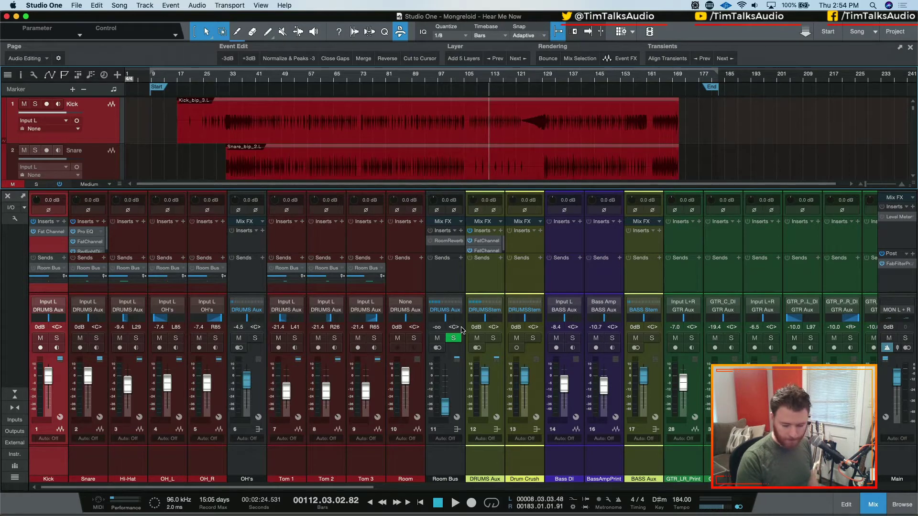
Step: Play the song from bar 112 and examine the guitar and vocal channels in the mixer
key("space")
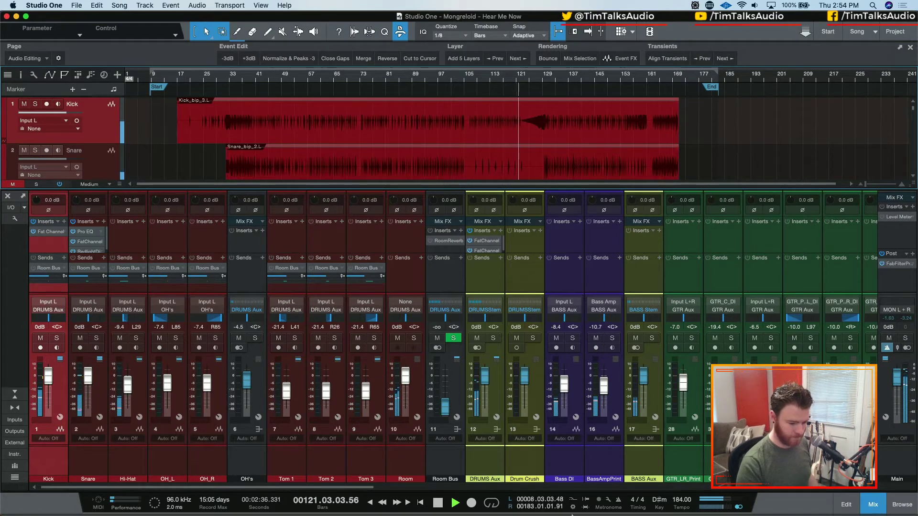
left_click(555, 487)
left_click_drag(631, 482, 674, 483)
left_click(489, 389, "super")
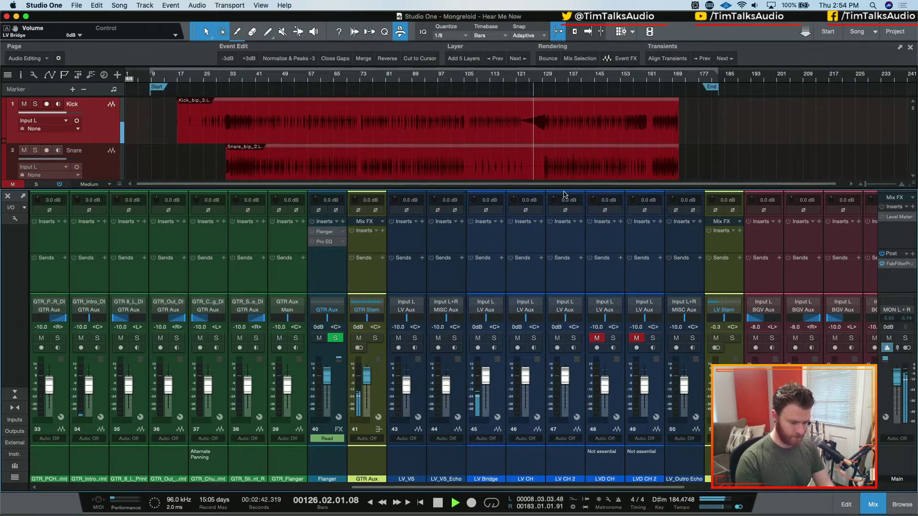
scroll(493, 120, "right", 1)
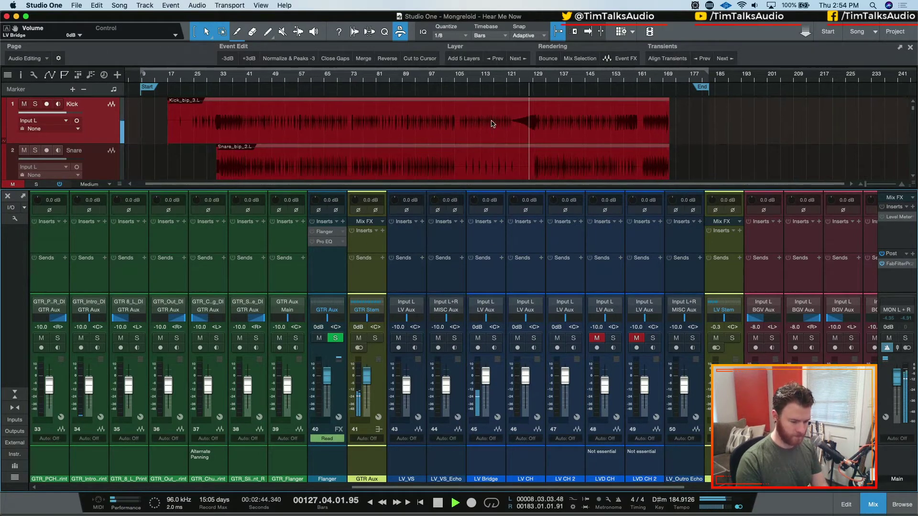
left_click_drag(512, 487, 571, 487)
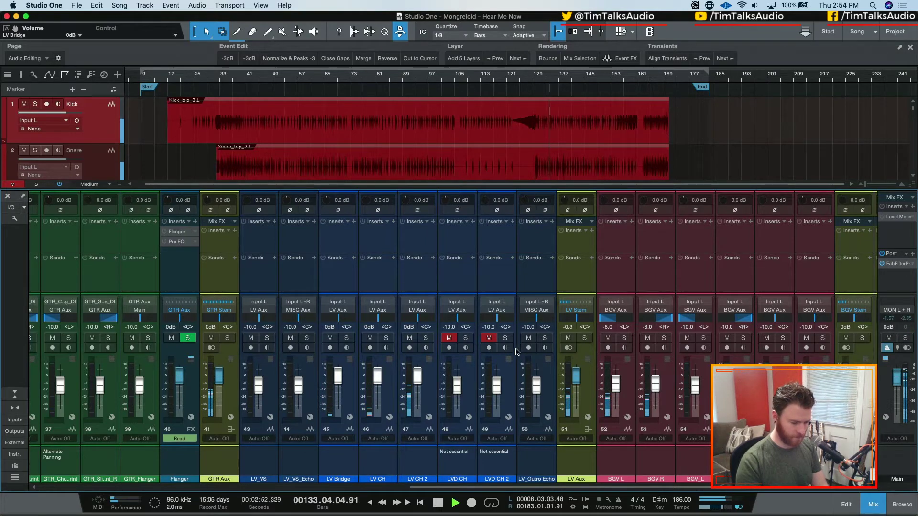
scroll(497, 138, "down", 10)
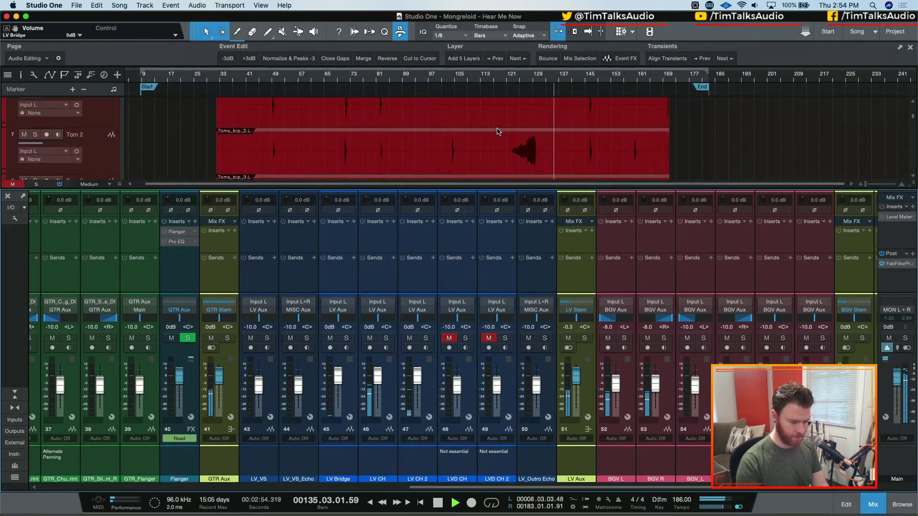
Step: Select the last event on the LV CH 2 track, stop playback, and place the play position at the event's start
left_click(431, 407)
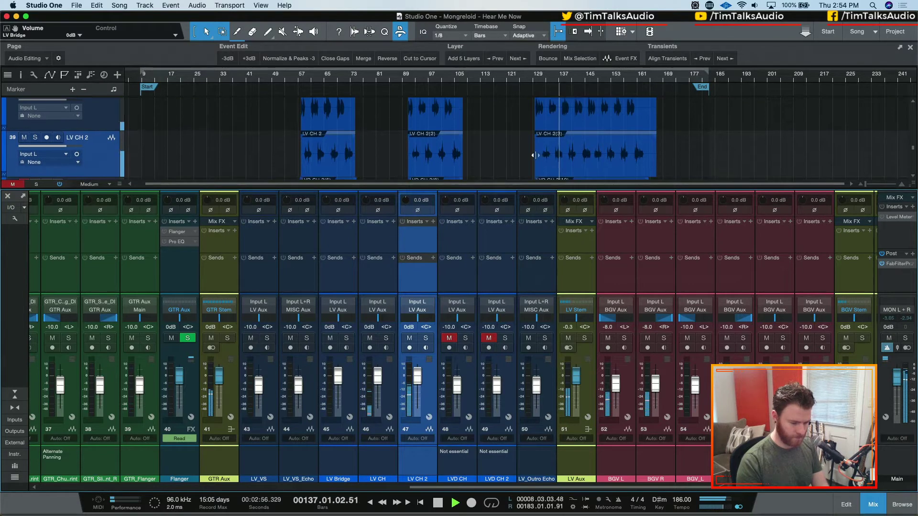
left_click(601, 169)
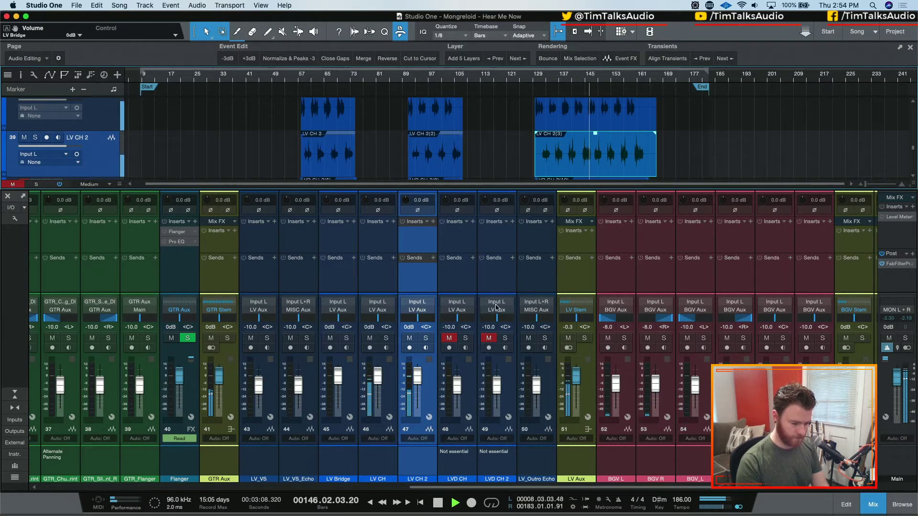
key("space")
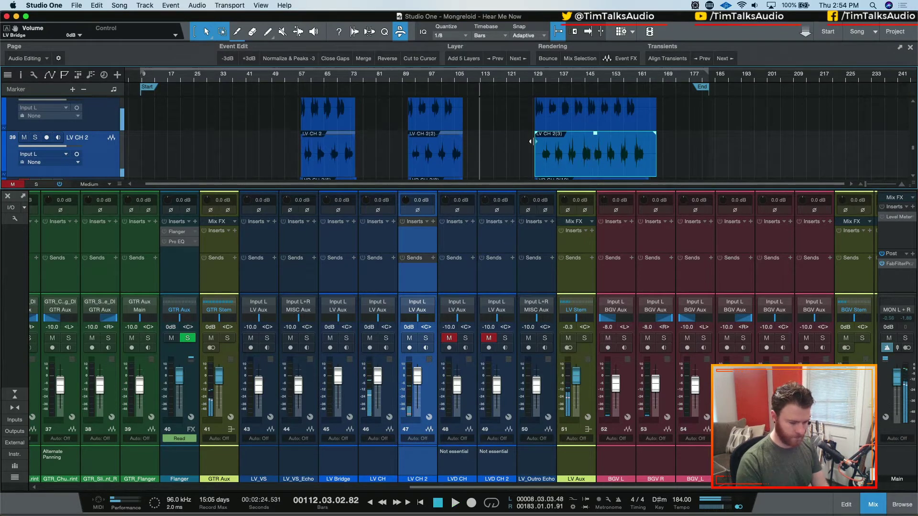
key("l")
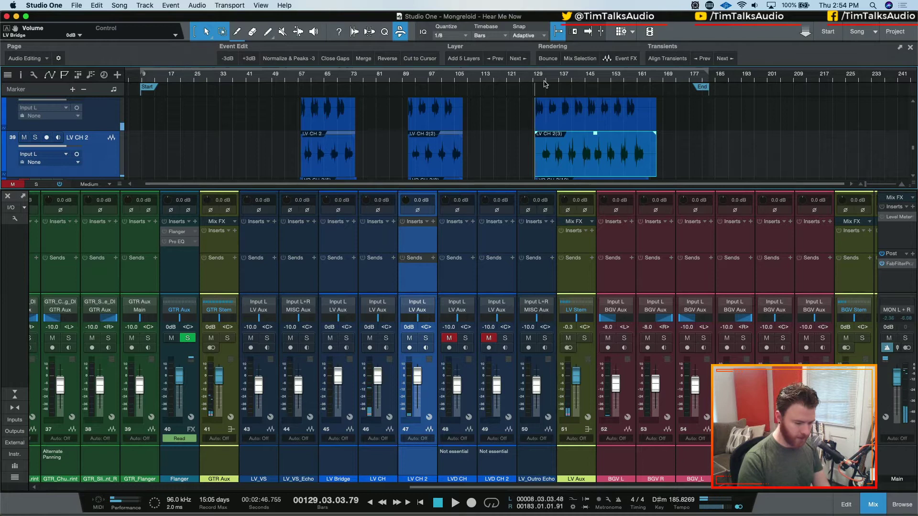
left_click(526, 151)
Step: Select the Kick channel and audition the song briefly from bar 107
left_click_drag(474, 487, 110, 490)
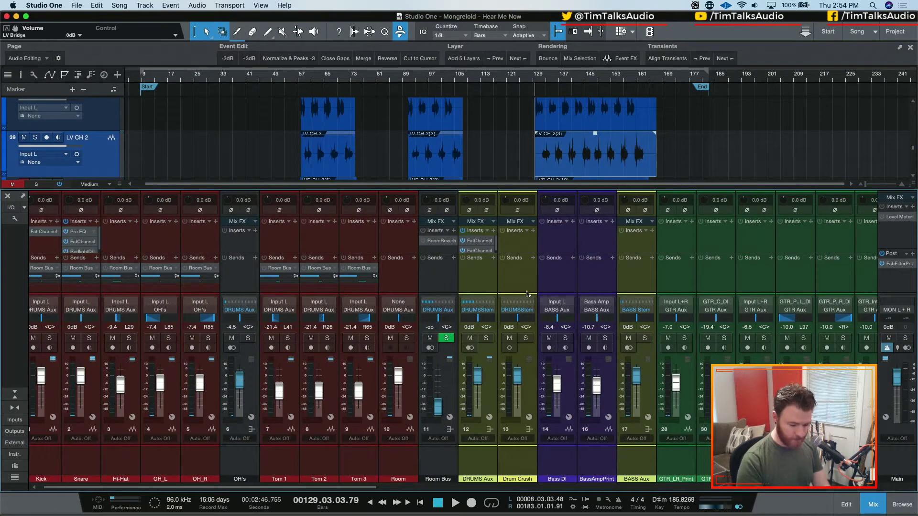
scroll(282, 470, "left", 1)
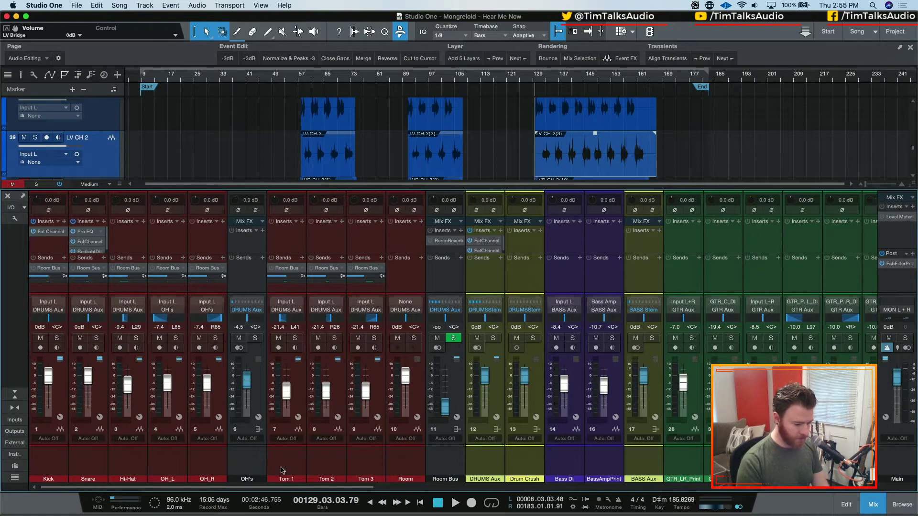
left_click(60, 460)
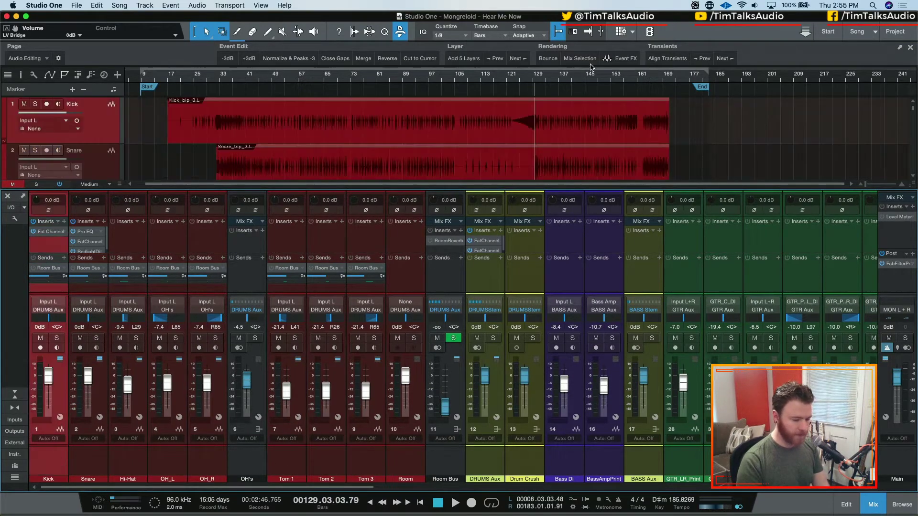
left_click(462, 78)
key("space")
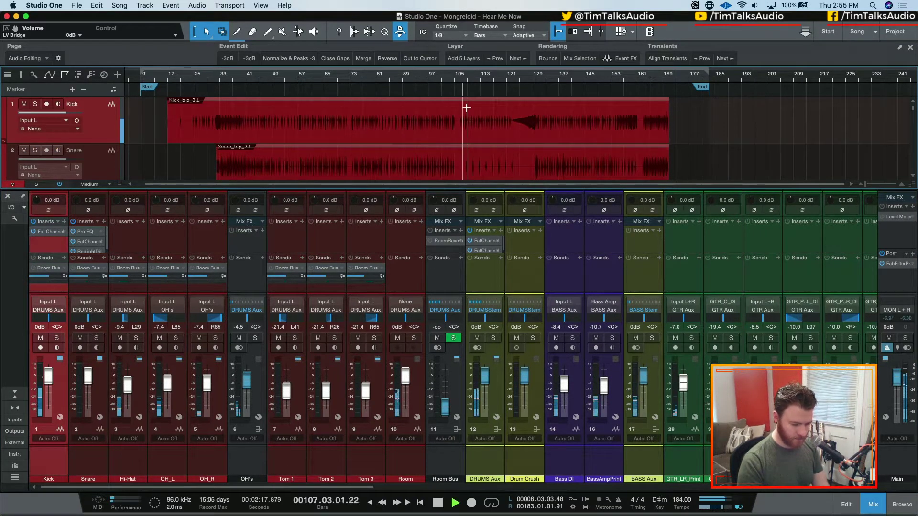
key("space")
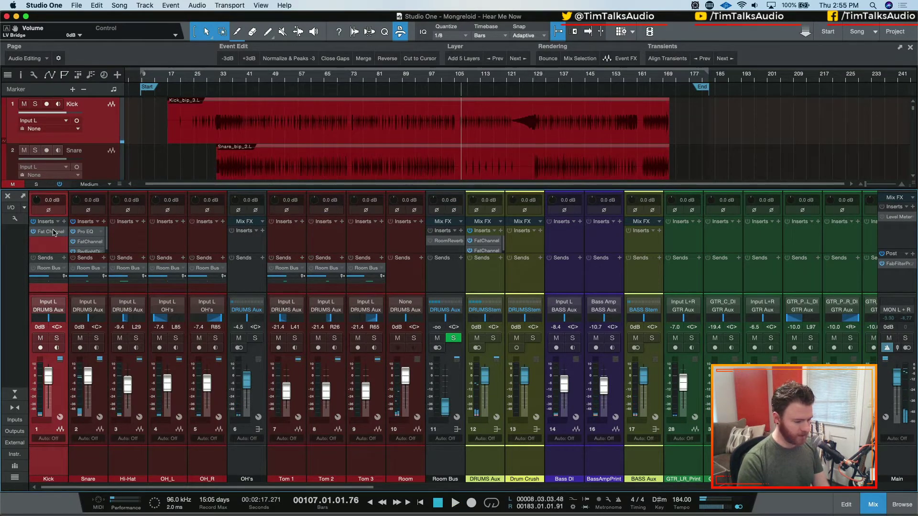
Step: Open the Kick channel's Fat Channel plug-in and start playback with it in view
left_click(54, 233)
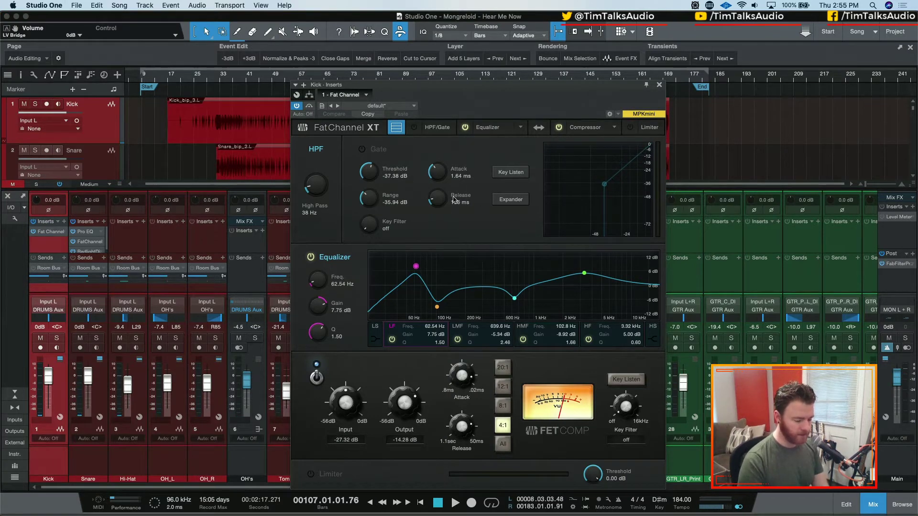
key("space")
left_click_drag(510, 86, 476, 56)
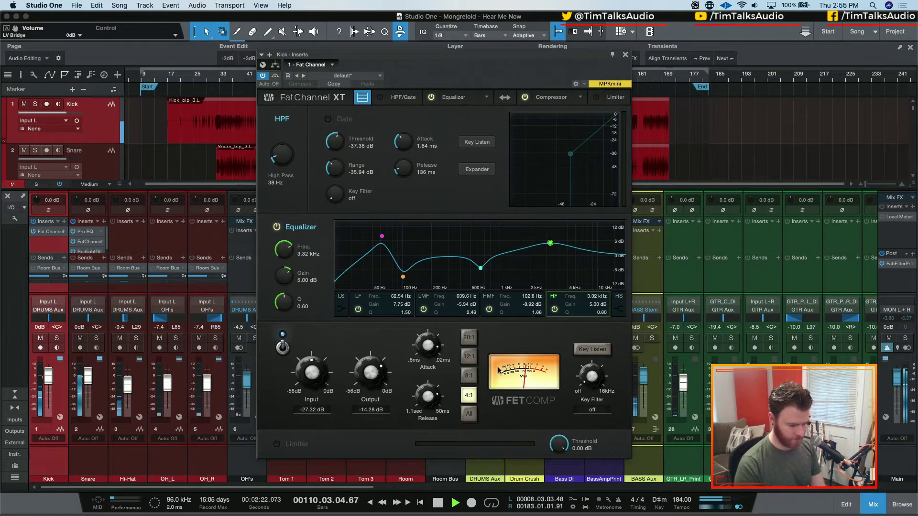
Step: Compare the kick's sound with the equalizer's LF band switched off and on
double_click(382, 237)
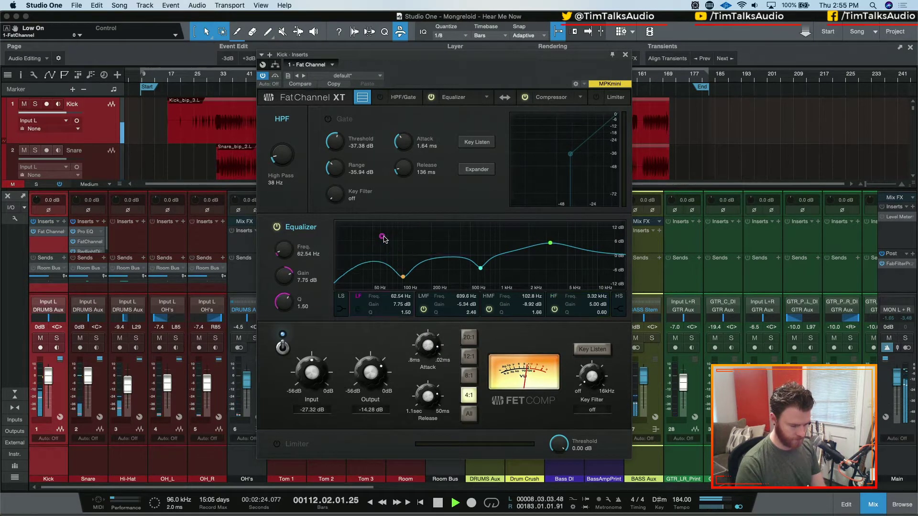
double_click(382, 238)
double_click(383, 237)
double_click(382, 237)
Step: Set the kick equalizer's LF band to 9.90 dB gain, a Q of 1.12 and a frequency of 55.86 Hz
left_click(403, 277)
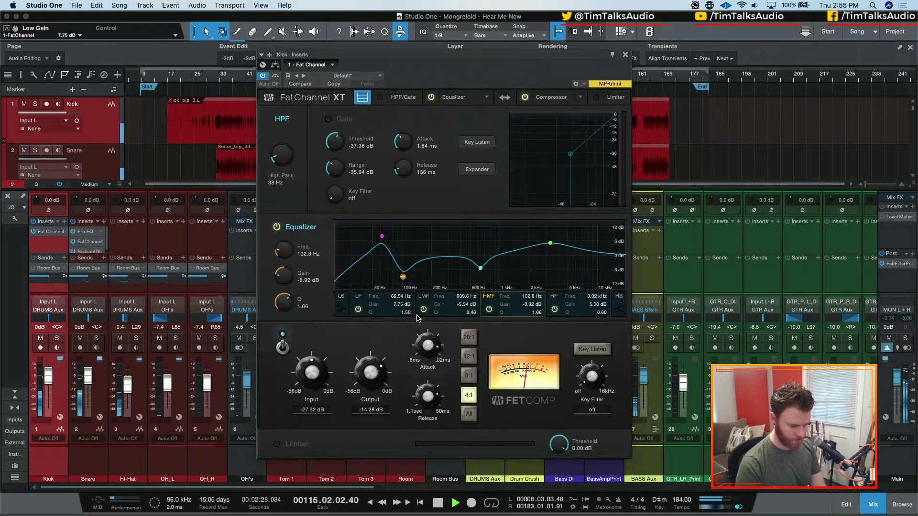
scroll(401, 306, "up", 5)
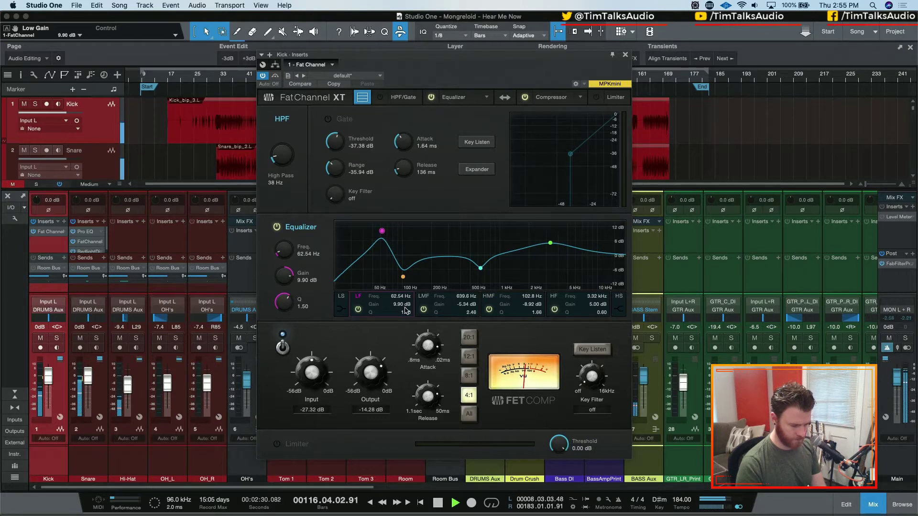
scroll(405, 311, "down", 4)
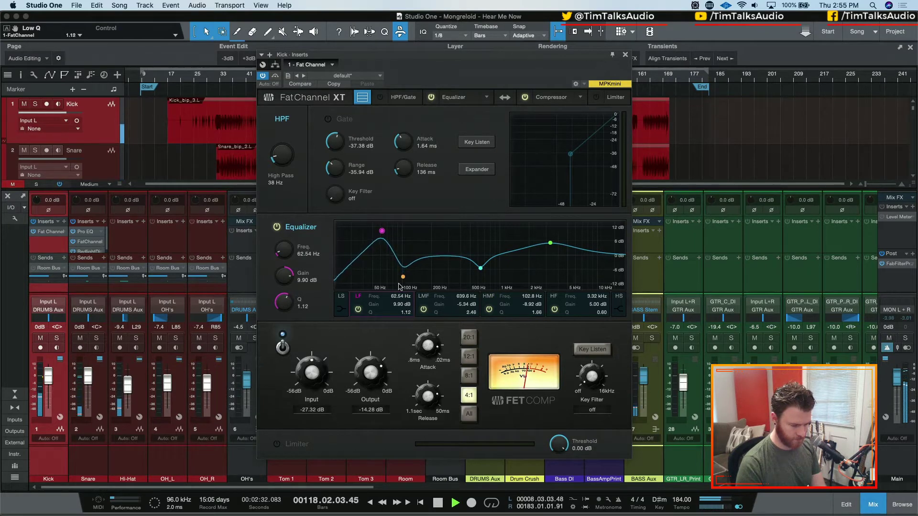
left_click_drag(382, 231, 377, 233)
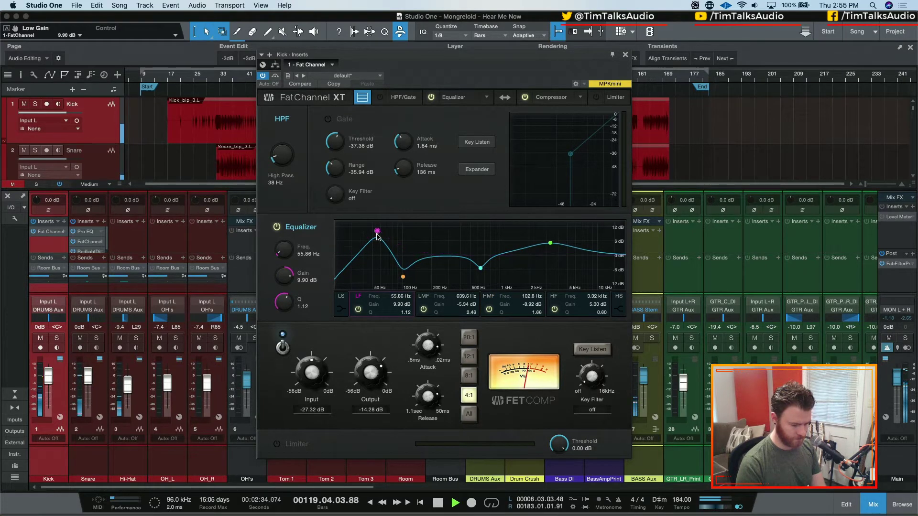
Step: Audition the kick with the compressor ahead of the equalizer, and restore the original processing order
left_click(504, 97)
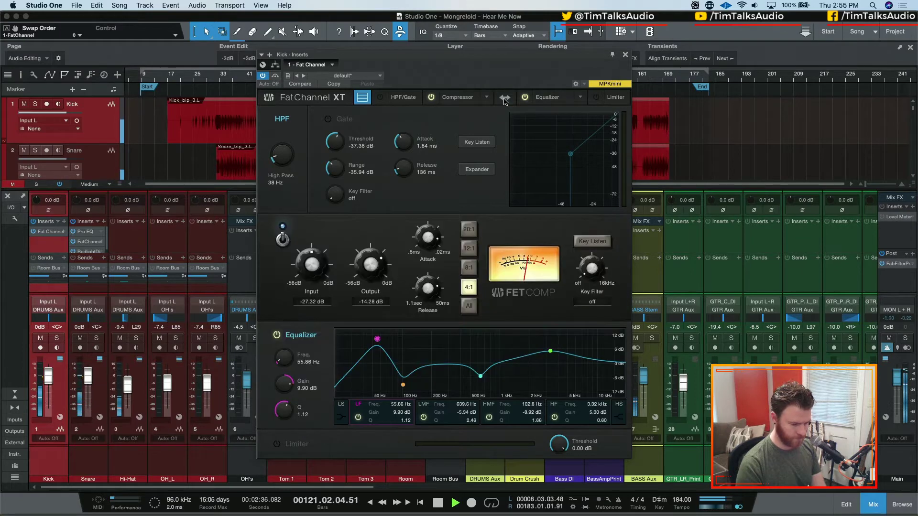
left_click(505, 98)
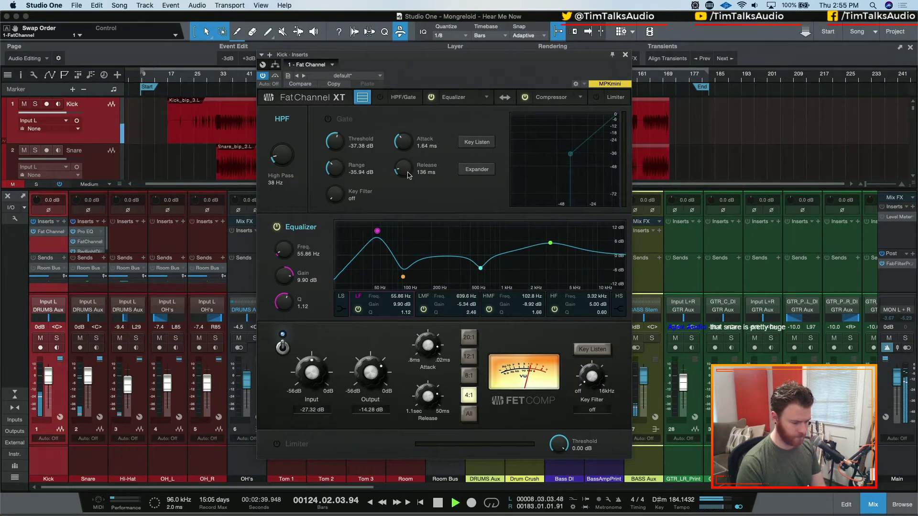
Step: Close the kick's Fat Channel and check the kick briefly in solo
left_click(625, 56)
left_click(57, 338)
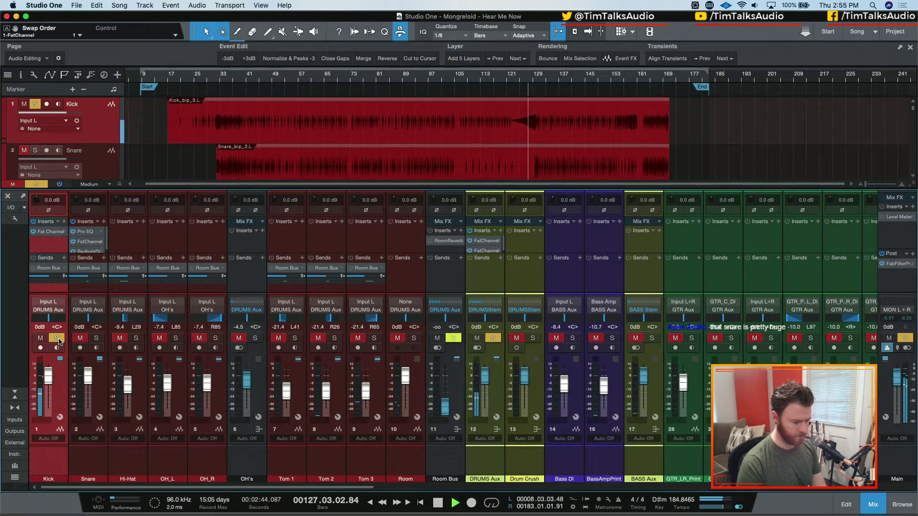
left_click(56, 338)
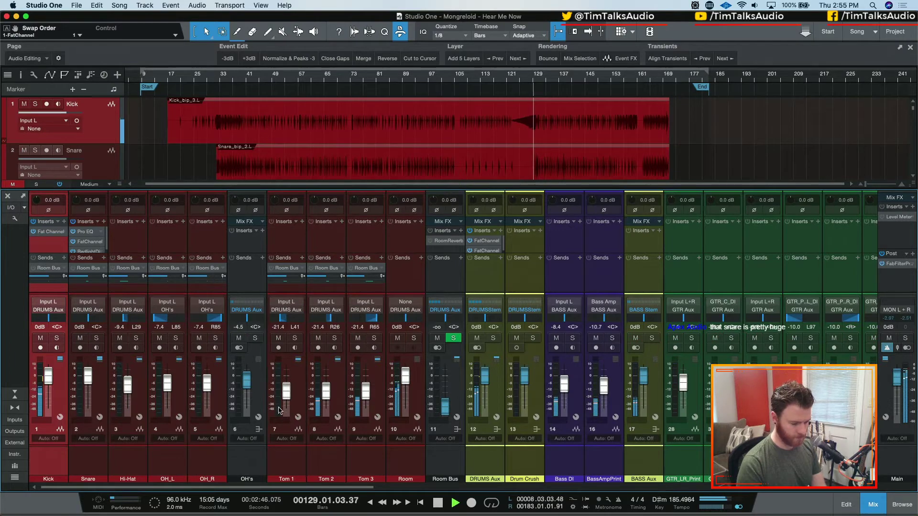
Step: Stop playback, select the Tom 2 and Tom 3 channels, and place the play position at bar 123 where their fill begins
left_click(379, 388)
key("space")
left_click(337, 395, "shift")
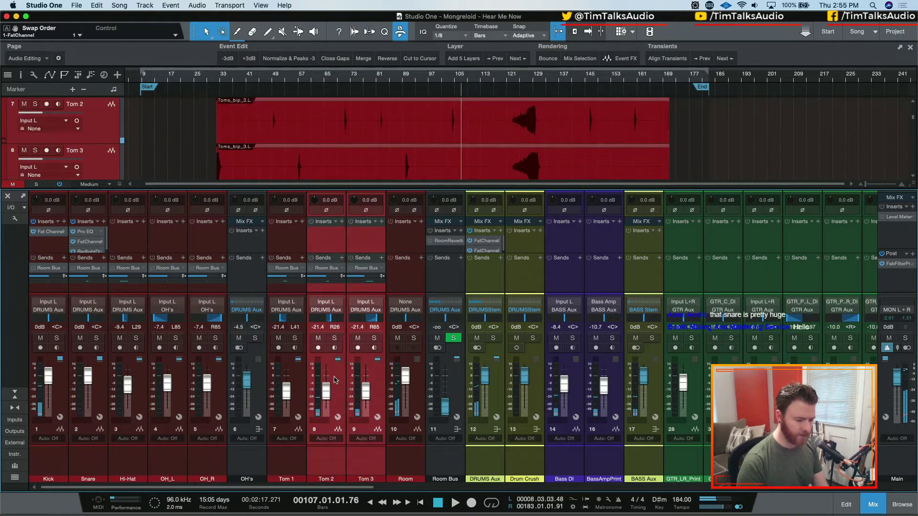
left_click(513, 87)
left_click(514, 78)
key("e")
key("e")
key("e")
key("e")
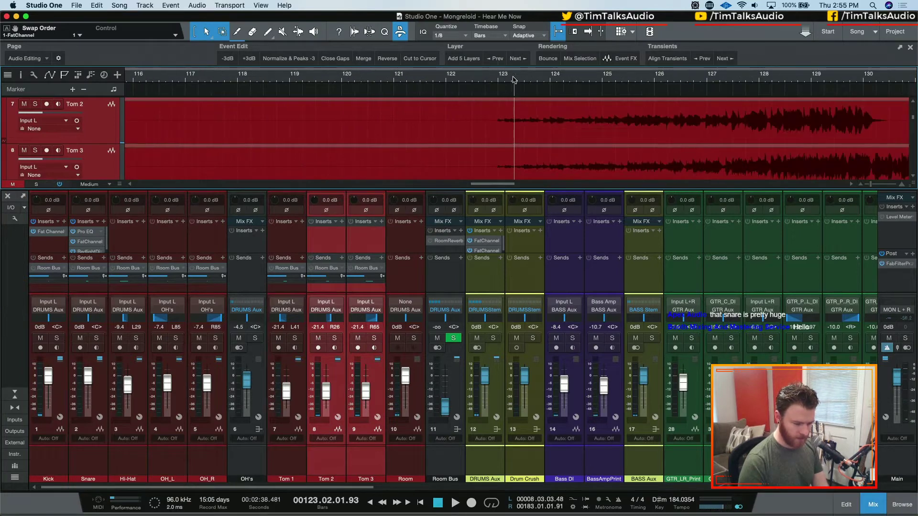
left_click(495, 77)
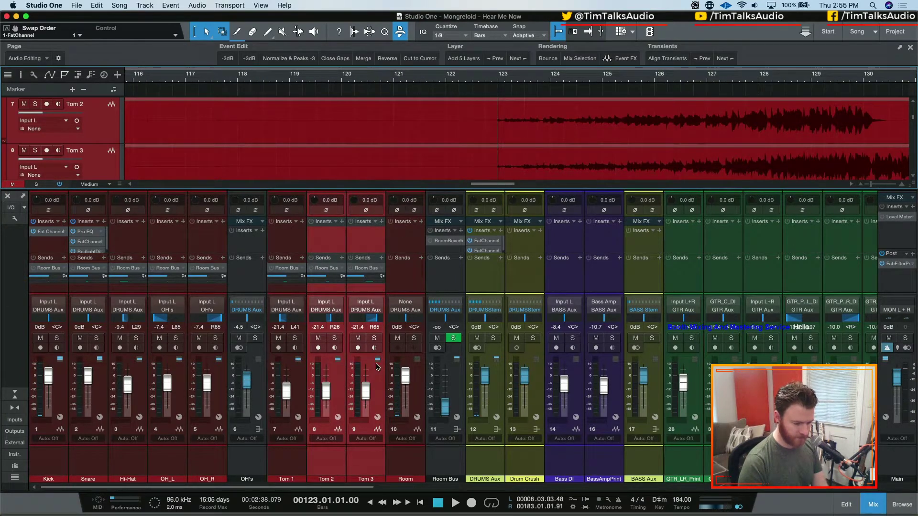
Step: Solo Tom 2 and Tom 3, audition their fill from bar 123, and extend the solo to all channels feeding DRUMS Aux
key("s")
key("space")
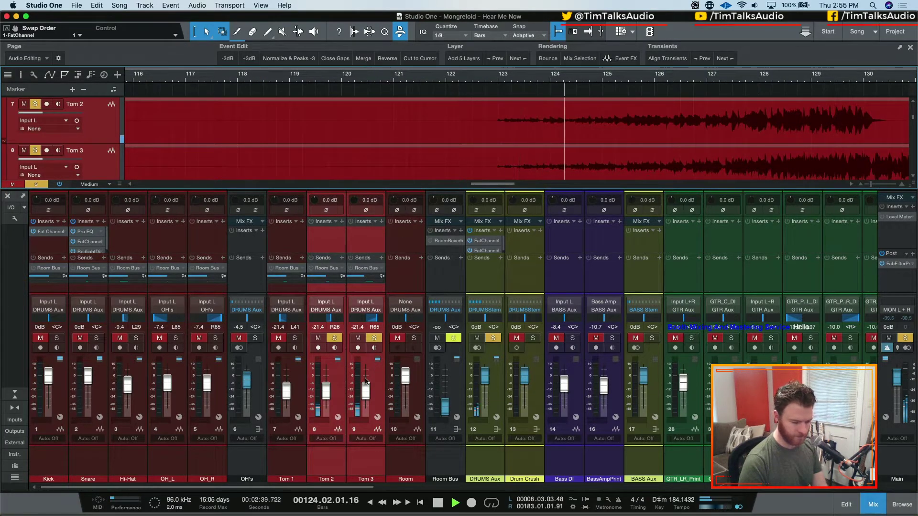
left_click(493, 338)
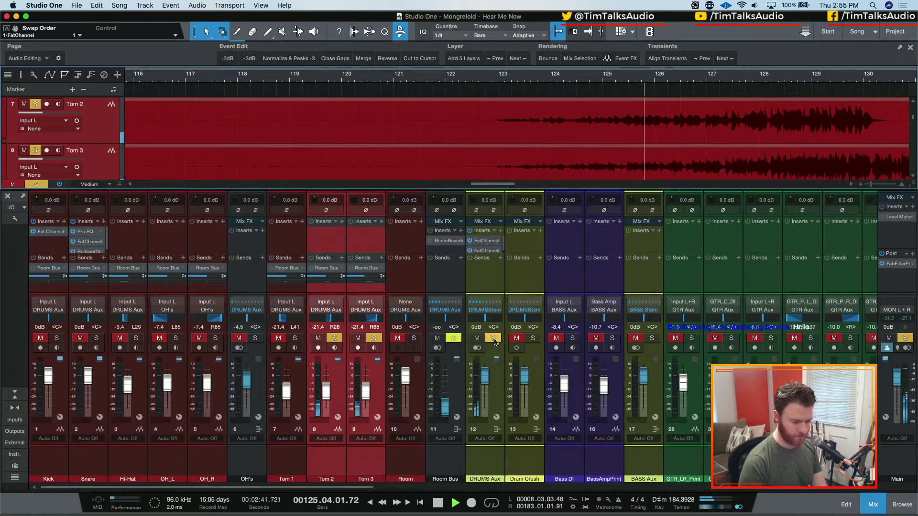
key("space")
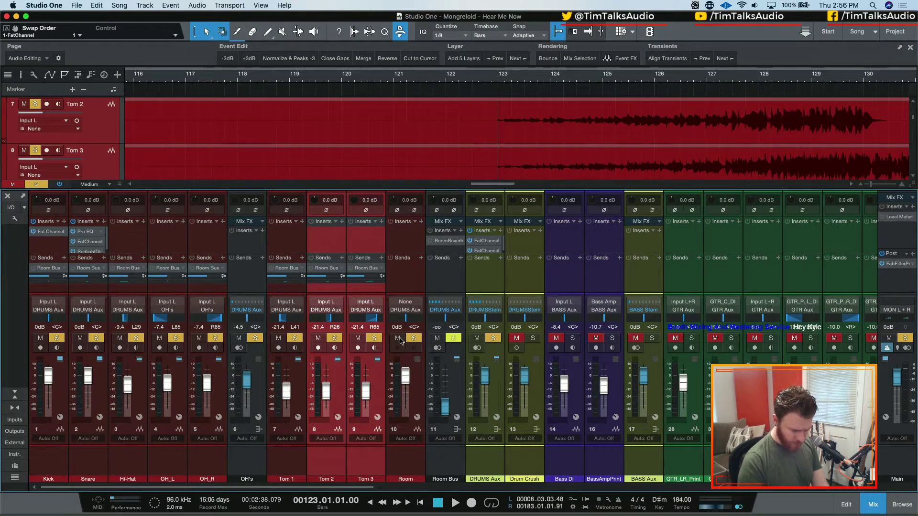
Step: Audition the drum mix from bar 123 with Tom 2 and Tom 3 muted, stop playback, and unmute them
key("space")
left_click(358, 347)
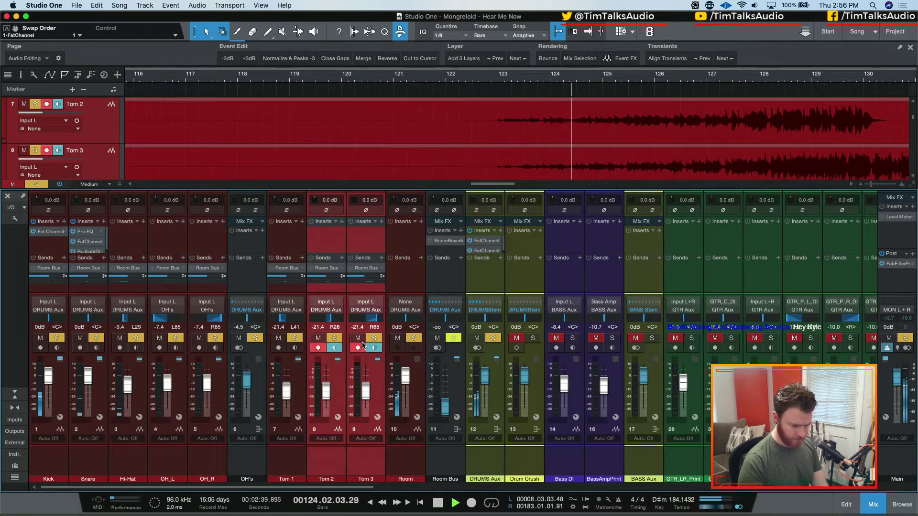
left_click(360, 347)
left_click(358, 338)
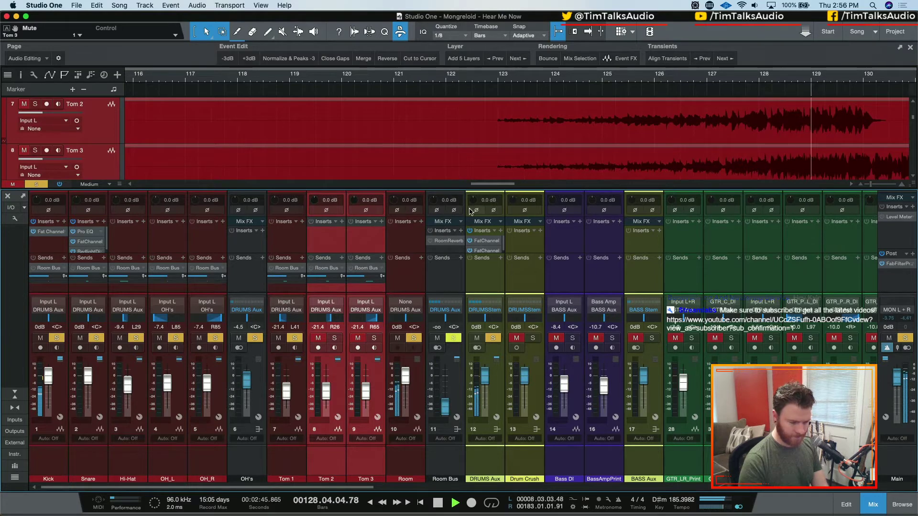
key("w")
key("w")
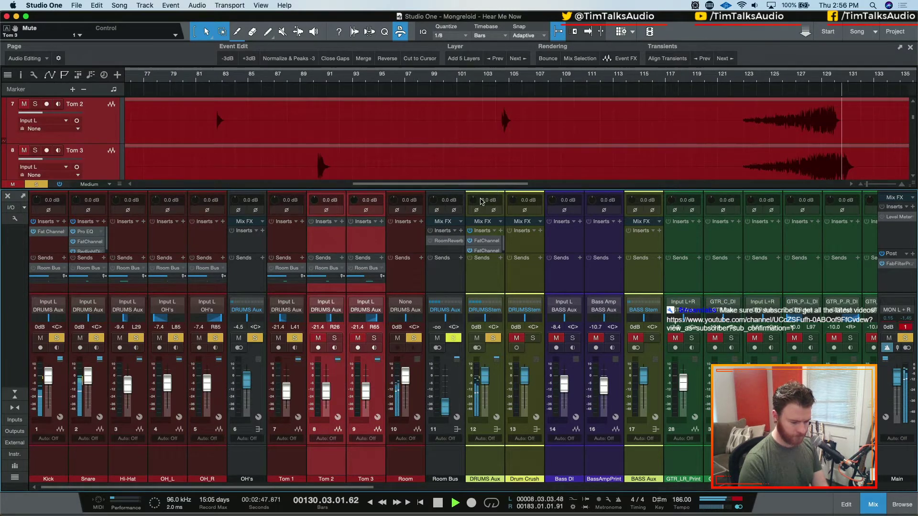
key("space")
left_click(359, 340)
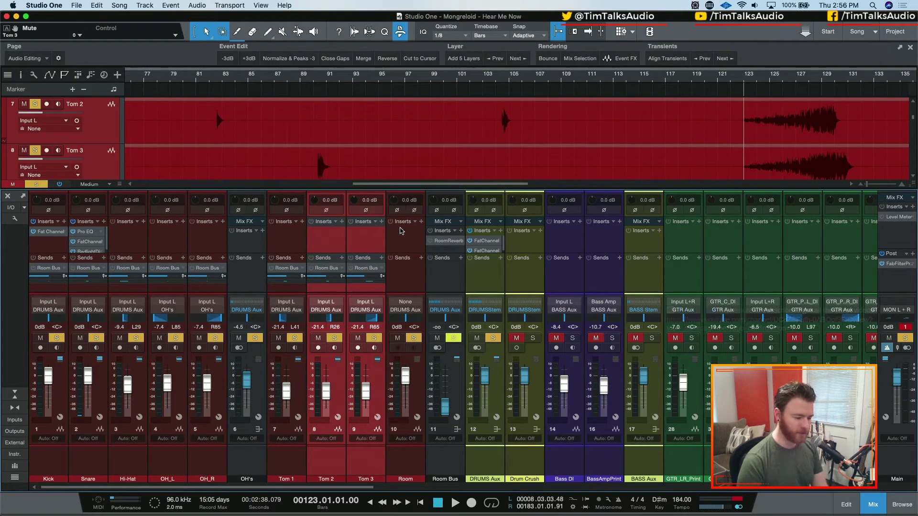
Step: Insert Pro EQ on the Room channel and start playback of the drums from bar 123
left_click(419, 222)
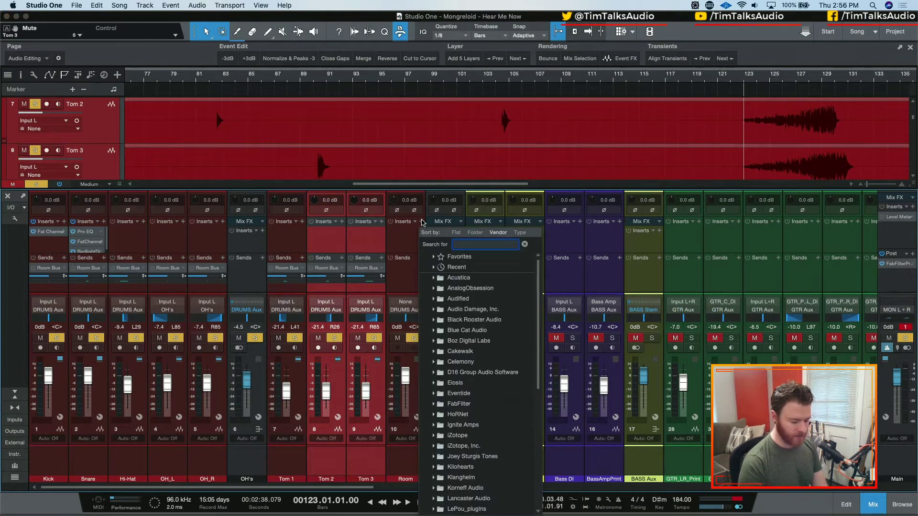
type("pro")
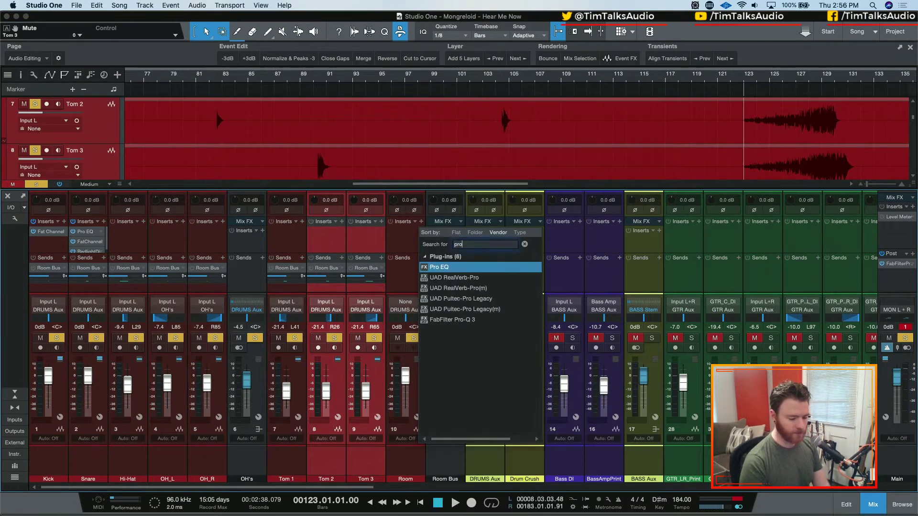
key("Return")
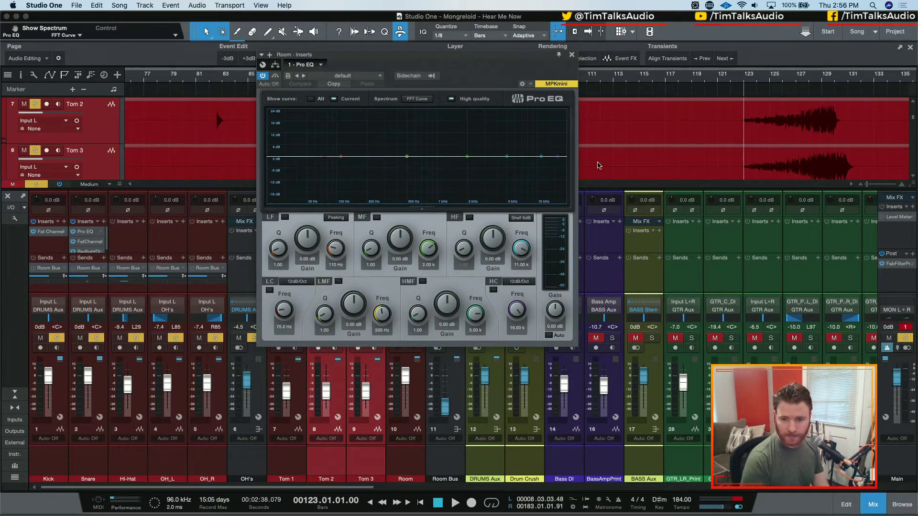
key("space")
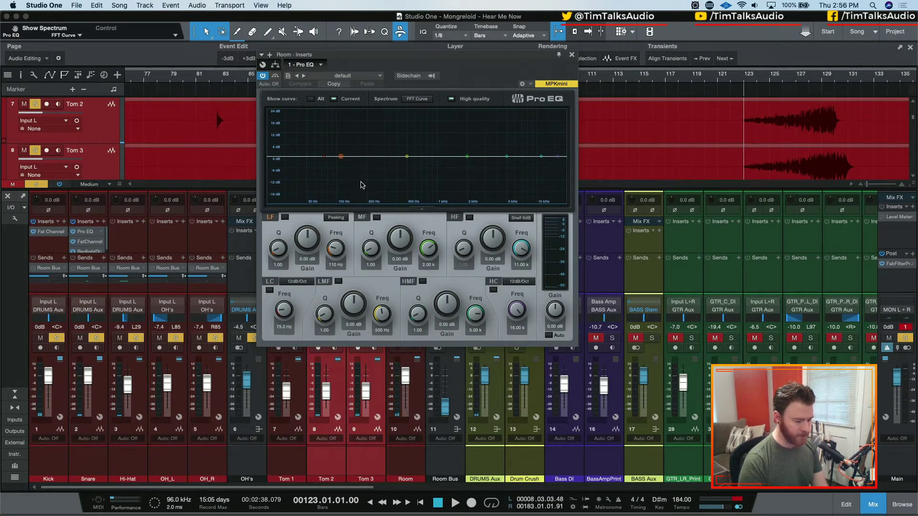
key("space")
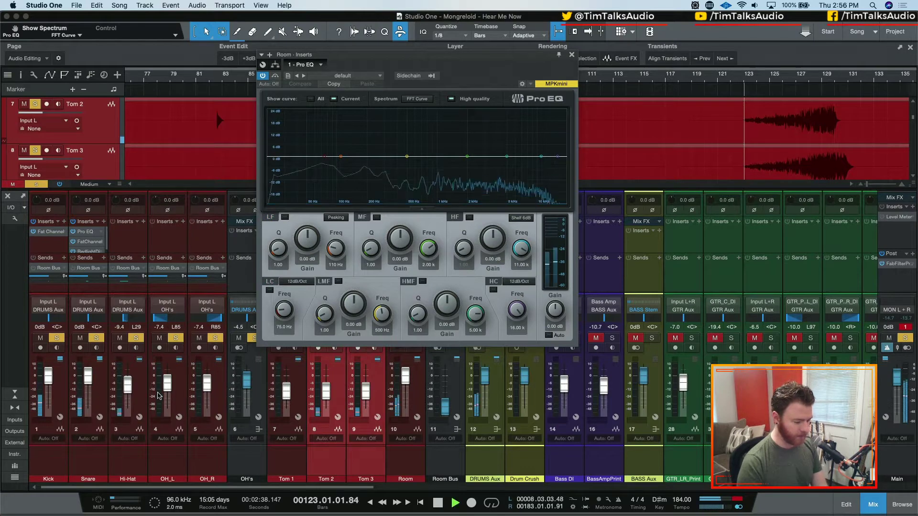
Step: Try a 16 dB boost at 74 Hz with the low-frequency band of the Room's Pro EQ and move its window aside
left_click_drag(340, 157, 324, 124)
key("space")
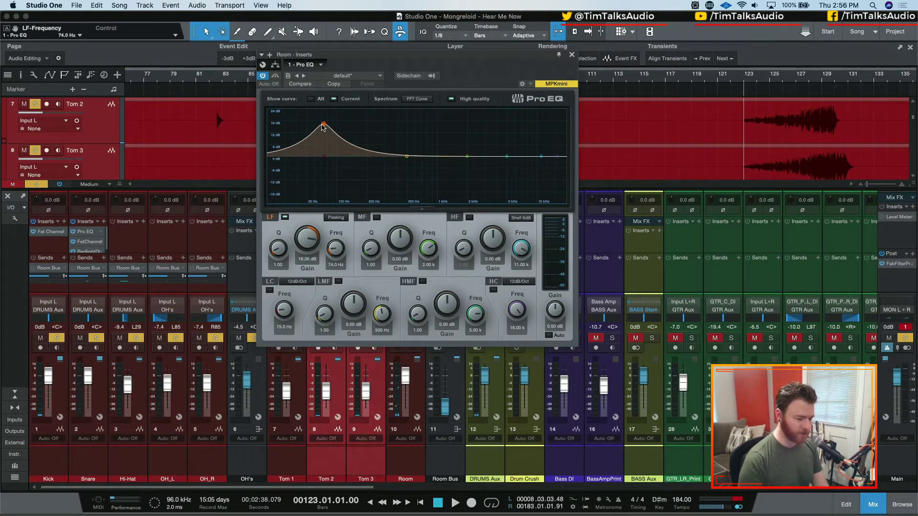
left_click_drag(376, 57, 680, 137)
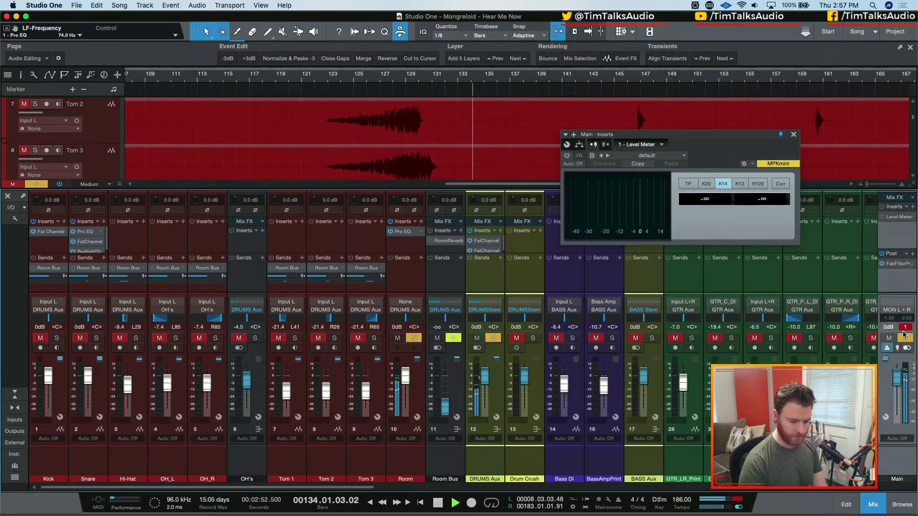
Step: Reset the clip indicator on the Main channel and close the Level Meter window
left_click(905, 327)
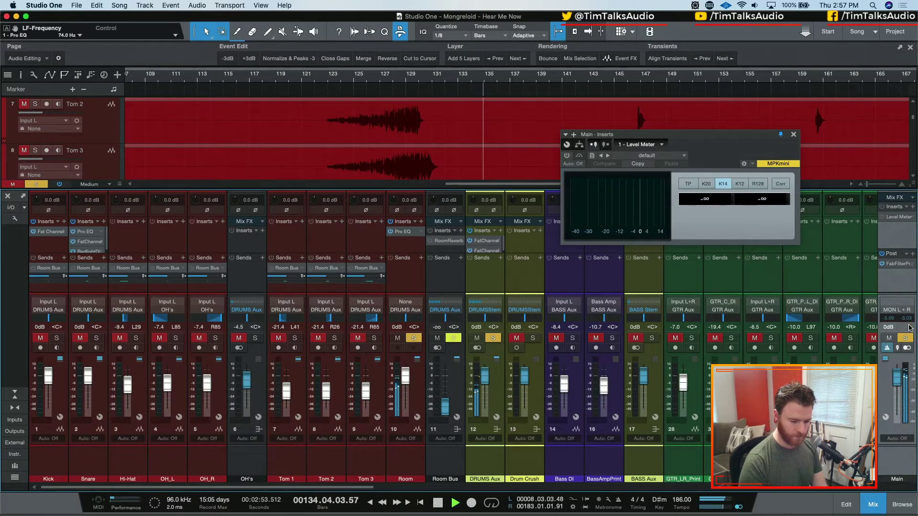
left_click(794, 136)
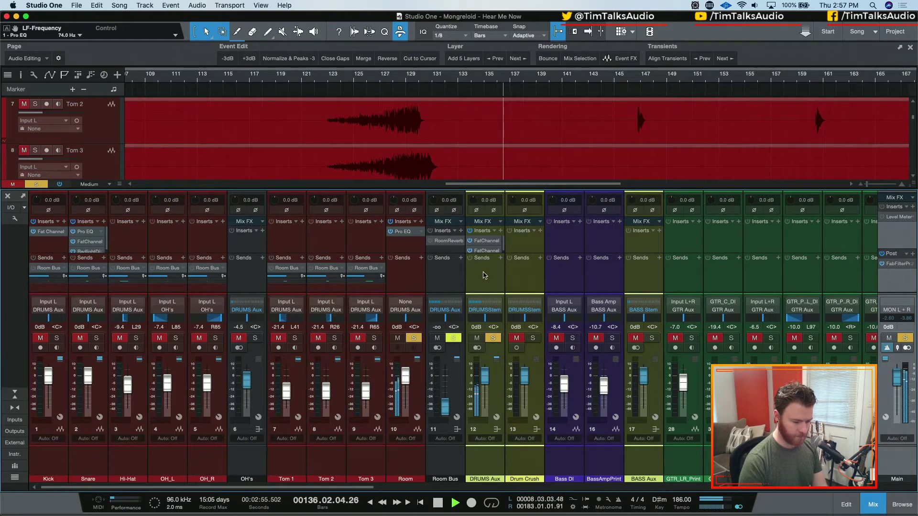
Step: Reopen the Room's Pro EQ, deactivate its low-frequency band, and stop playback
left_click(409, 232)
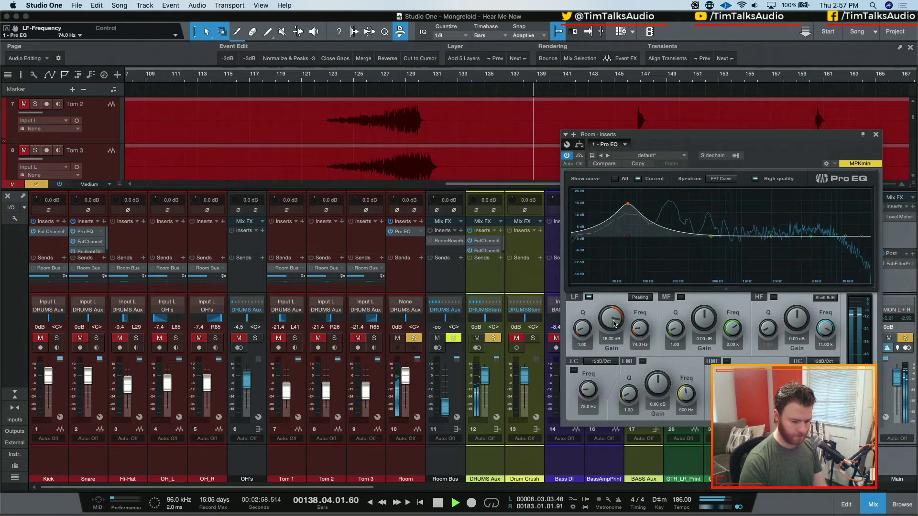
left_click(589, 297)
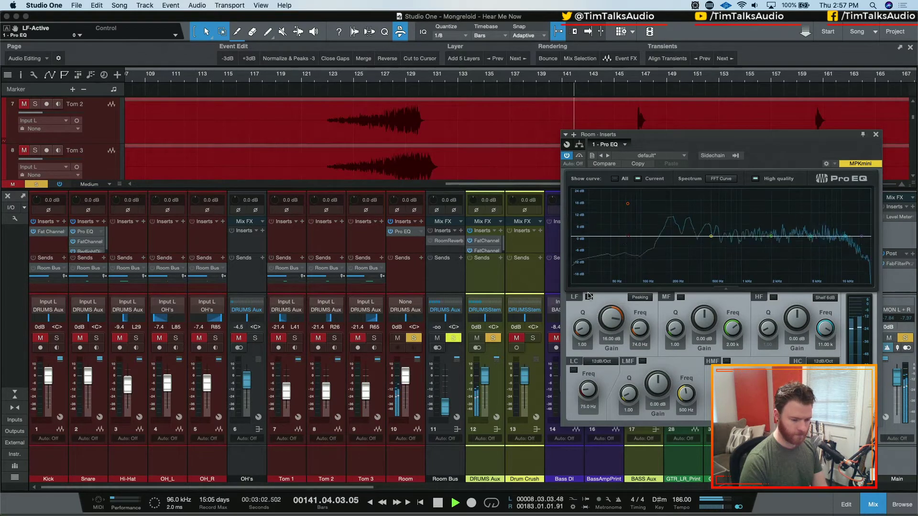
key("space")
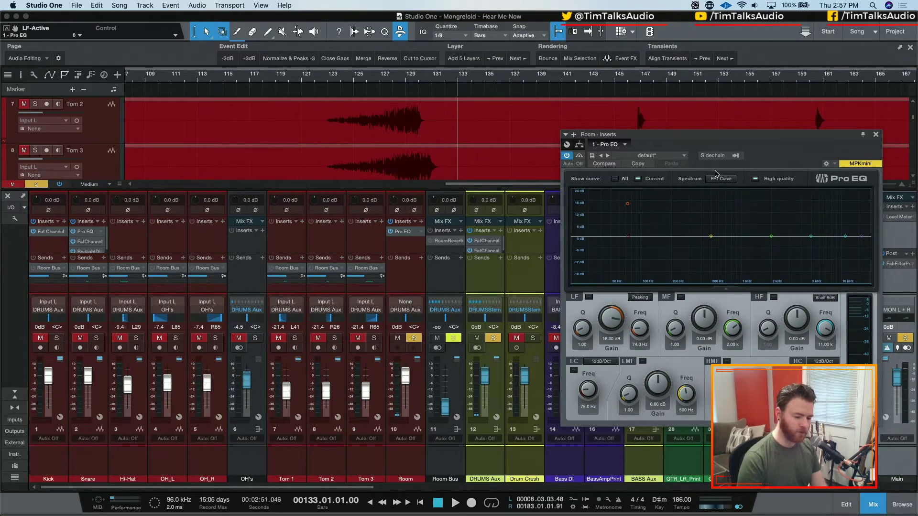
Step: Place the play position at bar 124 and briefly audition the soloed Room channel
left_click(397, 80)
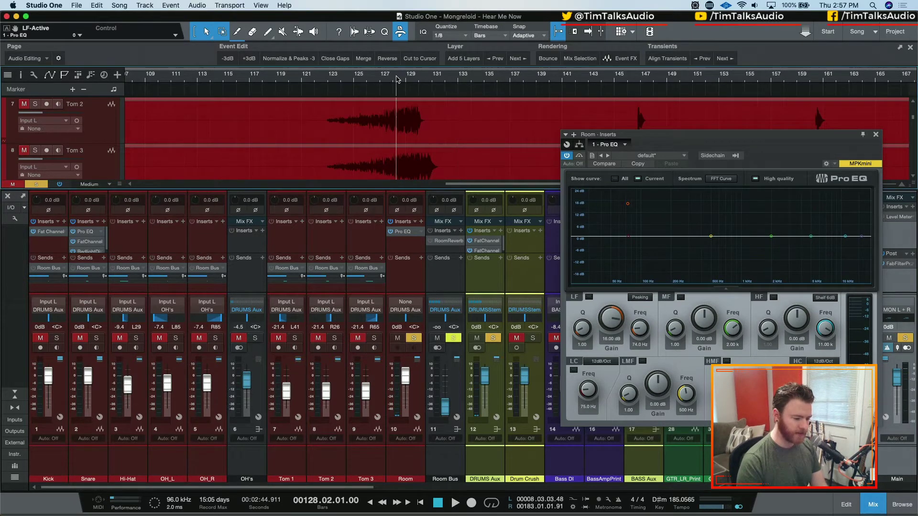
left_click(342, 80)
key("space")
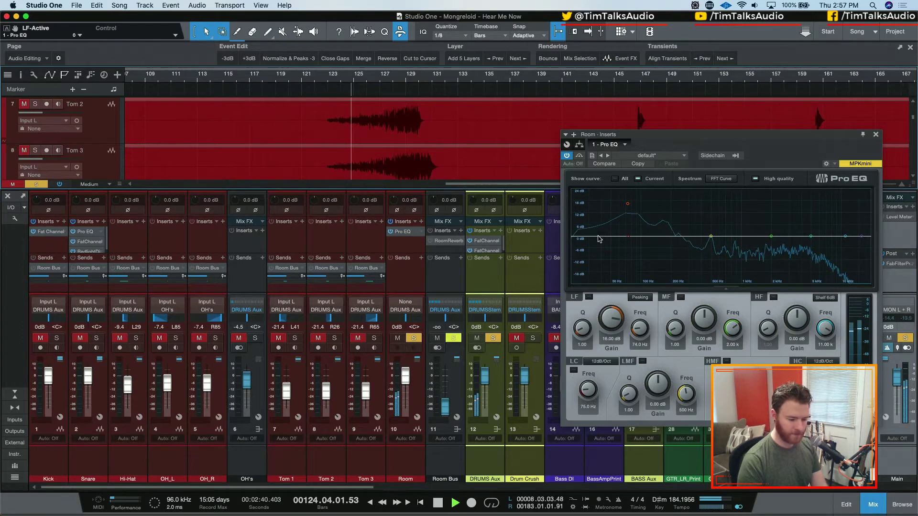
key("space")
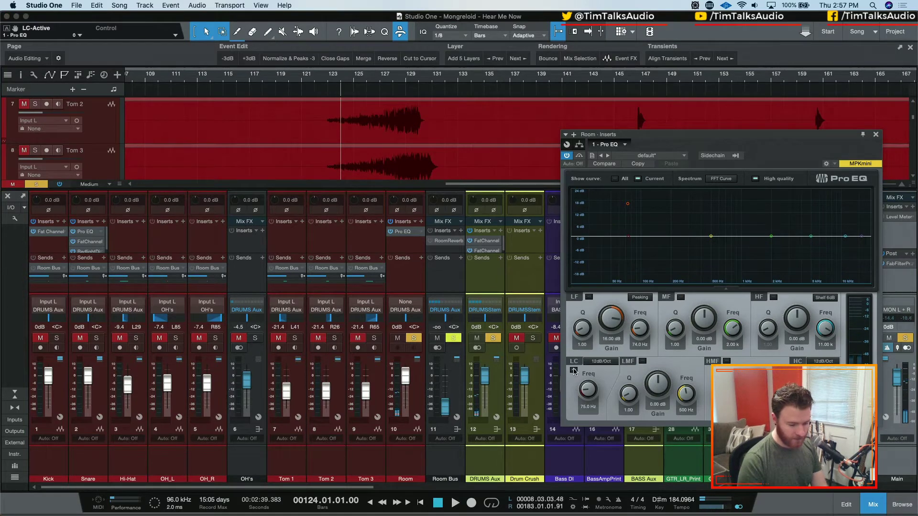
Step: Activate the low cut in the Room's Pro EQ at 72.5 Hz with a 24 dB/Oct slope
left_click(575, 371)
left_click_drag(588, 390, 588, 383)
left_click(602, 361)
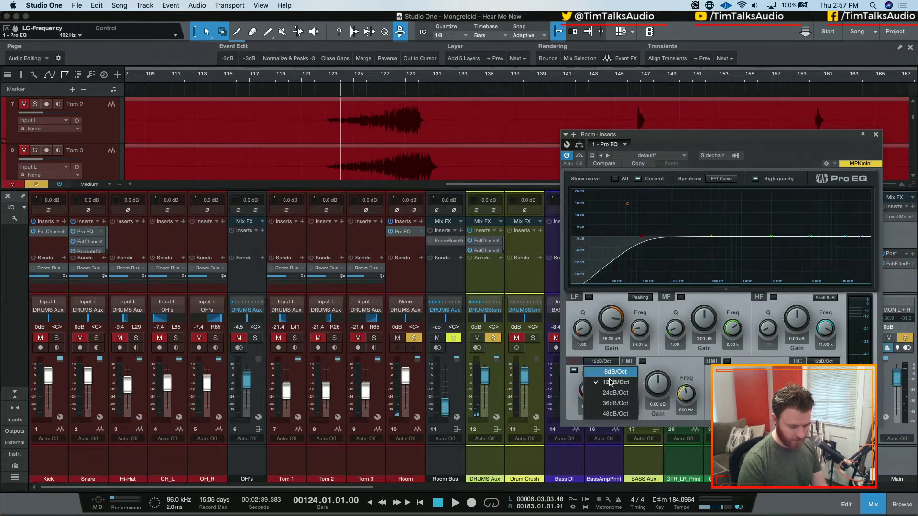
left_click(614, 393)
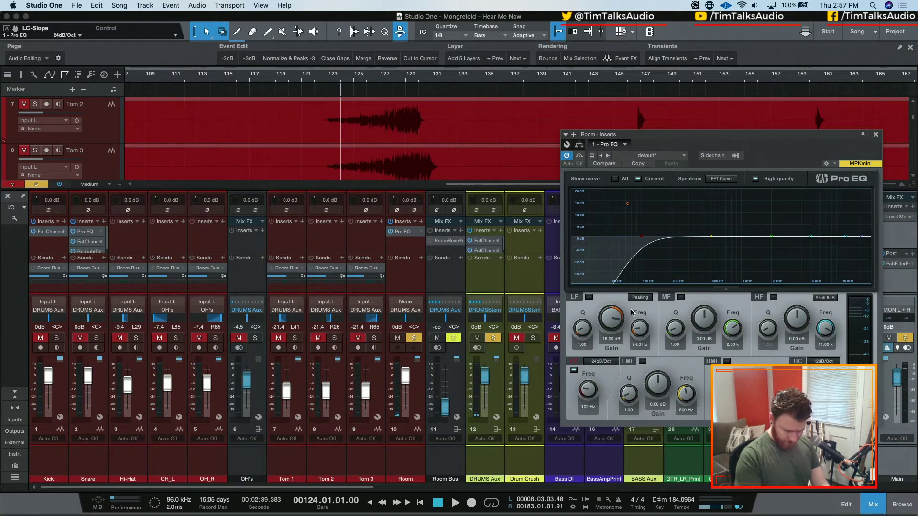
left_click_drag(588, 389, 590, 390)
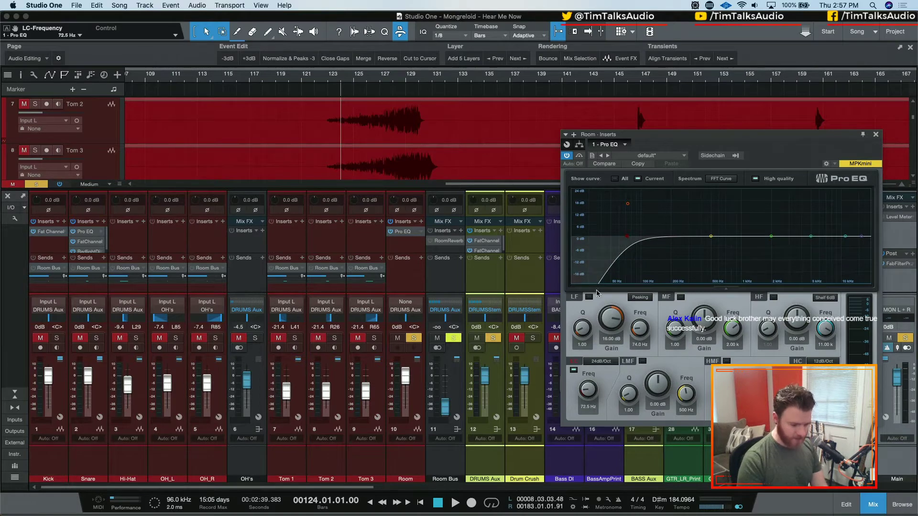
Step: Audition the Room's low cut from bar 124, switch its slope to 12 dB/Oct, and listen again for comparison
key("space")
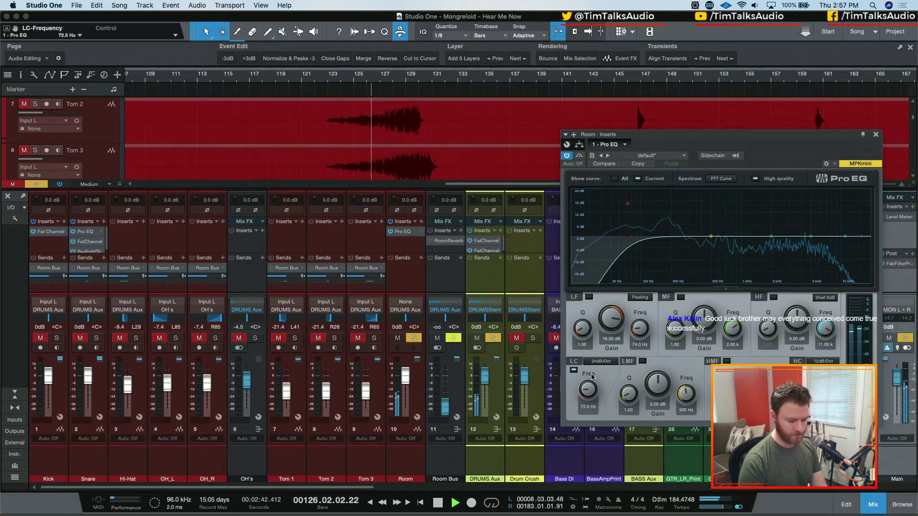
left_click(600, 361)
left_click(603, 381)
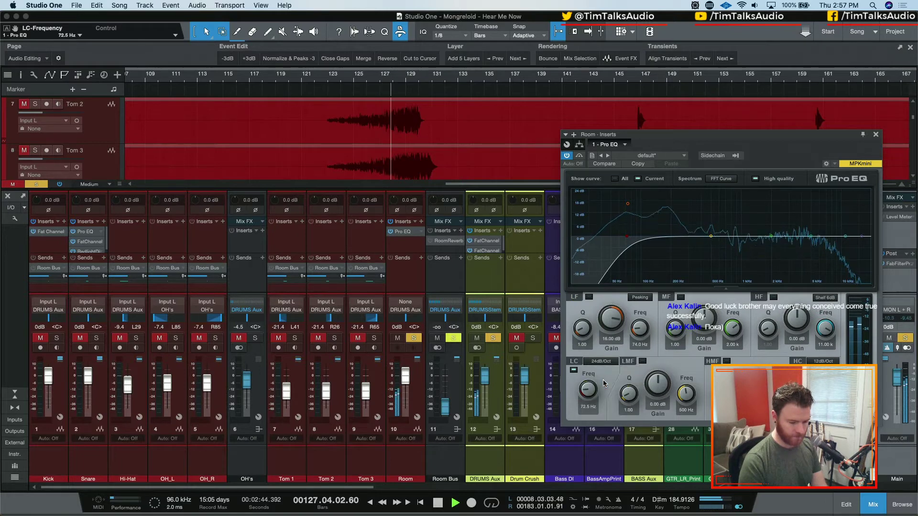
key("space")
key("space")
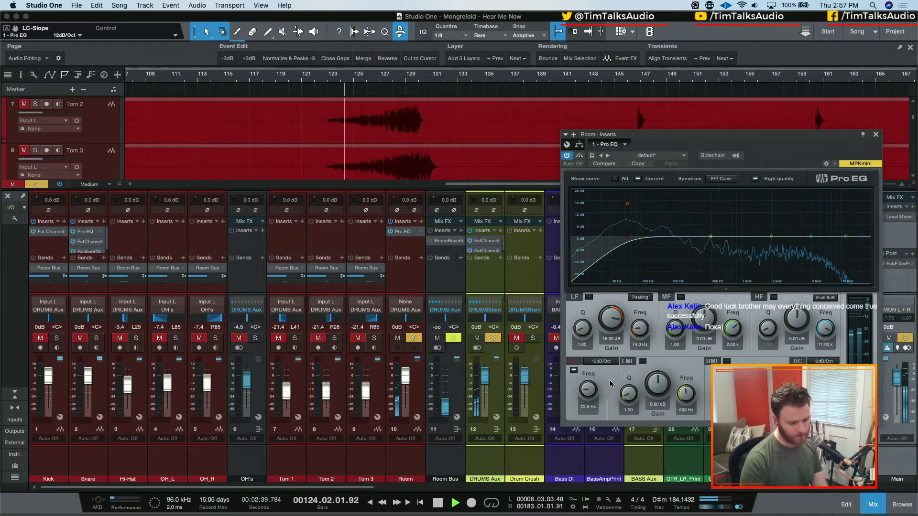
key("space")
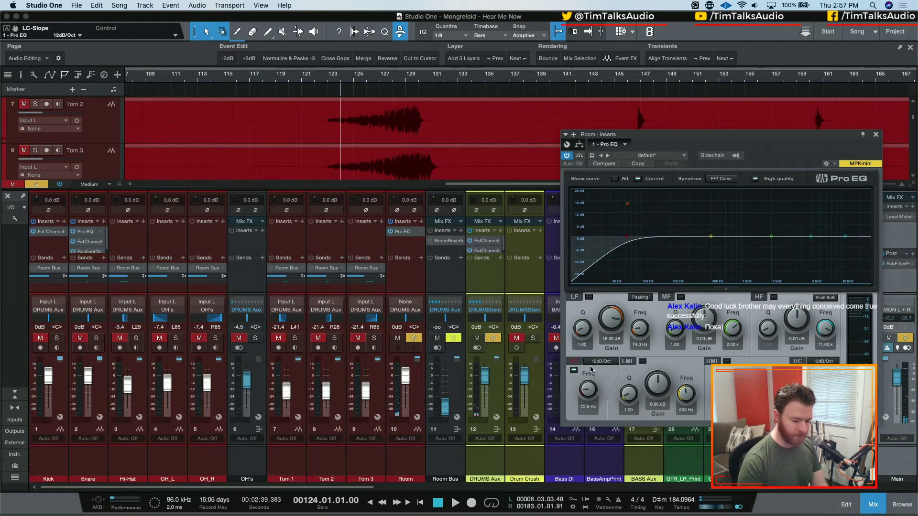
Step: Reselect the 12 dB/Oct low-cut slope and audition the Room from bar 124 through bar 131
left_click(598, 362)
left_click(604, 375)
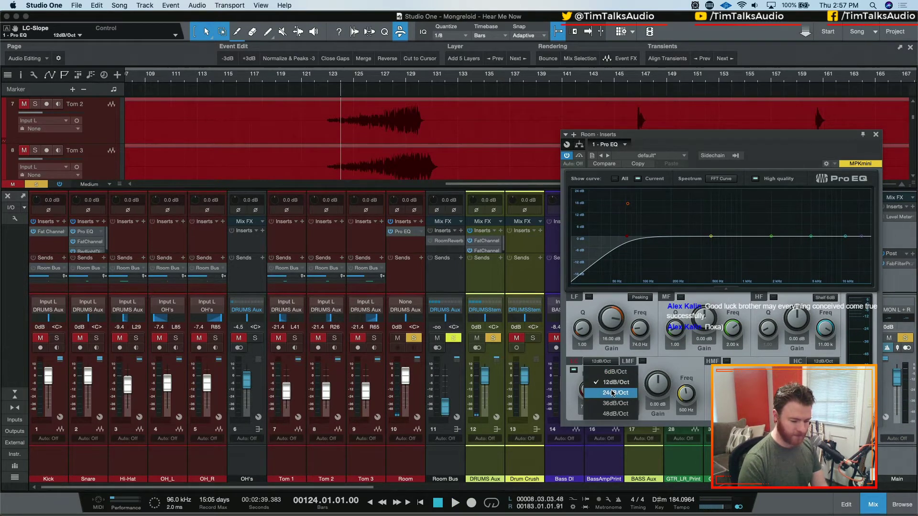
left_click(601, 362)
left_click(606, 382)
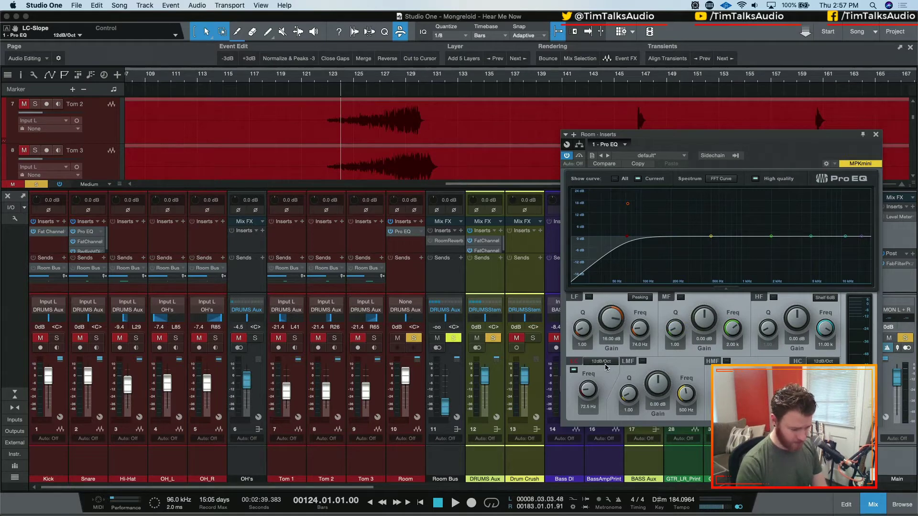
key("space")
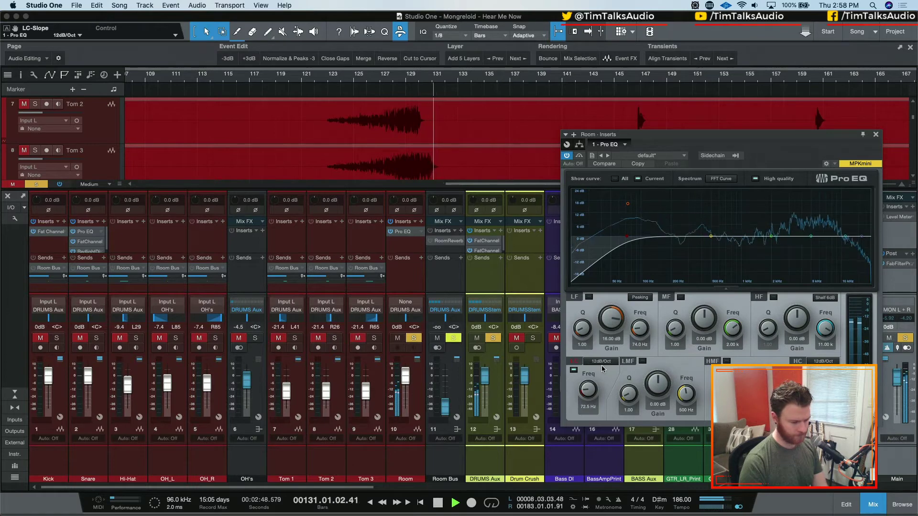
key("space")
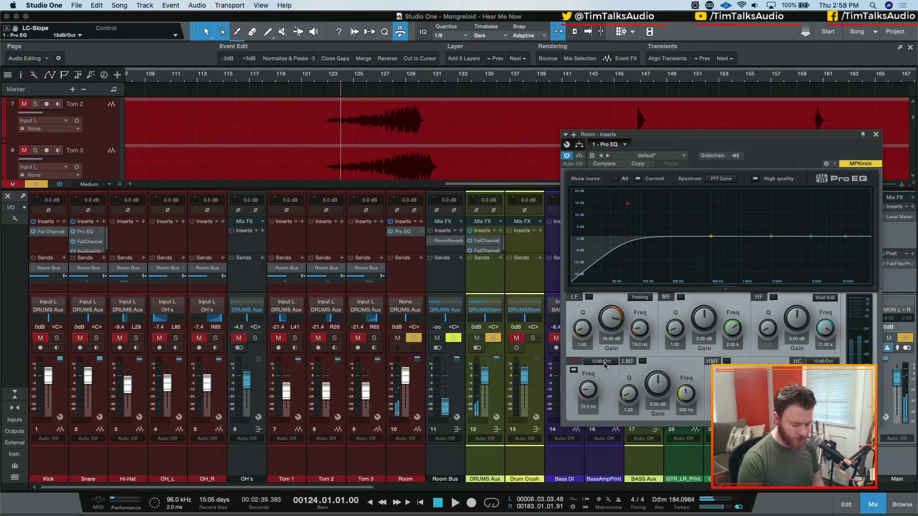
Step: Set the Room's low-cut slope to 24 dB/Oct and audition the same passage from bar 124
left_click(599, 366)
left_click(606, 388)
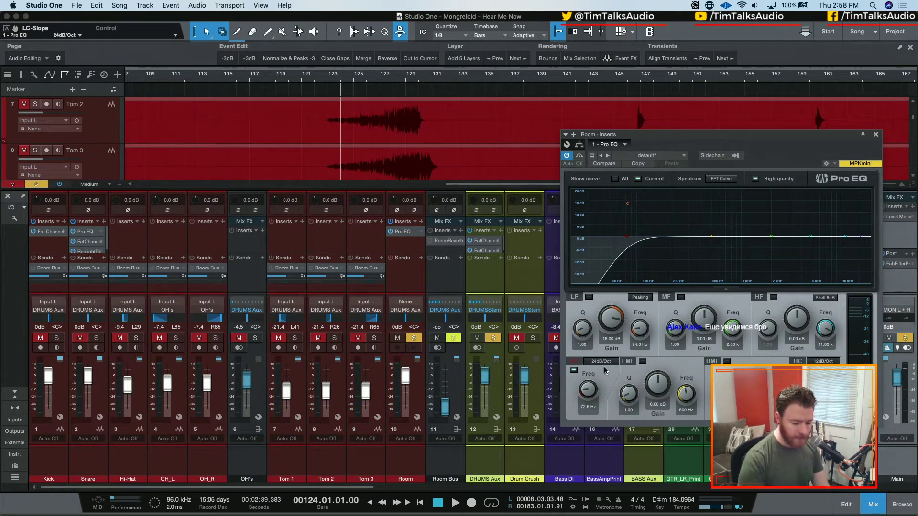
key("space")
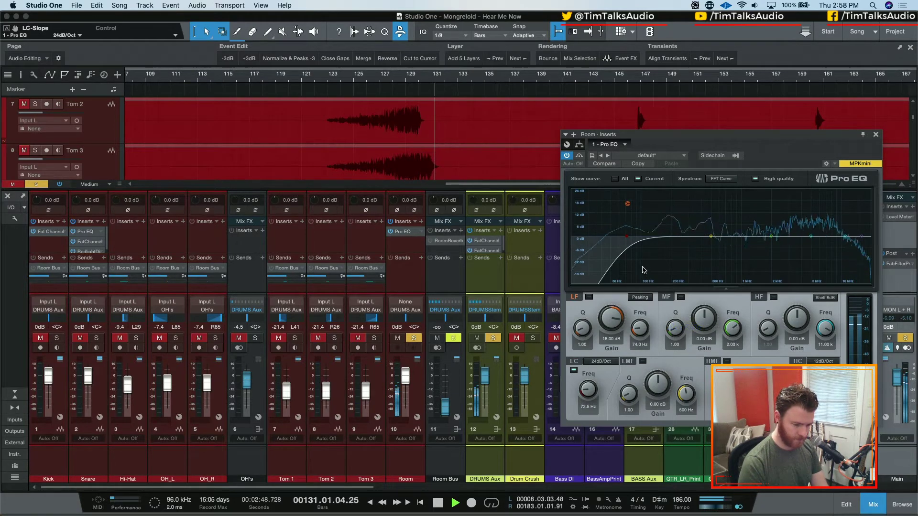
key("space")
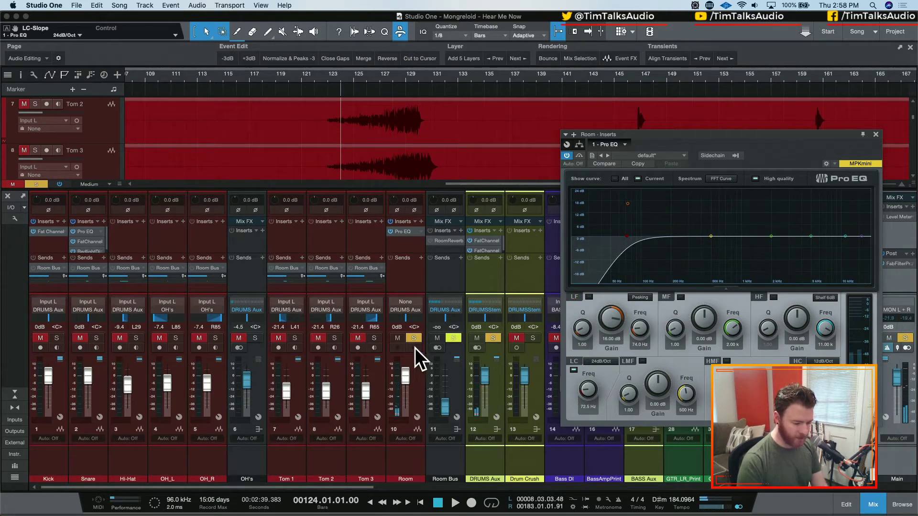
Step: Extend the solo to all channels feeding DRUMS Aux and play the drum mix from bar 124
left_click(493, 338)
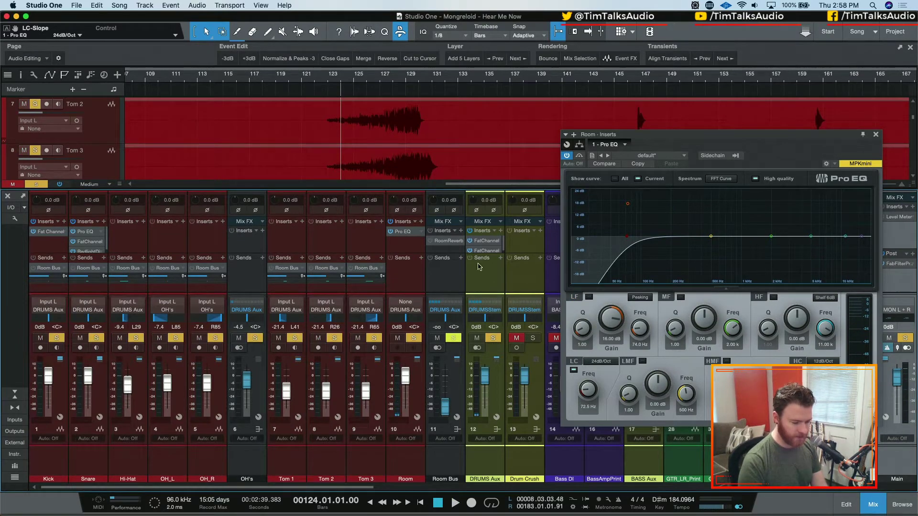
key("space")
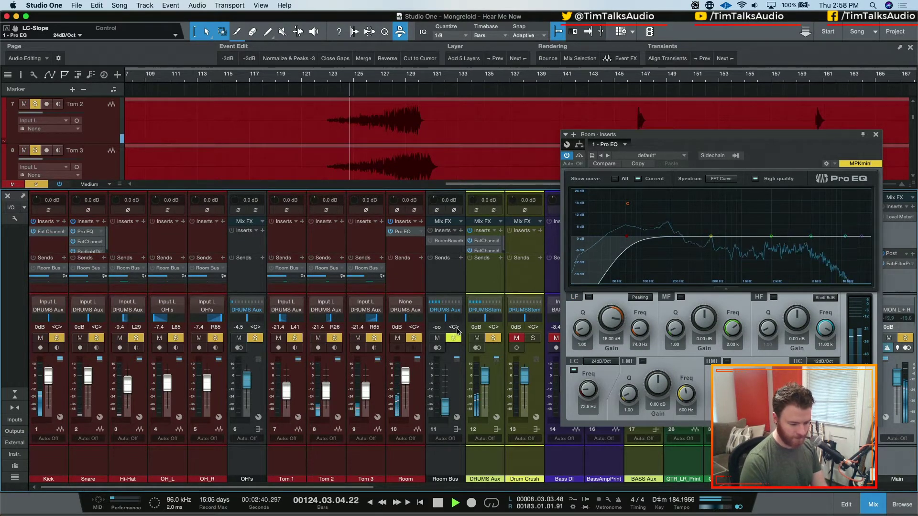
Step: Set the Tom 2 and Tom 3 volumes together to -16.5 dB during playback and close the Tom 2 channel editor
left_click(373, 396)
left_click(333, 395, "shift")
left_click_drag(326, 393, 326, 386)
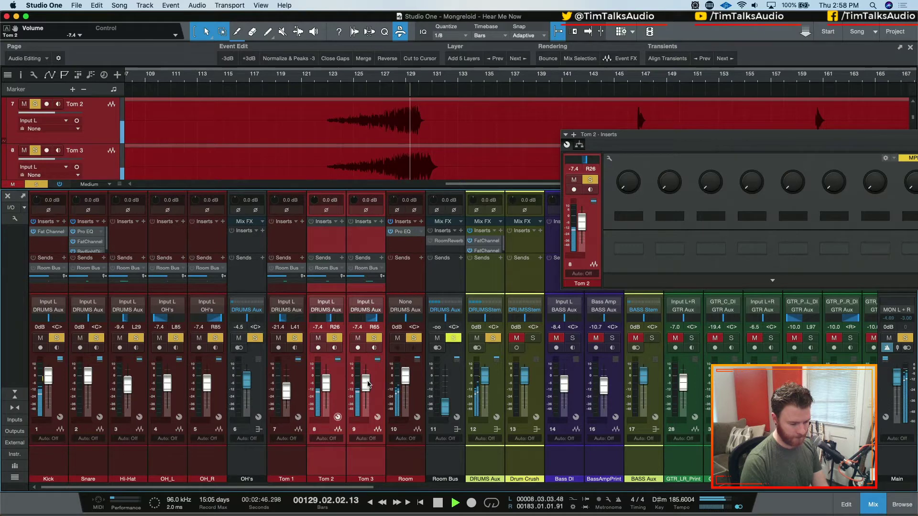
left_click_drag(367, 384, 368, 391)
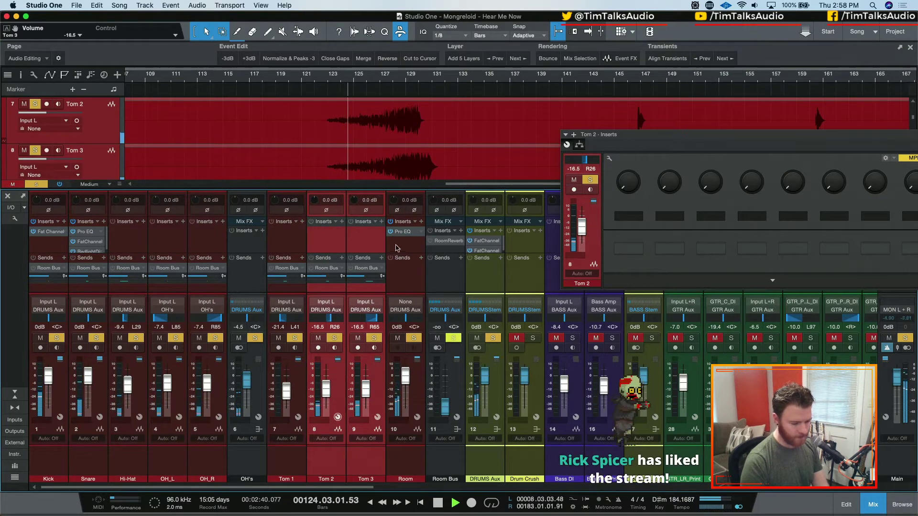
key("space")
left_click_drag(759, 135, 487, 131)
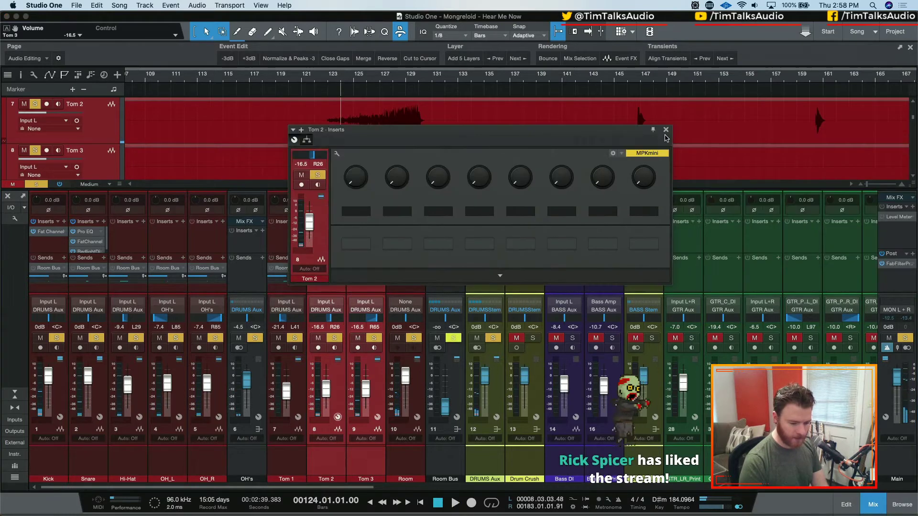
left_click(666, 130)
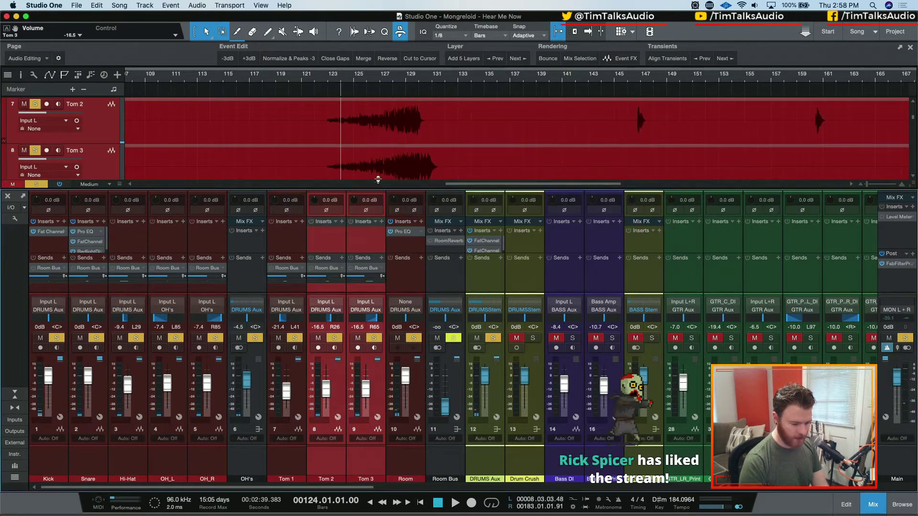
Step: Open the Room channel's Pro EQ and lower its low-cut frequency to 67.6 Hz while playing the drums from bar 135
left_click(402, 232)
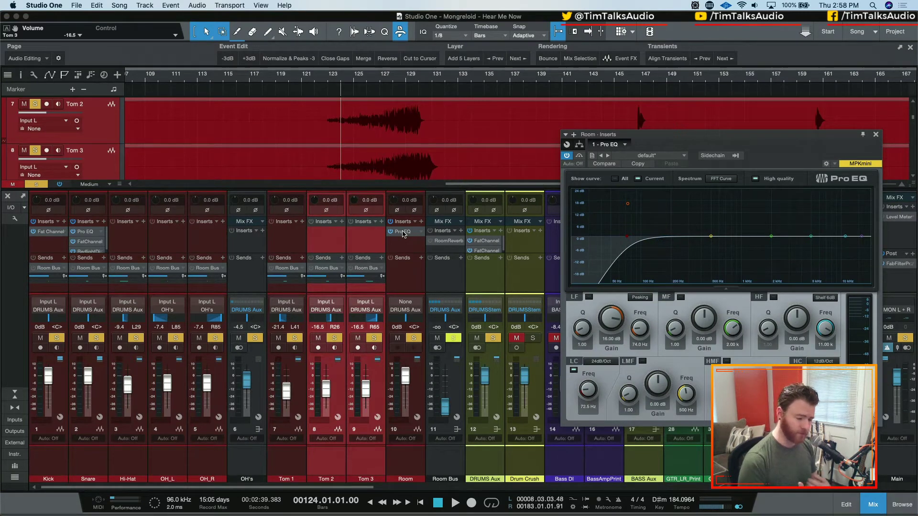
left_click(489, 78)
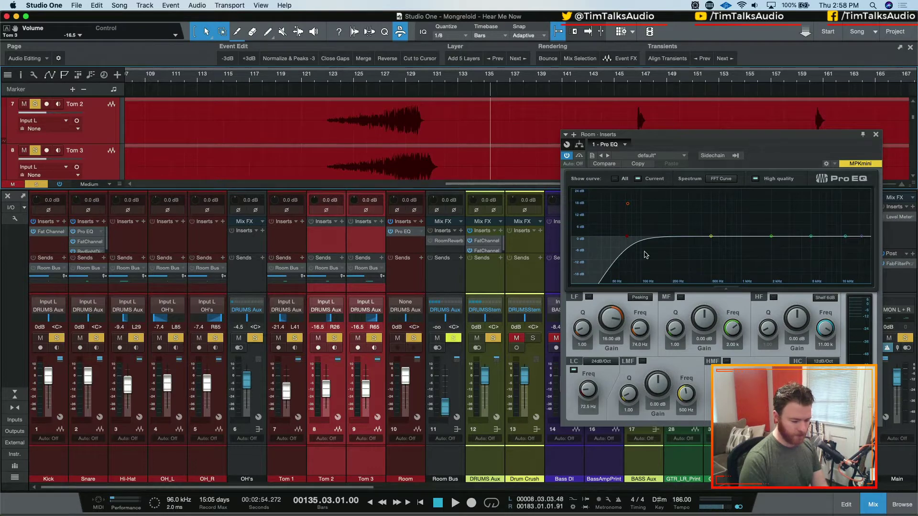
key("space")
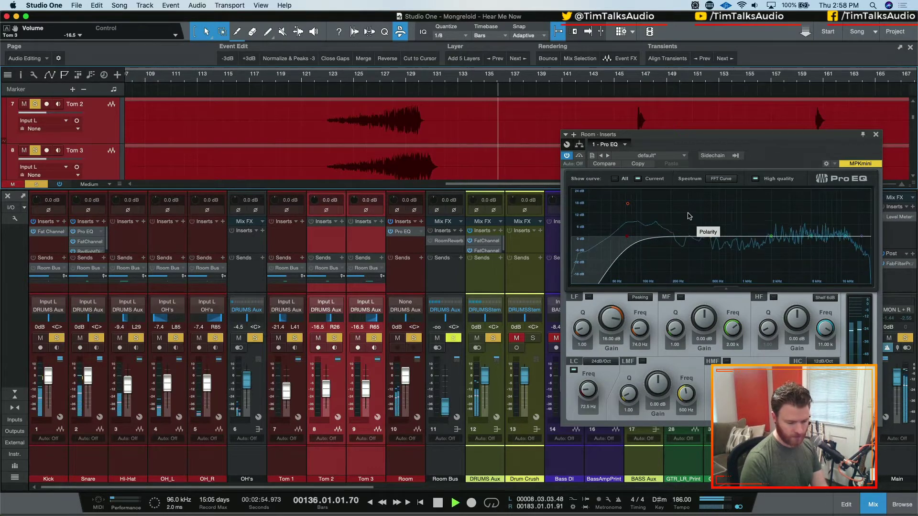
left_click(574, 370)
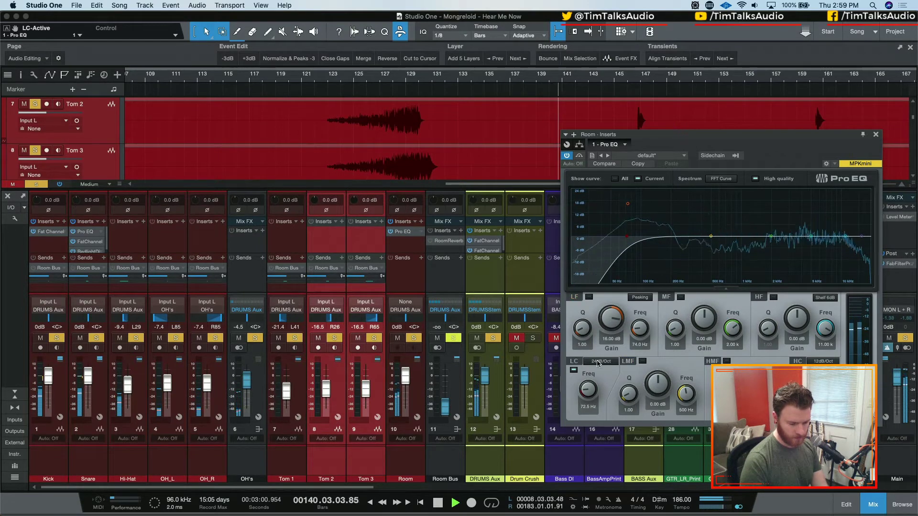
left_click_drag(593, 388, 592, 390)
key("space")
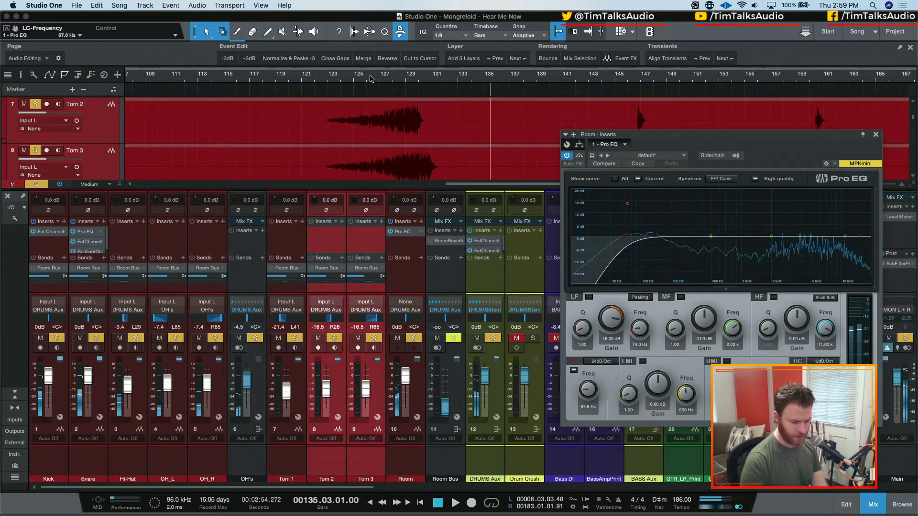
Step: Play from bar 126 and compare the Room with and without a 7.53 dB LF boost at 80.9 Hz
key("space")
key("space")
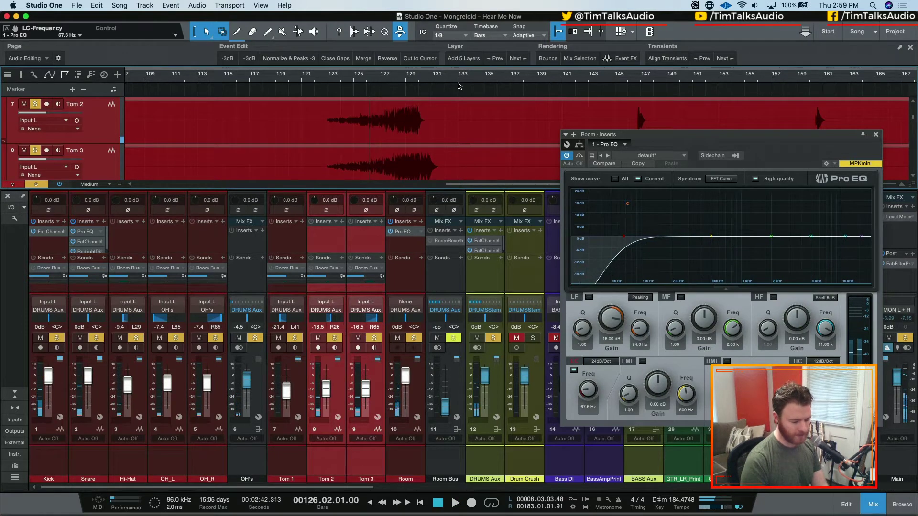
key("space")
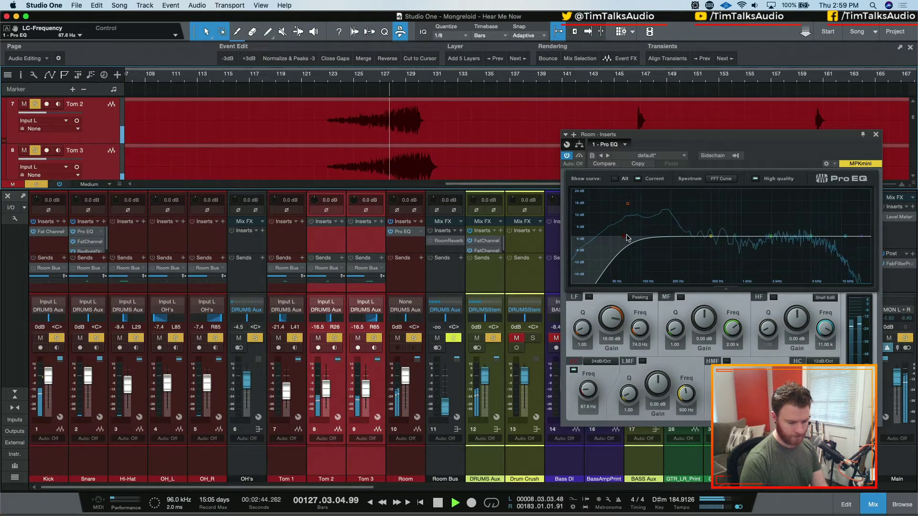
mouse_move(628, 207)
left_mouse_down()
mouse_move(634, 259)
mouse_move(632, 222)
left_mouse_up()
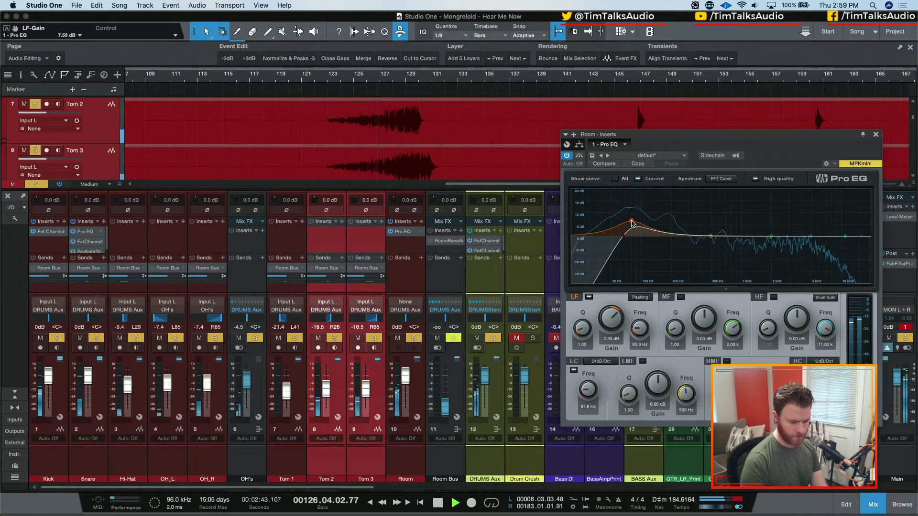
left_click(589, 296)
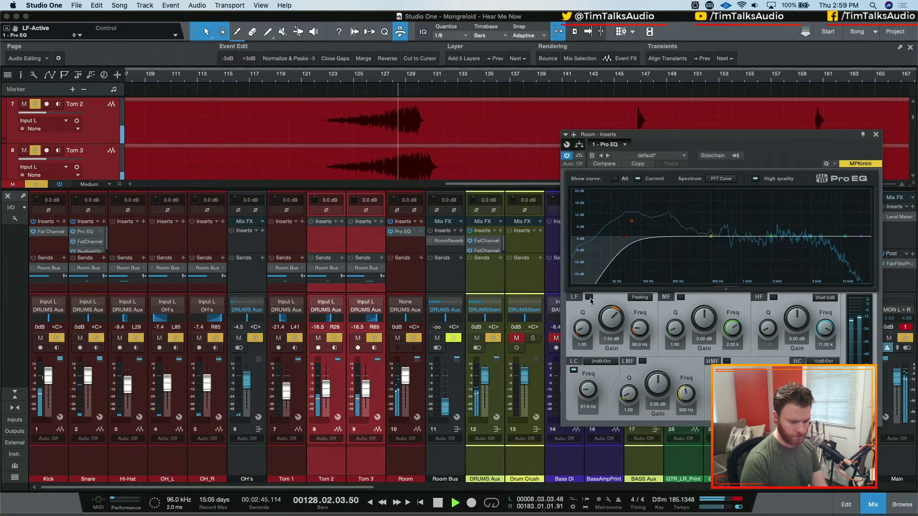
key("space")
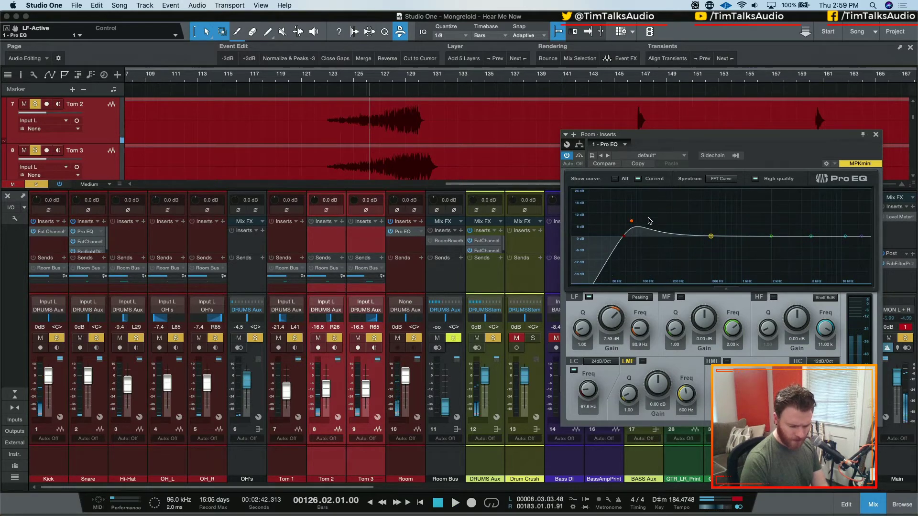
Step: Try the Room's LF band at a slight cut, move it to 110 Hz, and reset its gain to 0 dB
left_click(632, 223)
mouse_move(632, 223)
left_mouse_down()
mouse_move(633, 249)
mouse_move(645, 252)
mouse_move(640, 237)
left_mouse_up()
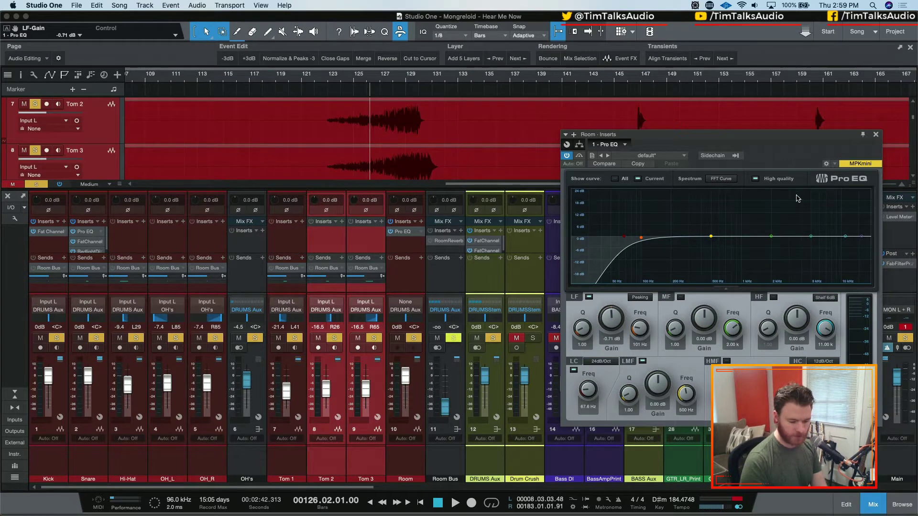
left_click_drag(636, 245, 649, 257)
double_click(647, 253)
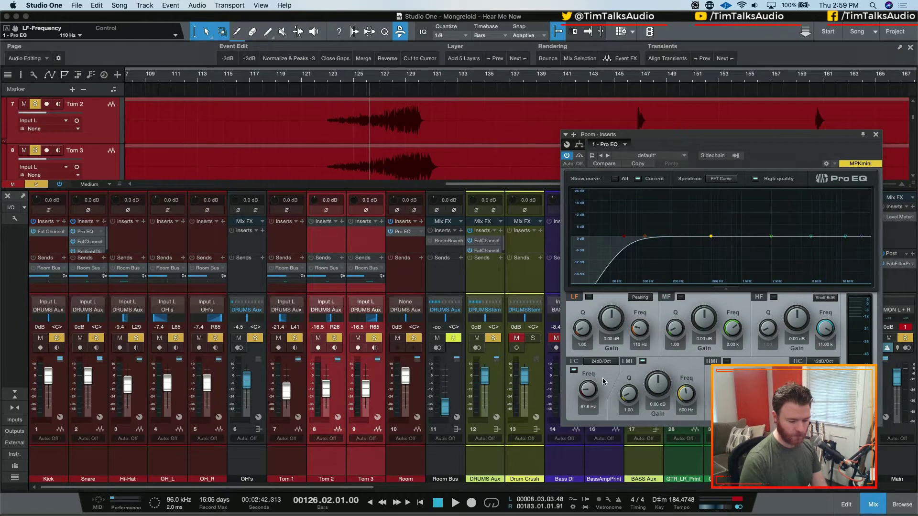
Step: Set the Room's low-cut frequency to 102 Hz and boost the HF band 10.12 dB at 5.58 kHz during playback
left_click_drag(595, 389, 593, 382)
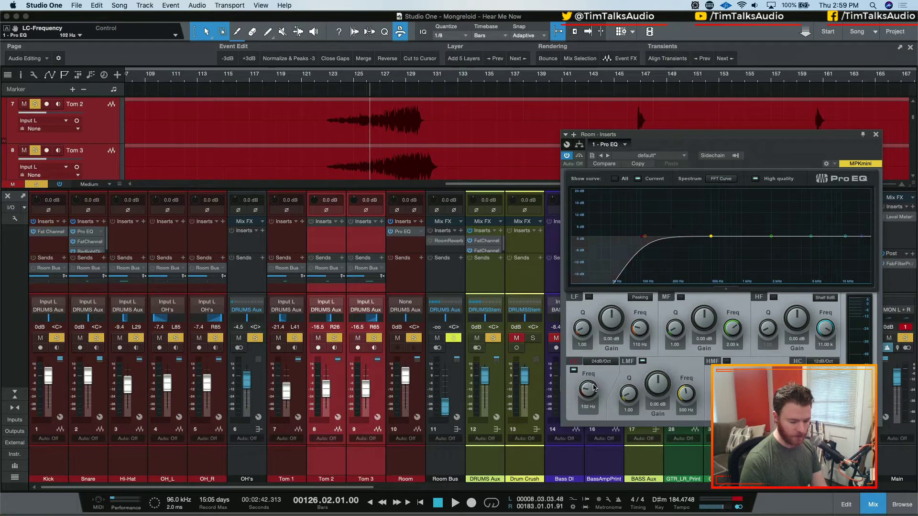
key("space")
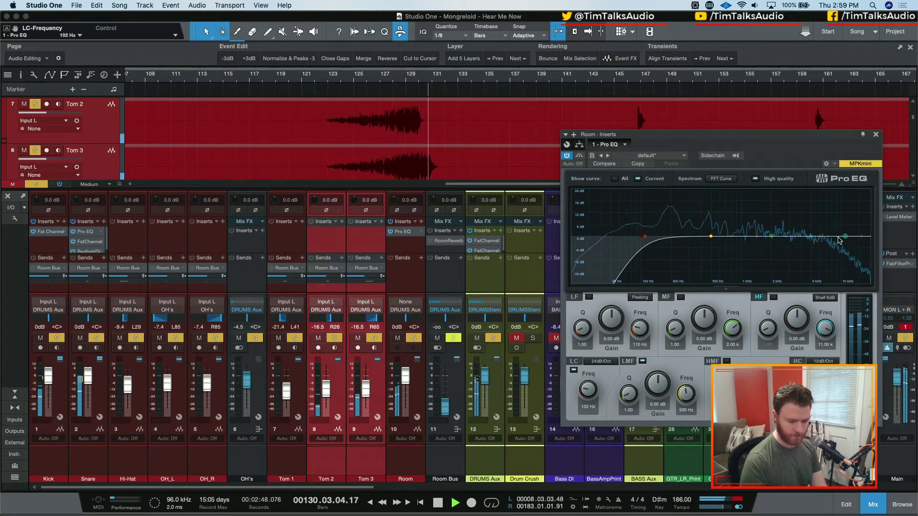
left_click_drag(846, 237, 816, 219)
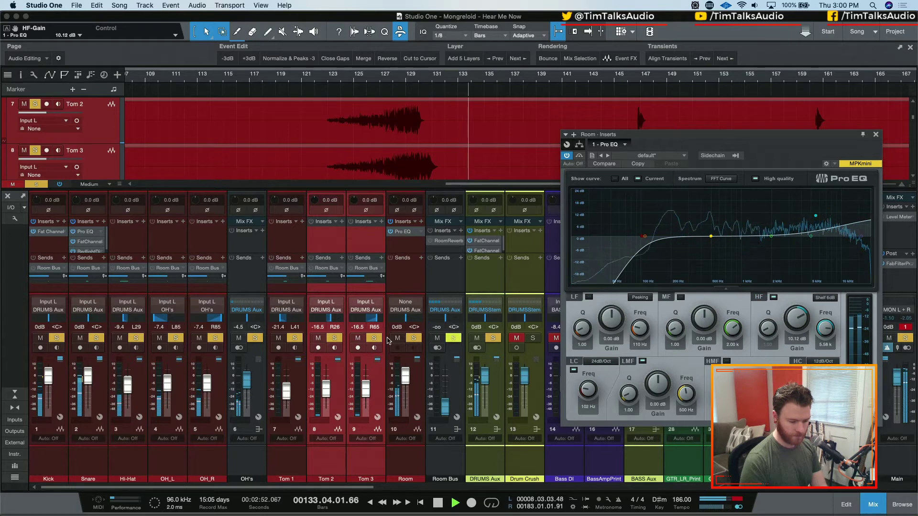
Step: Solo the Room on its own, replay from bar 126, and set its HF band to 12 dB at 10.22 kHz
left_click(493, 338)
left_click(413, 338)
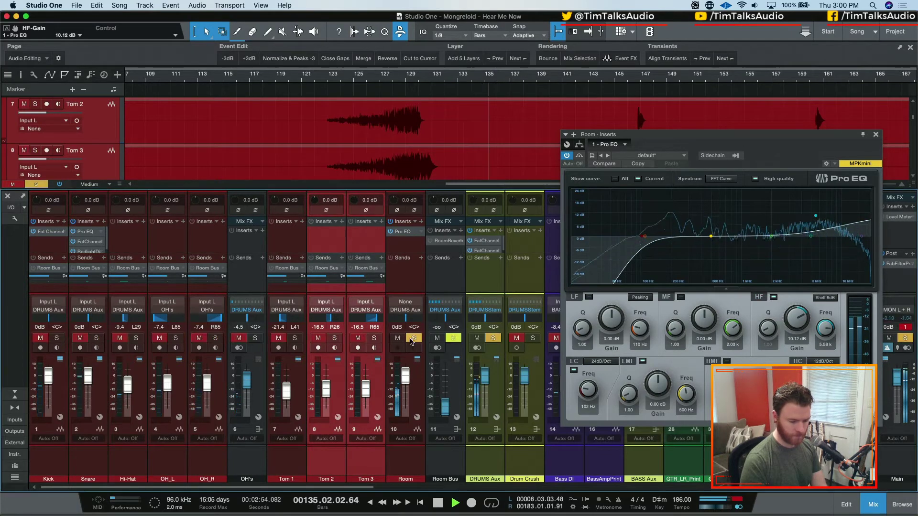
key("space")
key("space")
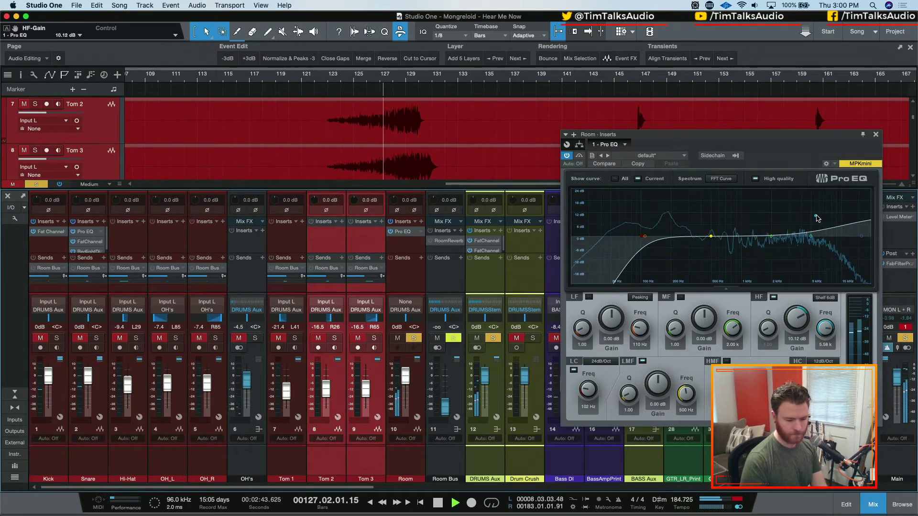
left_click_drag(817, 218, 842, 217)
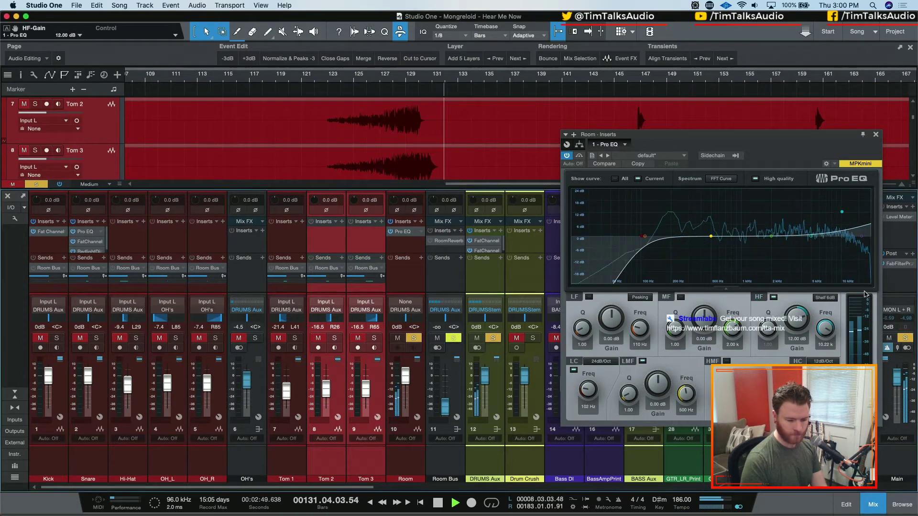
Step: Sweep the Room's LMF band with a boost, then set it to a -4.94 dB cut at 480 Hz
left_click_drag(712, 237, 713, 217)
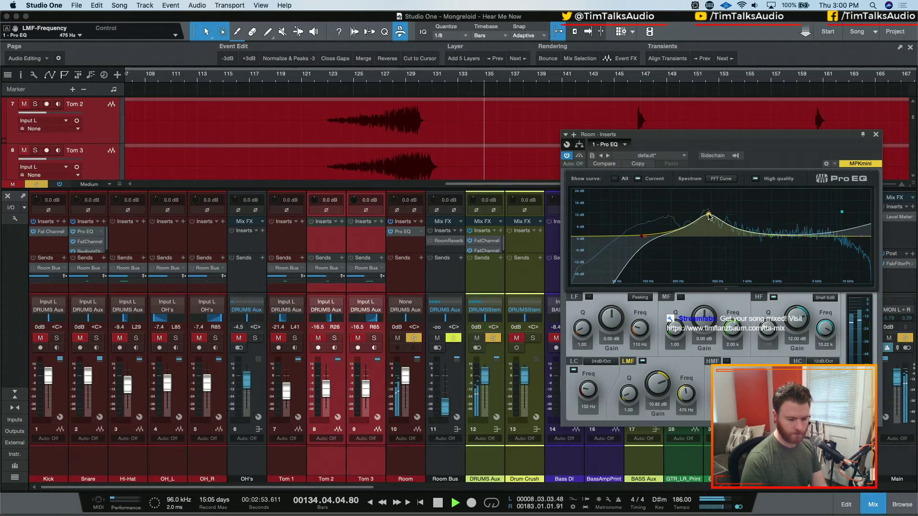
left_click_drag(709, 217, 711, 217)
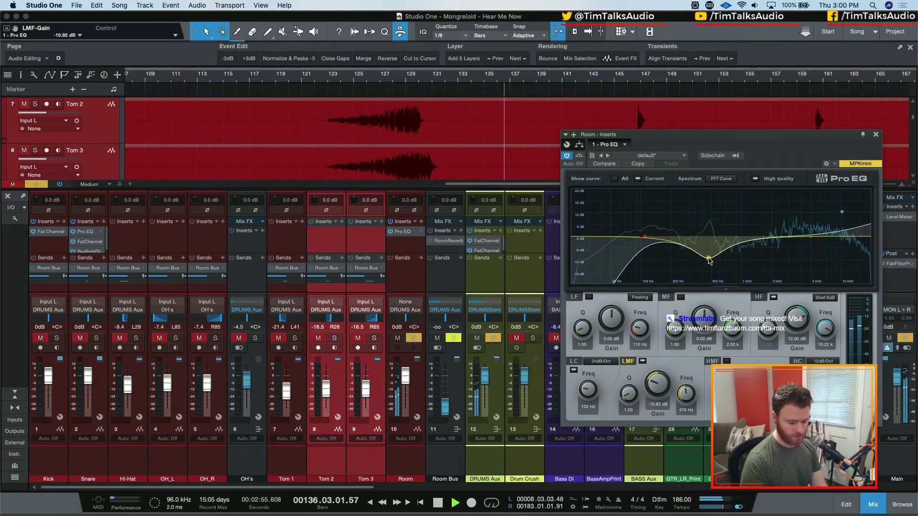
left_click_drag(710, 214, 709, 248)
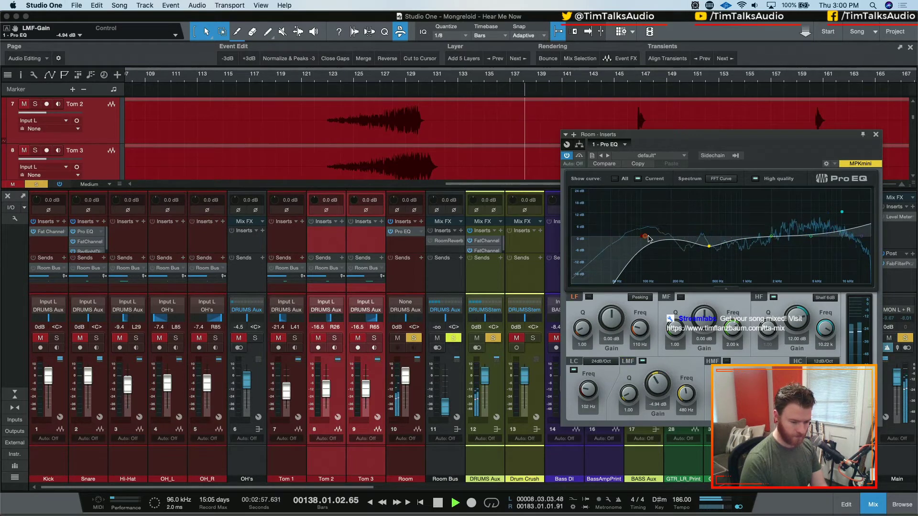
Step: Boost the Room's LF band 5.28 dB at 191 Hz and audition it with all channels feeding DRUMS Aux soloed
left_click_drag(645, 329, 617, 314)
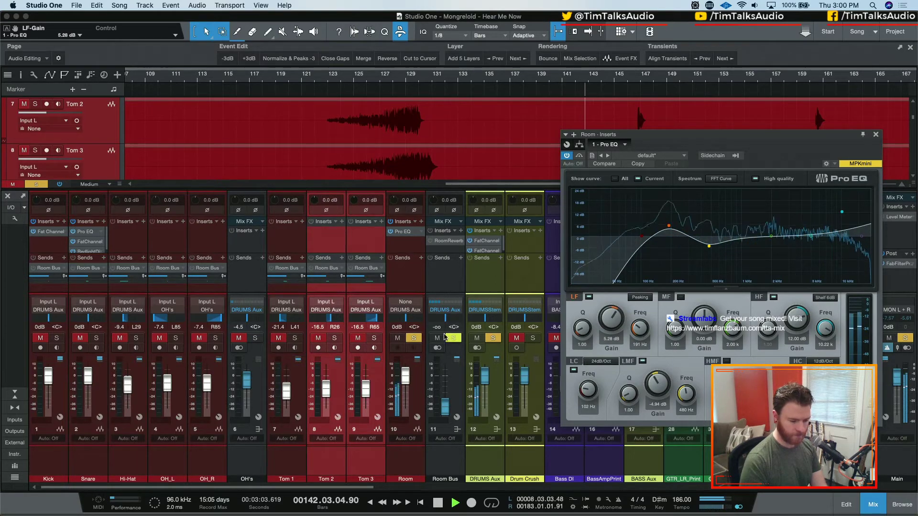
left_click(494, 338)
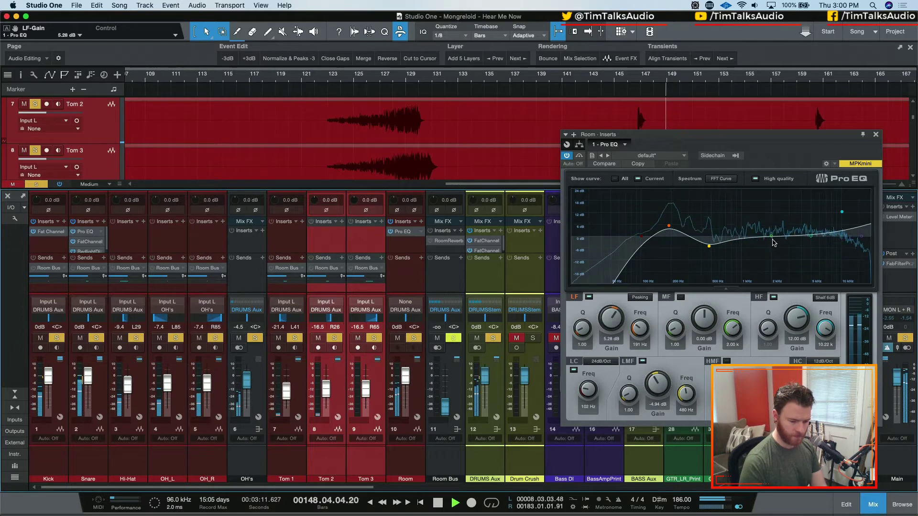
key("space")
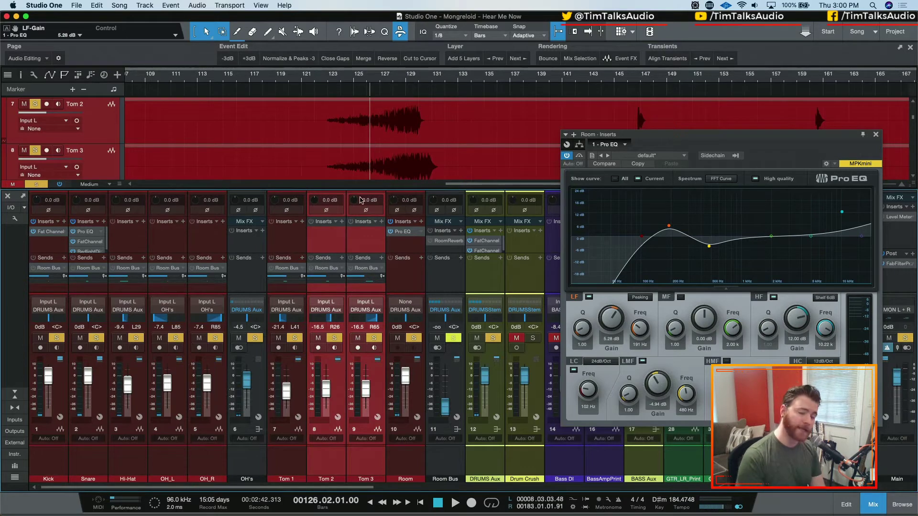
Step: Bypass the Room's Pro EQ, play the drums from bar 133, and reactivate the EQ during playback to compare
left_click(390, 232)
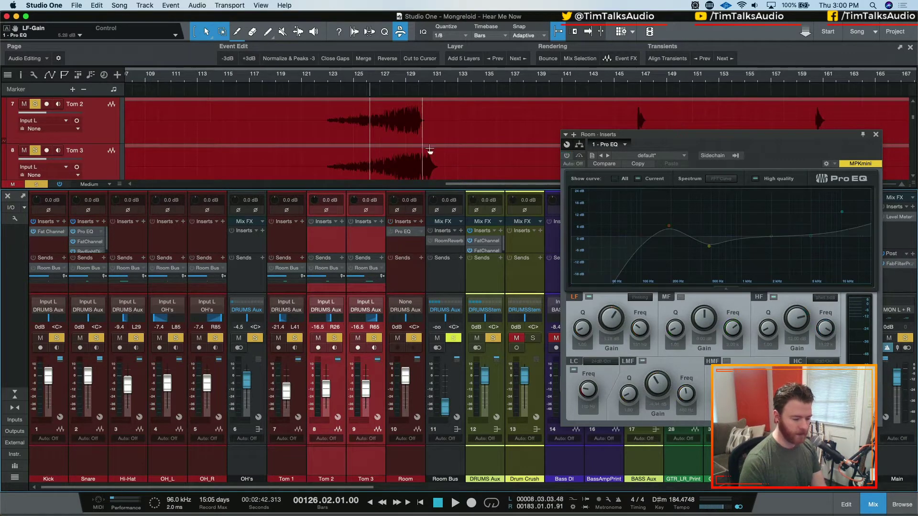
left_click(455, 76)
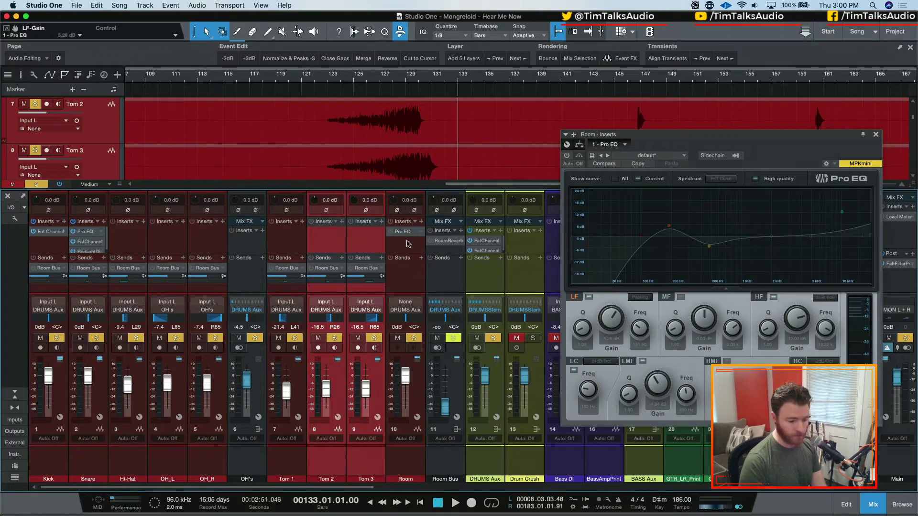
key("space")
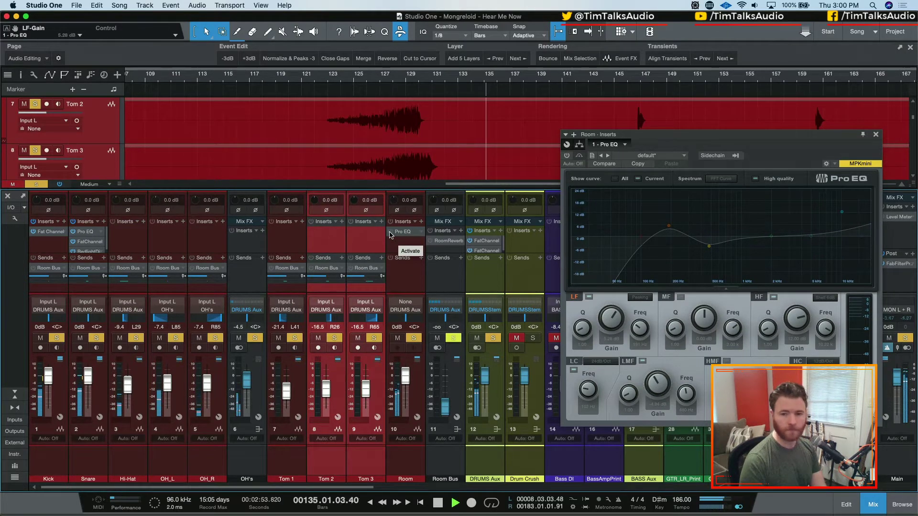
left_click(390, 232)
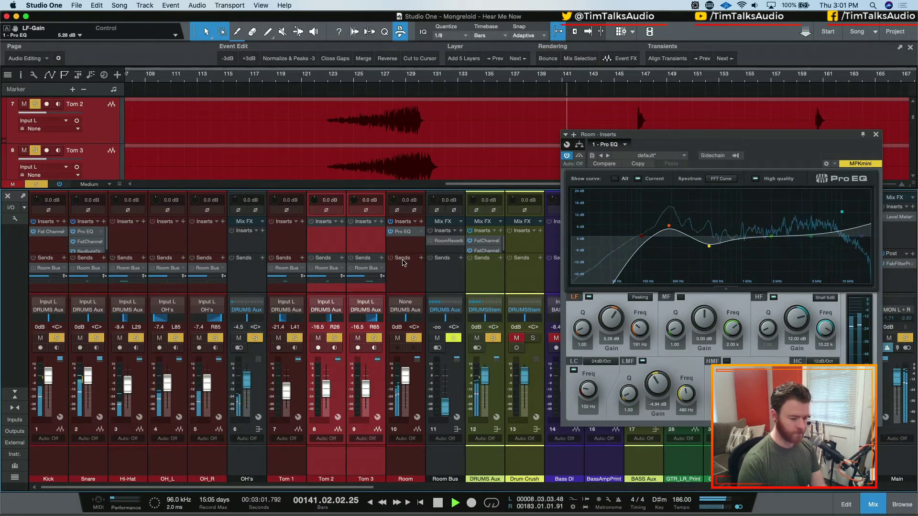
key("space")
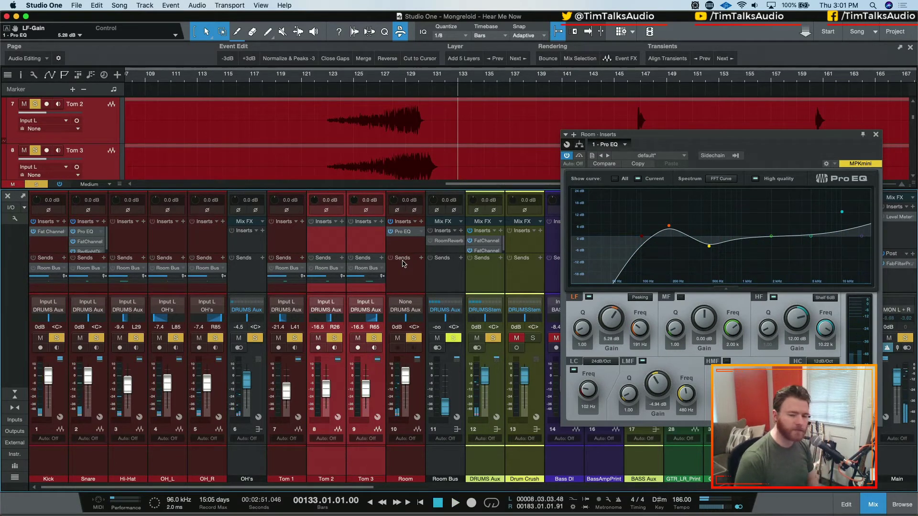
Step: Repeat the bypassed versus active comparison of the Room's Pro EQ from bar 133 and leave it active
left_click(391, 233)
key("space")
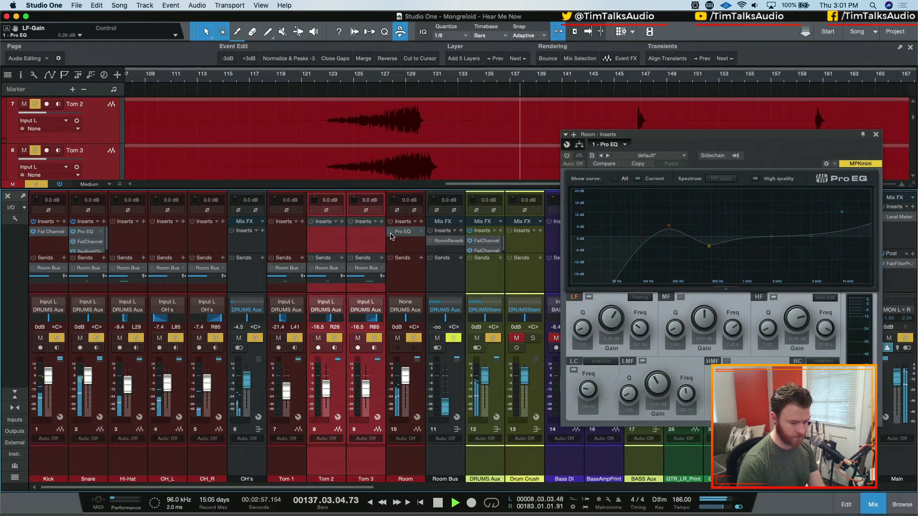
left_click(391, 235)
key("space")
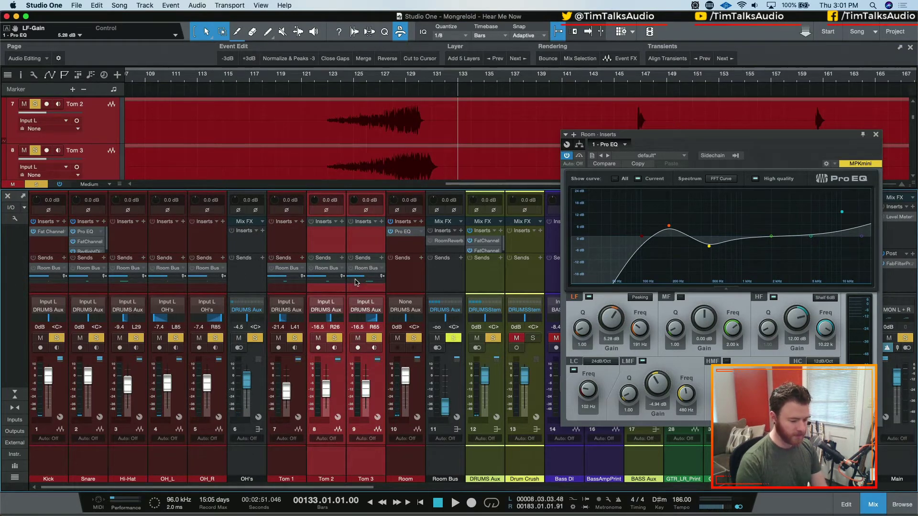
Step: Select the Room channel, bypass its Pro EQ, and play all the drums from bar 133
left_click(445, 281)
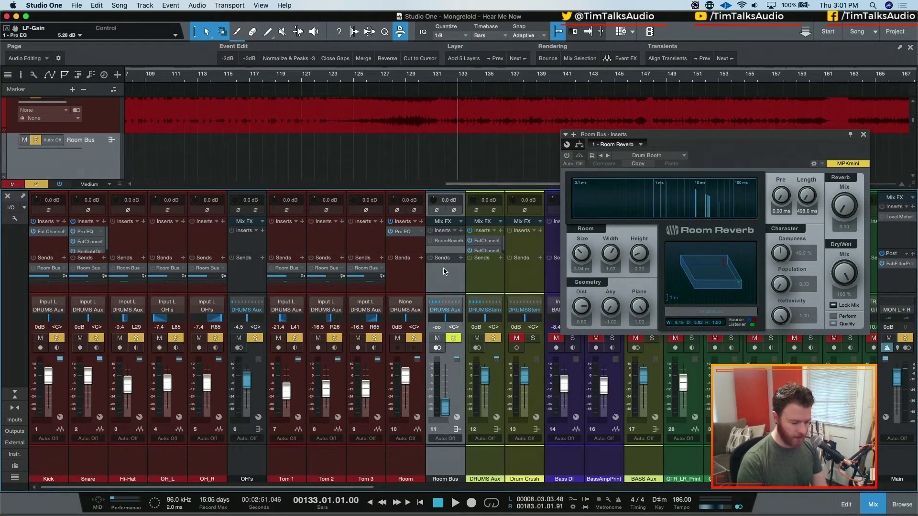
left_click(863, 134)
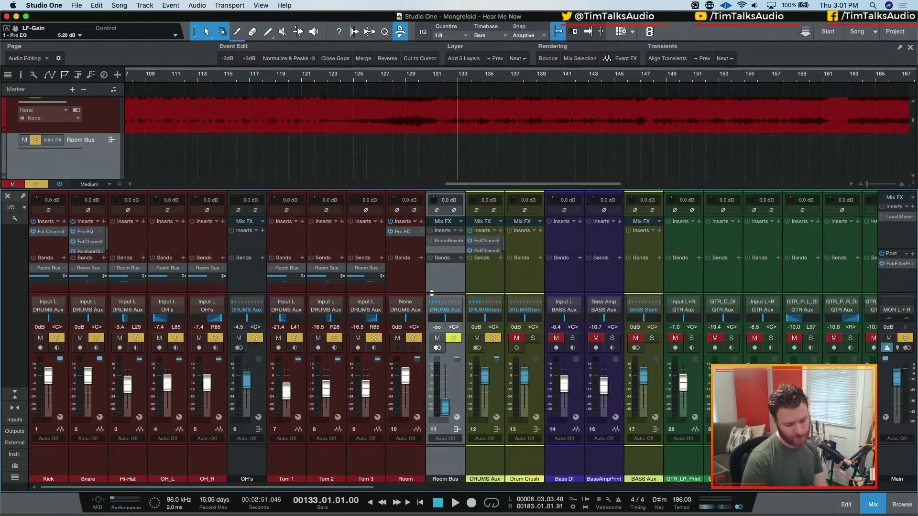
left_click(401, 287)
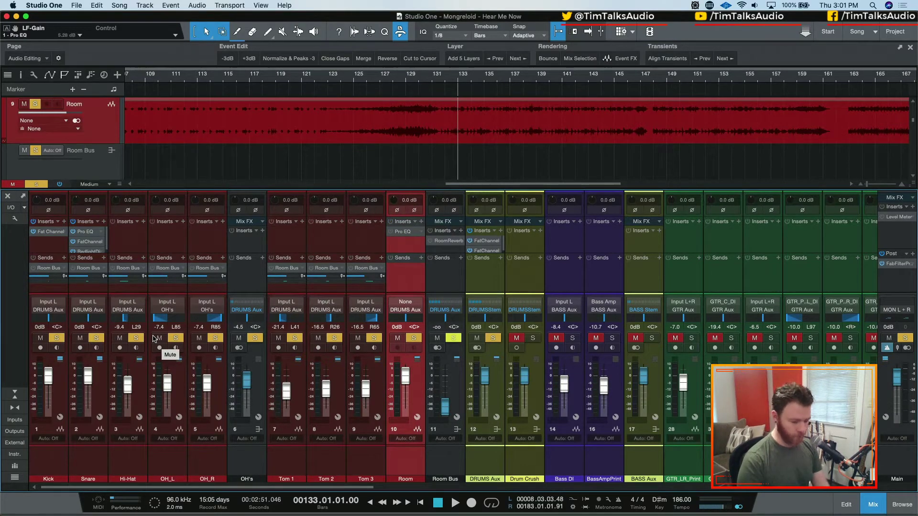
key("space")
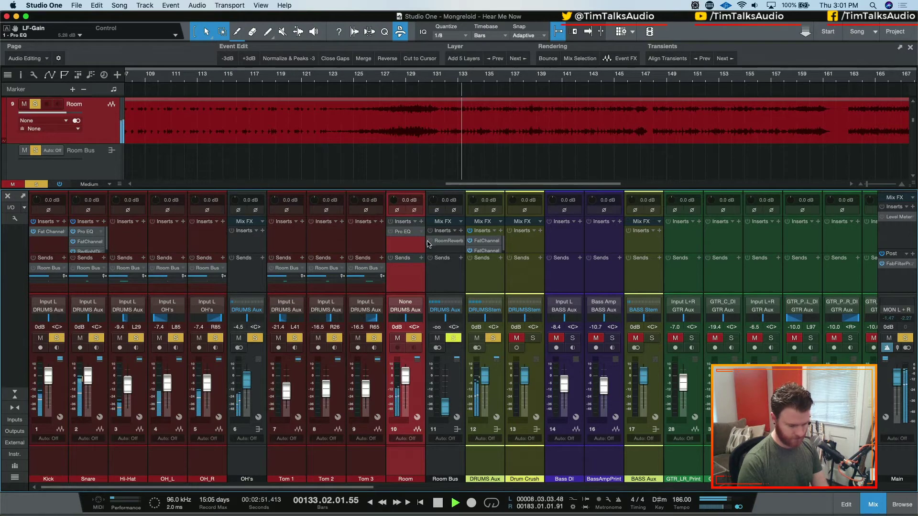
Step: Reactivate the Room's Pro EQ, raise the LF gain to 5.52 dB, and set the LMF gain to -2.54 dB
left_click(400, 232)
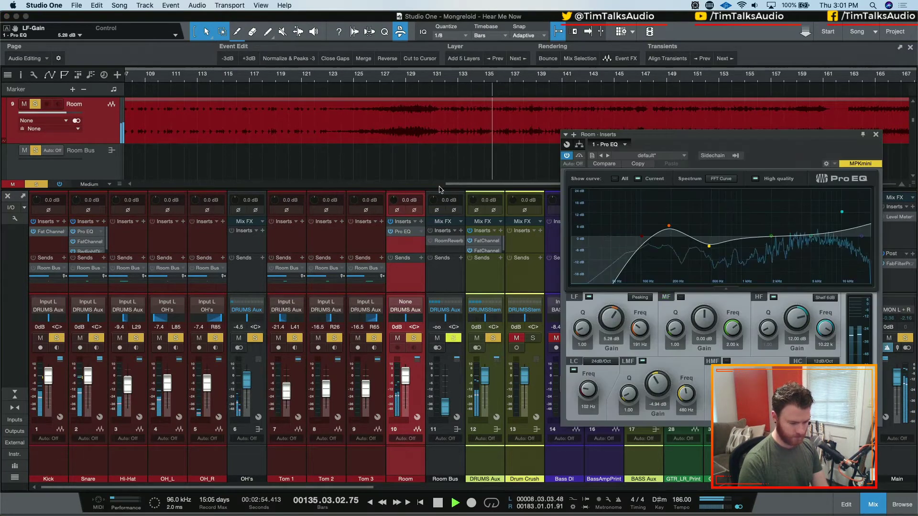
left_click_drag(608, 323, 608, 323)
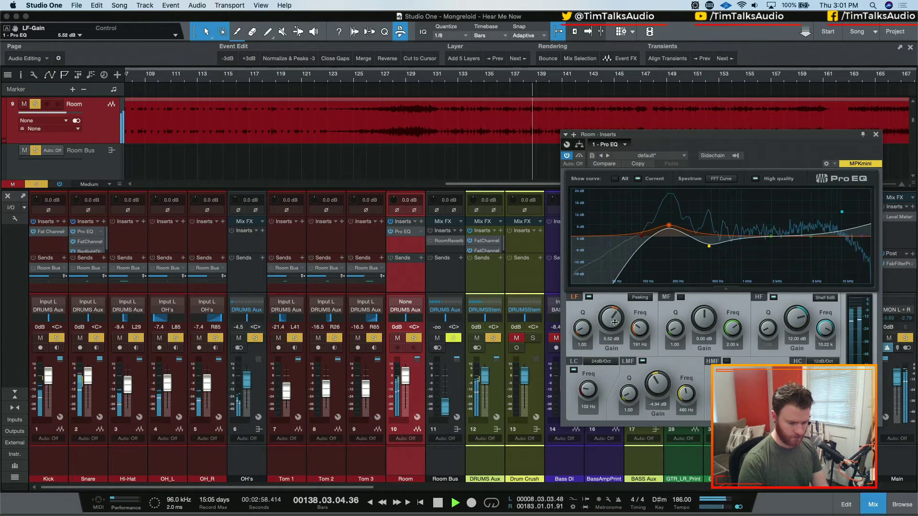
left_click_drag(655, 392, 655, 386)
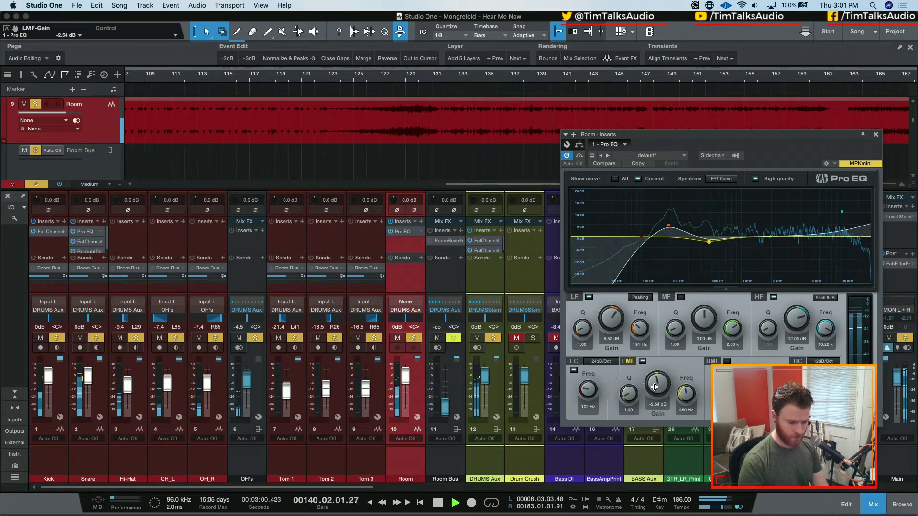
Step: Sweep the Room's MF band with a narrow boost, then set it to a -6.70 dB cut at 886 Hz with Q 4.62
left_click_drag(771, 236, 750, 214)
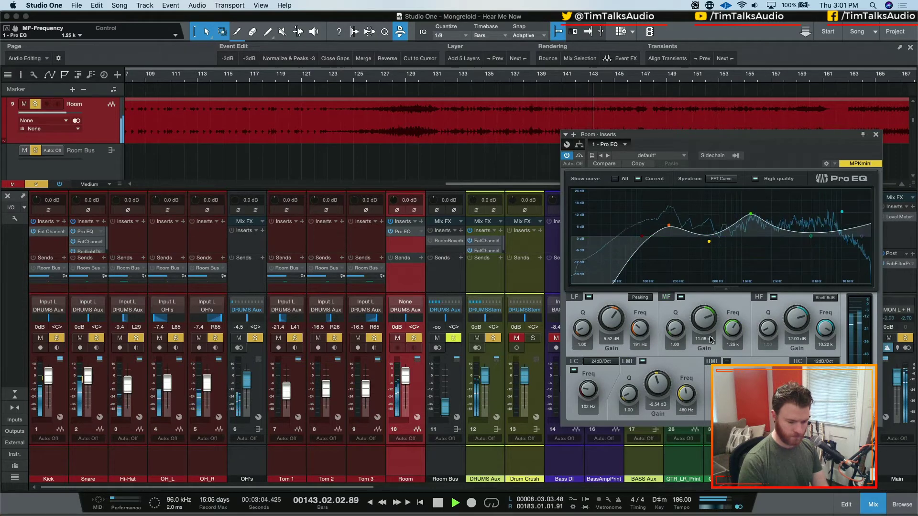
left_click_drag(672, 329, 727, 331)
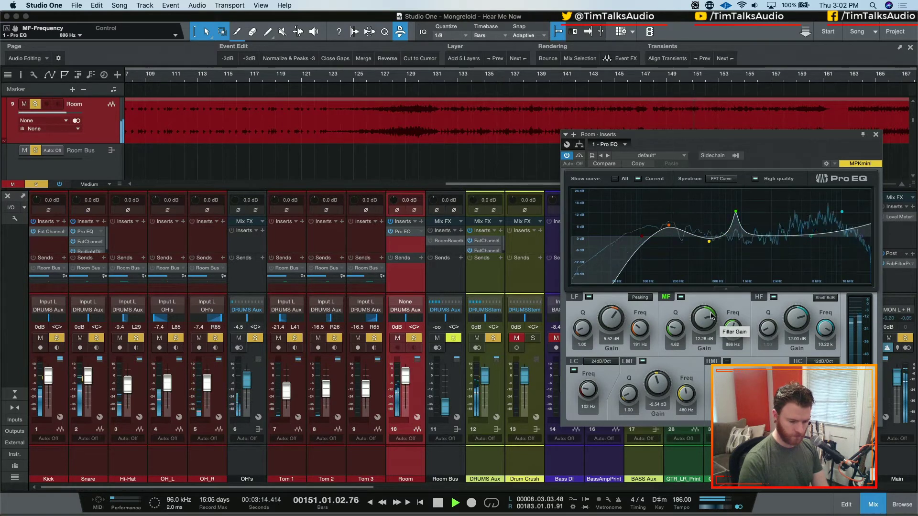
key("space")
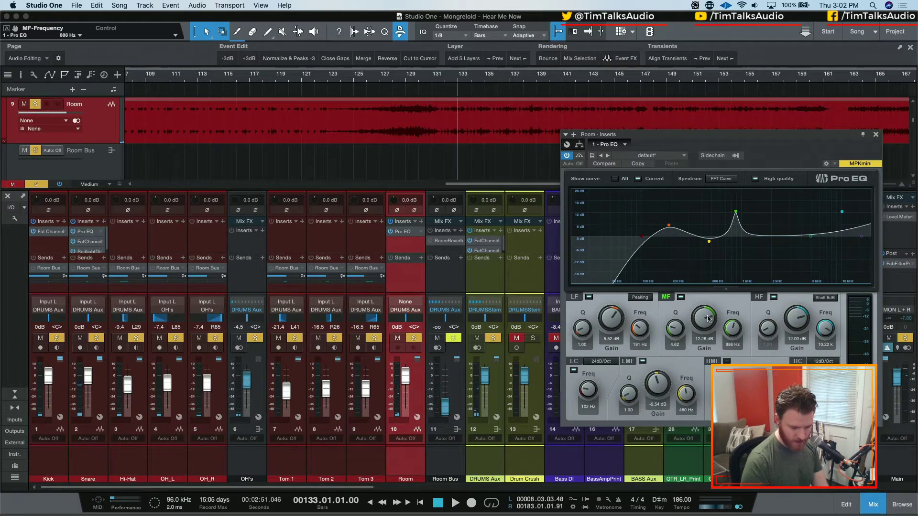
left_click_drag(702, 319, 699, 348)
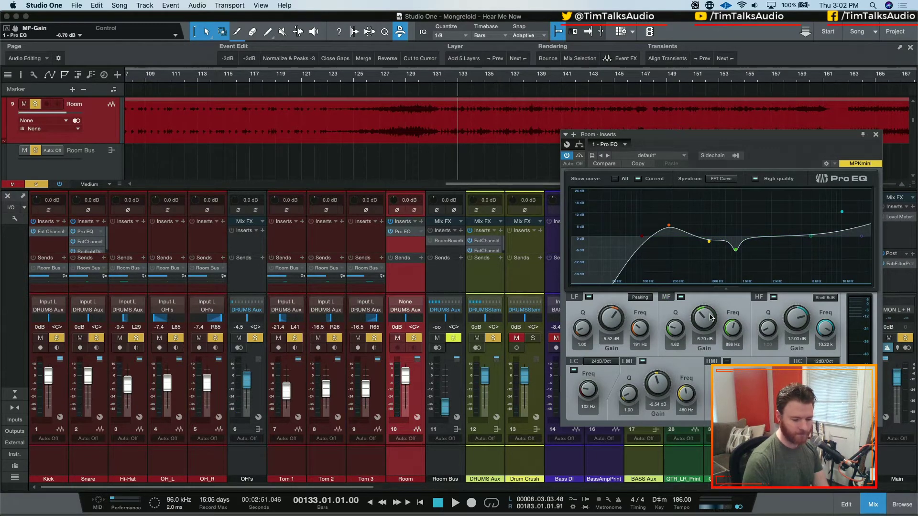
Step: Solo the Room through DRUMS Aux from bar 133 and compare its Pro EQ bypassed versus active
key("space")
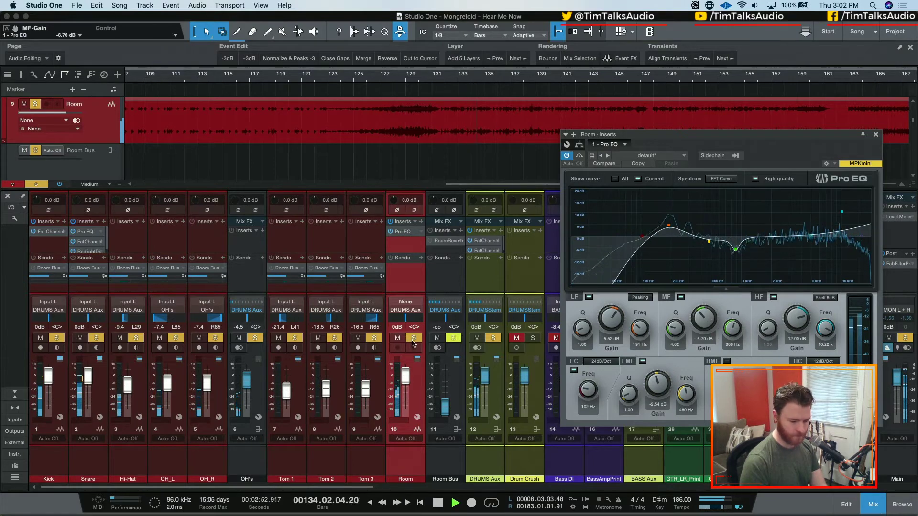
left_click(488, 339)
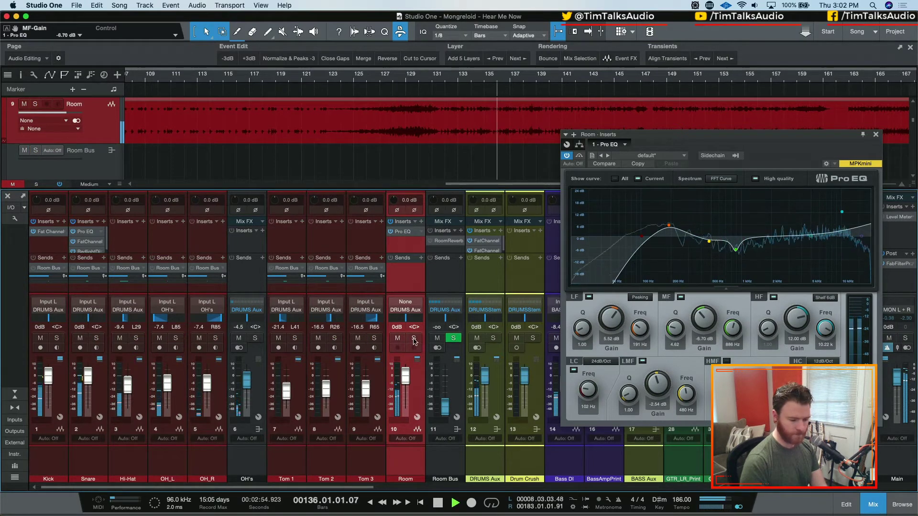
left_click(567, 156)
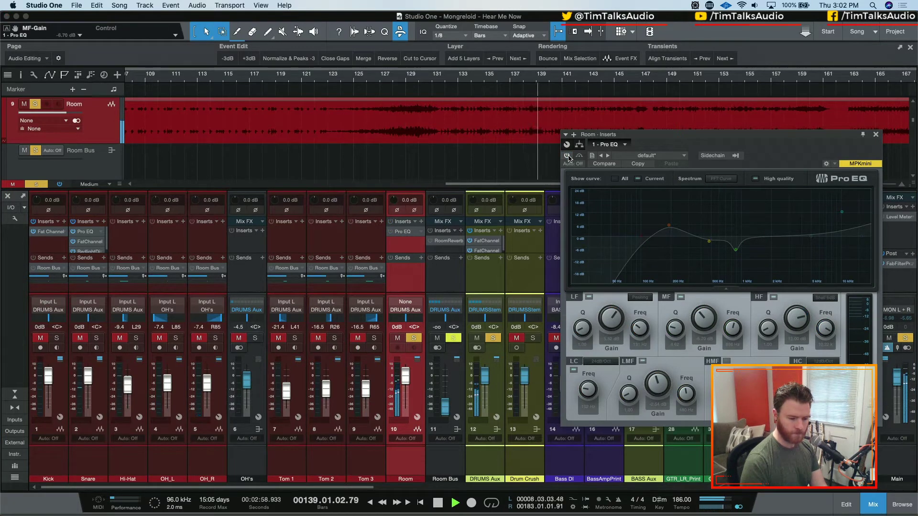
left_click(567, 157)
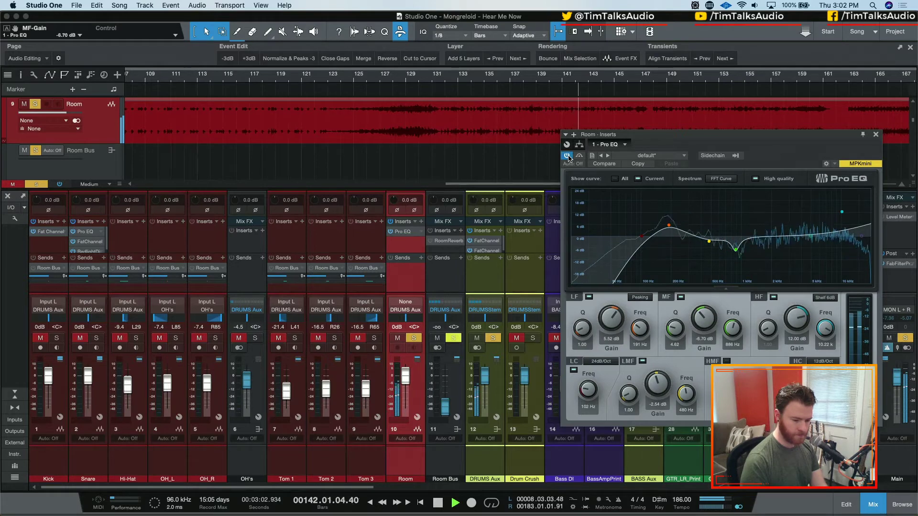
Step: Set the Room's HF shelf to a 4.08 dB boost at 5.49 kHz and compare the band off and on
left_click(774, 298)
left_click_drag(796, 320, 822, 336)
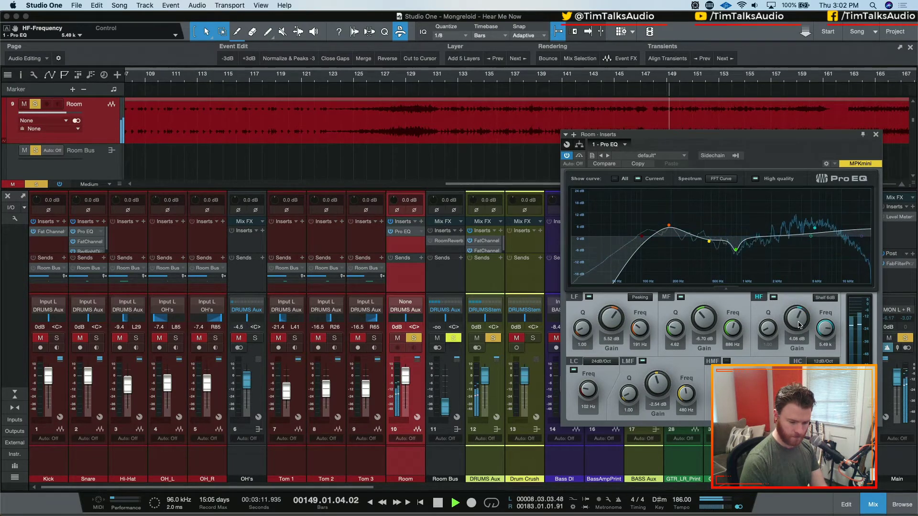
left_click(774, 297)
left_click(774, 297)
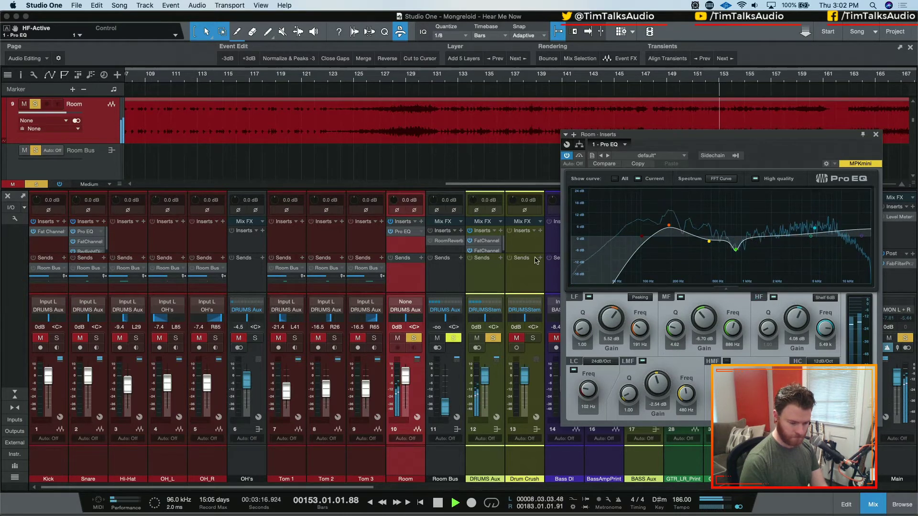
key("space")
Step: Add a Compressor to the Room channel's inserts after the Pro EQ
left_click(421, 222)
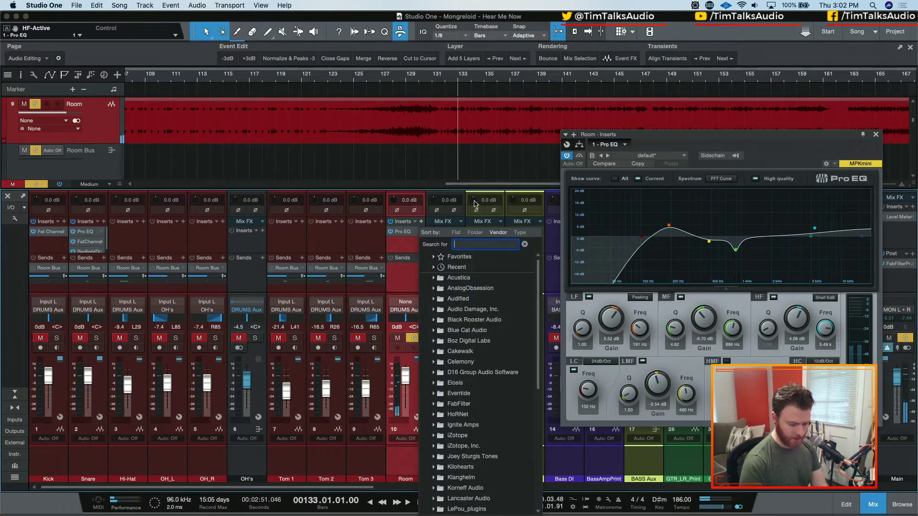
type("compr")
key("Return")
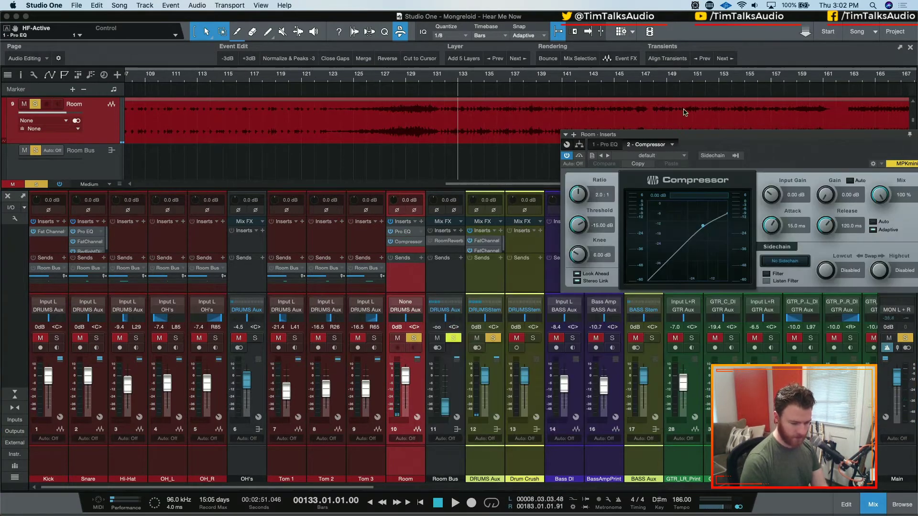
Step: Set the Room Compressor's ratio to 1.7:1 and its knee to 0.10 dB while playing from bar 133
left_click_drag(757, 135, 632, 137)
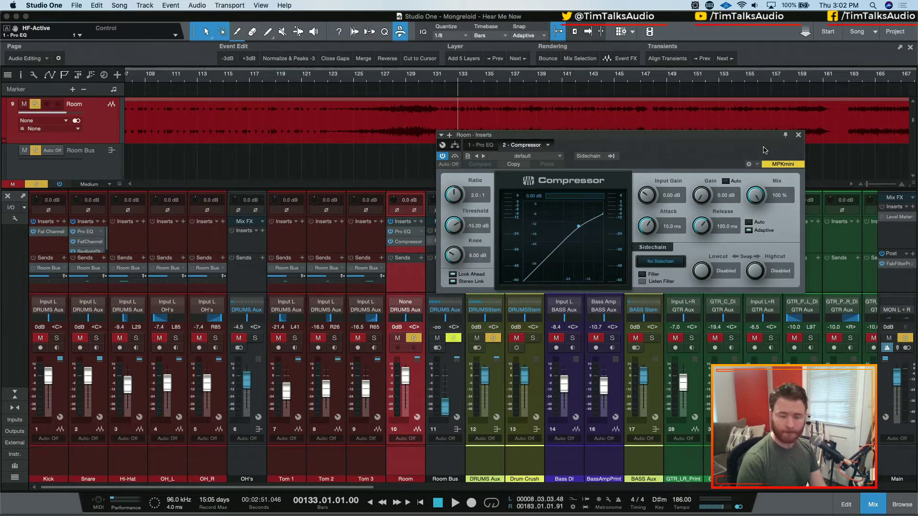
key("space")
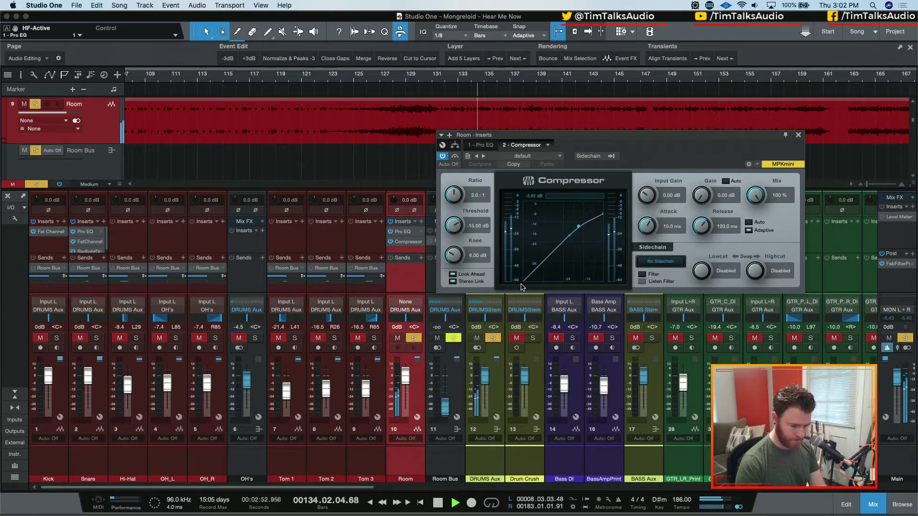
left_click_drag(454, 255, 451, 282)
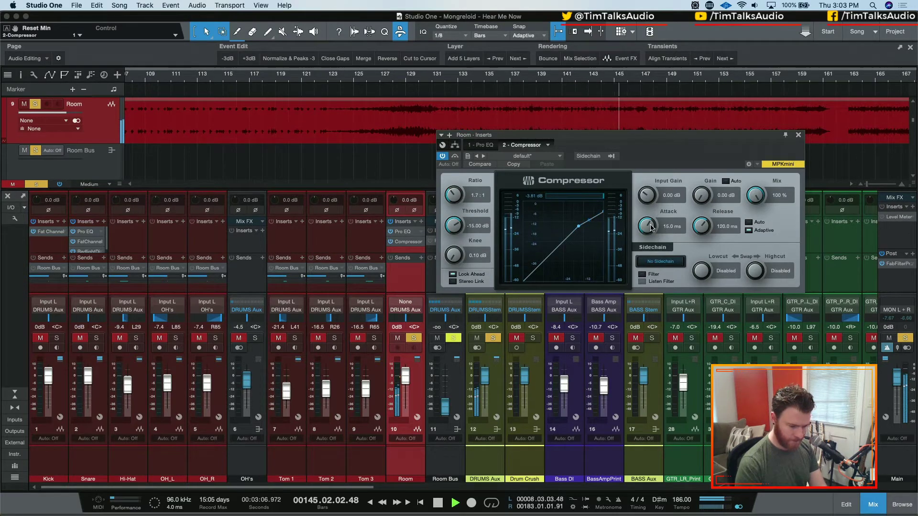
Step: Try automatic attack and release on the Room's Compressor, replaying from bar 133, and switch back to manual timing
left_click(749, 223)
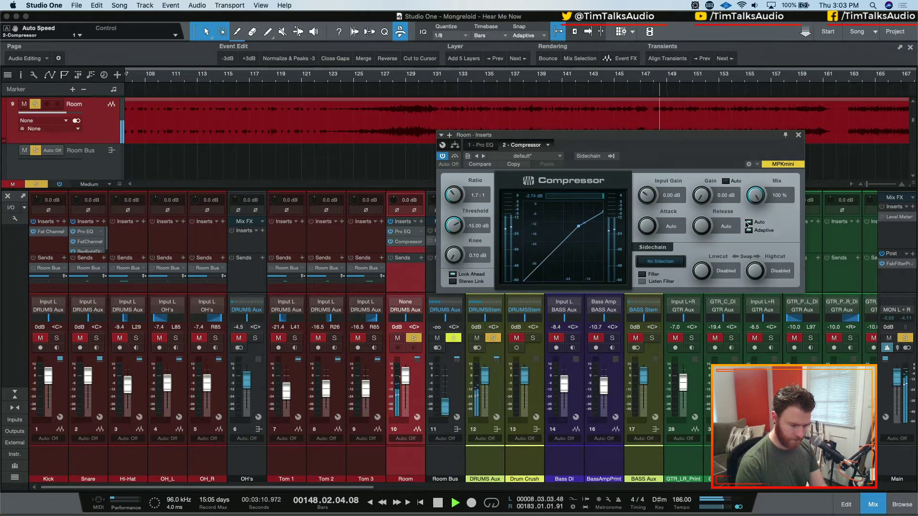
key("space")
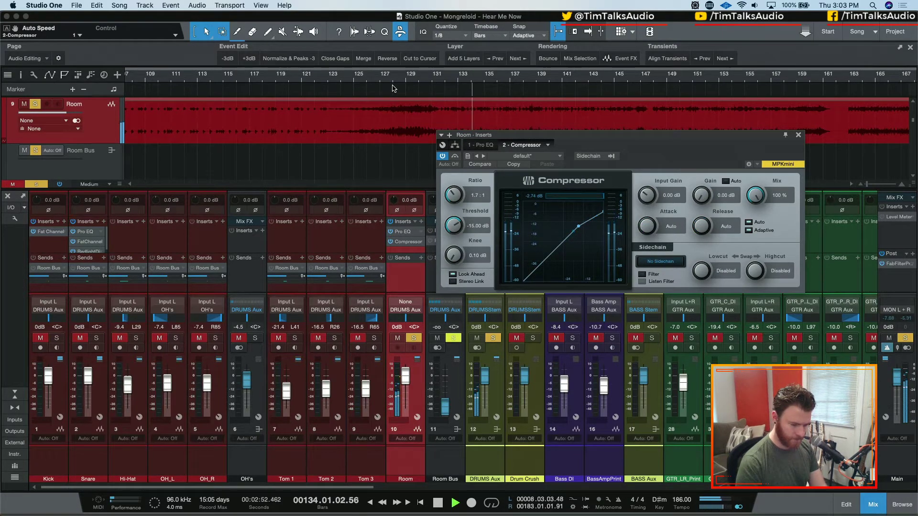
left_click(749, 223)
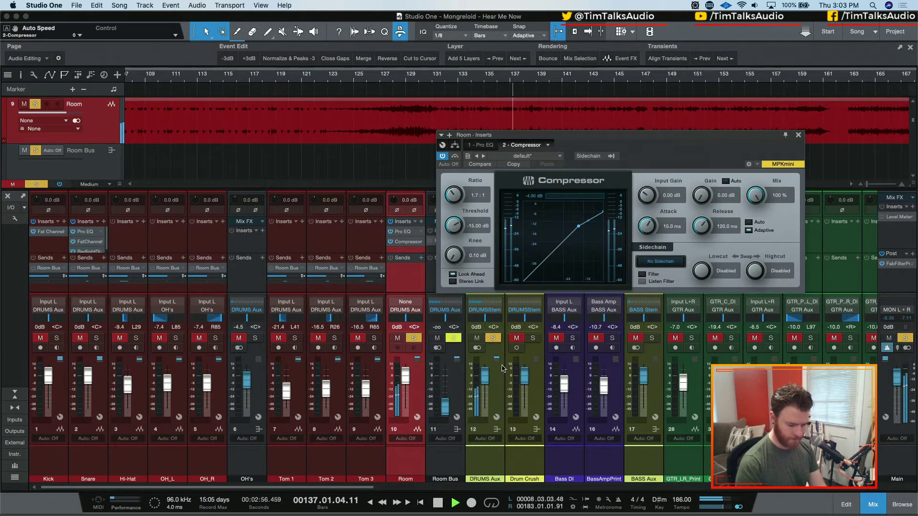
Step: Audition the compressed Room with all channels feeding DRUMS Aux soloed, then close the Compressor and stop playback
left_click(493, 338)
left_click(493, 339)
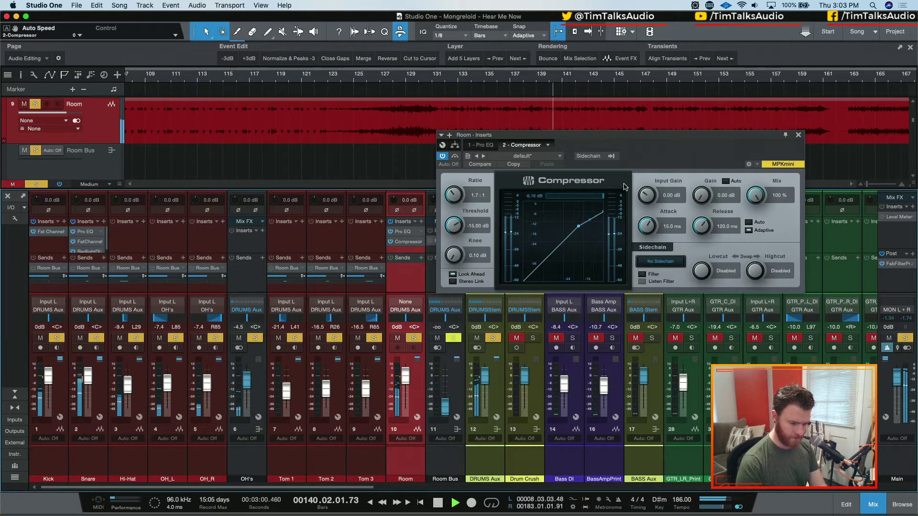
left_click(799, 135)
key("space")
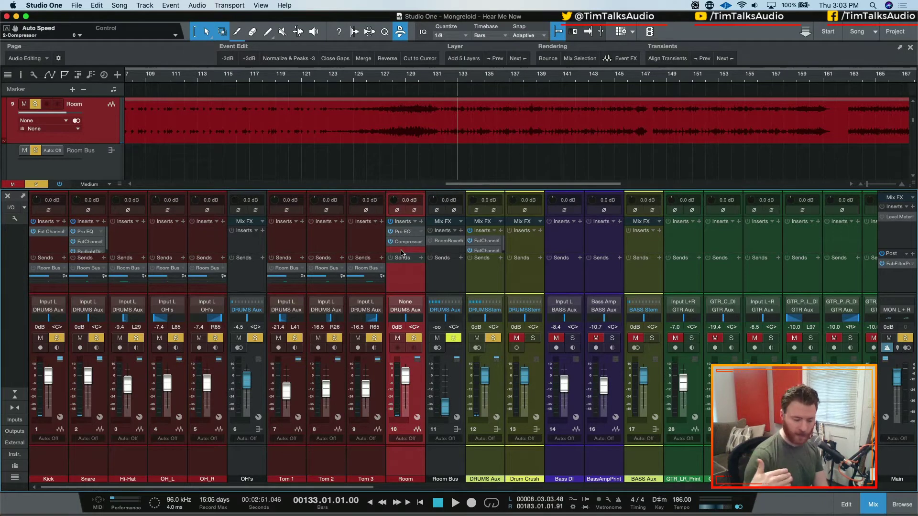
Step: Reopen the Room's Compressor, audition it briefly with the full drums, and lower its threshold to -18.72 dB
left_click(408, 243)
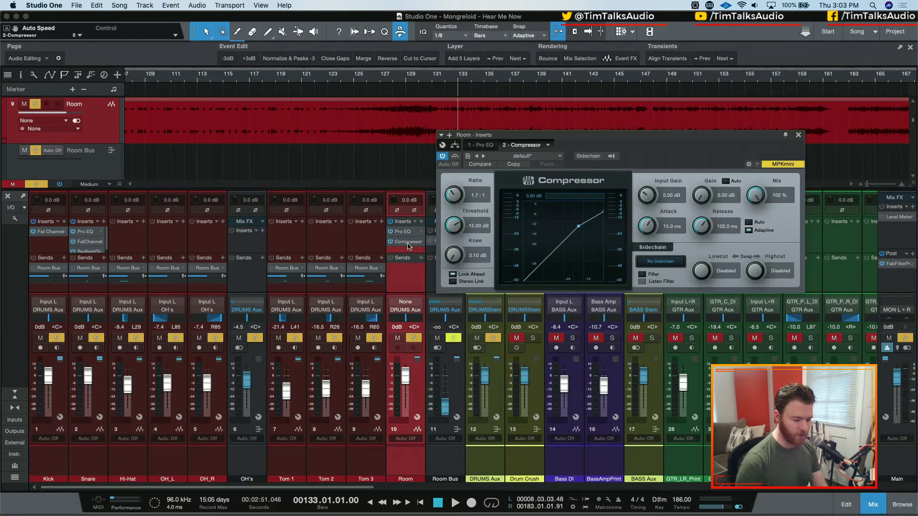
key("space")
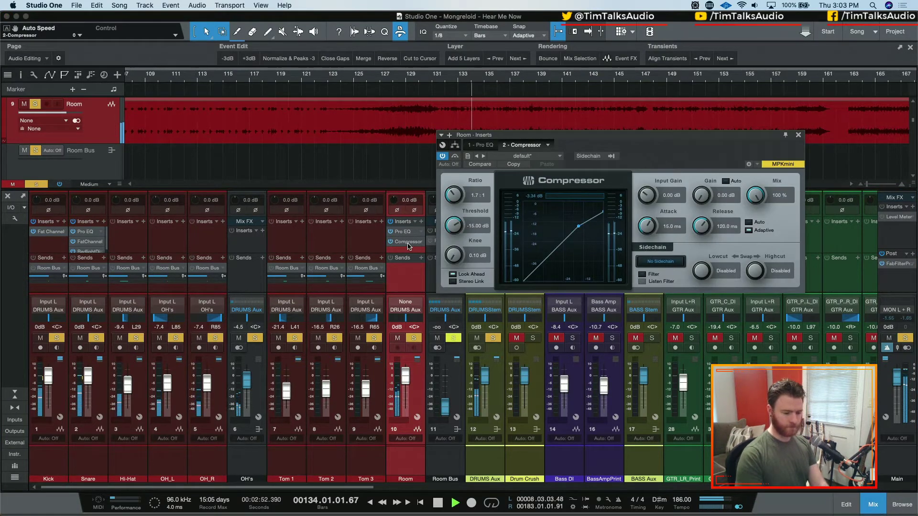
key("space")
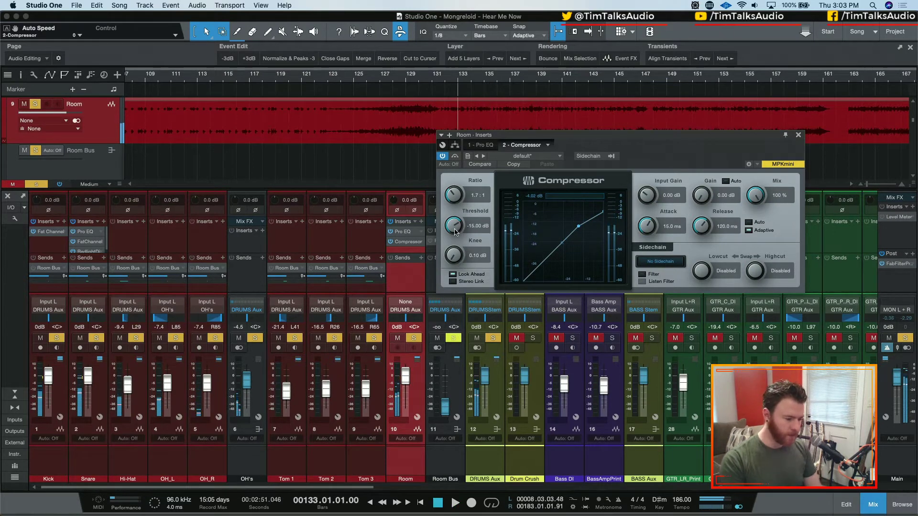
left_click_drag(455, 228, 455, 231)
scroll(455, 231, "down", 2)
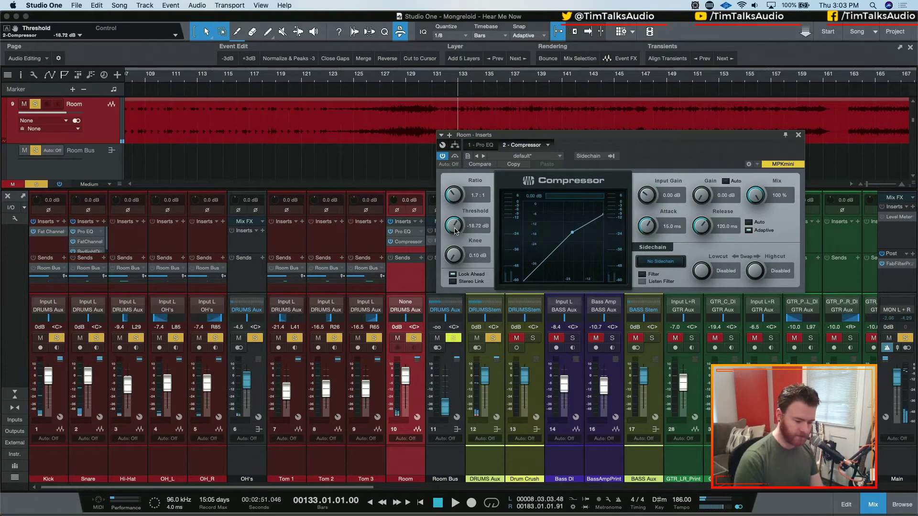
Step: Play the drums from bar 133, compare the Room's Compressor off and on, then close it and stop playback
key("space")
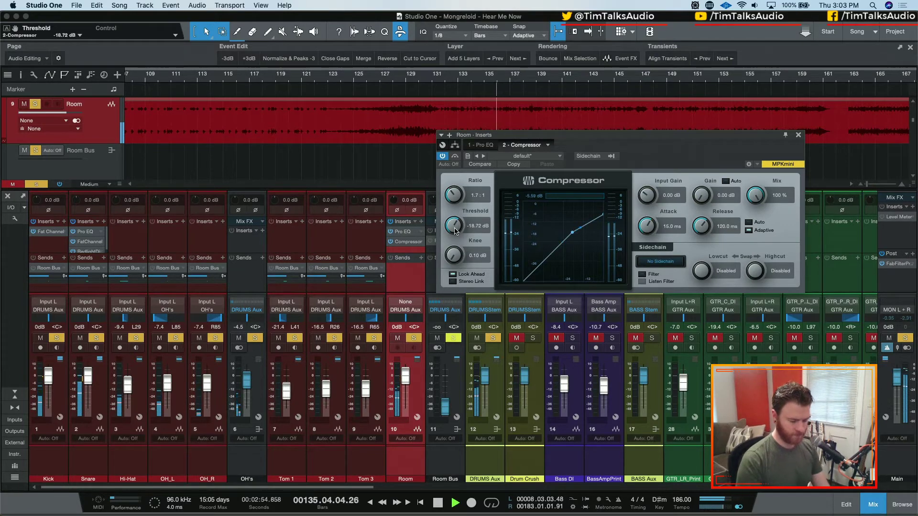
left_click(443, 156)
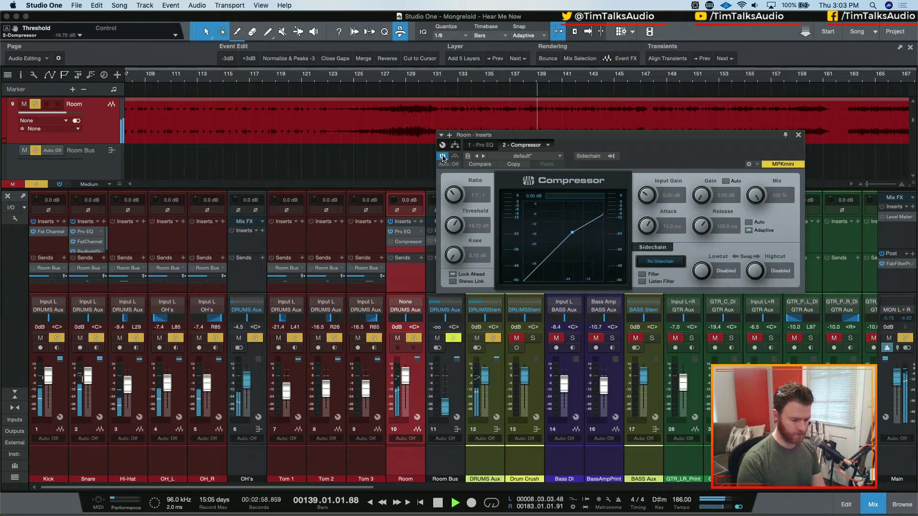
left_click(443, 157)
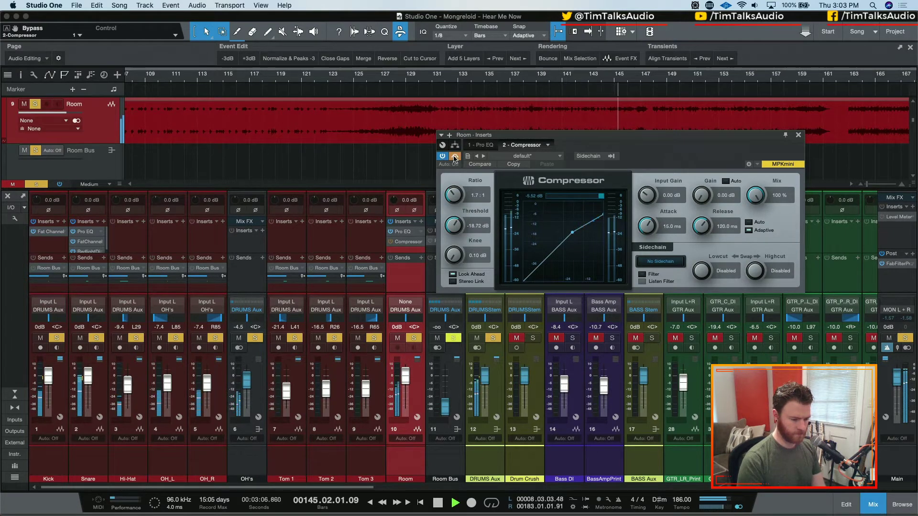
left_click(798, 137)
key("space")
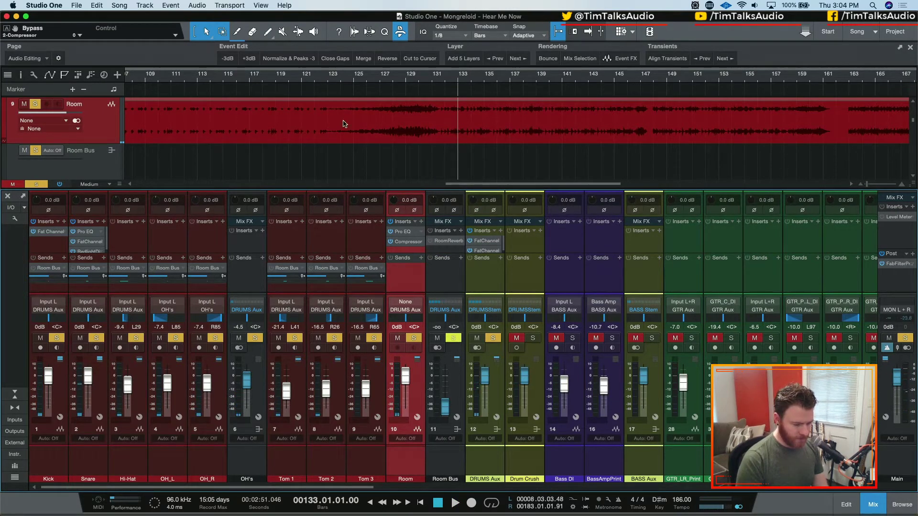
Step: Play the soloed drums from bar 65, open the Kick's Fat Channel, and set the FET compressor's attack to 0.41 ms
key("w")
key("w")
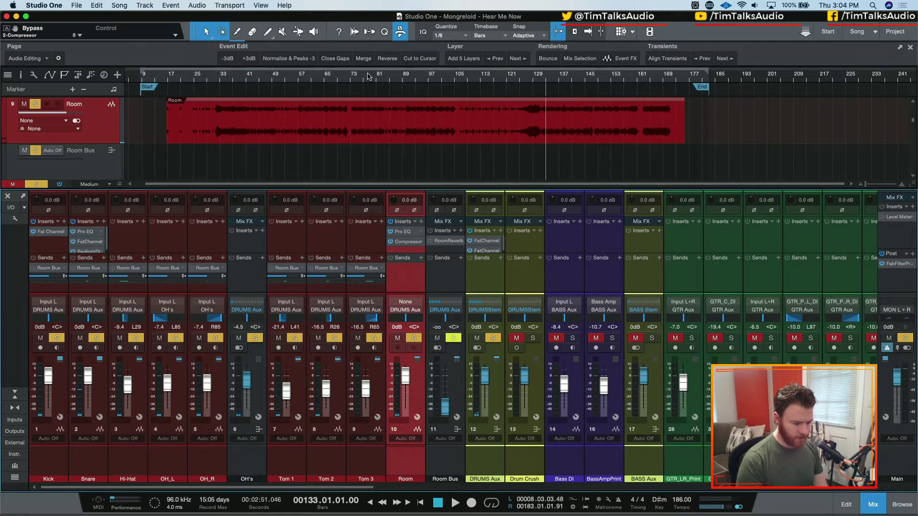
key("space")
left_click(325, 79)
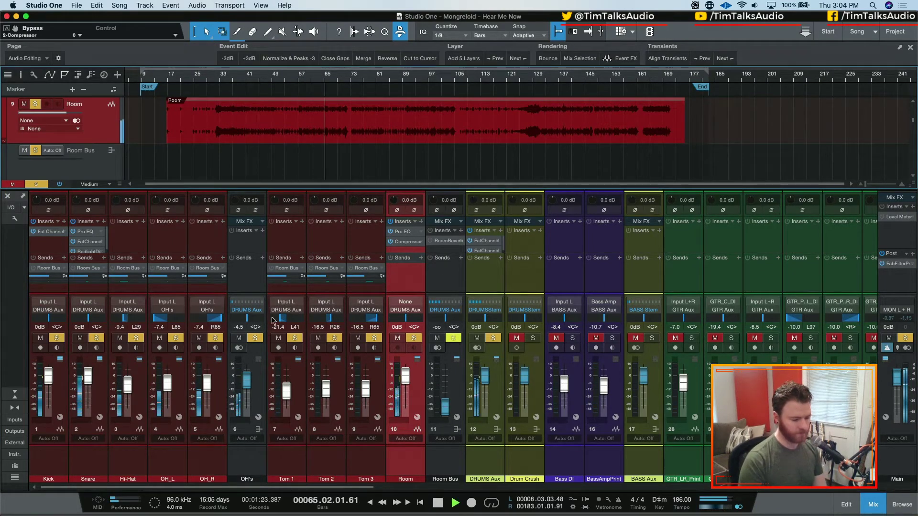
left_click(51, 231)
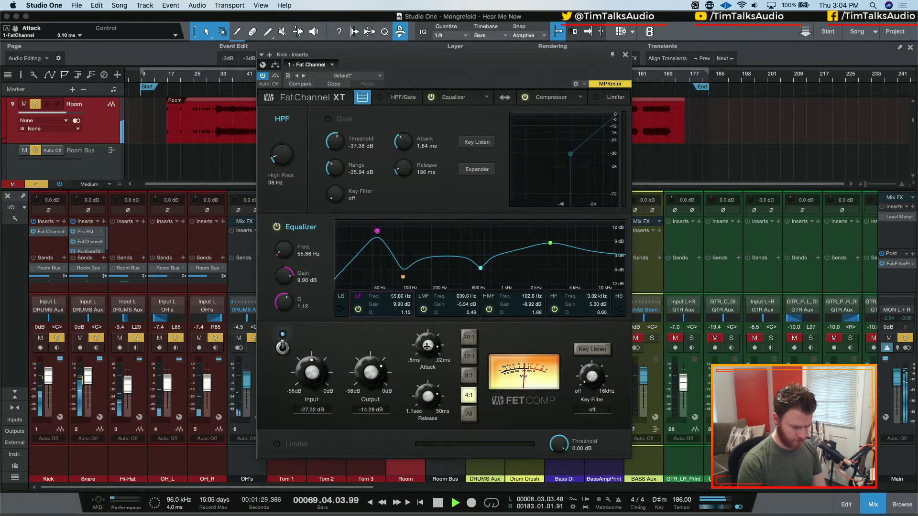
left_click_drag(427, 346, 427, 379)
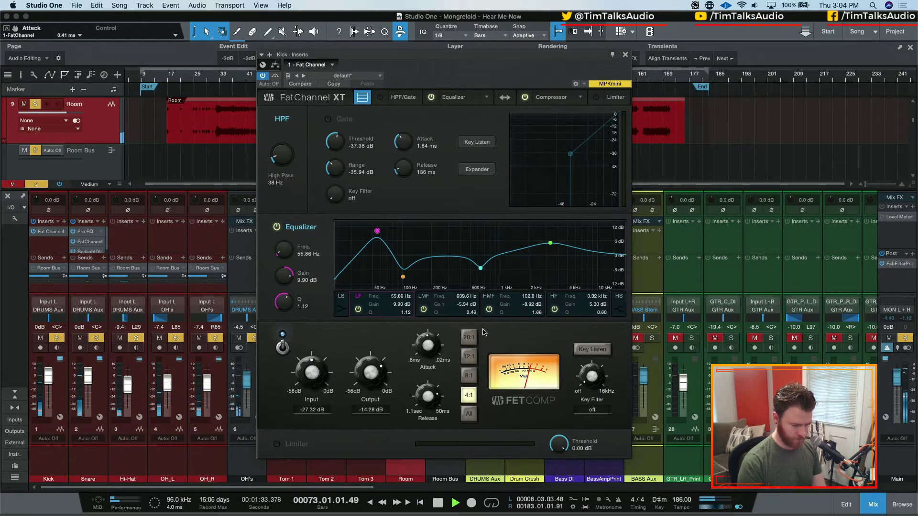
Step: Replay from bar 74 and set the Kick's FET compressor to 0.60 ms attack, 50 ms release and -24.24 dB input
left_click_drag(426, 60, 693, 74)
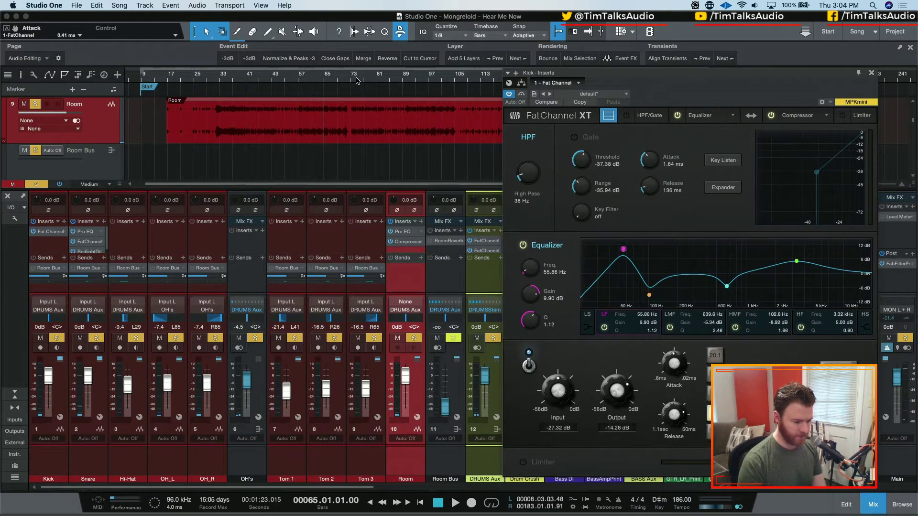
left_click(357, 81)
key("space")
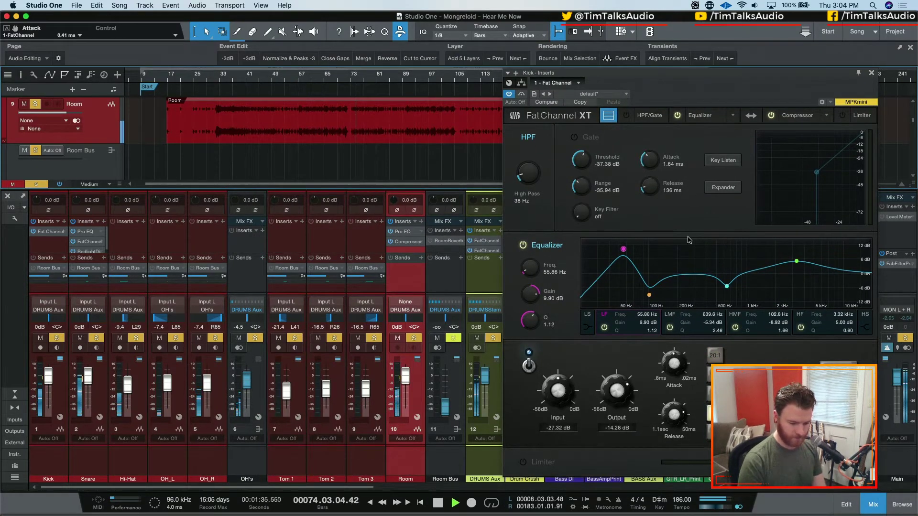
mouse_move(668, 363)
left_mouse_down()
mouse_move(666, 427)
mouse_move(666, 381)
left_mouse_up()
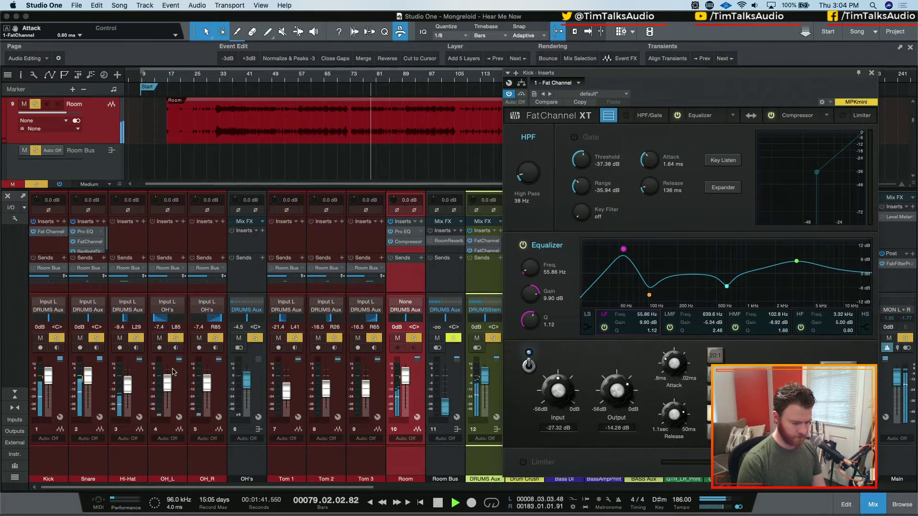
left_click_drag(673, 414, 668, 389)
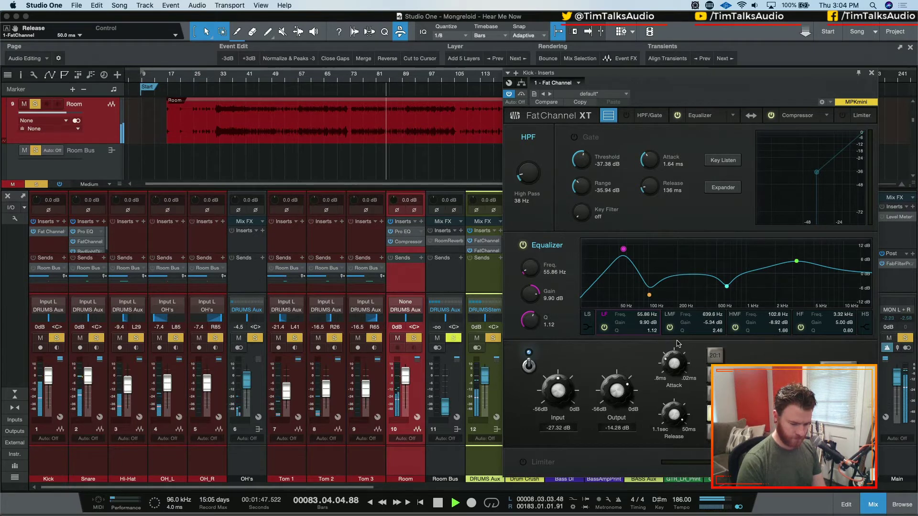
left_click_drag(566, 404, 563, 399)
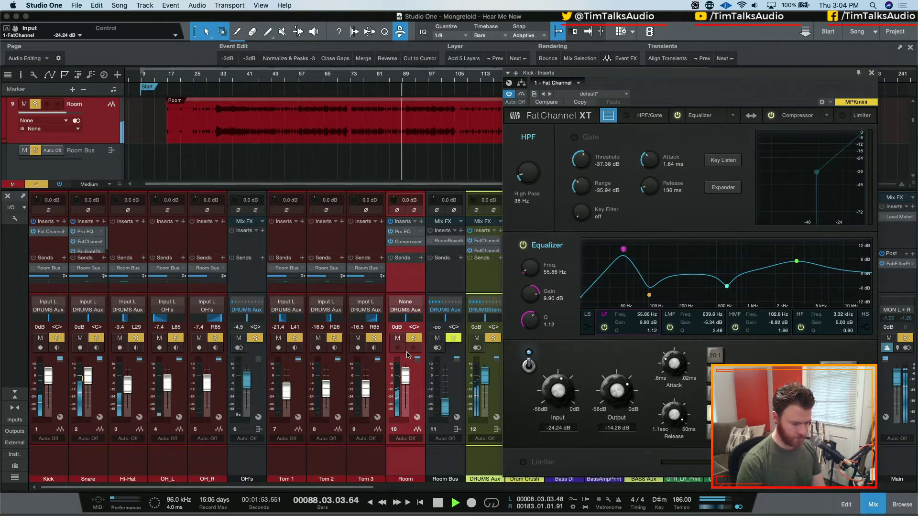
Step: Lower the Room channel to -7.4 dB, unsolo DRUMS Aux to hear the full mix, and close the Kick's Fat Channel
mouse_move(406, 377)
left_mouse_down()
mouse_move(406, 440)
mouse_move(410, 382)
left_mouse_up()
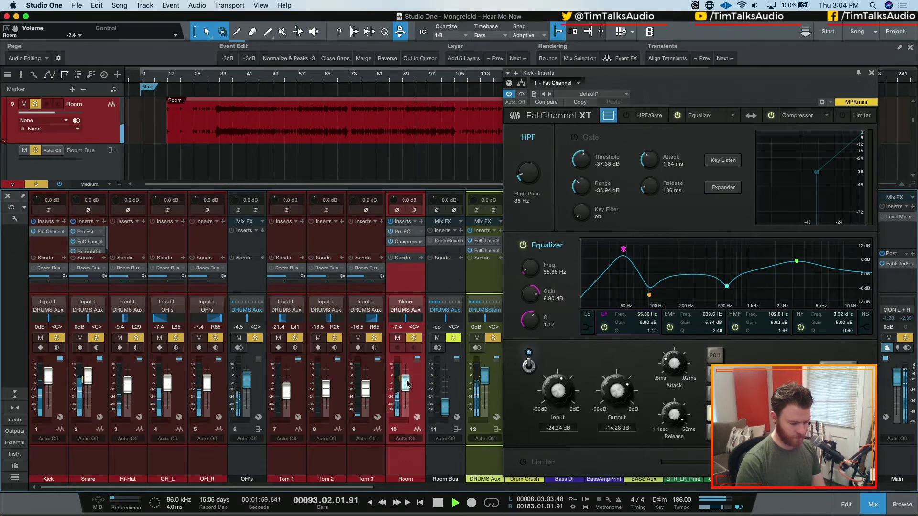
left_click(493, 338)
left_click(871, 74)
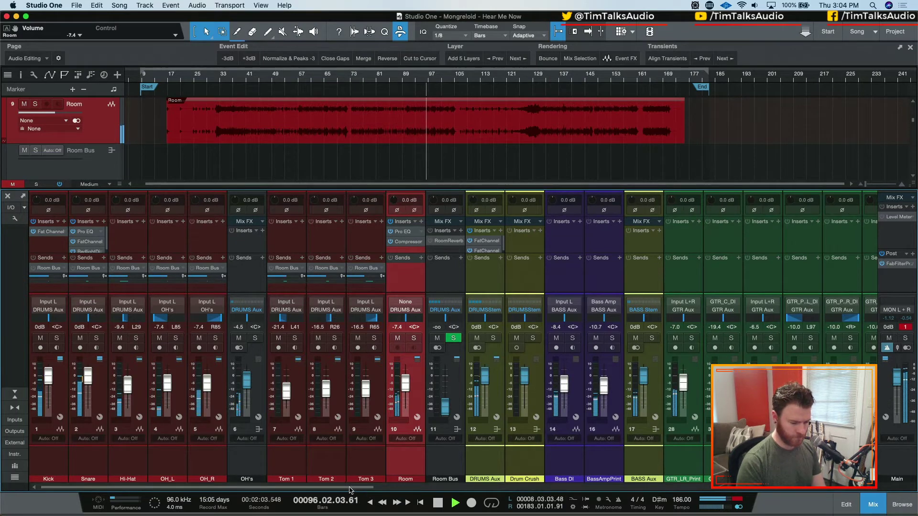
Step: Try the GTR Aux at -6 dB against the full mix, settle on -4 dB, and stop playback
left_click_drag(355, 488, 487, 478)
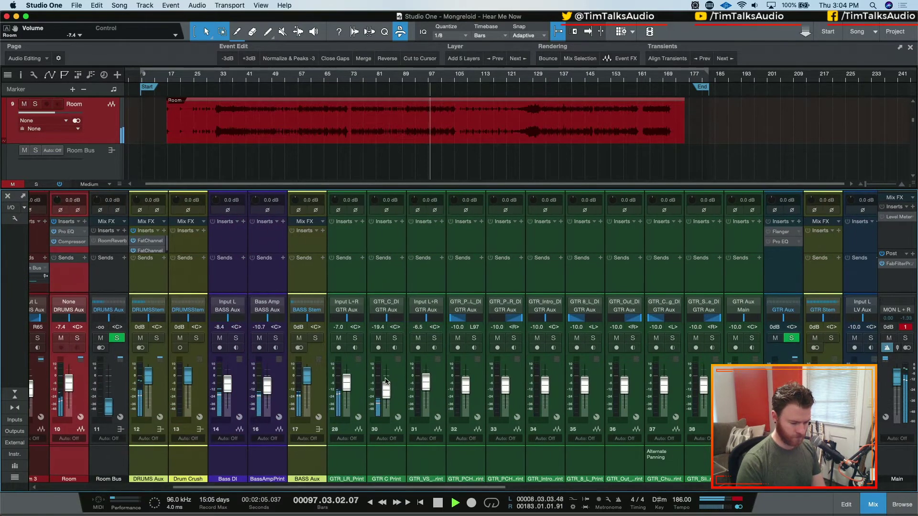
left_click(361, 394)
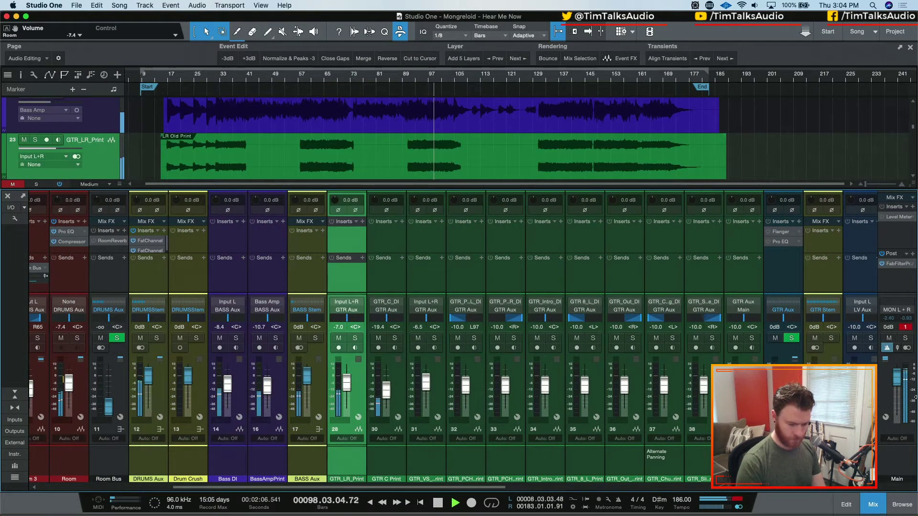
left_click(830, 354)
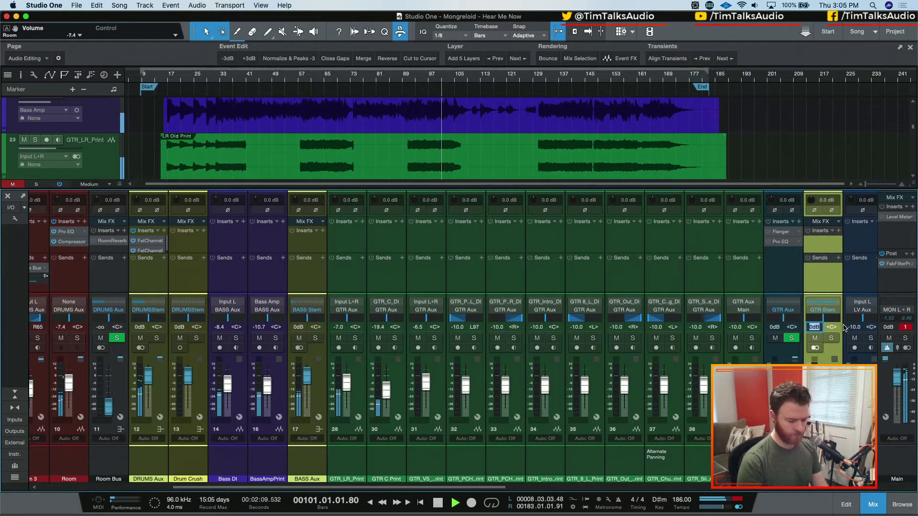
type("-6")
key("Return")
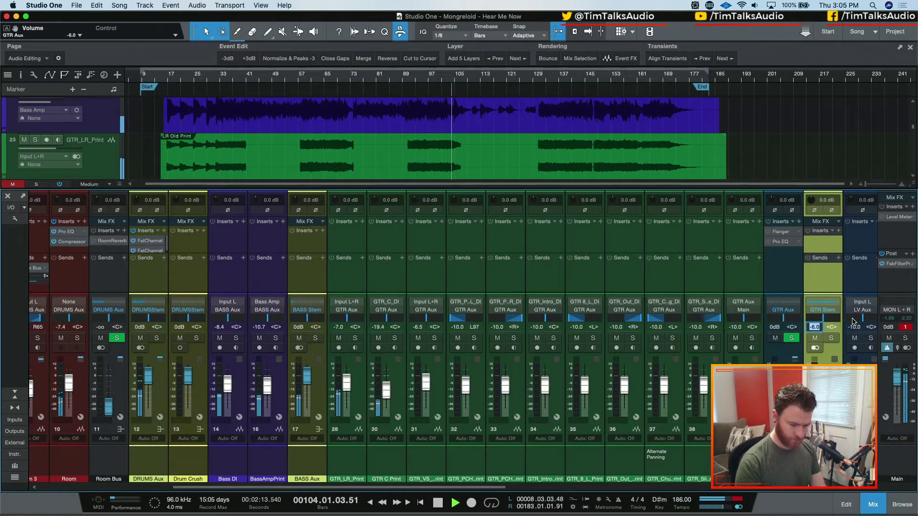
type("-4")
key("Return")
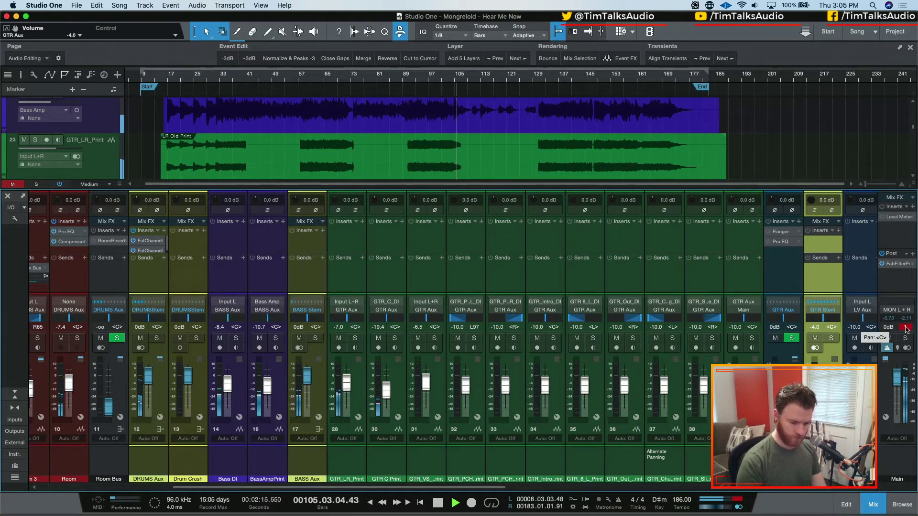
key("space")
Step: Play the full mix from bar 90 and lower the Snare channel to -2.0 dB
left_click_drag(375, 487, 242, 488)
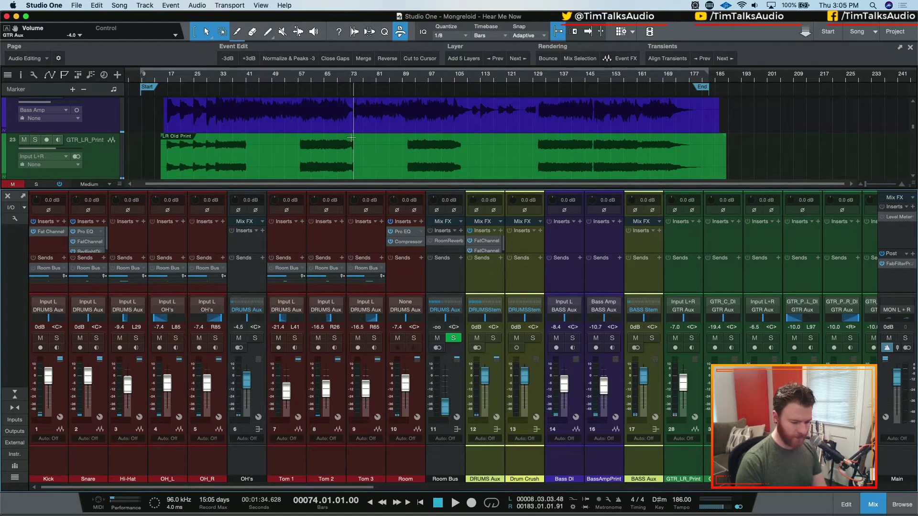
key("e")
key("space")
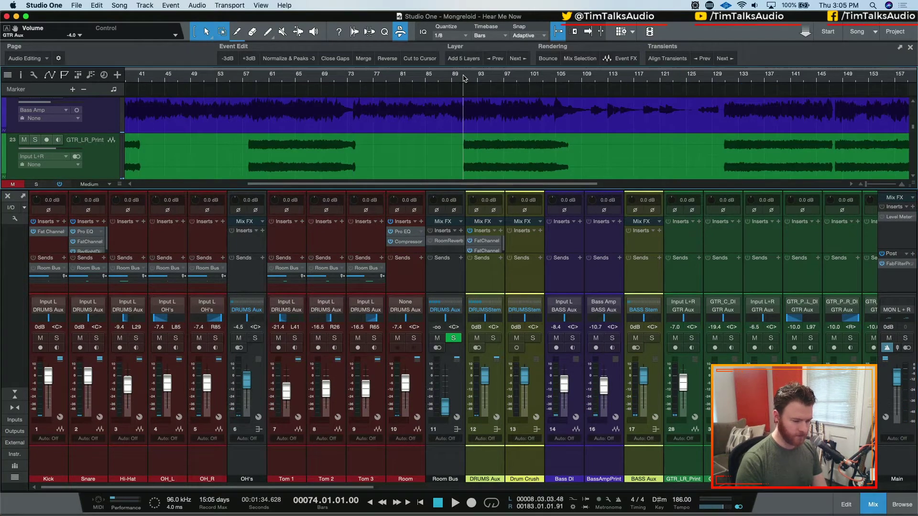
left_click(463, 79)
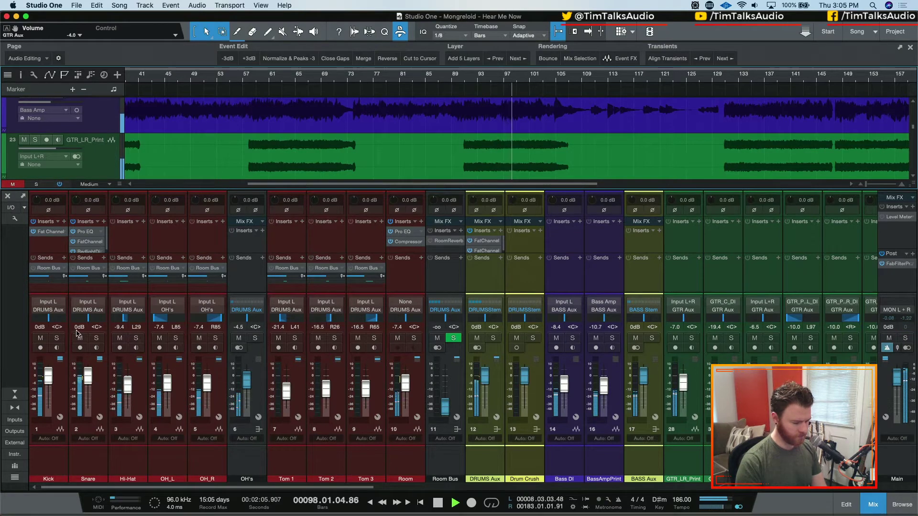
left_click_drag(88, 371, 87, 374)
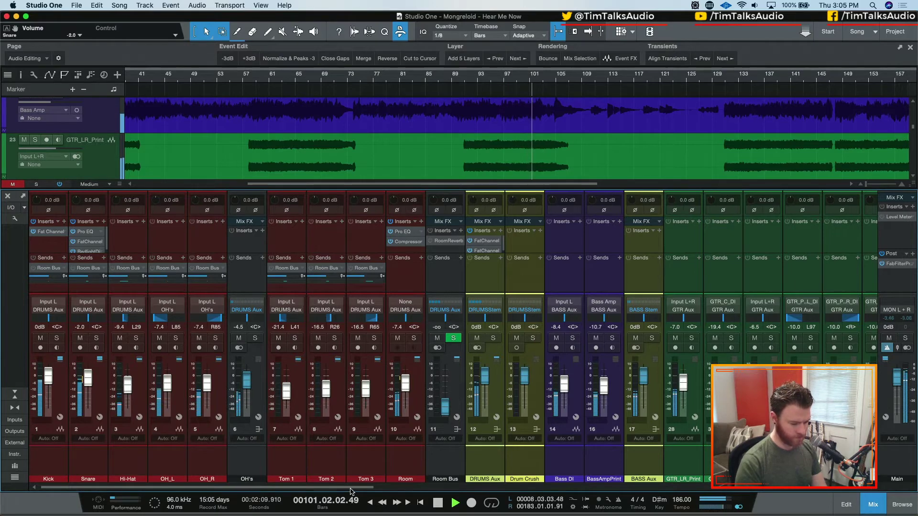
Step: Replay the full mix, nudge the GTR Aux level up slightly, and stop playback
scroll(434, 470, "right", 1)
key("space")
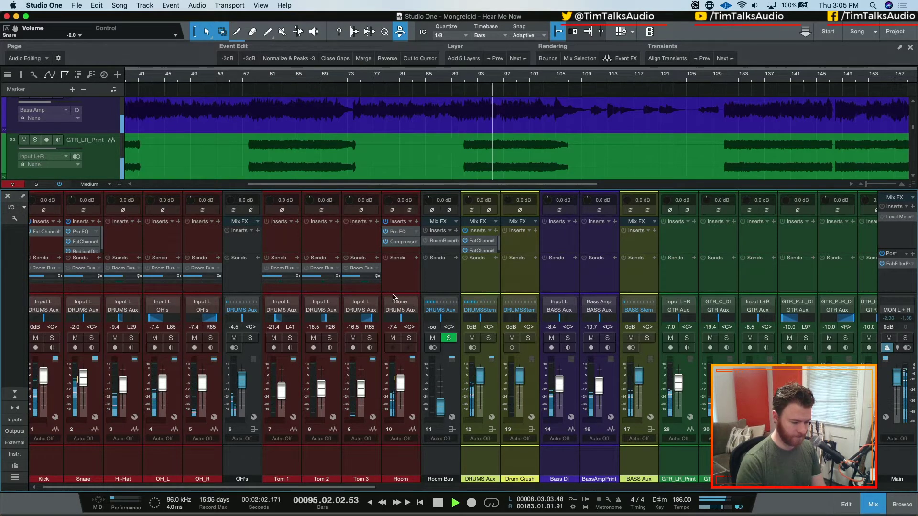
left_click(637, 487)
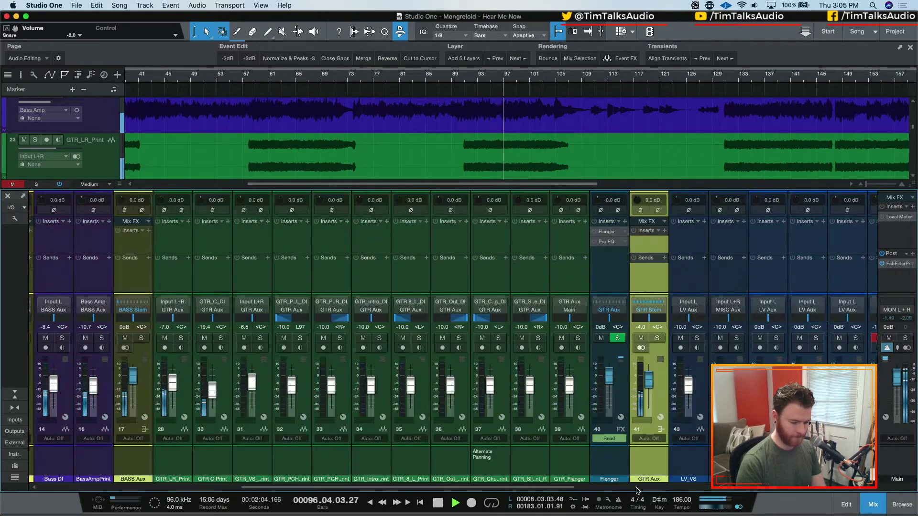
mouse_move(649, 381)
left_mouse_down()
mouse_move(650, 403)
mouse_move(650, 383)
left_mouse_up()
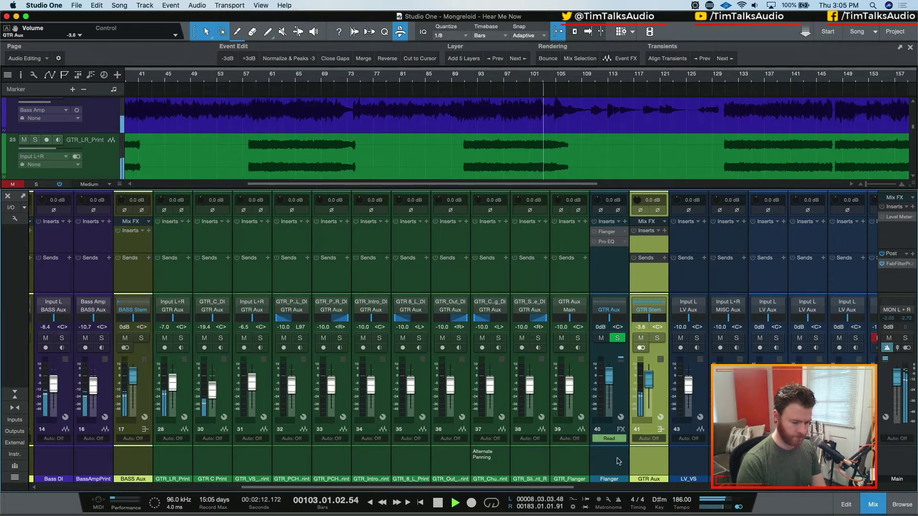
key("space")
Step: Play from bar 90 with BASS Aux and DRUMS Aux soloed to hear the rhythm section alone
scroll(553, 471, "left", 2)
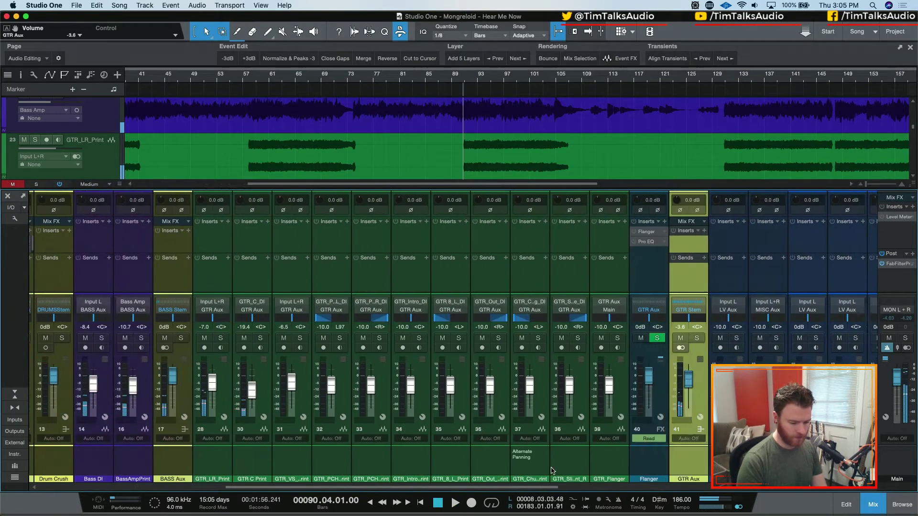
scroll(553, 471, "left", 10)
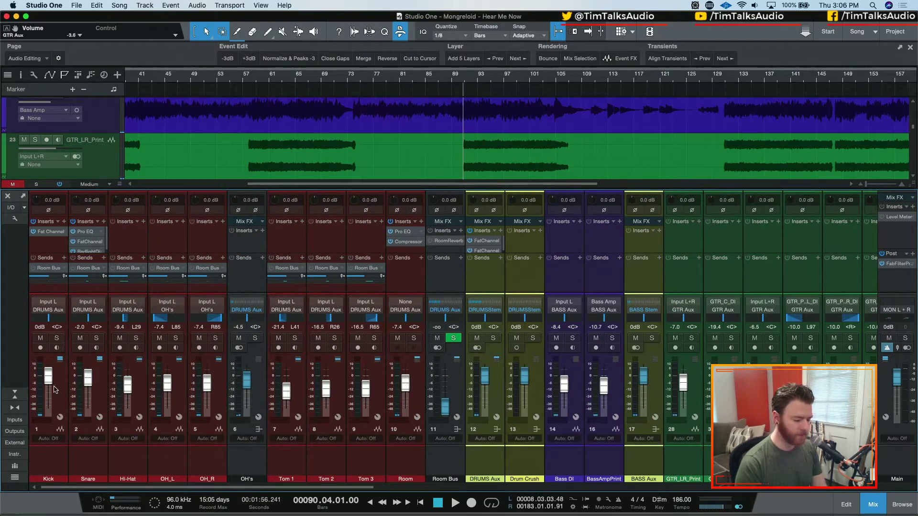
key("space")
left_click(652, 338)
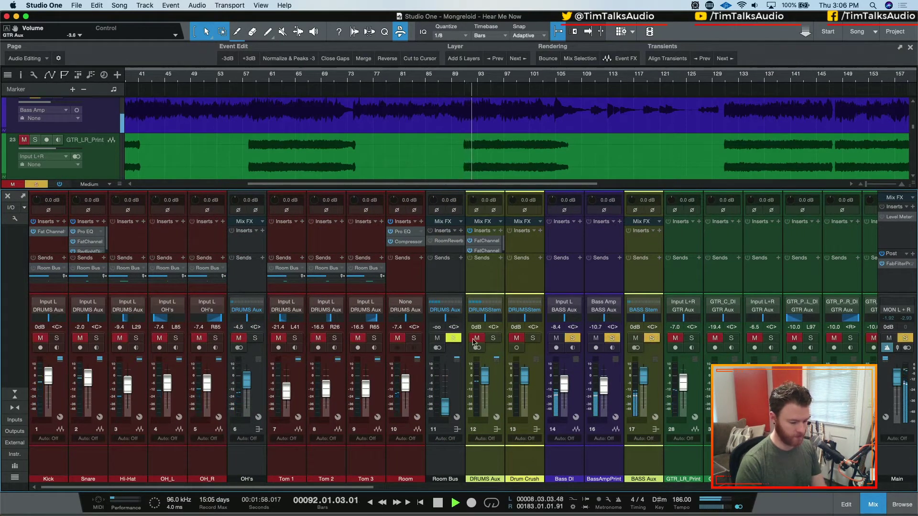
left_click(493, 338)
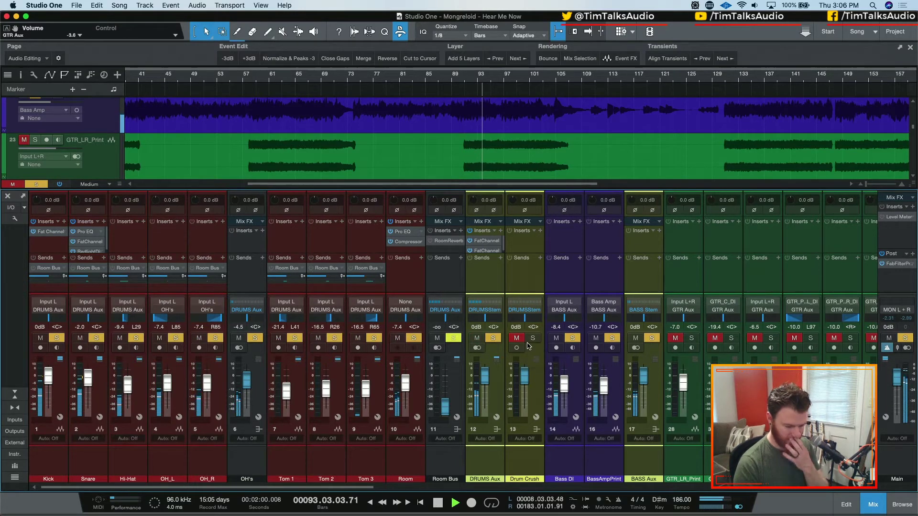
Step: Add Fat Channel to Drum Crush, choose its FET compressor with 0.10 ms attack and 50 ms release, and stop playback
left_click(540, 230)
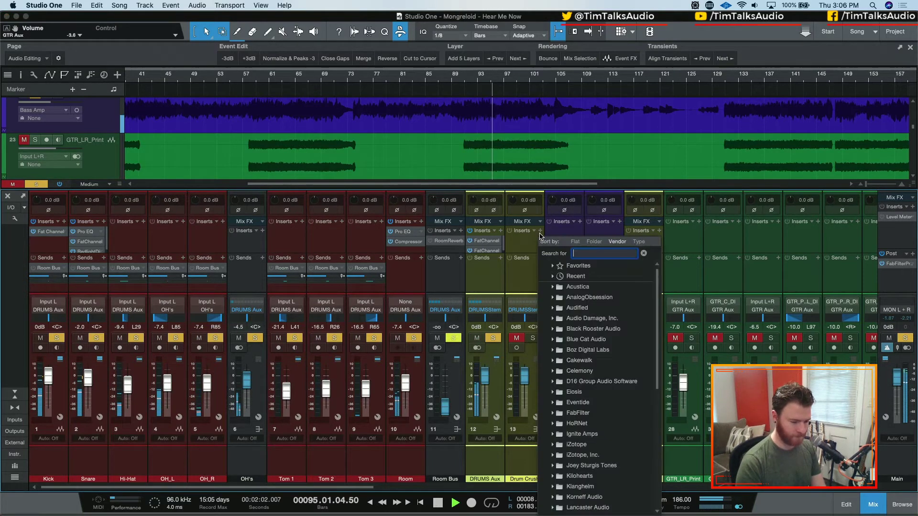
type("dev")
key("Down")
key("Return")
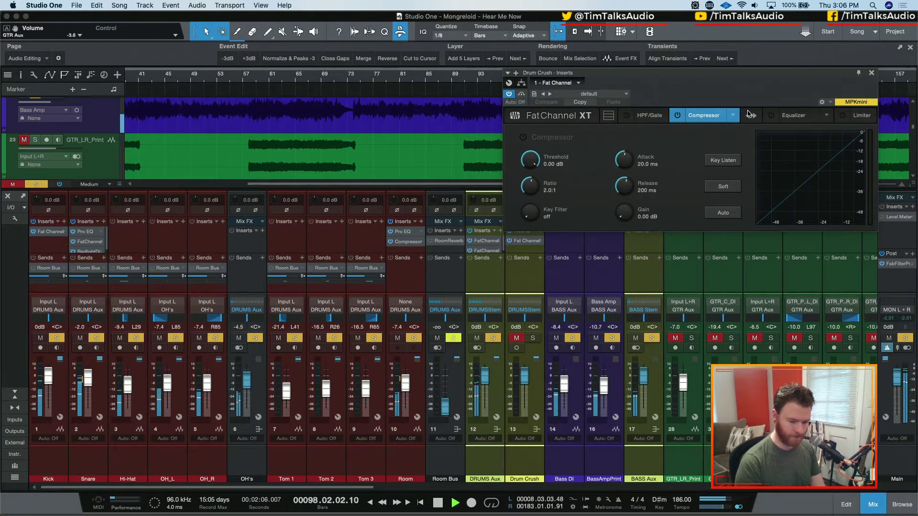
left_click(750, 115)
left_click(669, 125)
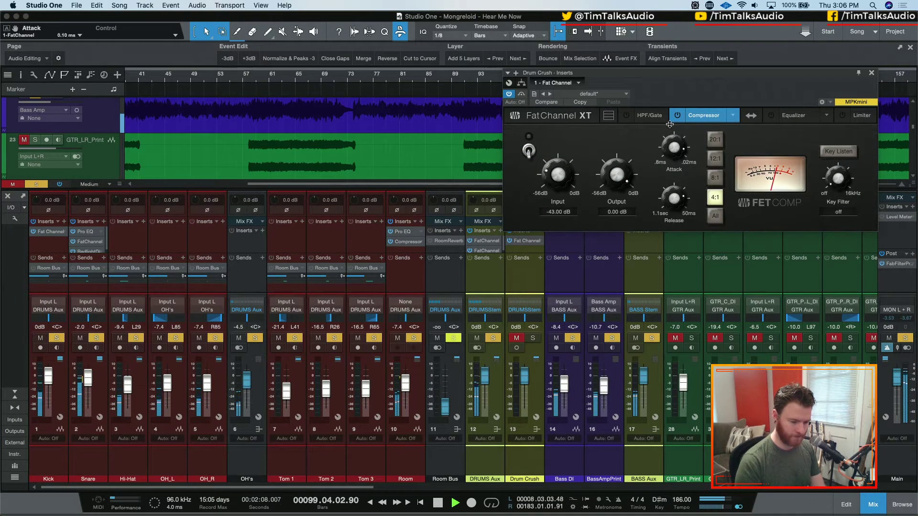
key("space")
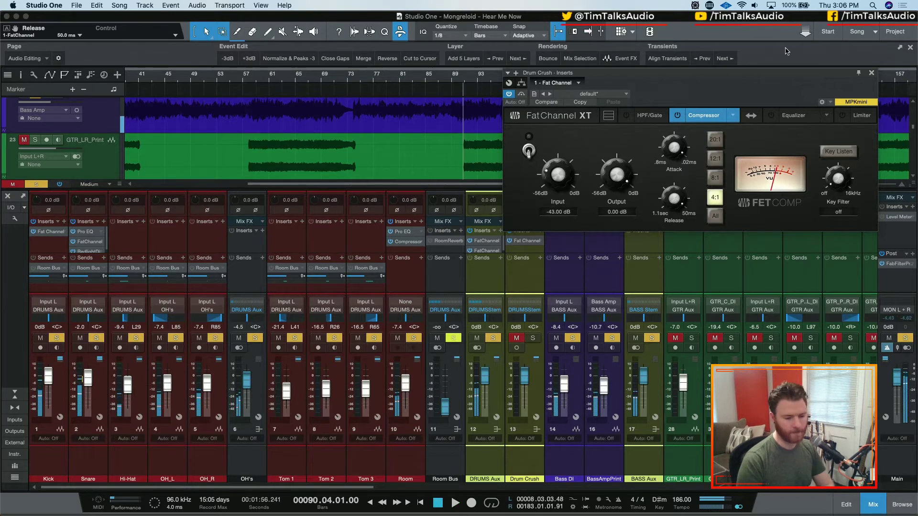
Step: Solo the Drum Crush channel alongside the drums and bass, and switch on its Fat Channel compressor
left_click_drag(813, 72, 598, 145)
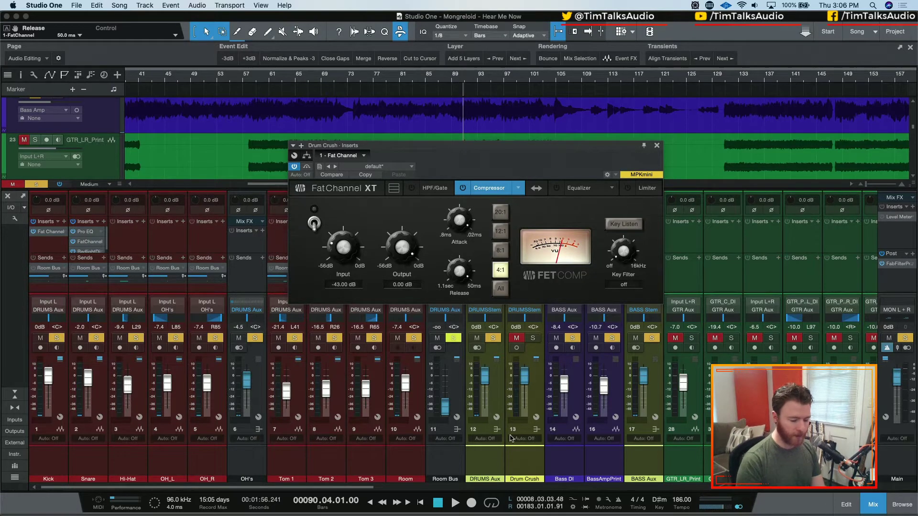
left_click(529, 471)
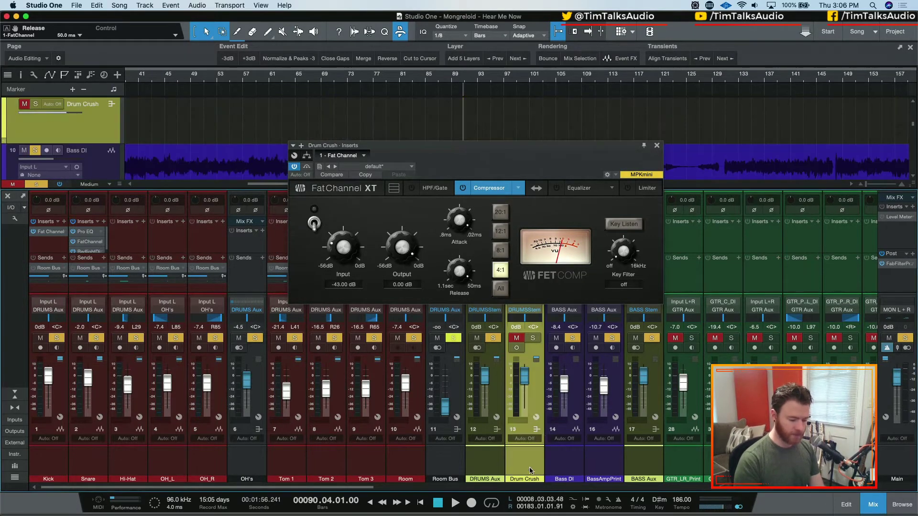
left_click(533, 339)
left_click(611, 339)
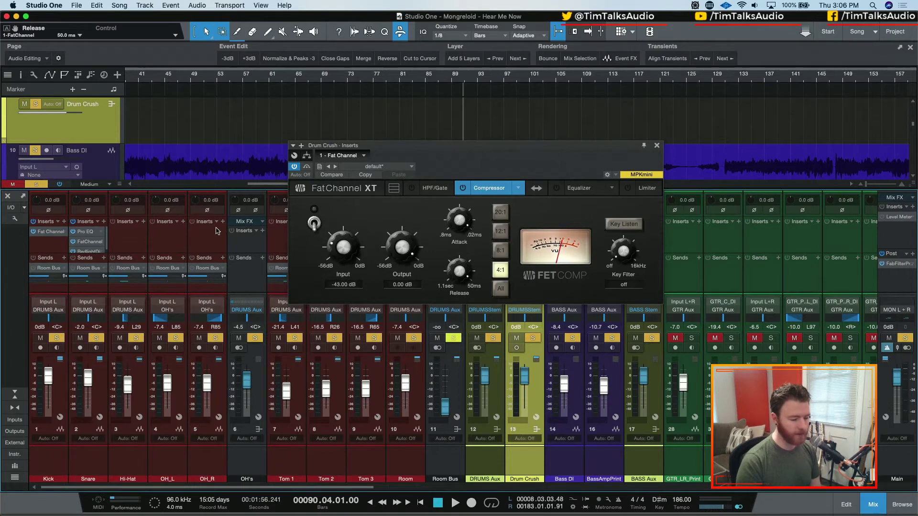
left_click(463, 187)
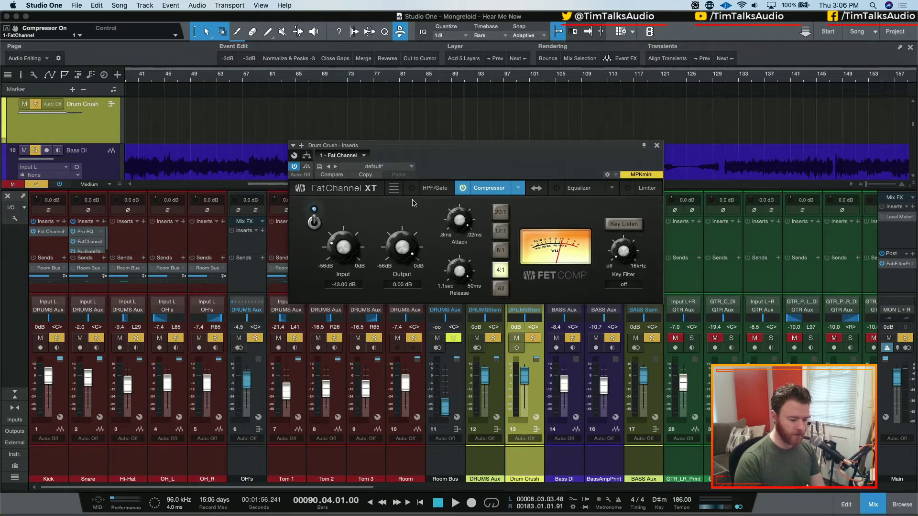
Step: Try the All ratio on the Drum Crush FET compressor, return to 4:1, and set its output to -10.08 dB
left_click(506, 289)
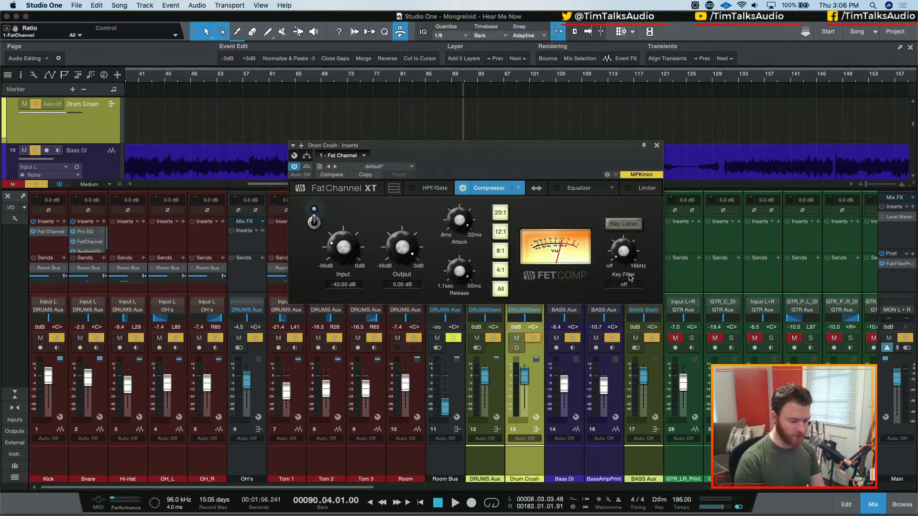
left_click(499, 271)
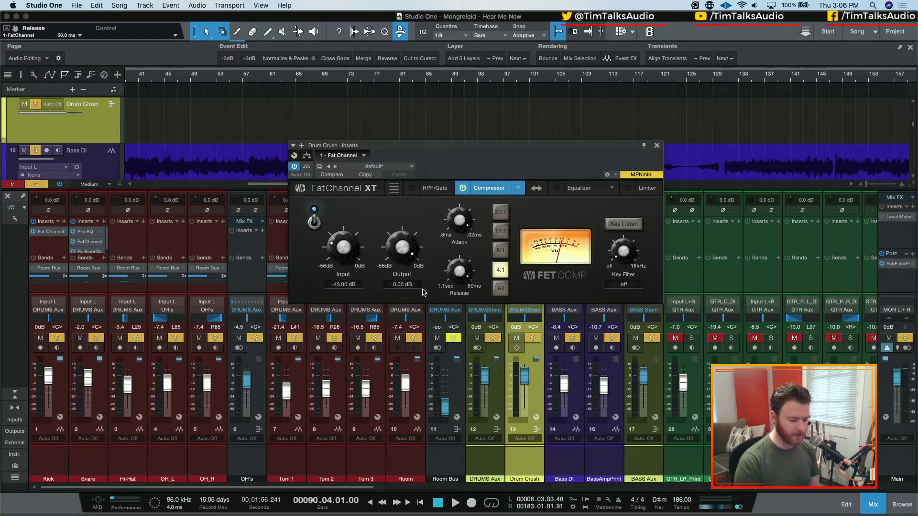
left_click_drag(399, 258, 401, 274)
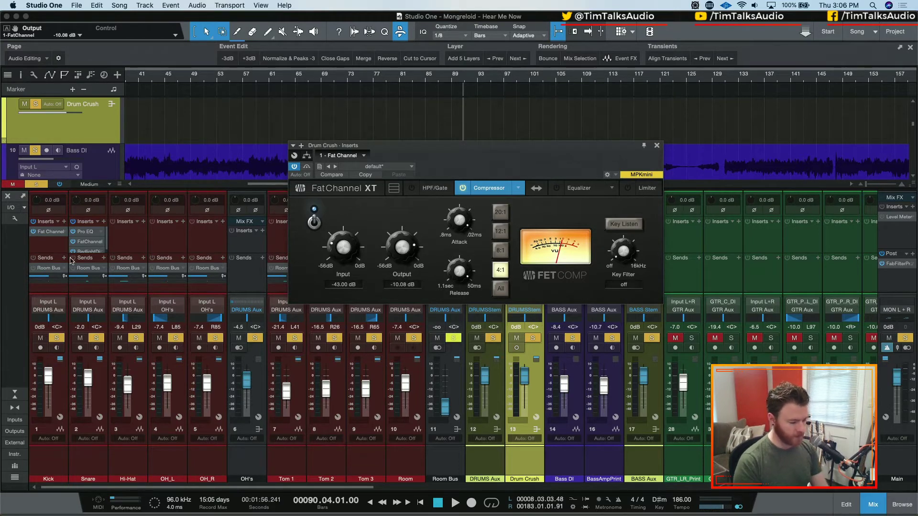
Step: Add sends to Drum Crush from the Kick and Snare channels and close the Snare inserts window
left_click(88, 456)
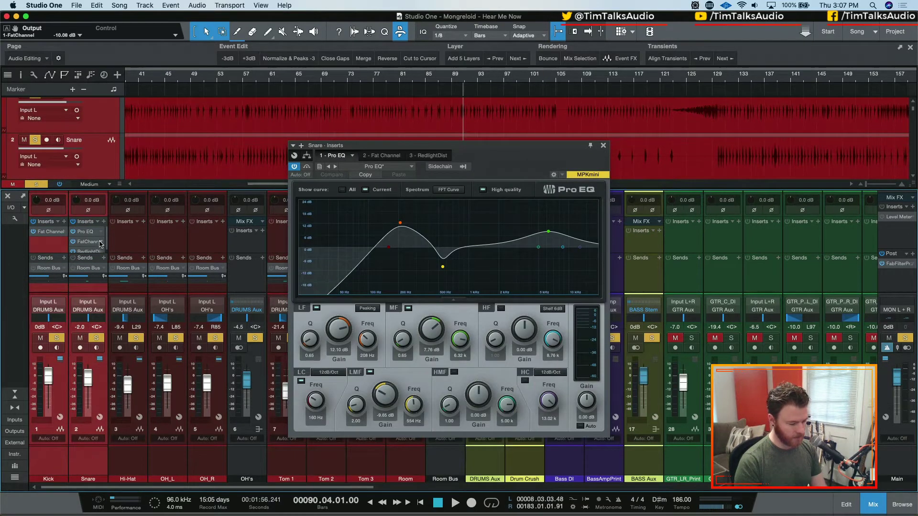
left_click(103, 258)
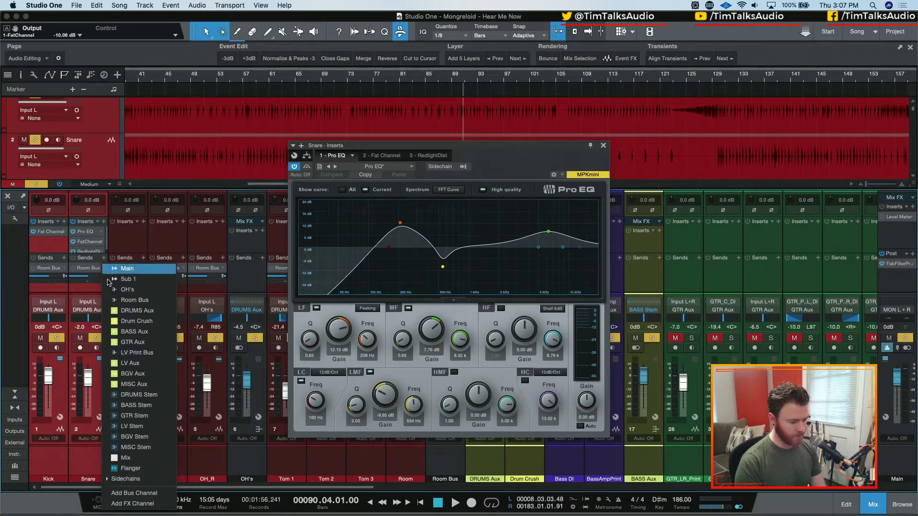
left_click(166, 323)
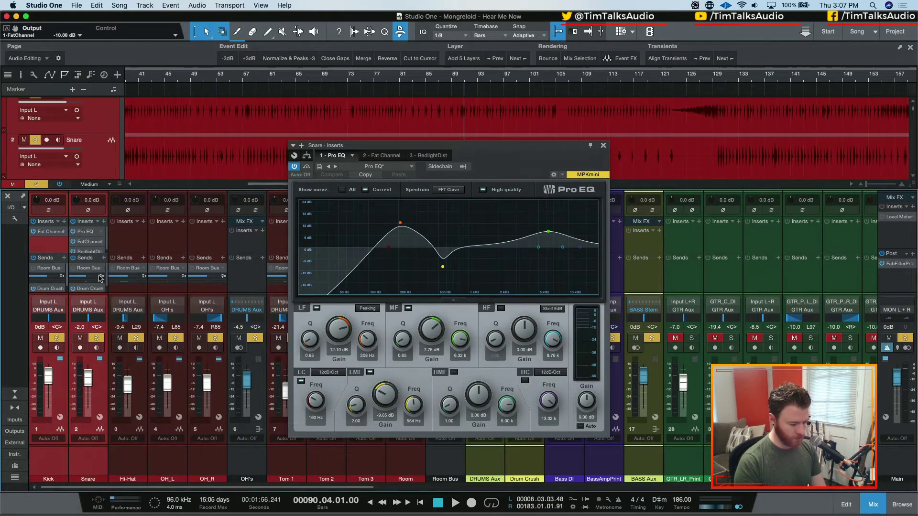
left_click(603, 146)
Step: Play with BASS Aux unsoloed, setting the Drum Crush compressor's input to -23.12 dB, output to -12.60 dB, and channel fader to -5.0 dB
key("space")
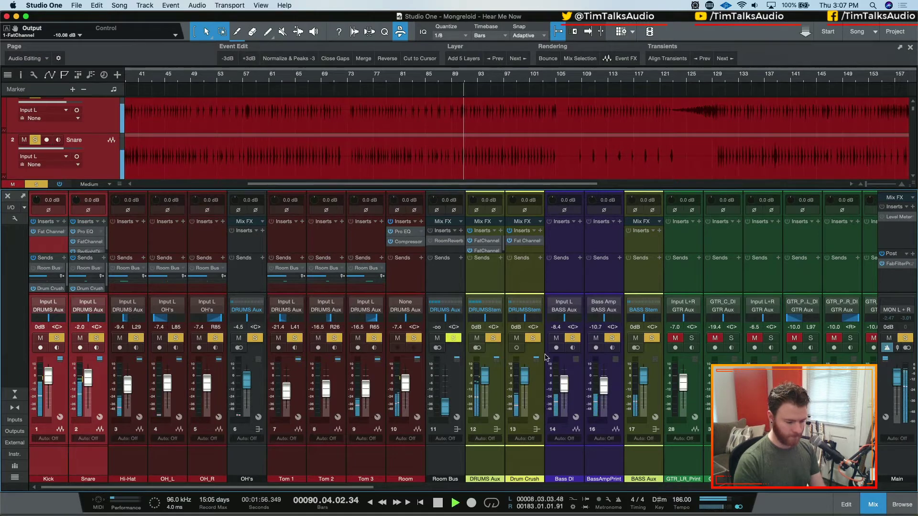
double_click(525, 243)
left_click(650, 338)
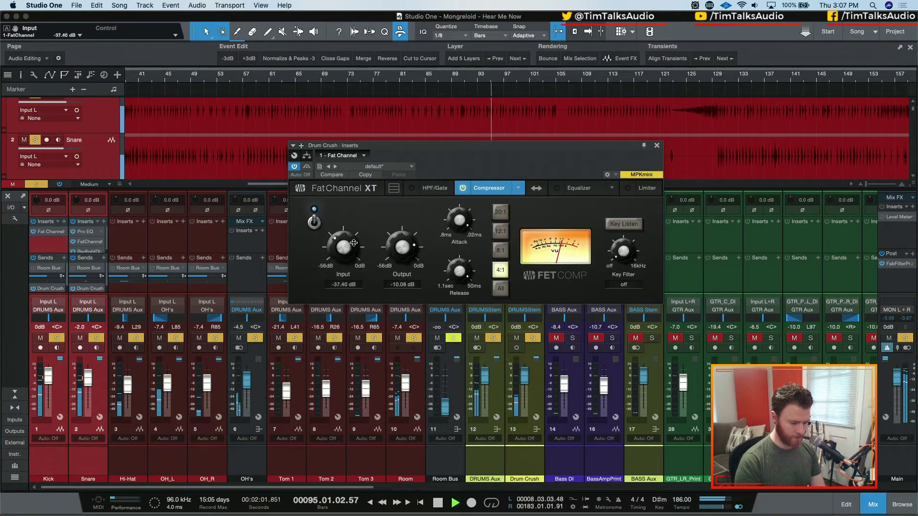
left_click_drag(354, 253, 360, 227)
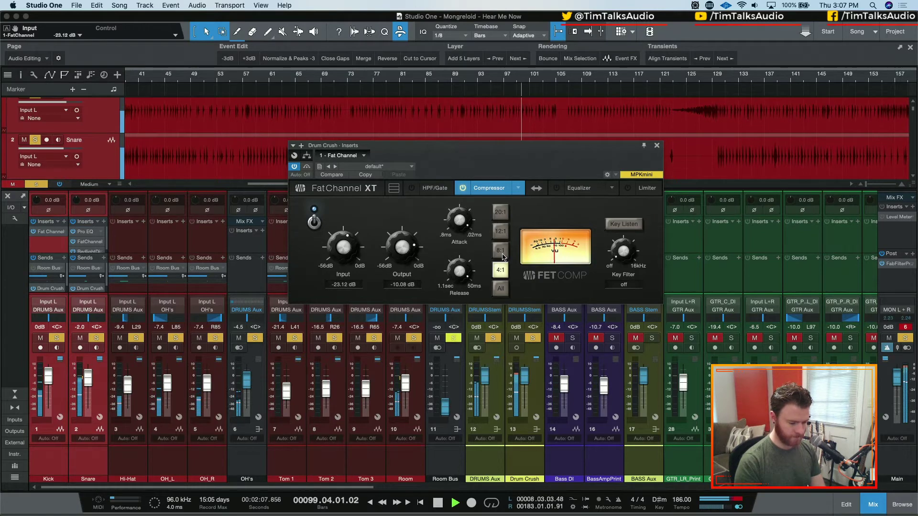
left_click_drag(398, 253, 398, 255)
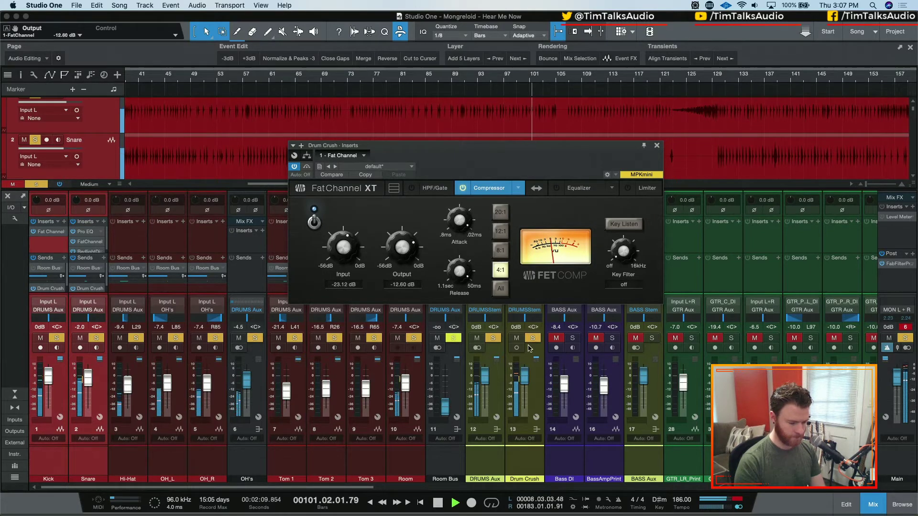
left_click_drag(524, 377, 523, 380)
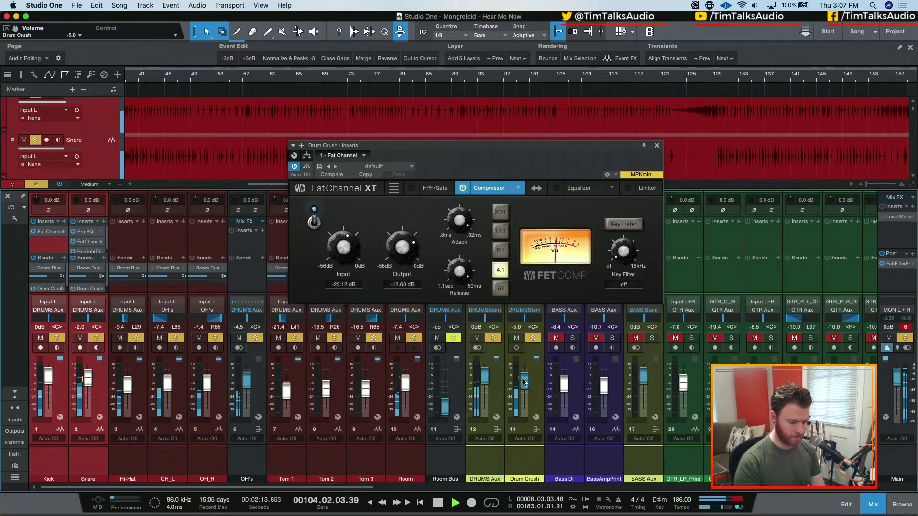
Step: Stop playback, place Drum Crush's equalizer before its compressor, and set the high-pass filter to 61 Hz with the gate off
left_click(536, 188)
key("space")
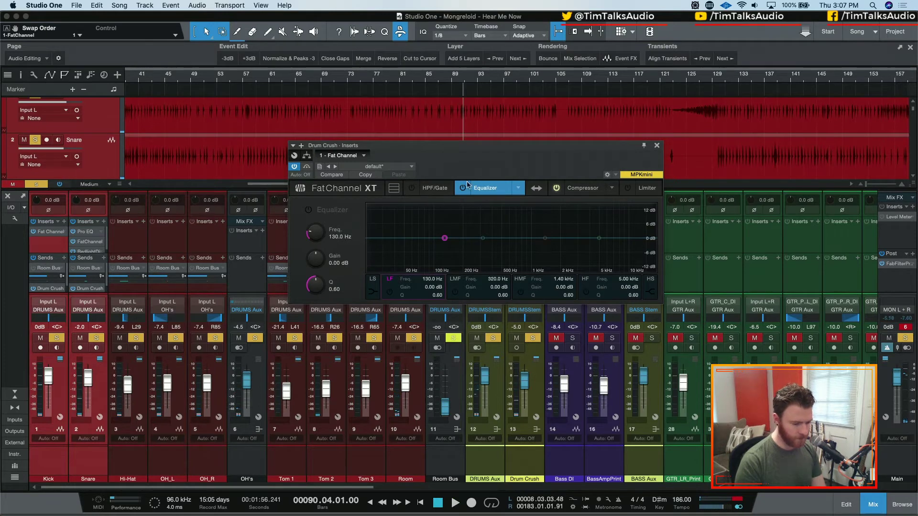
left_click(427, 189)
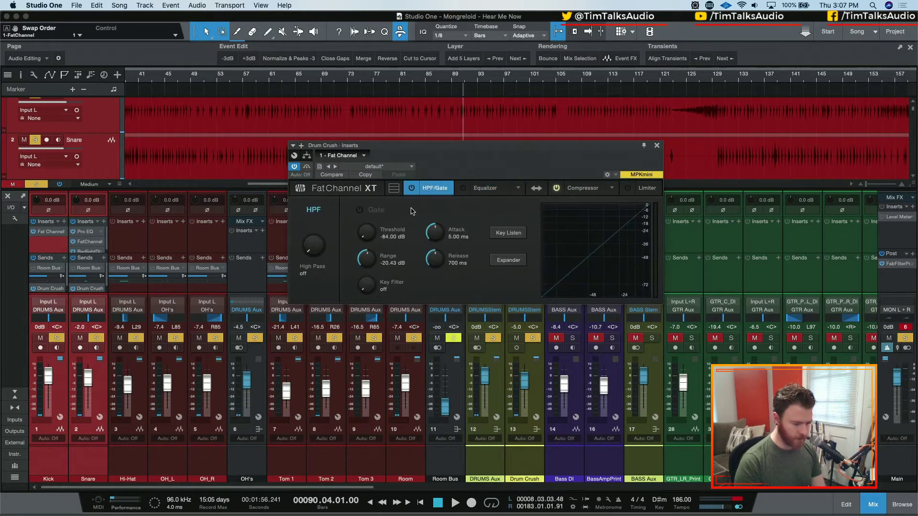
left_click(411, 187)
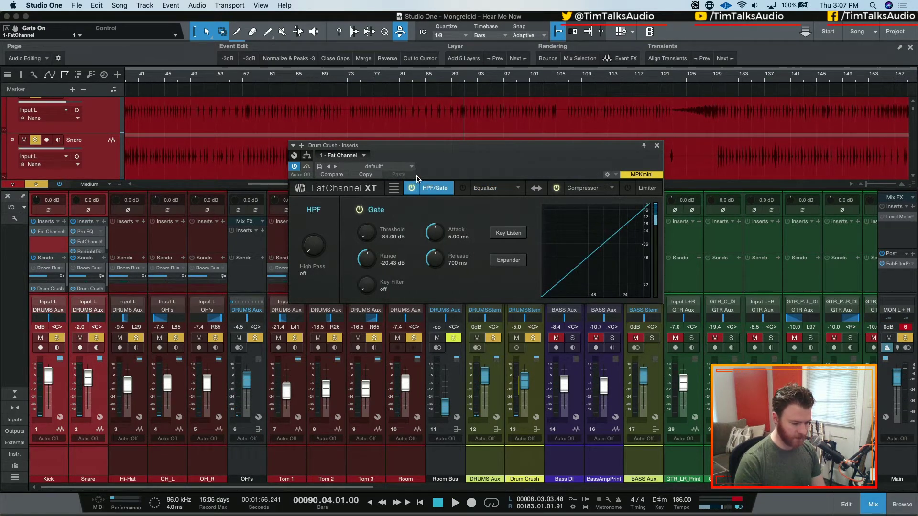
mouse_move(327, 253)
left_mouse_down()
mouse_move(318, 228)
mouse_move(316, 238)
left_mouse_up()
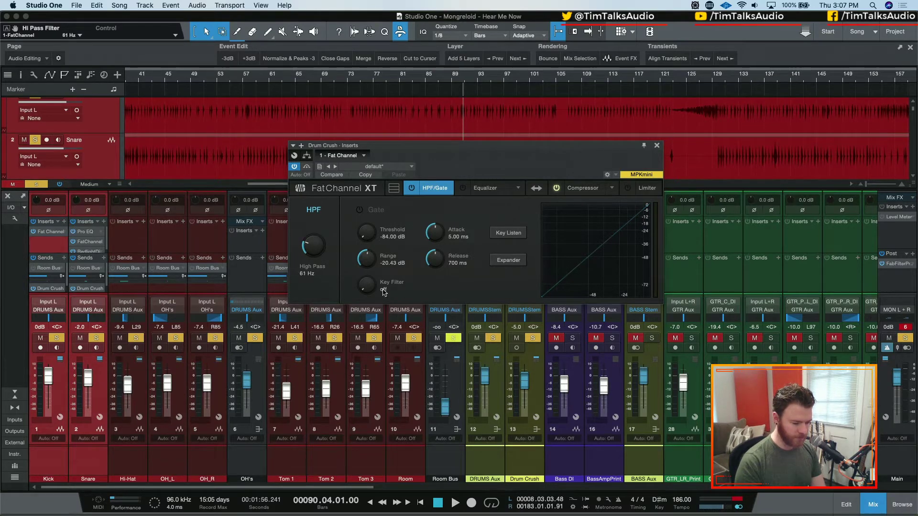
Step: During playback, set the Drum Crush compressor to -16.12 dB input, All ratio and -15.96 dB output, and its channel fader to -3.1 dB
key("space")
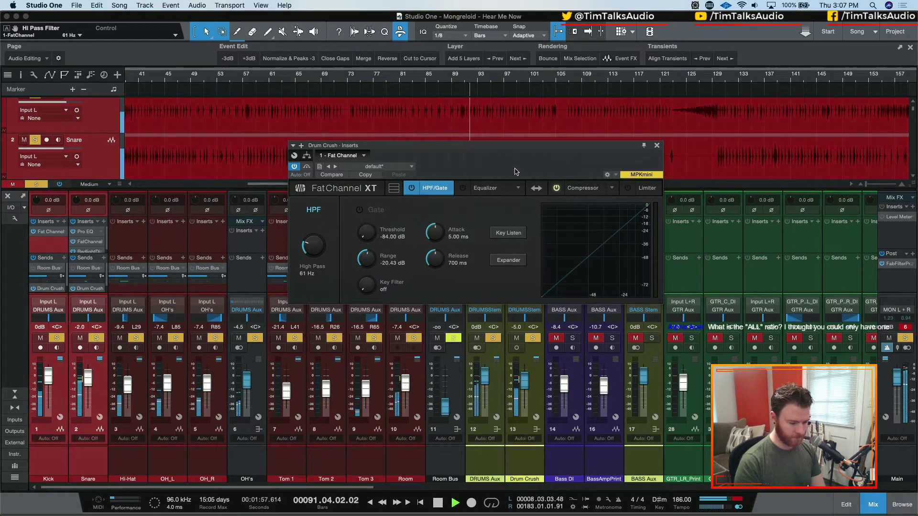
left_click(570, 188)
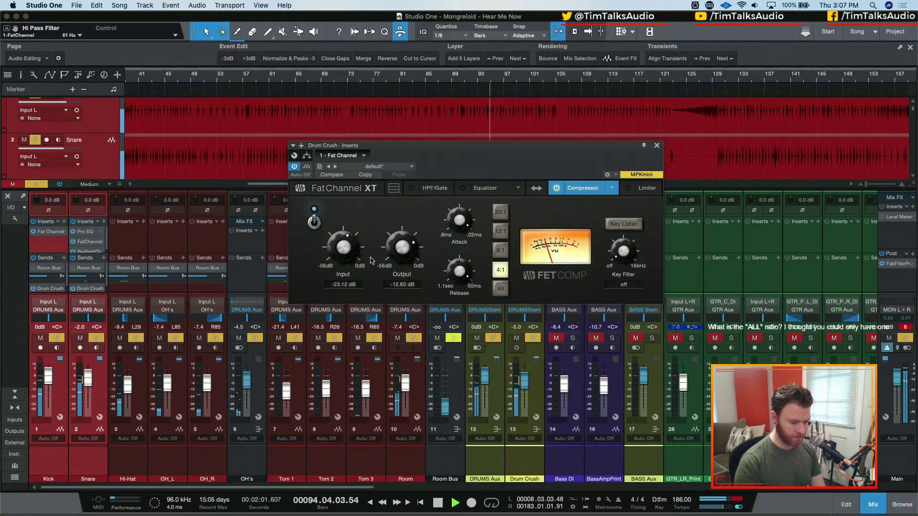
left_click_drag(341, 258, 341, 247)
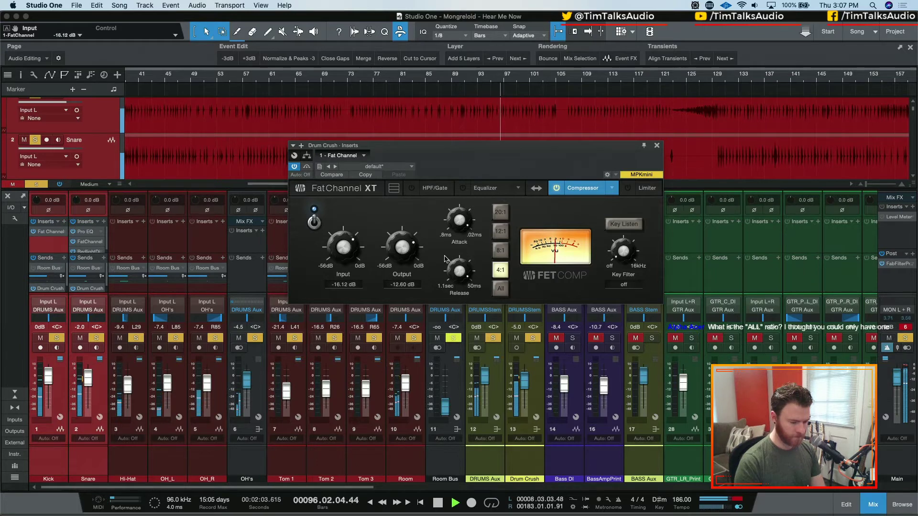
left_click(501, 289)
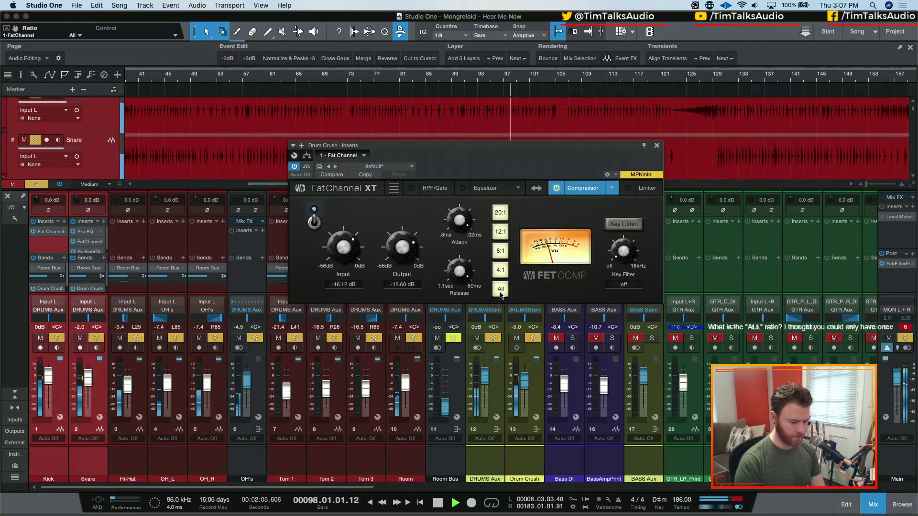
left_click_drag(399, 249, 398, 253)
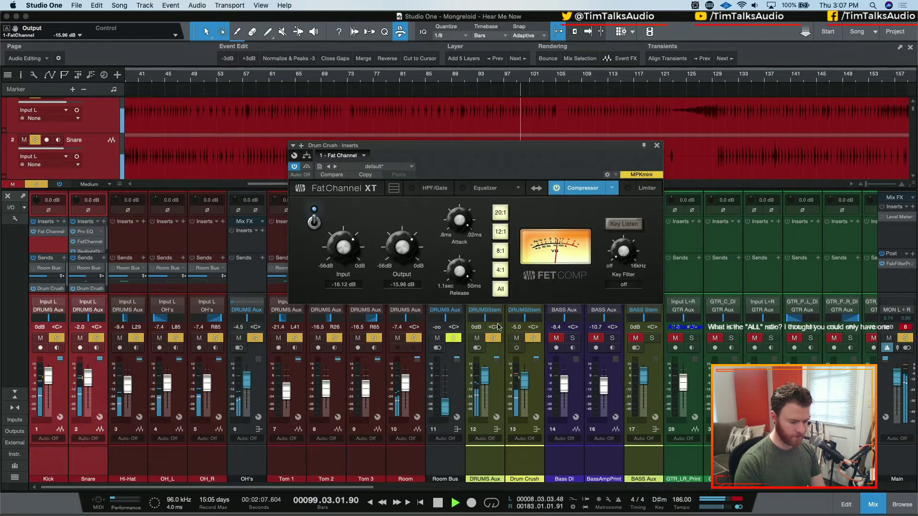
mouse_move(524, 380)
left_mouse_down()
mouse_move(525, 406)
mouse_move(527, 383)
left_mouse_up()
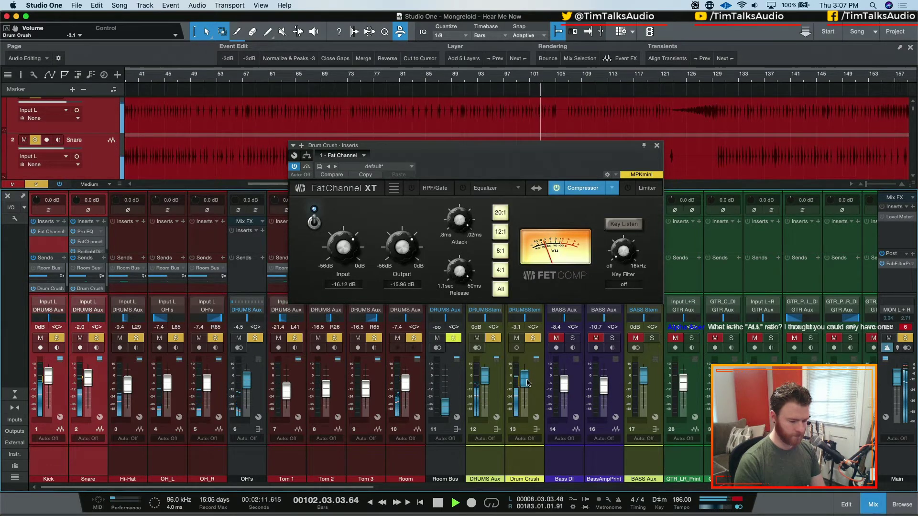
Step: Stop playback, switch on the equalizer in Drum Crush's Fat Channel, and return to its compressor settings
left_click(476, 191)
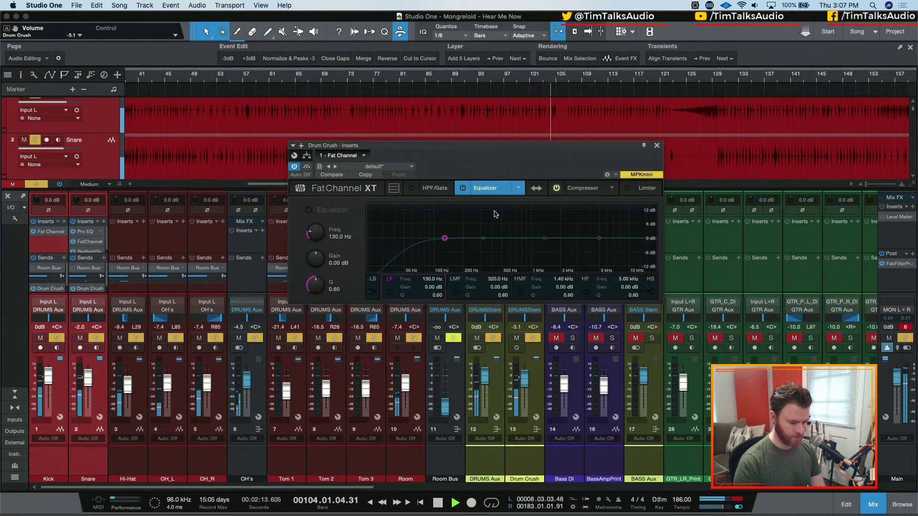
key("space")
left_click(347, 213)
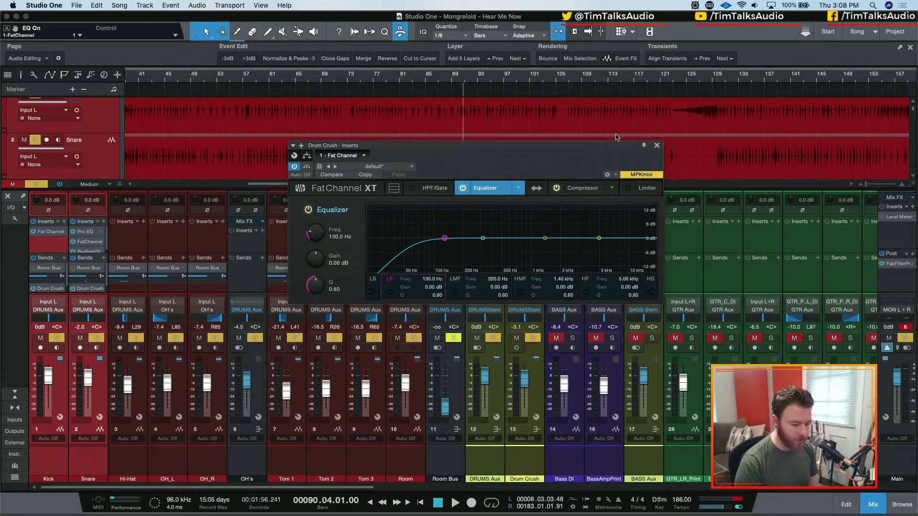
left_click(581, 191)
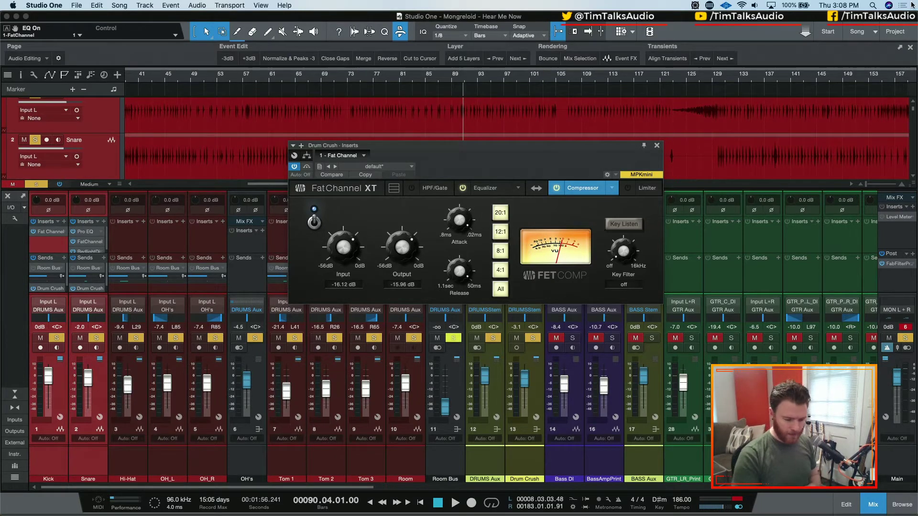
Step: Clear the Main channel's clip indicator and play from bar 90 with DRUMS Aux unsoloed and only Drum Crush soloed
left_click(907, 327)
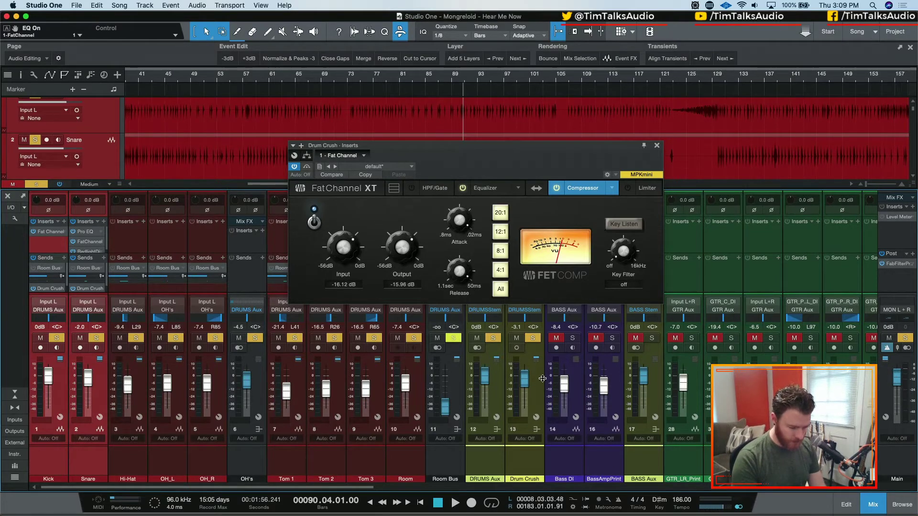
left_click(497, 339)
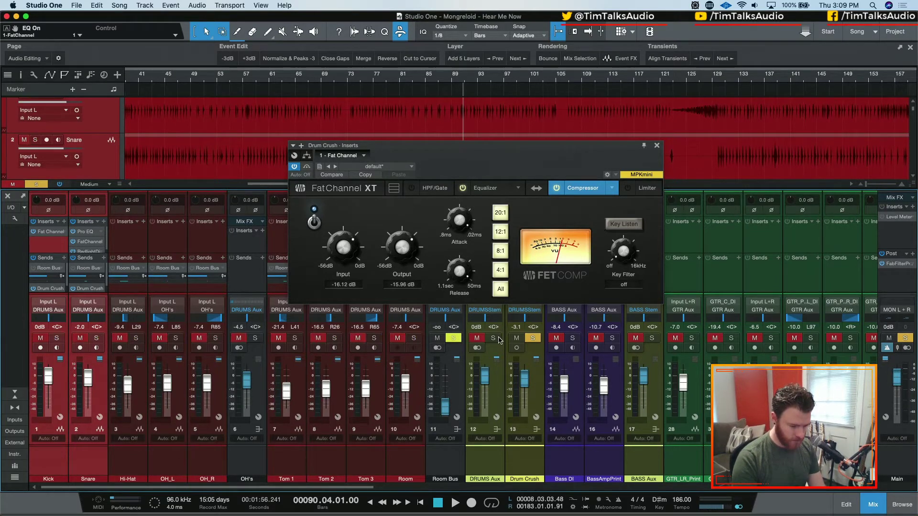
left_click(498, 339)
left_click(533, 338)
left_click(533, 338)
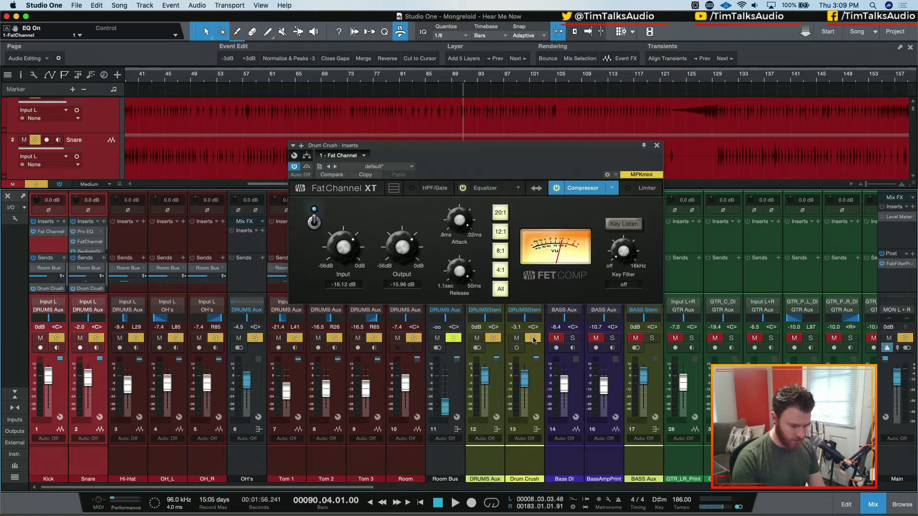
left_click(498, 344)
left_click(495, 339)
key("space")
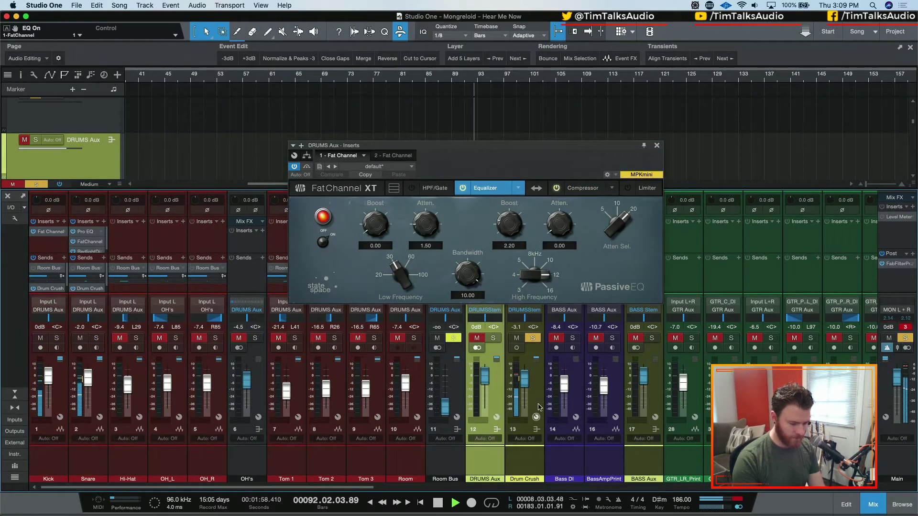
Step: Compare the Drum Crush compressor's 4:1, 8:1, 12:1 and 20:1 ratios by ear, return to All, and stop playback
left_click(533, 424)
left_click(582, 187)
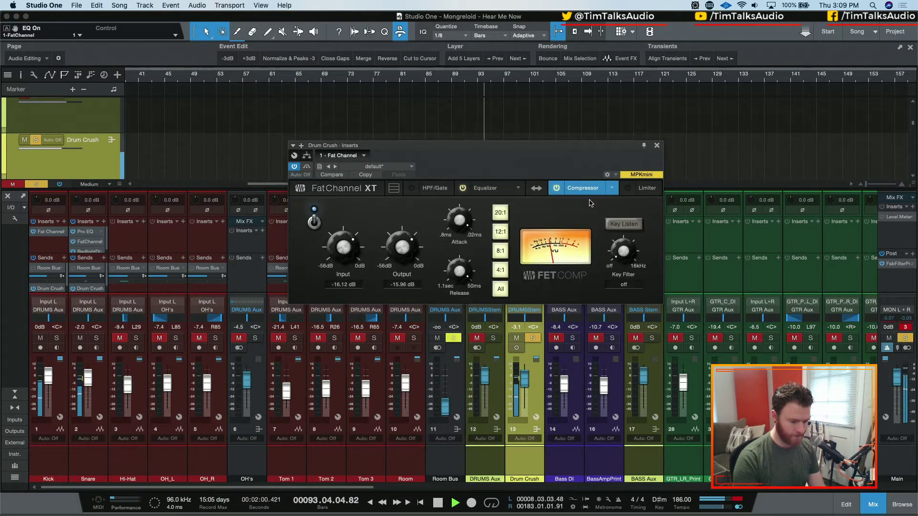
left_click(500, 270)
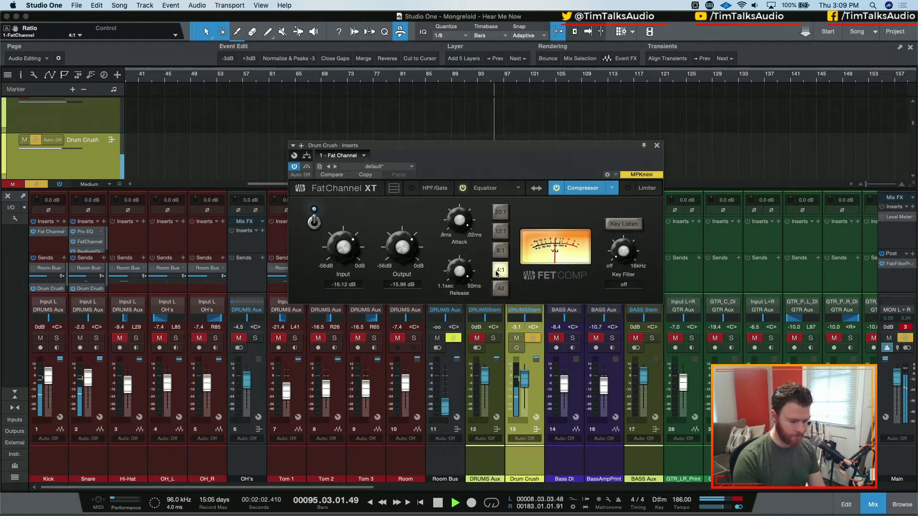
left_click(500, 250)
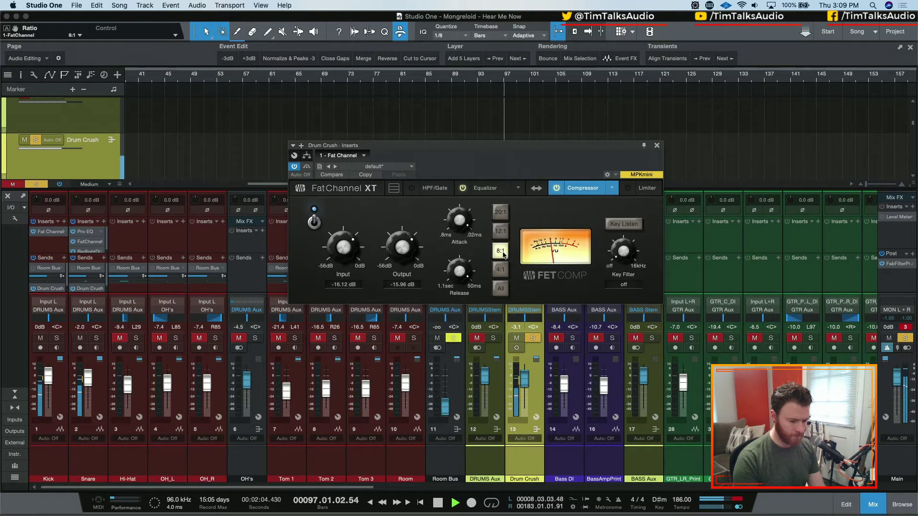
left_click(502, 231)
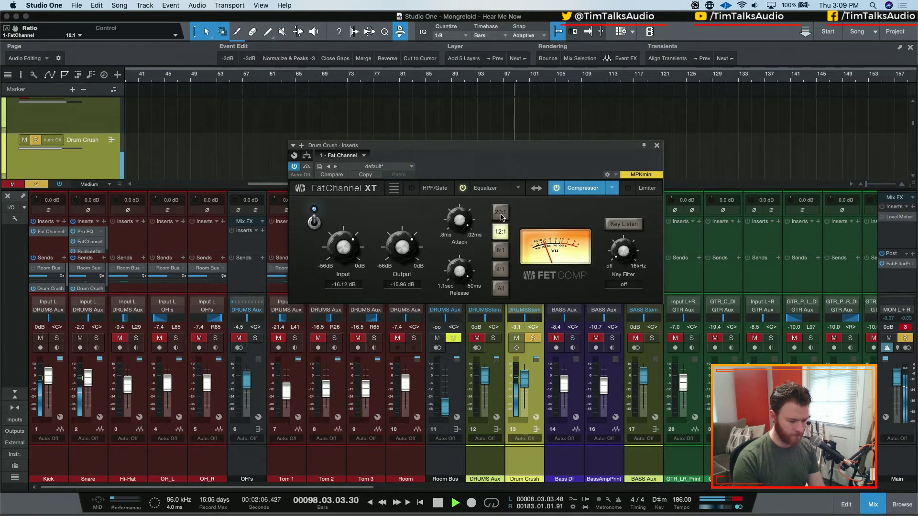
left_click(501, 216)
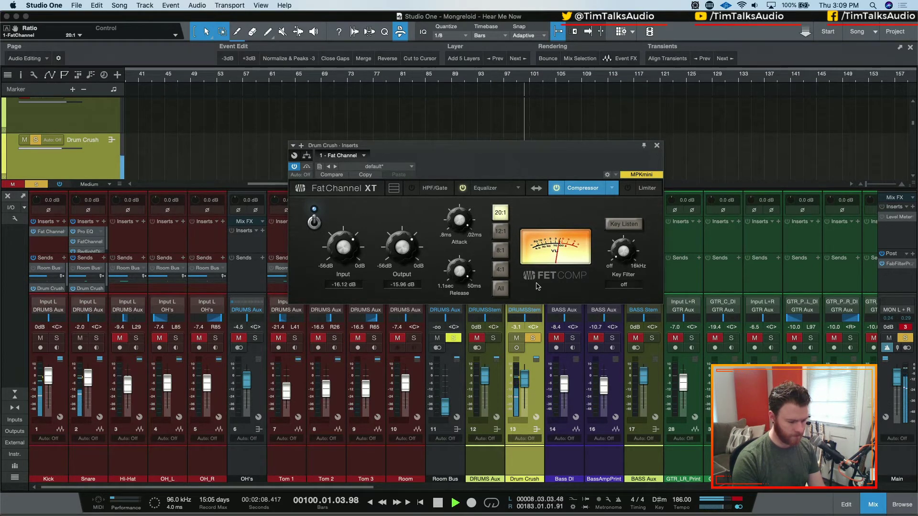
left_click(506, 289)
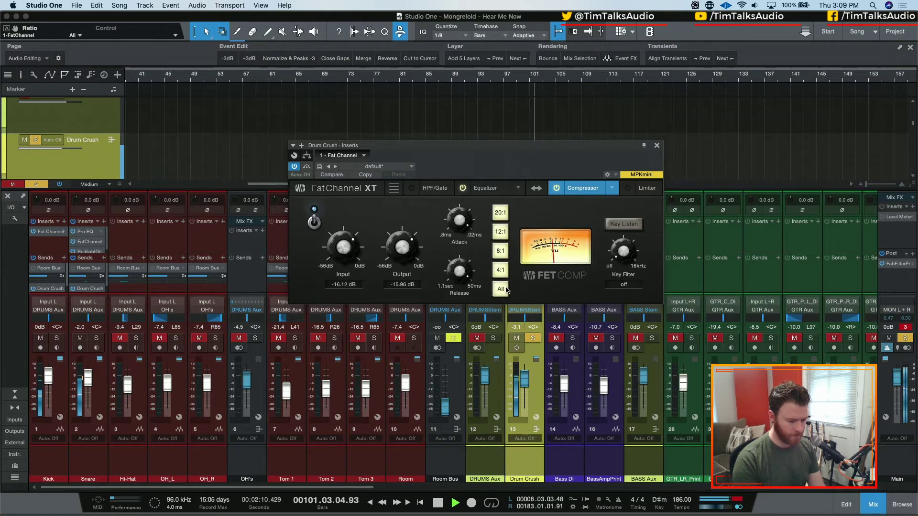
key("space")
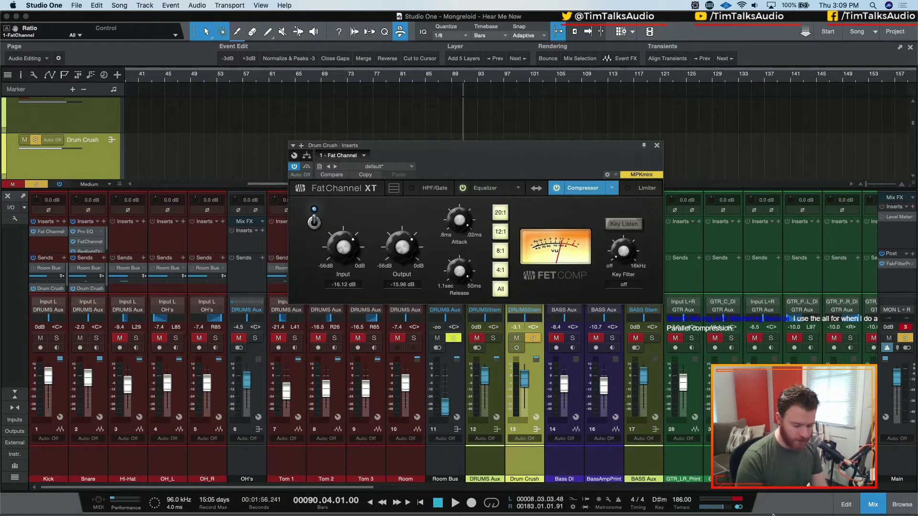
Step: Try the 4:1 ratio on the Drum Crush compressor and start playback from bar 90
left_click(731, 498)
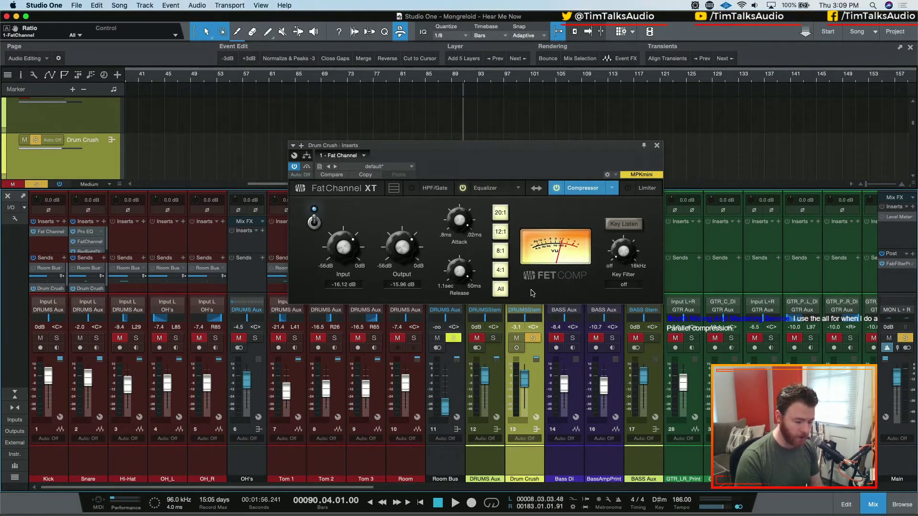
left_click(502, 270)
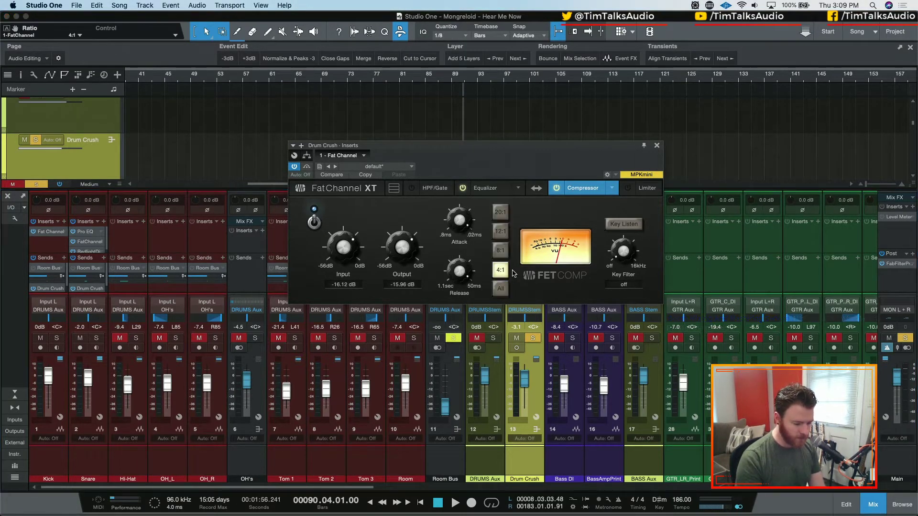
key("space")
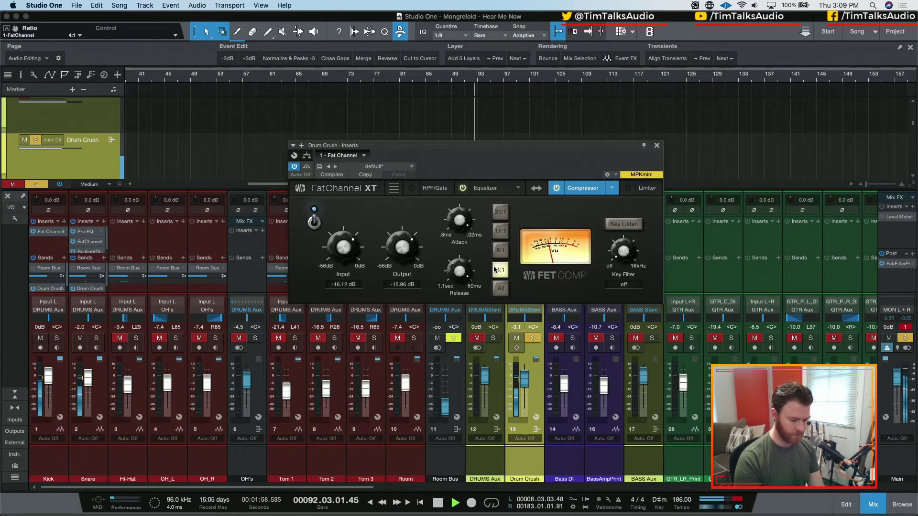
Step: During playback, boost the low-mid band of Drum Crush's equalizer at 317.7 Hz by 9.08 dB with a Q of 3.19
left_click(485, 189)
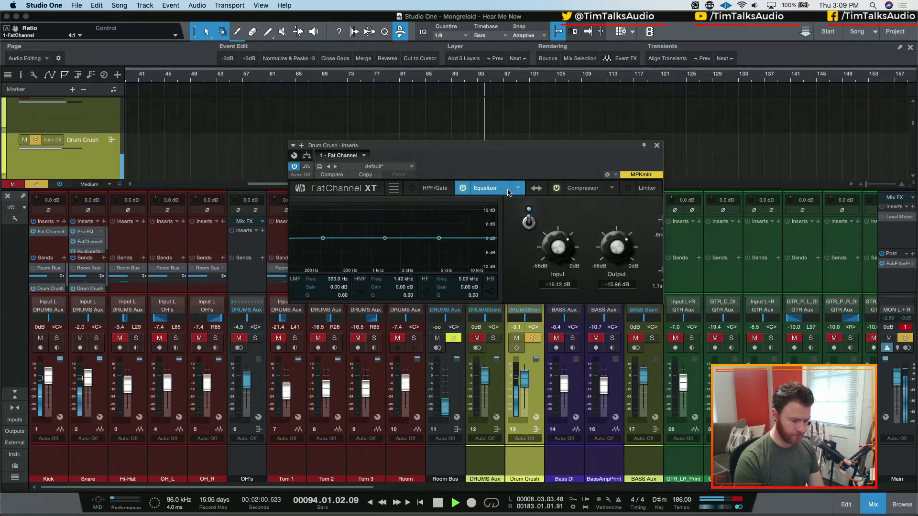
left_click_drag(482, 238, 489, 218)
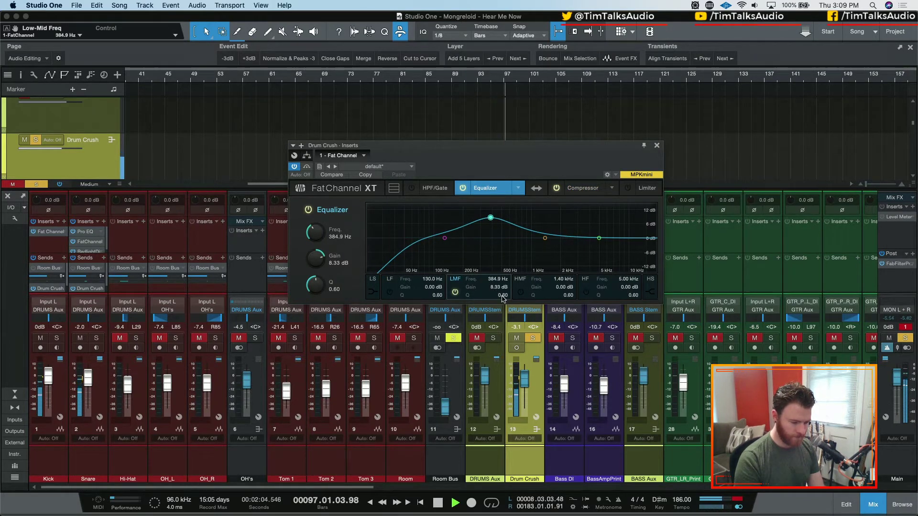
left_click_drag(503, 296, 544, 294)
left_click_drag(491, 218, 483, 216)
Step: Compare the low-mid band off and on, stop playback, and set that band's gain to -6.00 dB
left_click(455, 292)
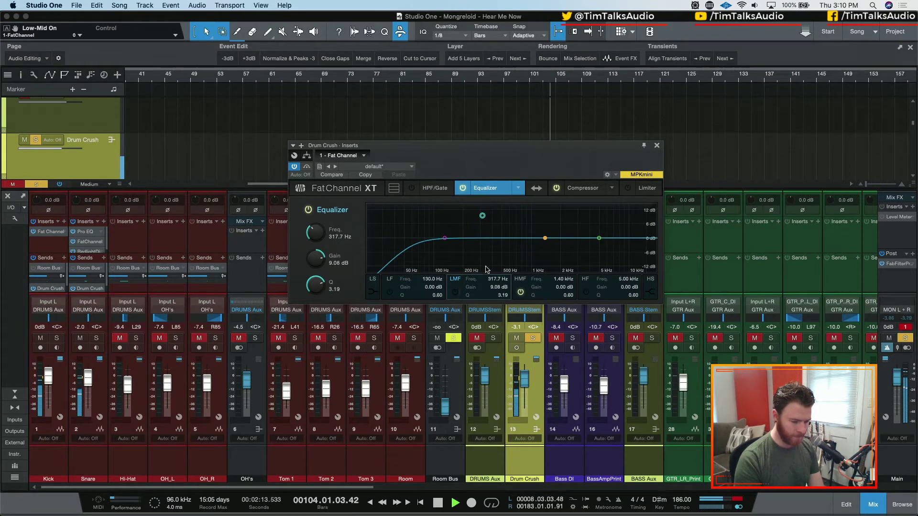
left_click(457, 292)
key("space")
left_click_drag(497, 288, 405, 290)
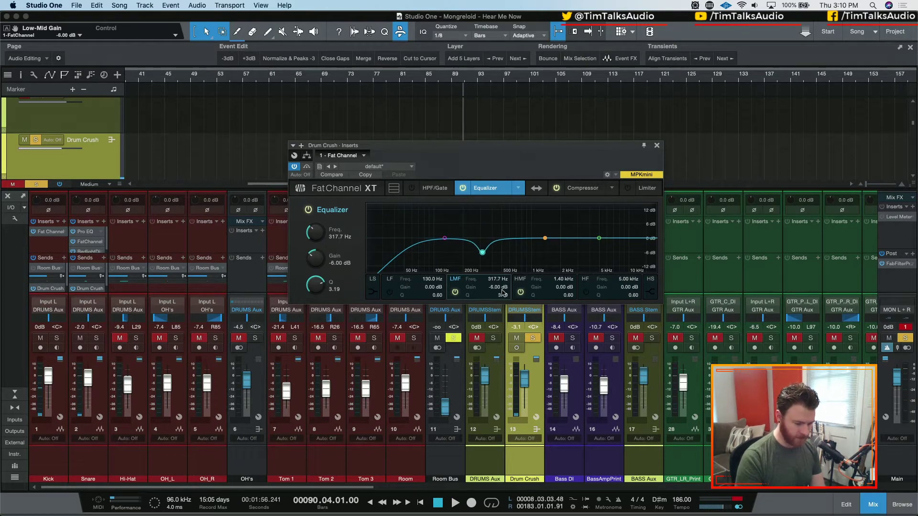
Step: During playback, switch on the gate in Drum Crush's Fat Channel, return to the compressor settings, and stop playback
key("space")
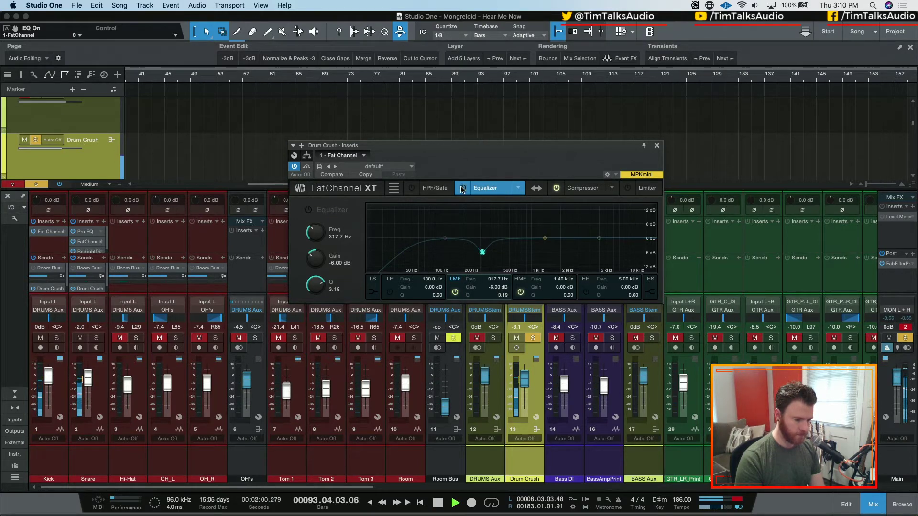
left_click(415, 189)
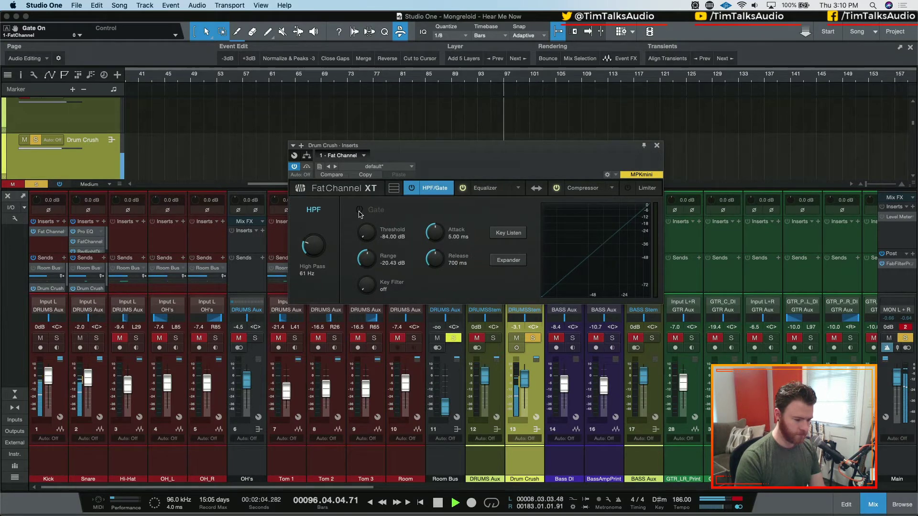
left_click(360, 210)
left_click(581, 188)
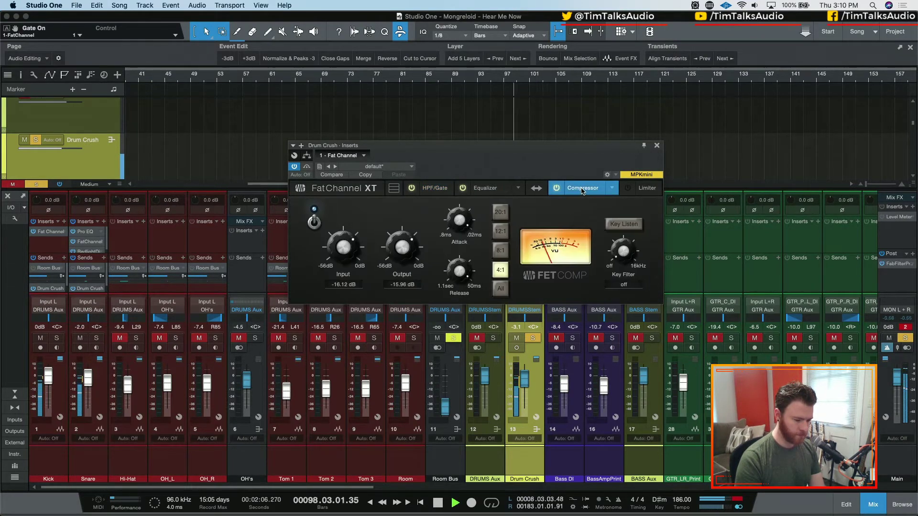
key("space")
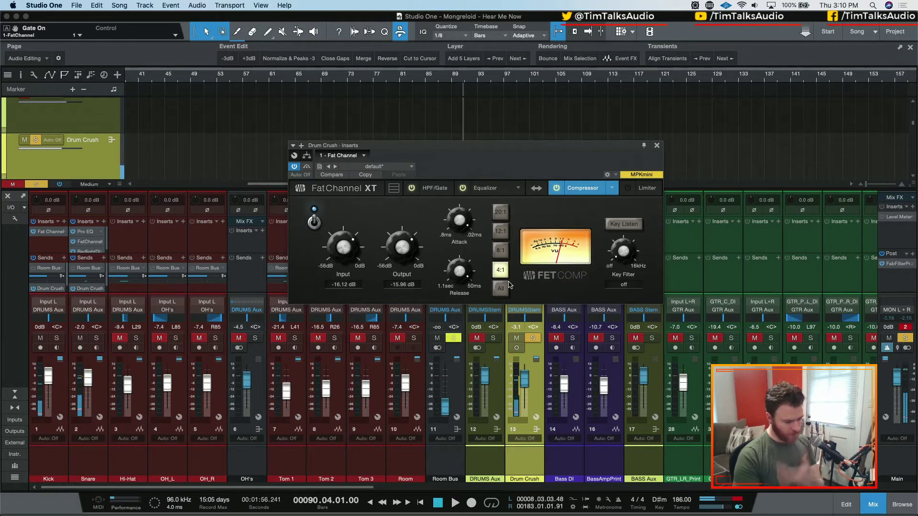
Step: Play from bar 90, compare the Drum Crush compressor's All and 20:1 ratios, settle on All, and stop playback
key("space")
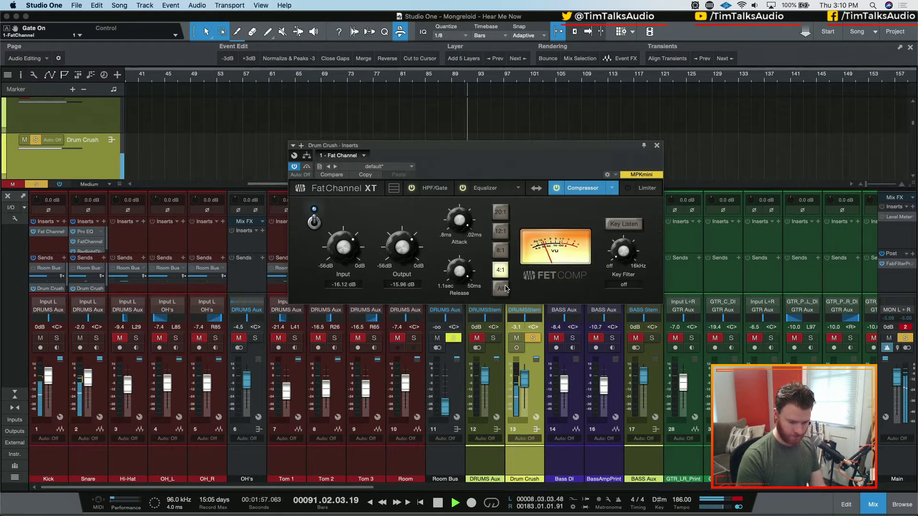
left_click(504, 289)
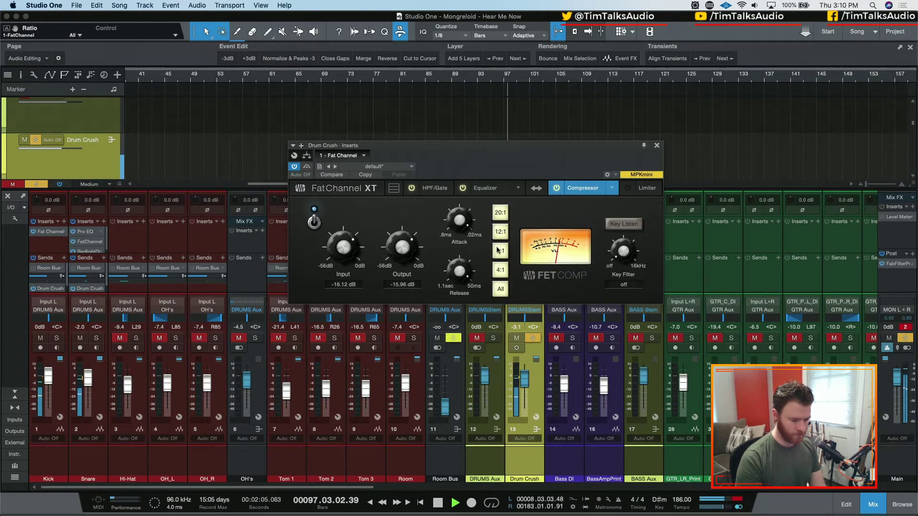
left_click(500, 222)
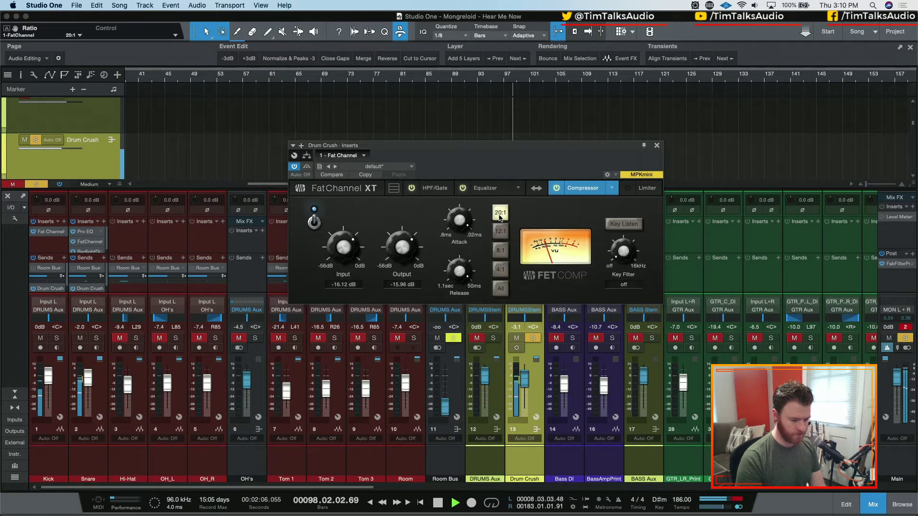
left_click(500, 288)
key("space")
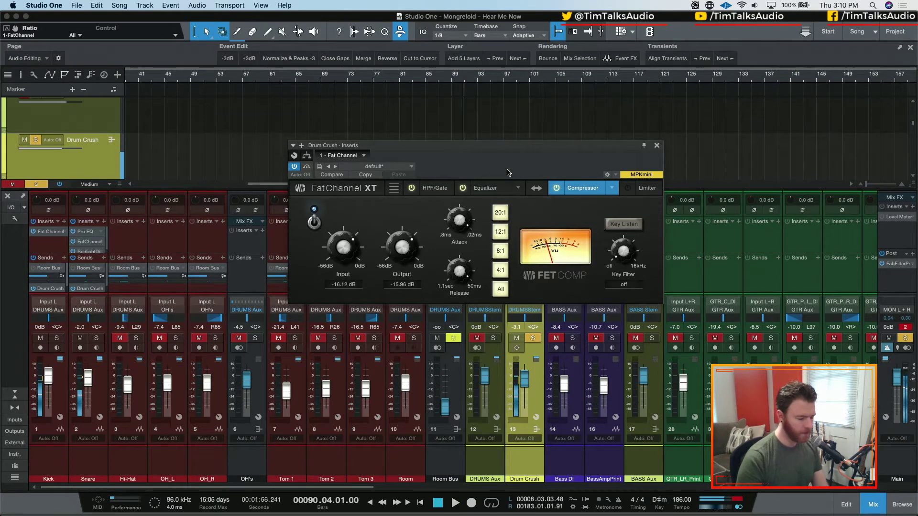
Step: Clear the Main channel's clip indicator and review Drum Crush's equalizer curve before returning to the compressor settings
left_click(909, 330)
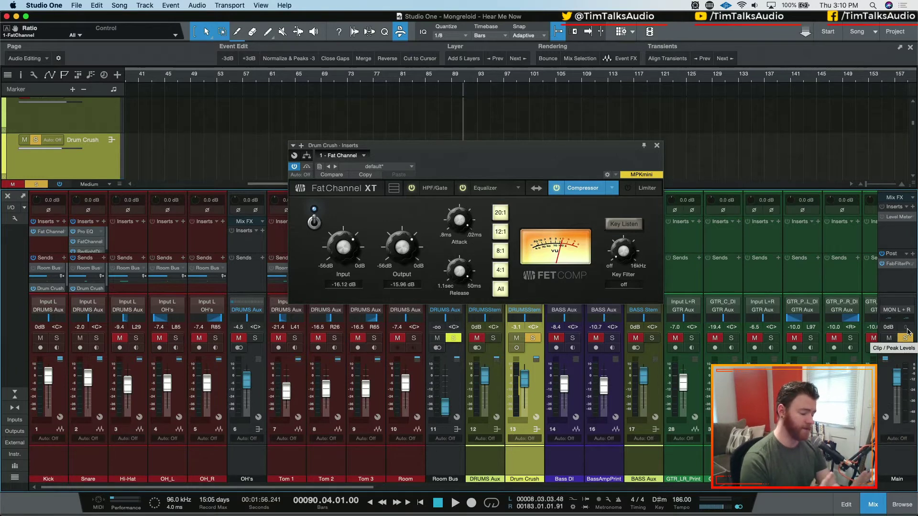
left_click(485, 187)
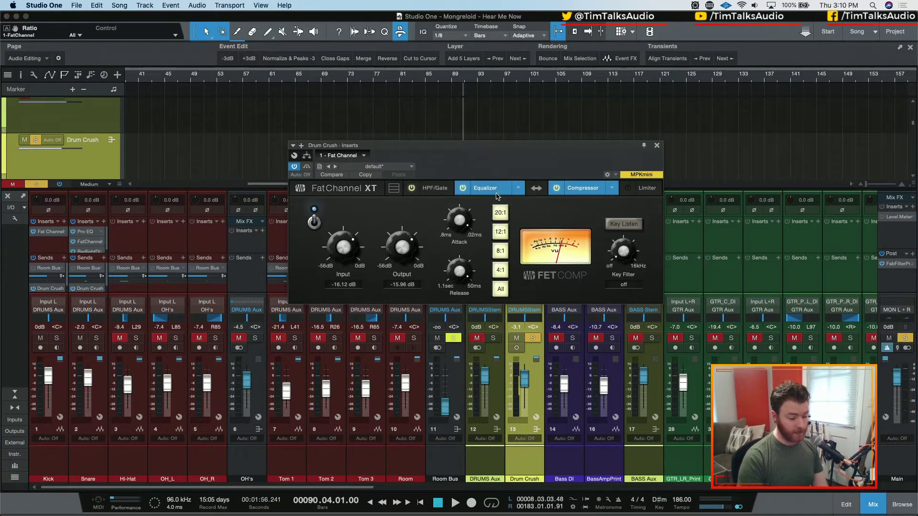
left_click(476, 250)
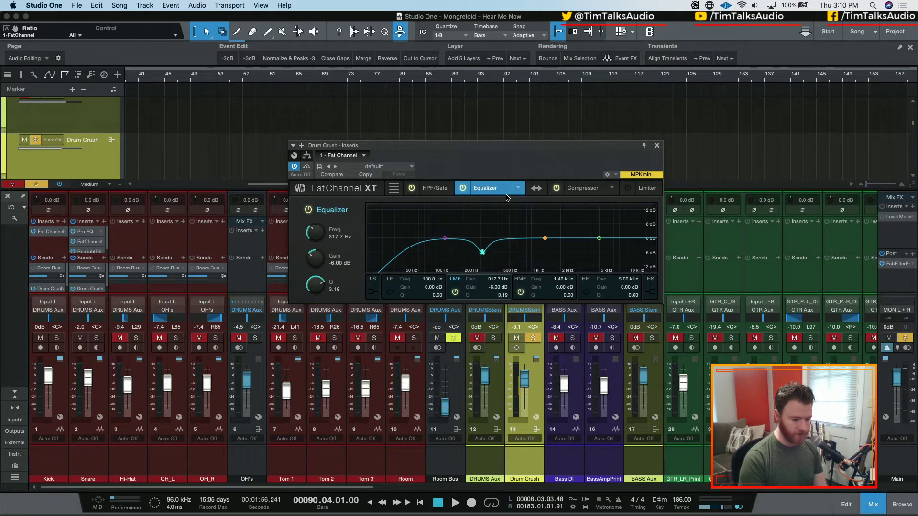
left_click(579, 188)
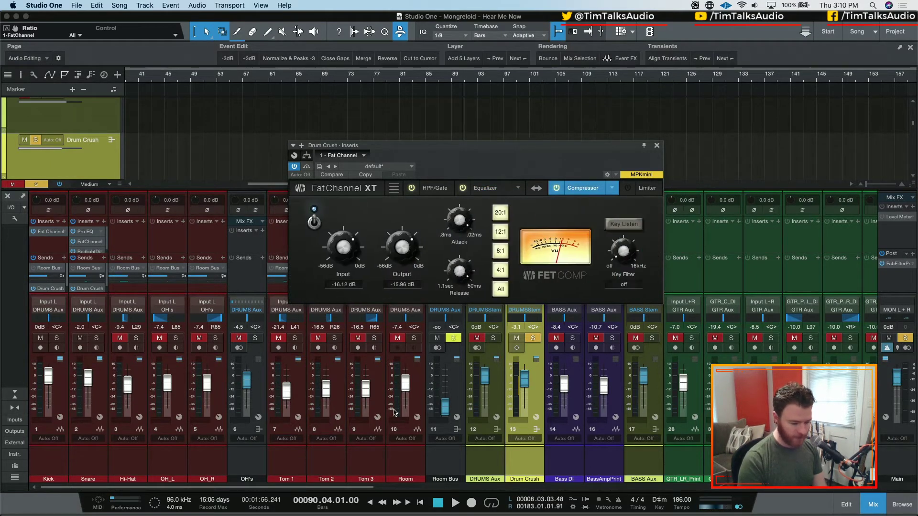
Step: Solo DRUMS Aux, compare the drums with Drum Crush muted and unmuted during playback, leave it unmuted, and stop
left_click(494, 340)
left_click(518, 339)
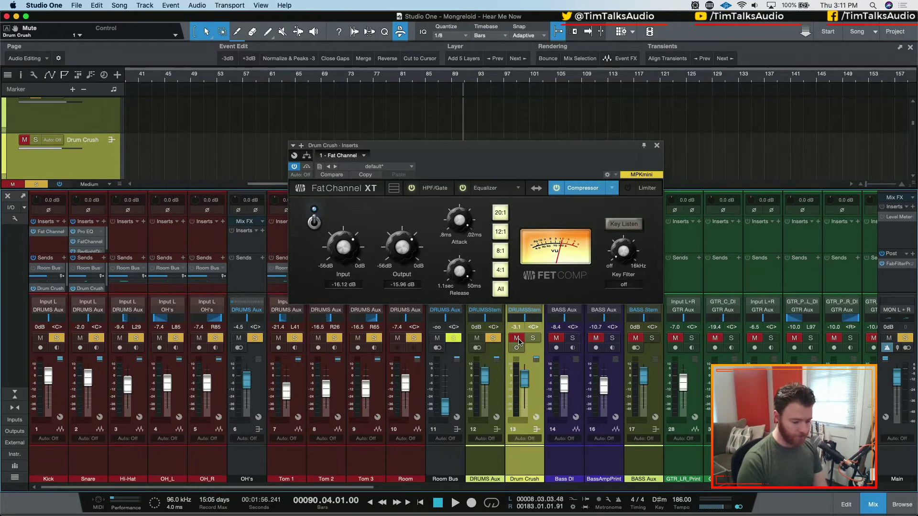
key("space")
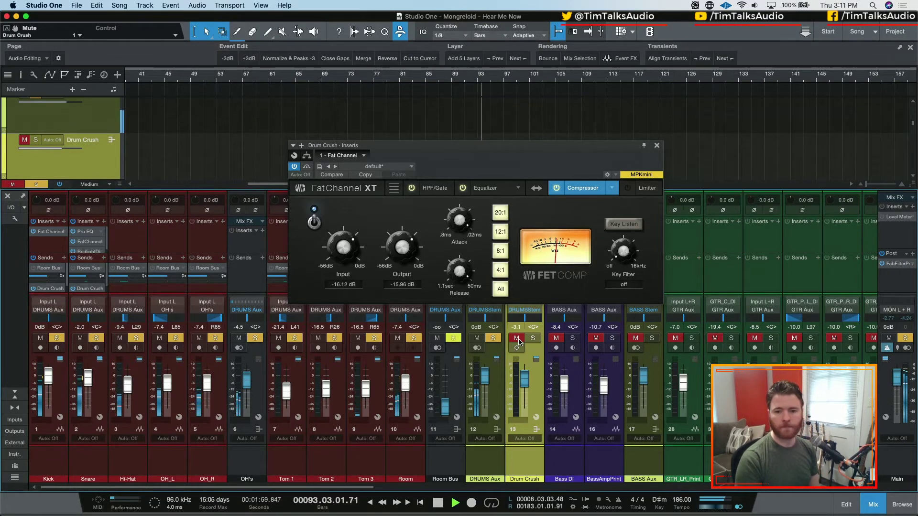
left_click(517, 338)
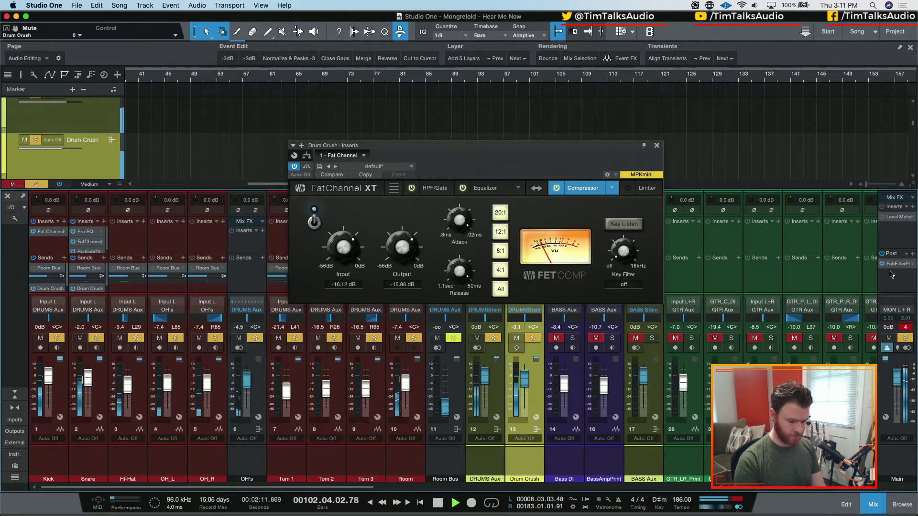
left_click(516, 338)
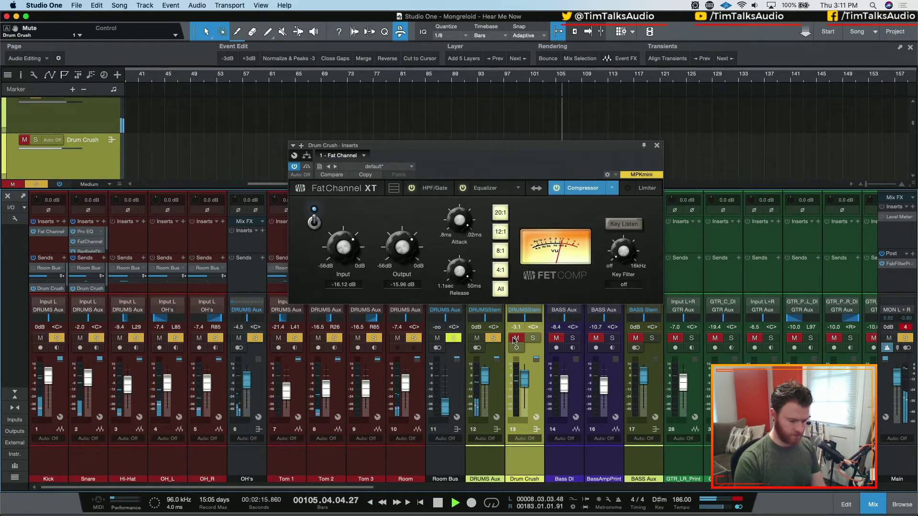
left_click(516, 338)
key("space")
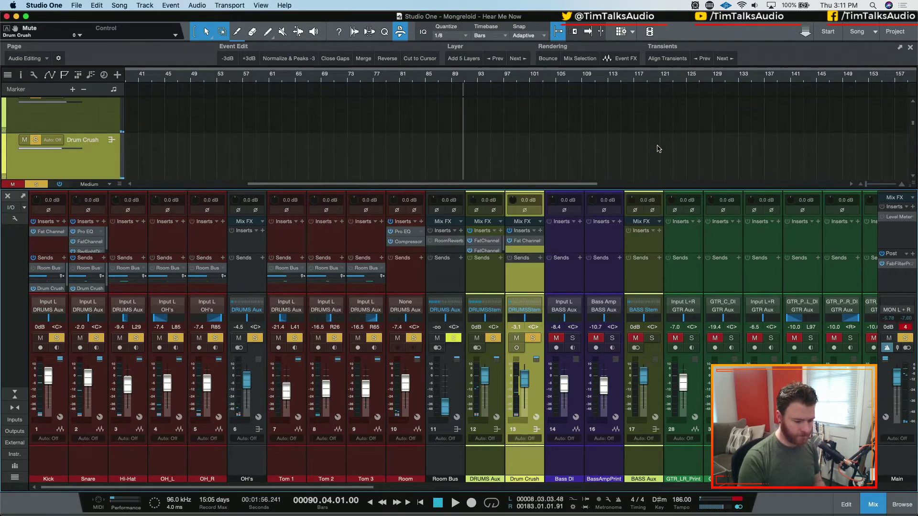
Step: Close the Drum Crush Fat Channel window and play from bar 90 with BASS Aux soloed alongside the drums
left_click(657, 146)
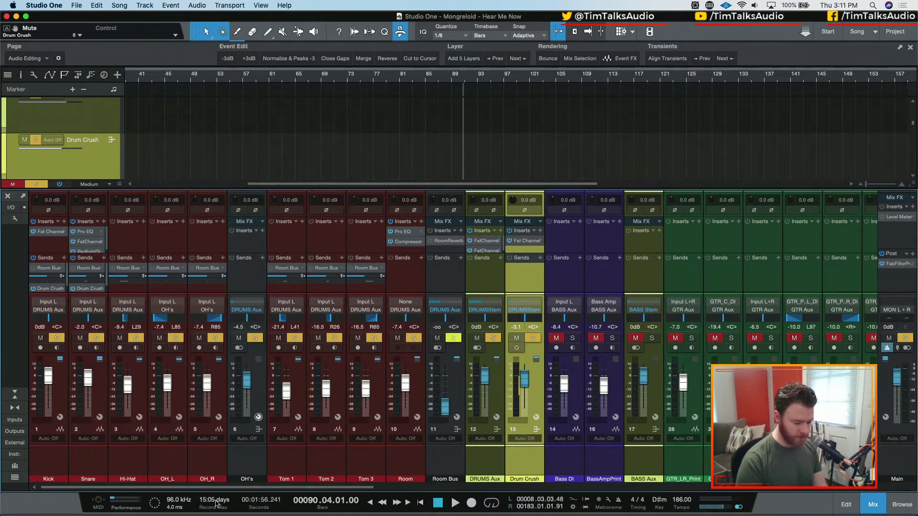
left_click(651, 338)
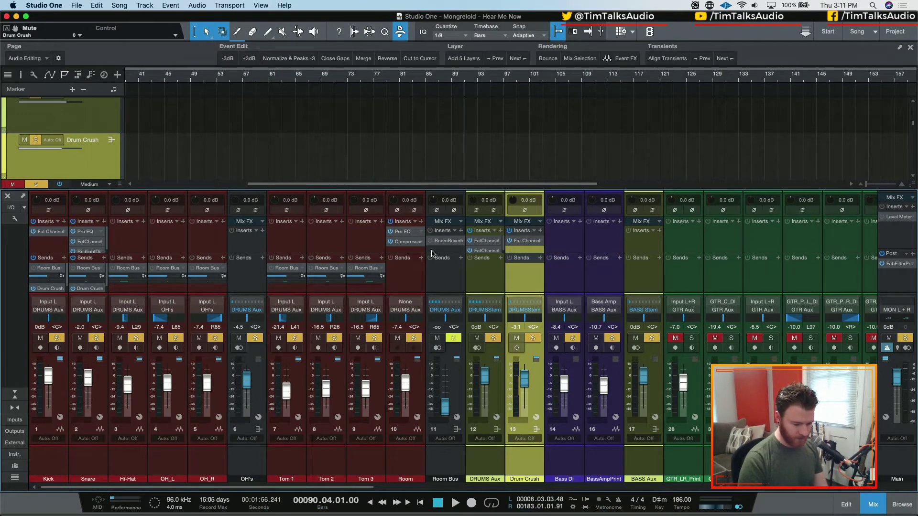
key("space")
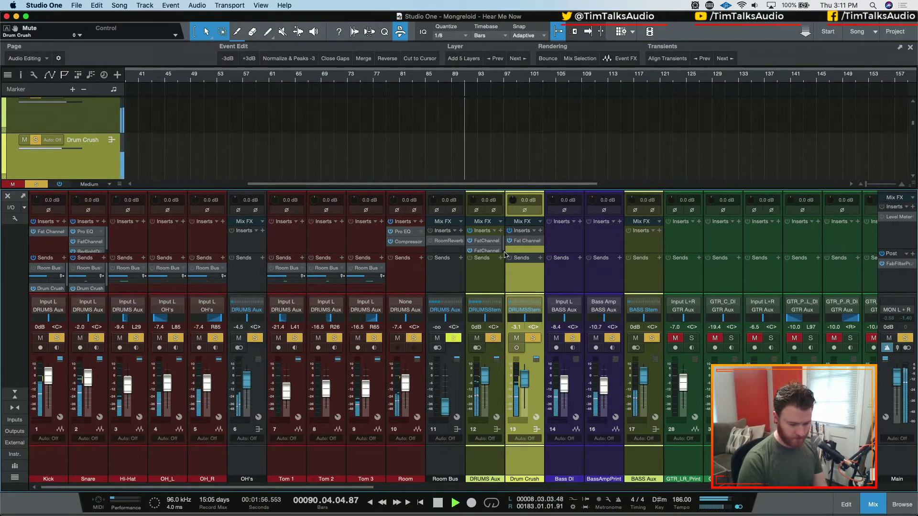
Step: Compare the bass tracks in playback by muting and unmuting BassAmpPrint, then leave only Bass DI muted
left_click(595, 338)
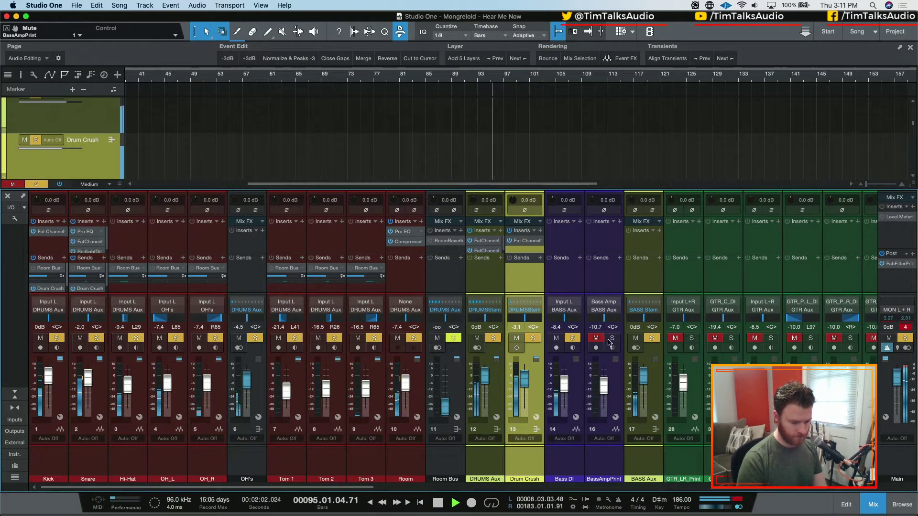
left_click(596, 339)
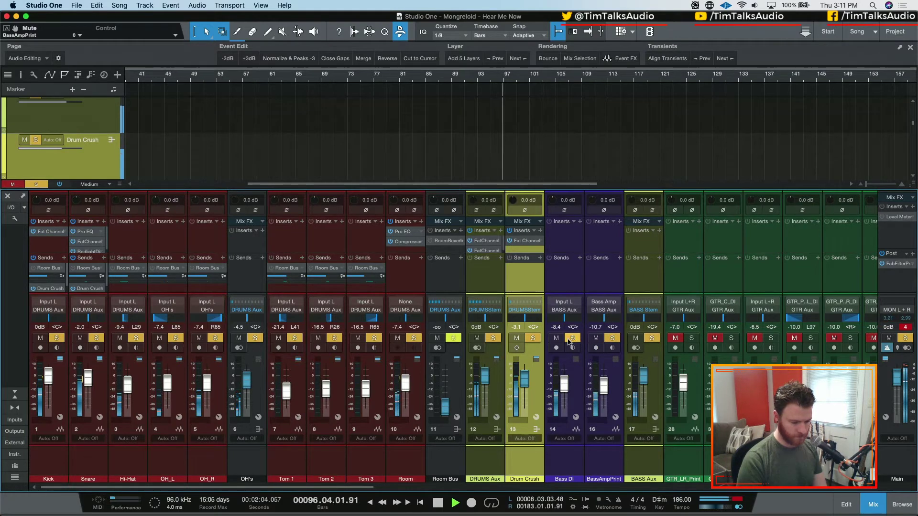
left_click(556, 338)
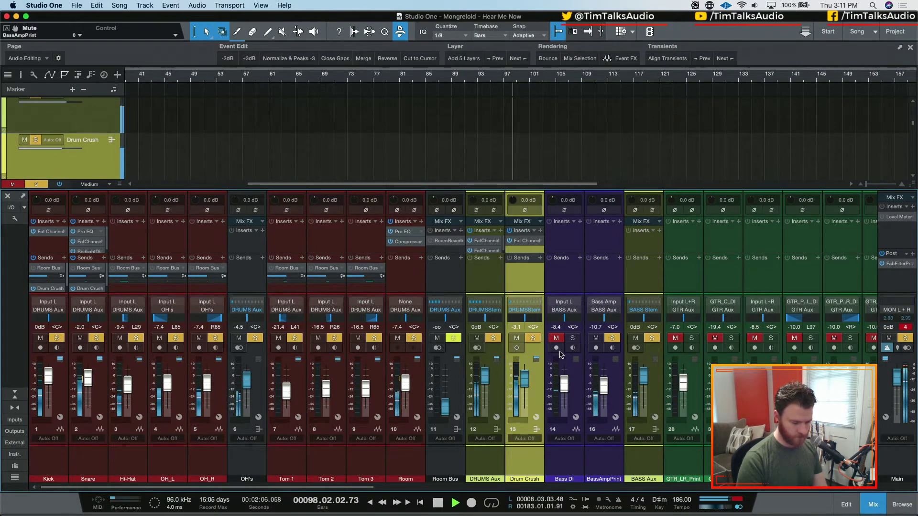
Step: Select DRUMS Aux and Drum Crush together, unsolo both to hear the bass alone, and stop playback
left_click(498, 386, "shift")
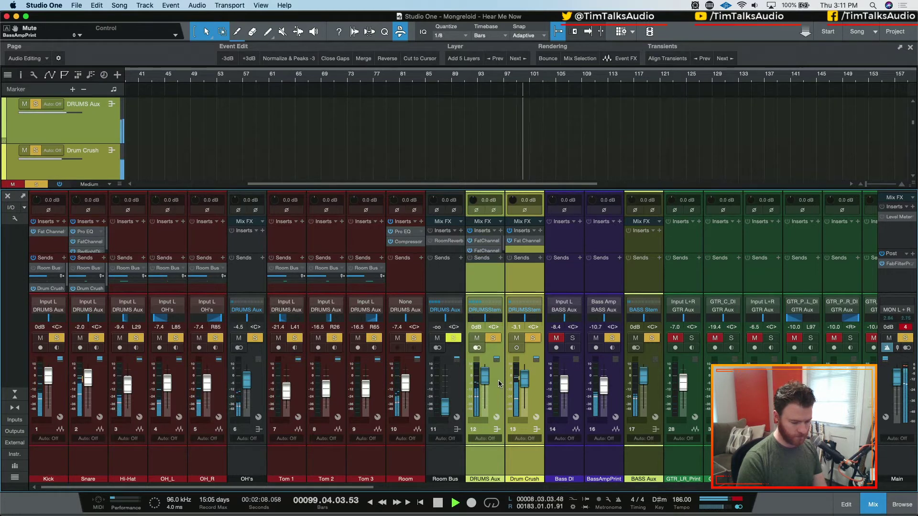
left_click(532, 339)
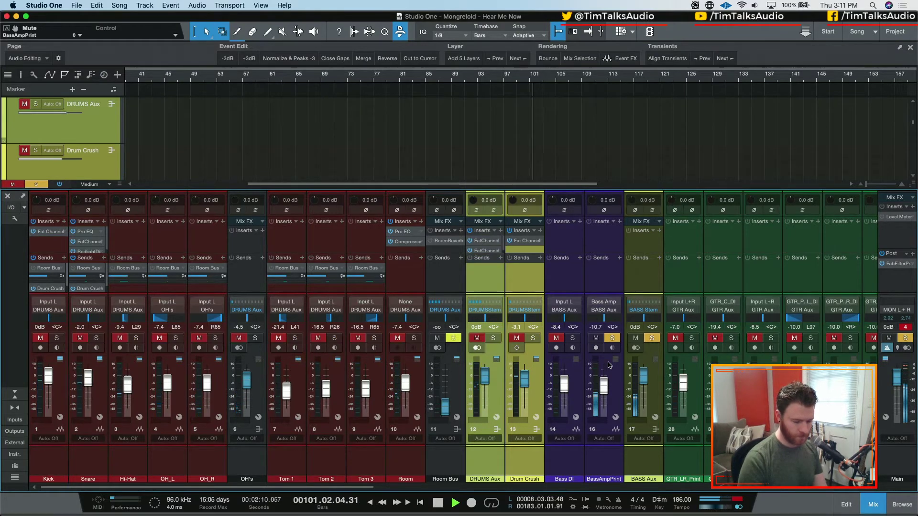
key("space")
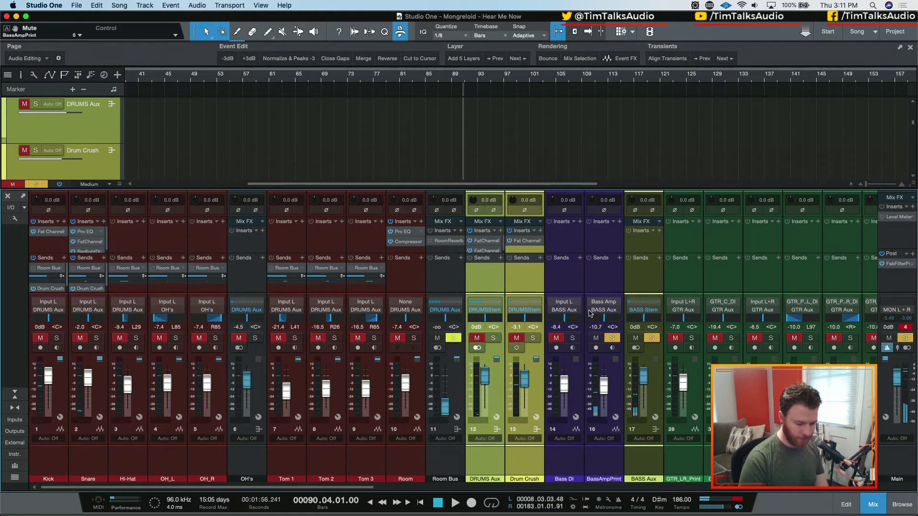
Step: Solo Bass DI, unsolo BassAmpPrint, and play from bar 90 with the drum buses silenced
left_click(573, 338)
left_click(611, 338)
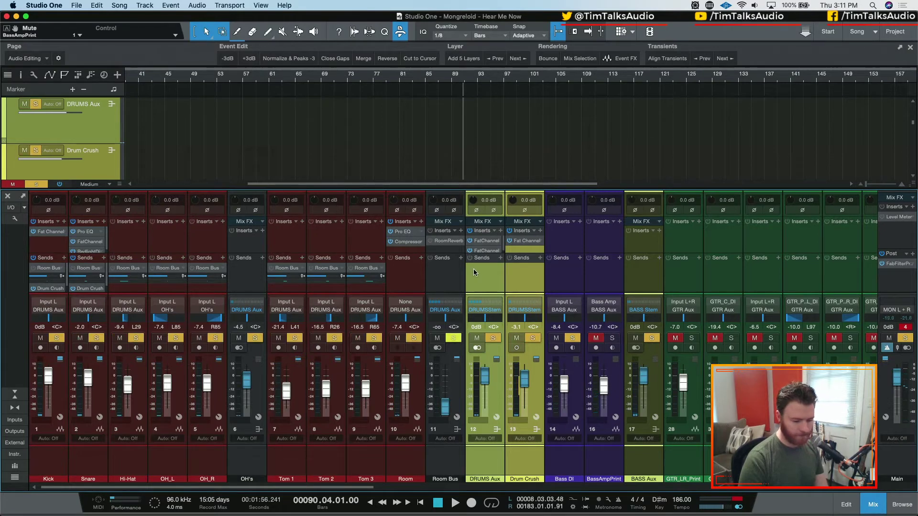
key("space")
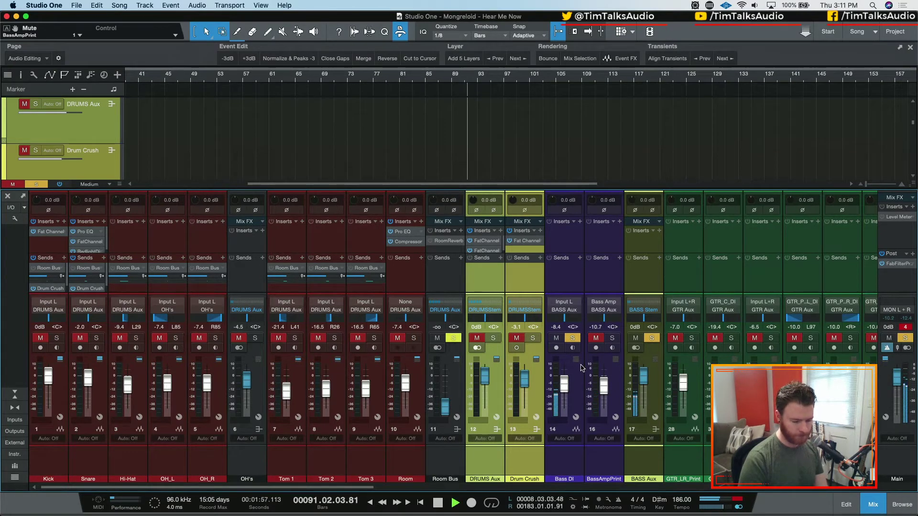
Step: Solo BassAmpPrint alongside Bass DI, select the Bass DI channel to show both bass tracks, and stop playback
left_click(613, 338)
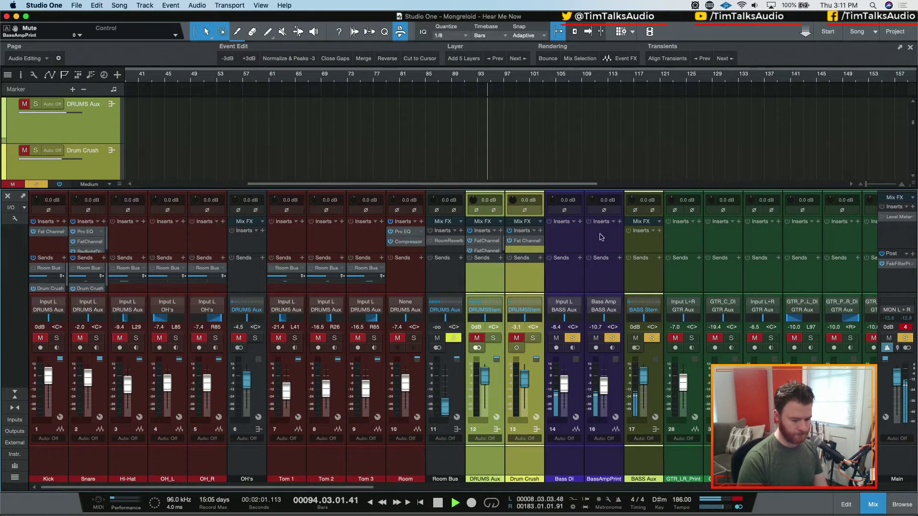
left_click(576, 391)
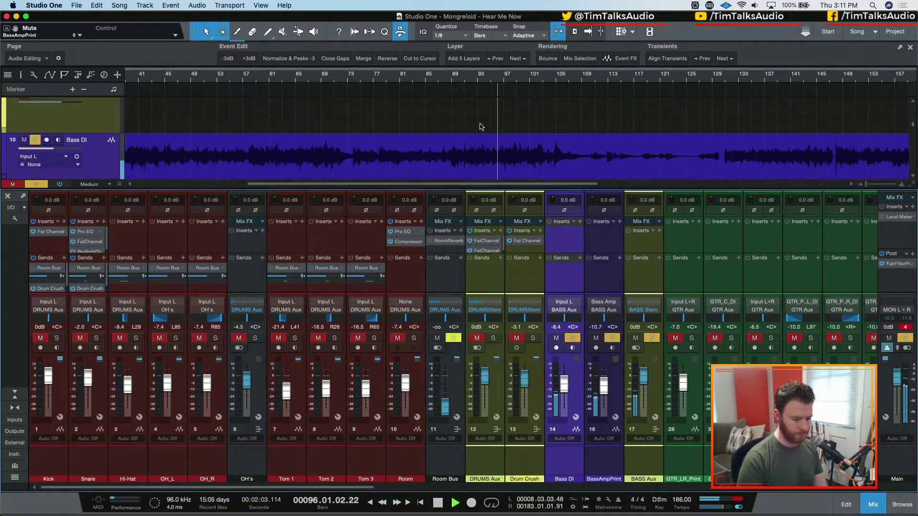
scroll(482, 127, "down", 2)
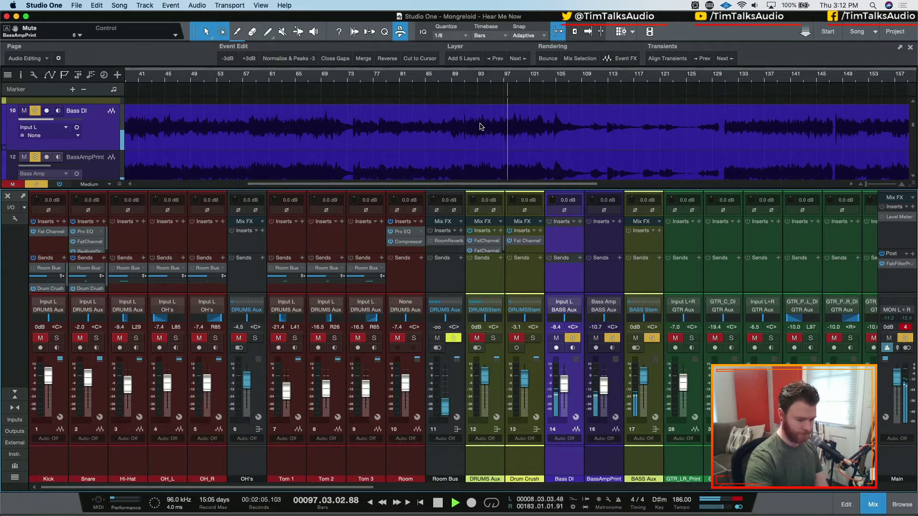
scroll(512, 126, "up", 4)
key("space")
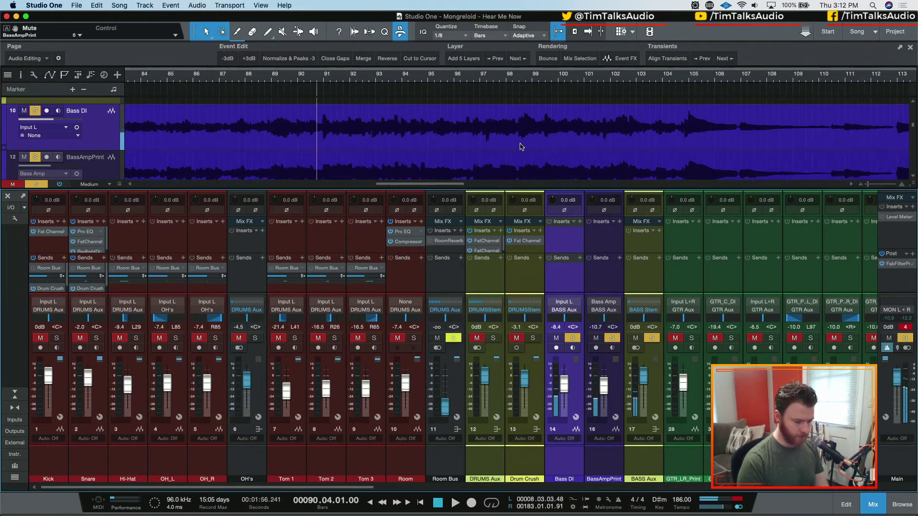
Step: Place the playhead at the first bass note just before bar 17 and compare the Bass DI and Bass Amp Print waveforms
scroll(512, 148, "down", 4)
scroll(508, 147, "down", 2)
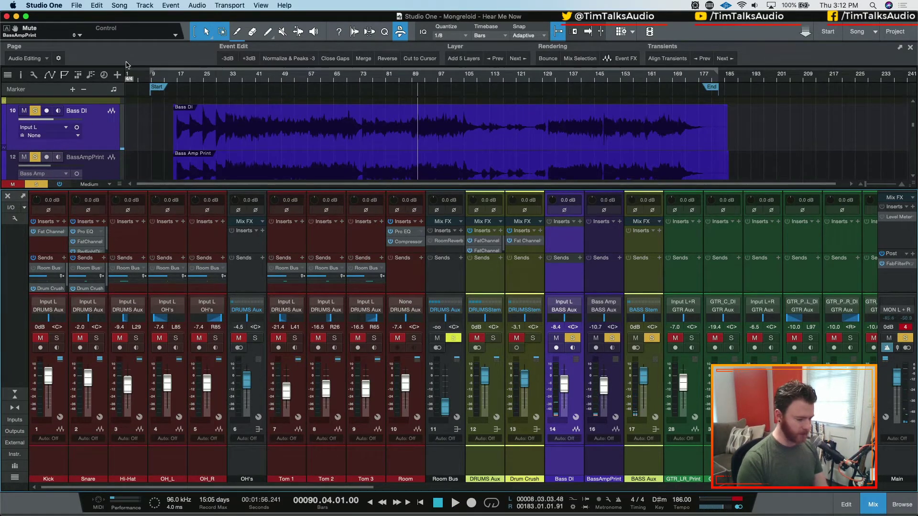
left_click(176, 81)
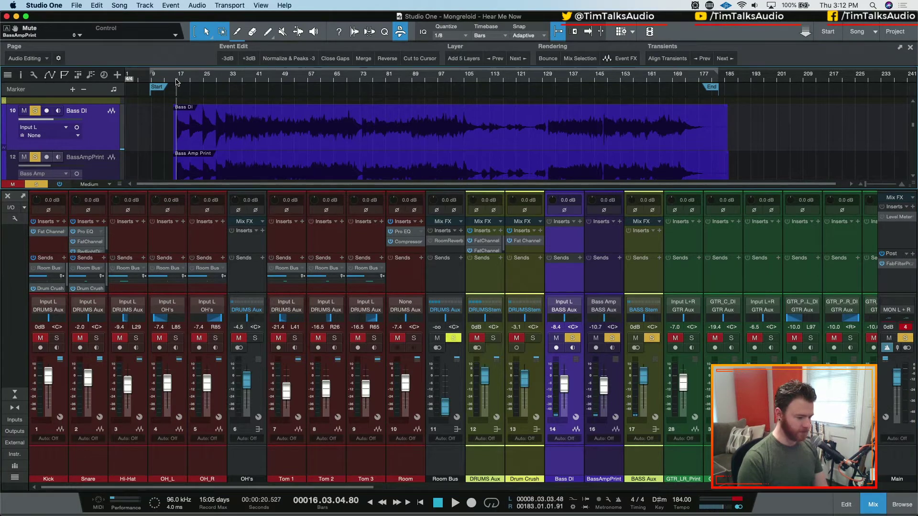
scroll(176, 82, "up", 10)
left_click(231, 79)
scroll(231, 81, "up", 6)
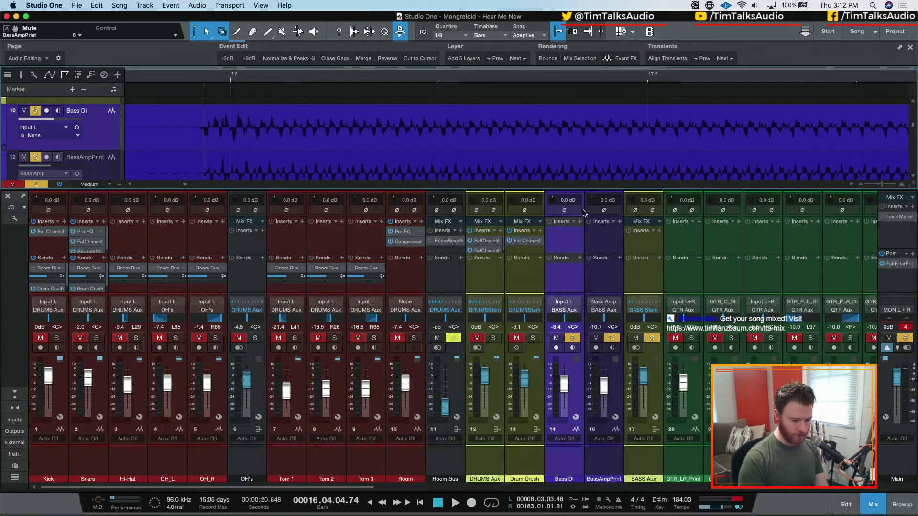
key("w")
key("w")
key("w")
key("w")
key("w")
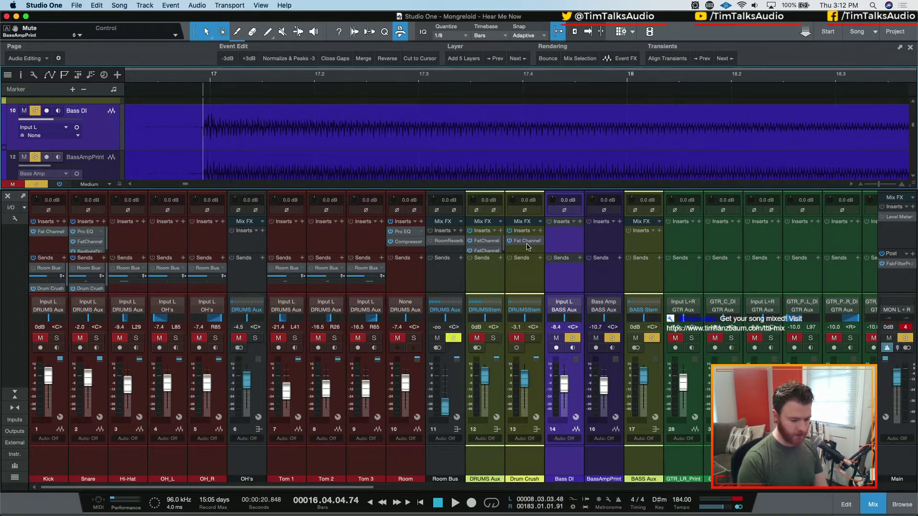
key("w")
key("w")
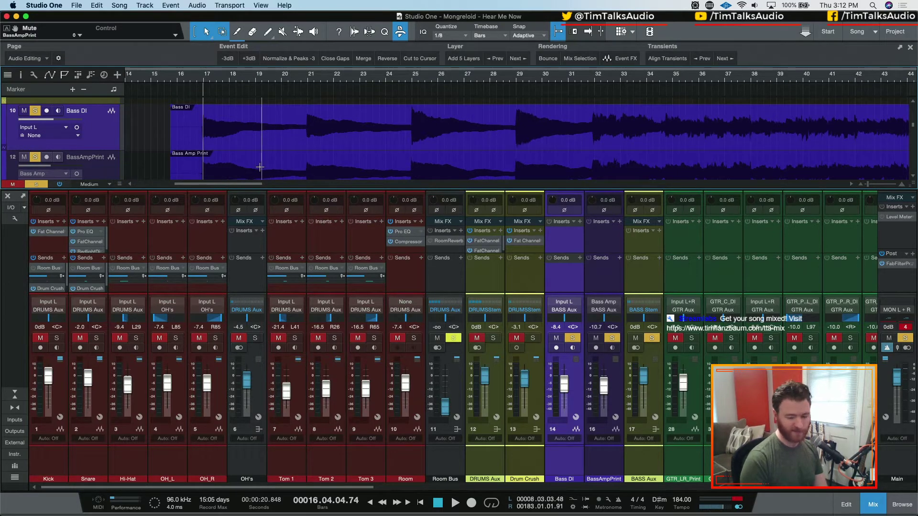
Step: Play the two bass tracks, toggle BassAmpPrint's polarity to compare, and leave it inverted before stopping
key("space")
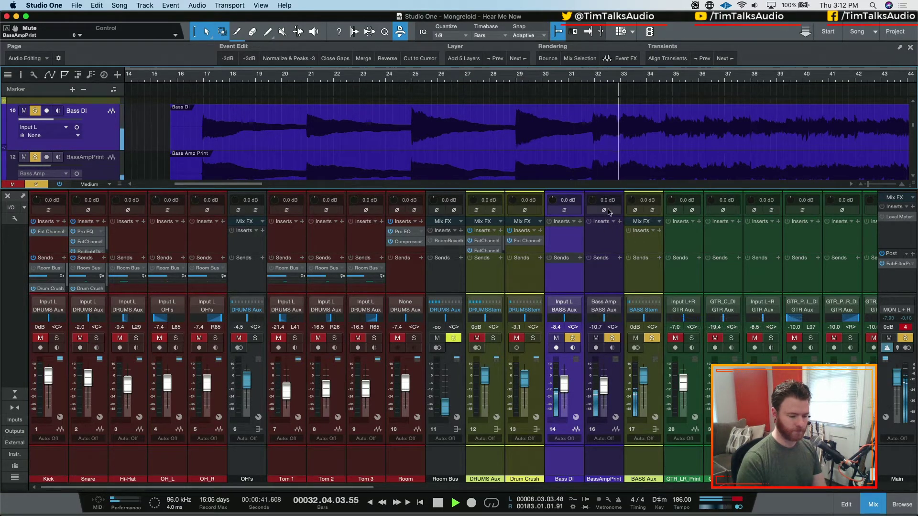
left_click(608, 211)
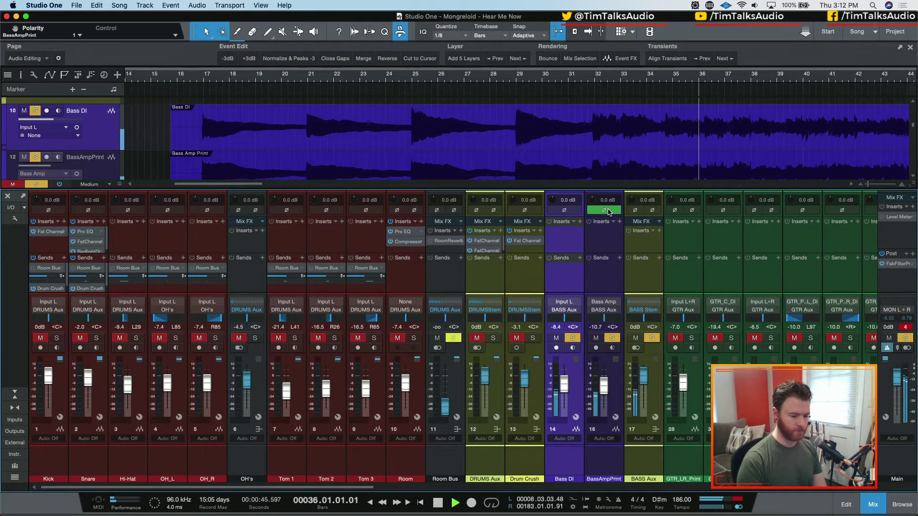
left_click(607, 211)
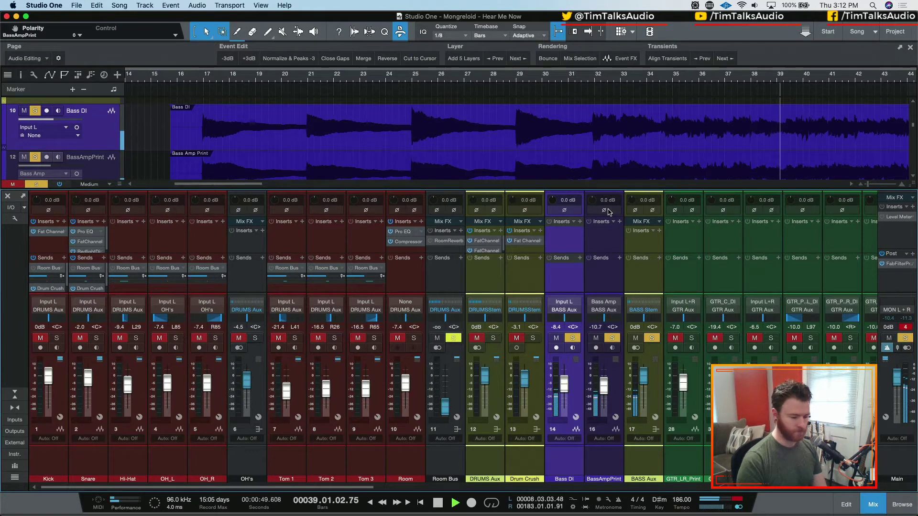
left_click(607, 210)
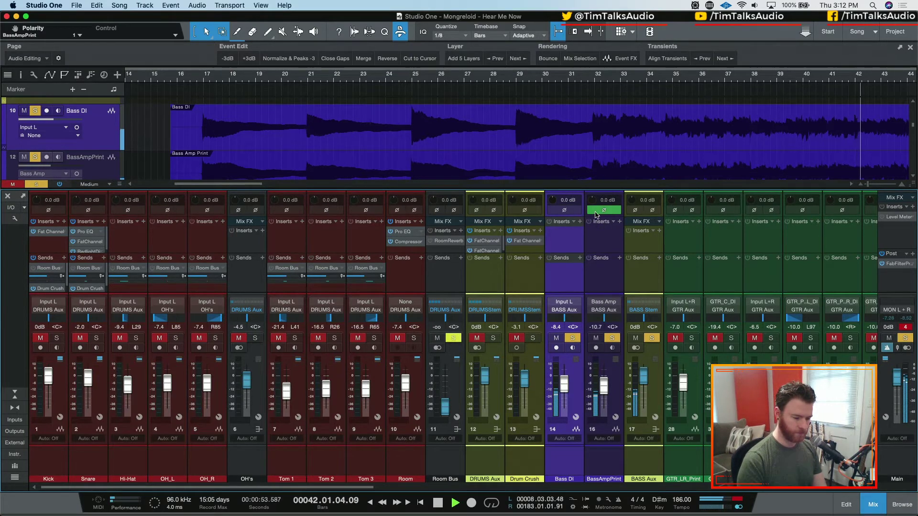
key("space")
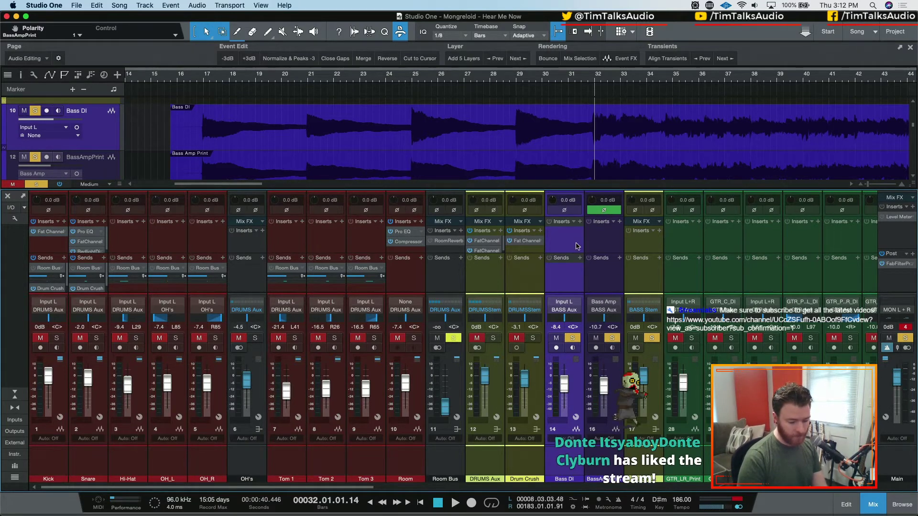
Step: Select BassAmpPrint and replay from bar 32, switching its polarity inversion off and back on before stopping
left_click(597, 478)
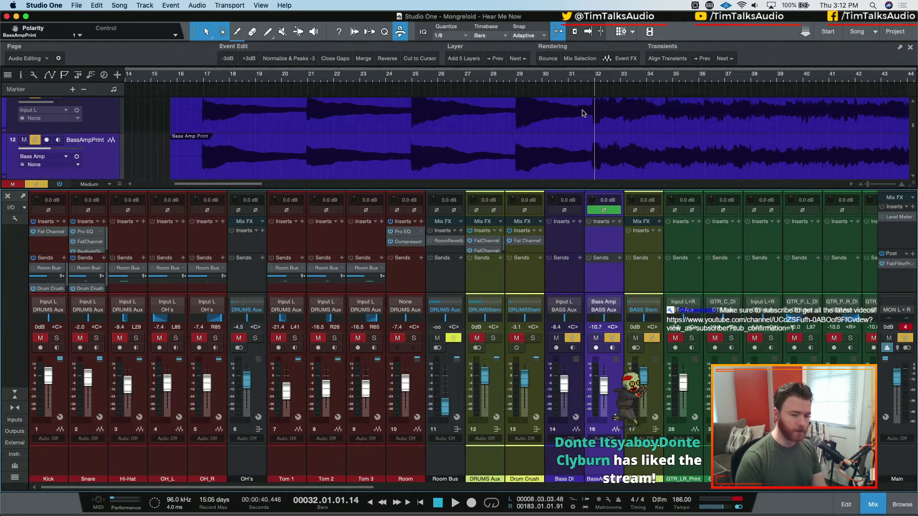
key("space")
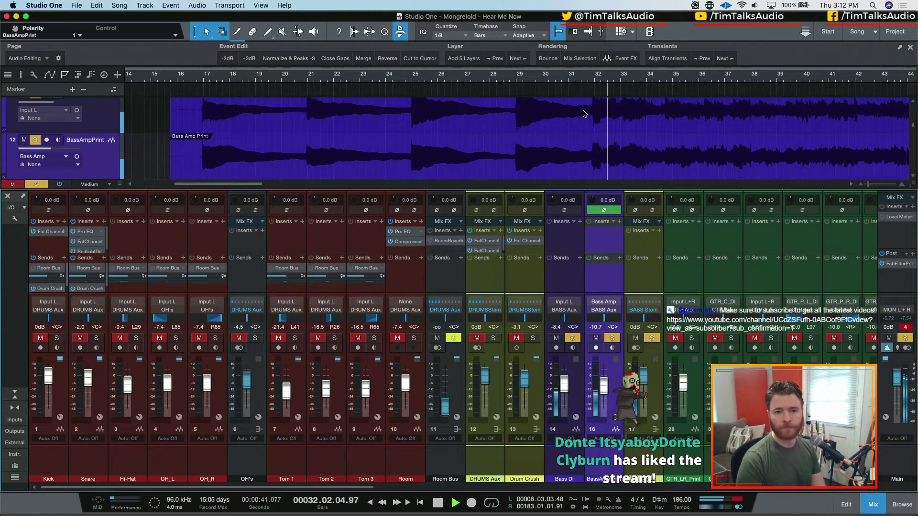
left_click(605, 211)
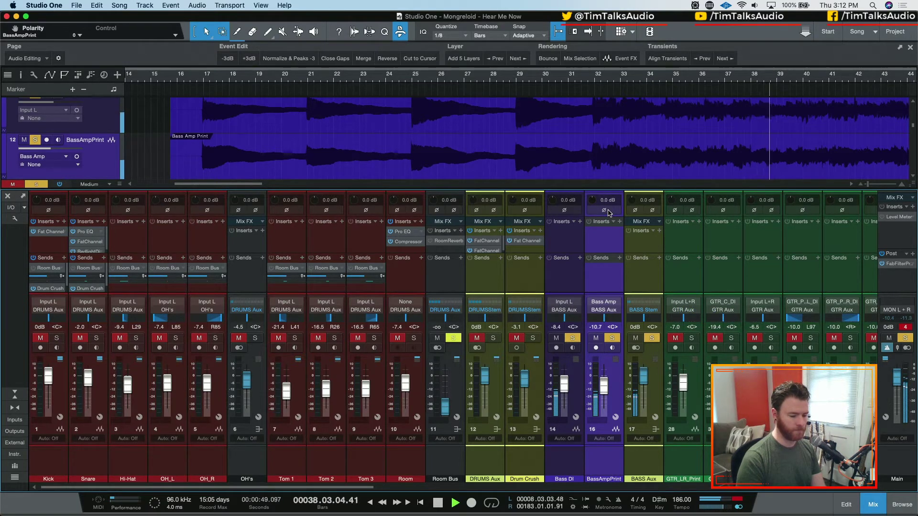
left_click(605, 211)
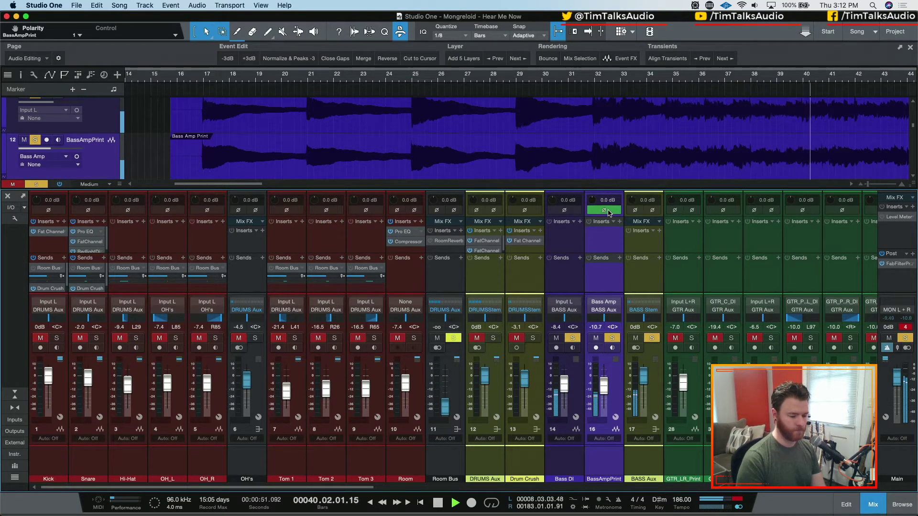
key("space")
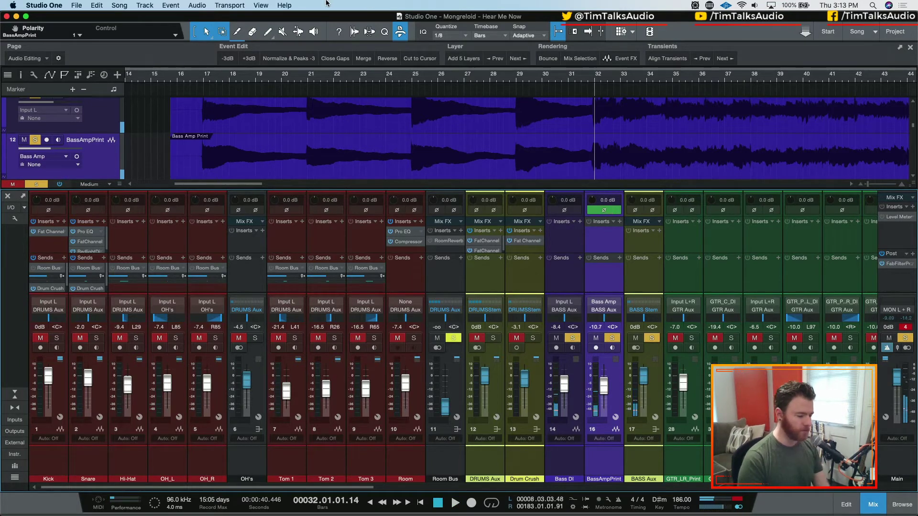
Step: Return the playhead to the first bass note and examine its onset on both bass tracks at waveform level
left_click(202, 81)
key("e")
key("e")
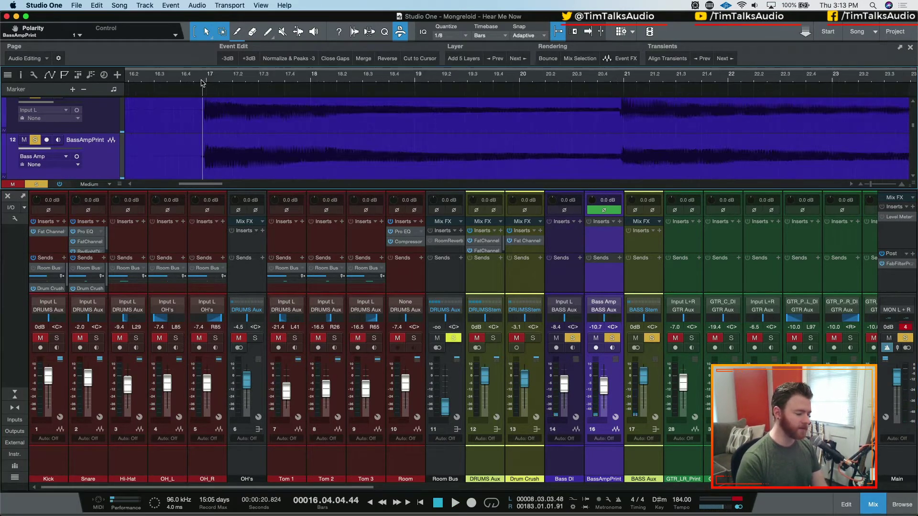
key("e")
key("e")
key("e")
key("e")
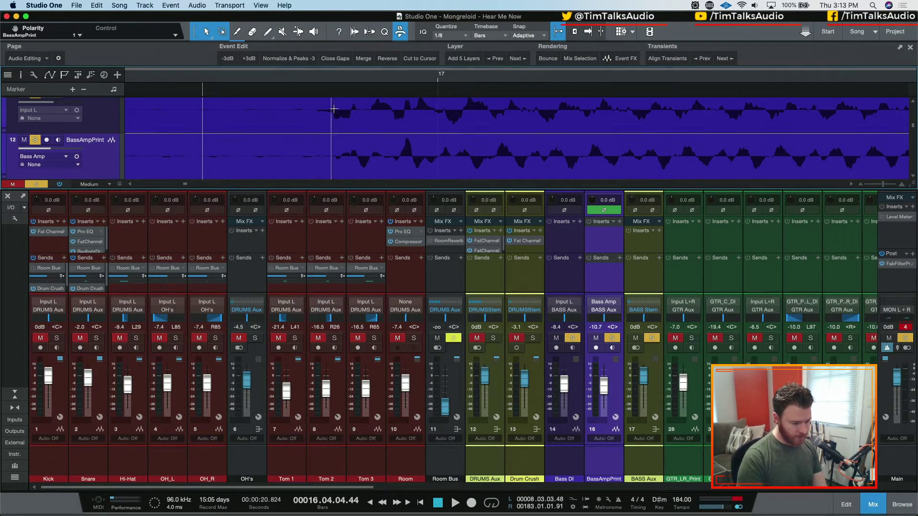
Step: Start and stop playback repeatedly from just before bar 17 to audition the onset of the first bass note
key("space")
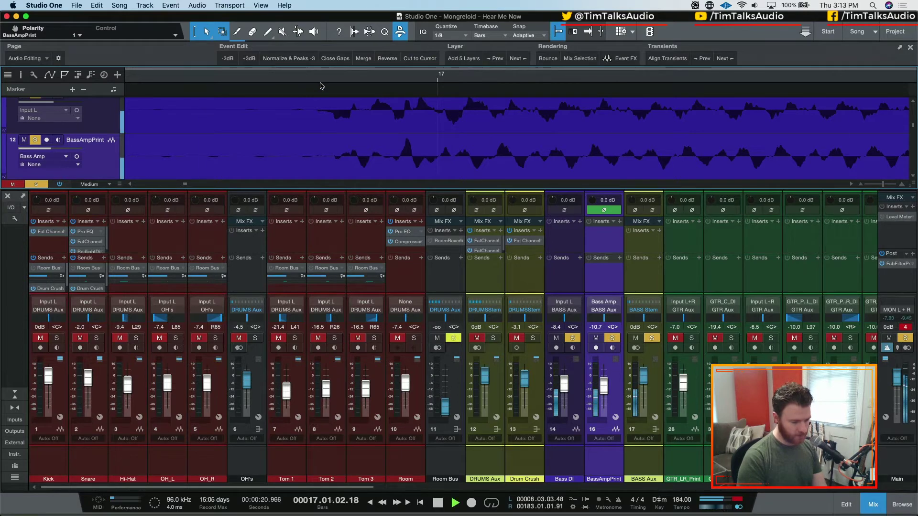
key("space")
key("space")
key("space")
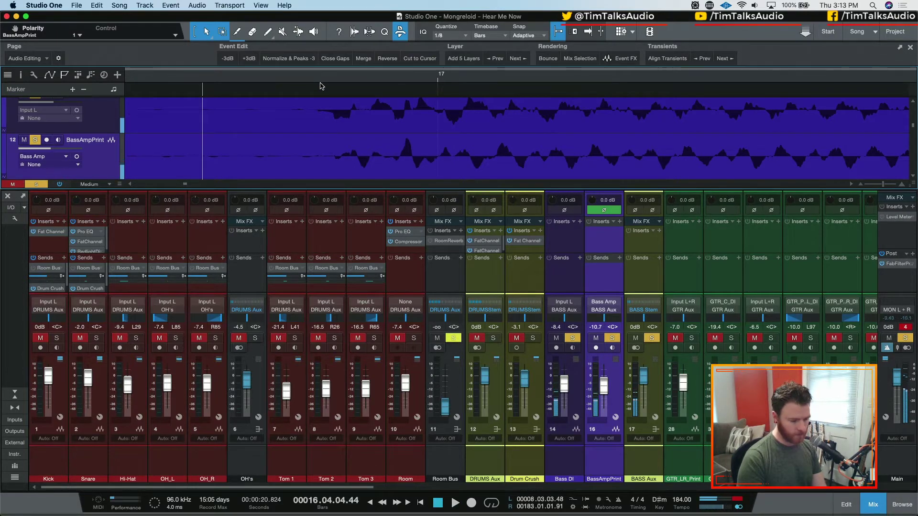
key("space")
key("space")
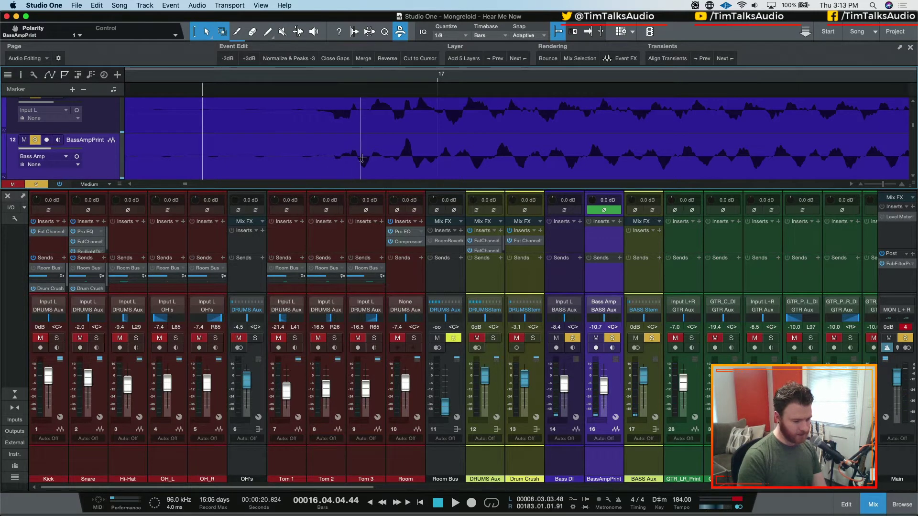
Step: Place the playhead at bar 21, compare the bass waveforms up close there, and select the Bass Amp Print event
key("w")
key("w")
key("w")
key("w")
key("w")
key("w")
key("w")
key("w")
key("w")
key("w")
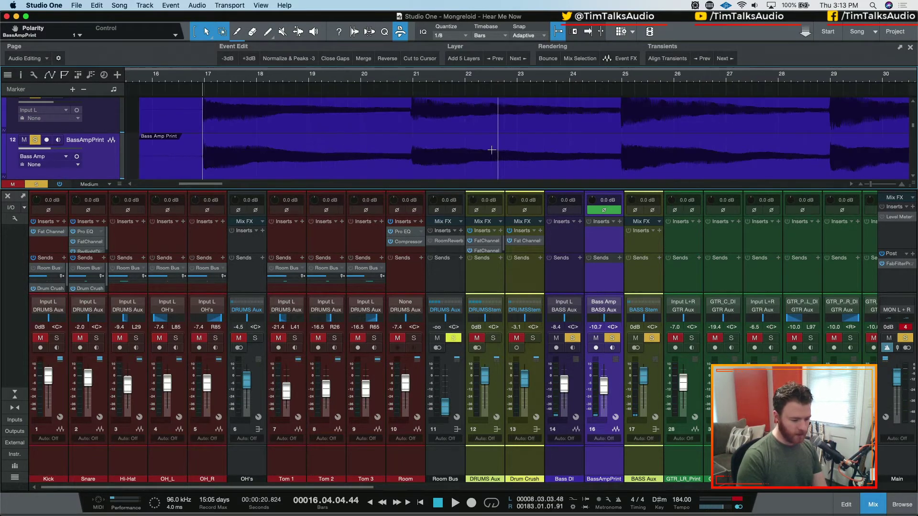
left_click_drag(413, 81, 413, 168)
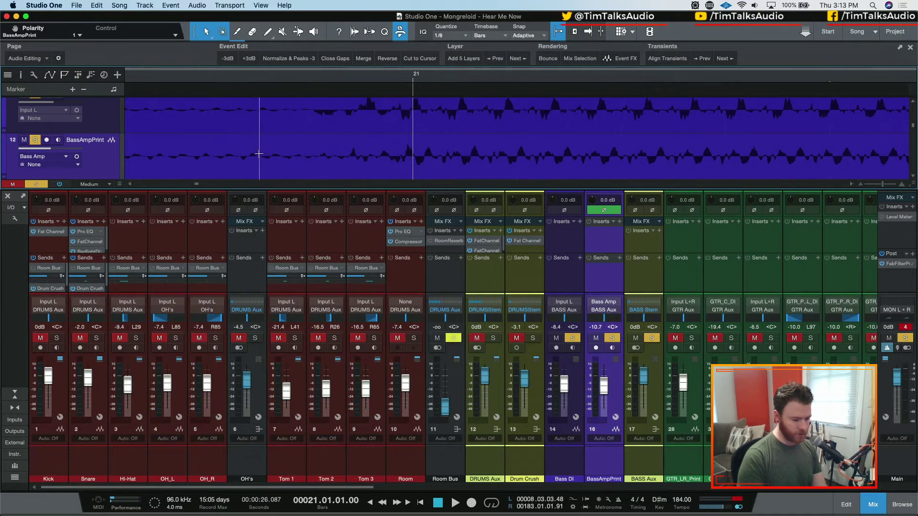
left_click(350, 169)
mouse_move(352, 170)
left_mouse_down()
mouse_move(335, 171)
mouse_move(349, 171)
left_mouse_up()
key("w")
key("w")
key("w")
key("w")
key("w")
key("w")
key("w")
key("w")
key("w")
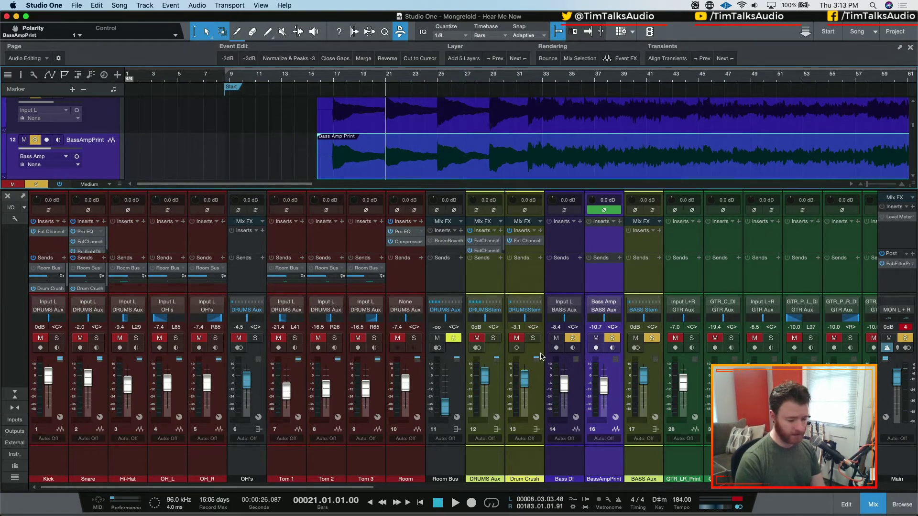
Step: Audition the soloed bass tracks from bar 32 with the amp's polarity inverted, and stop playback
key("space")
key("space")
left_click(534, 79)
key("space")
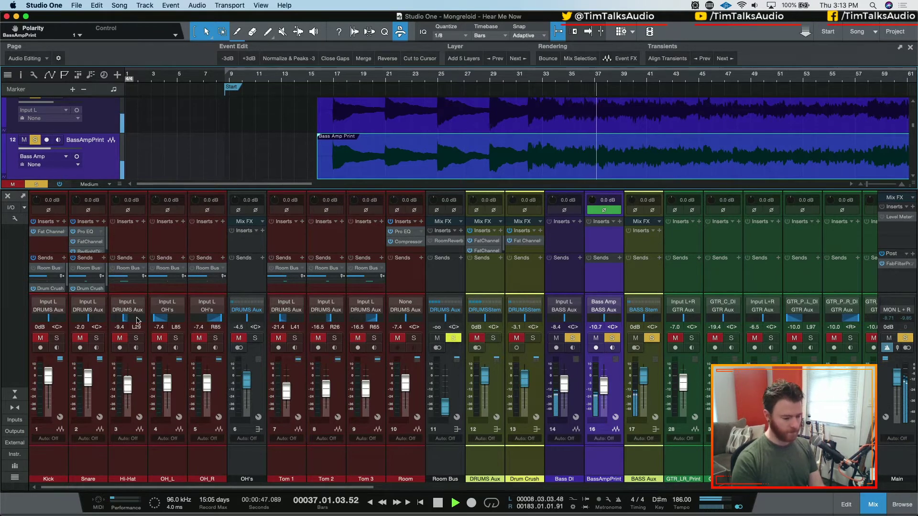
key("space")
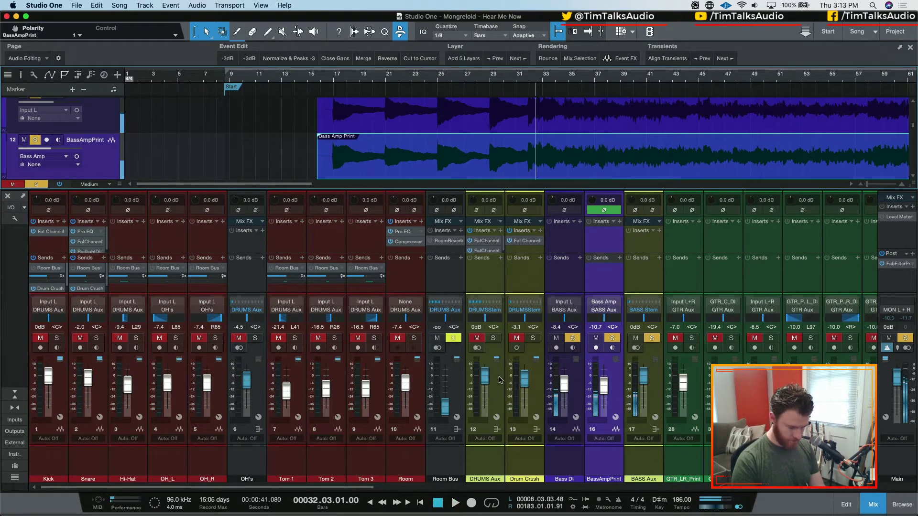
Step: Select DRUMS Aux and Drum Crush together and lower both by 1 dB by setting DRUMS Aux to -1 dB
left_click(502, 375)
left_click(538, 377, "shift")
left_click(476, 327)
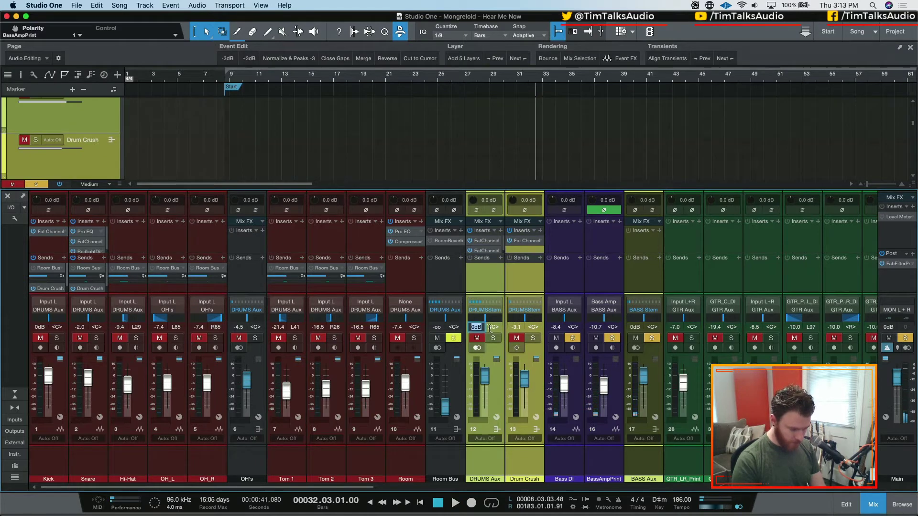
type("-1")
key("Return")
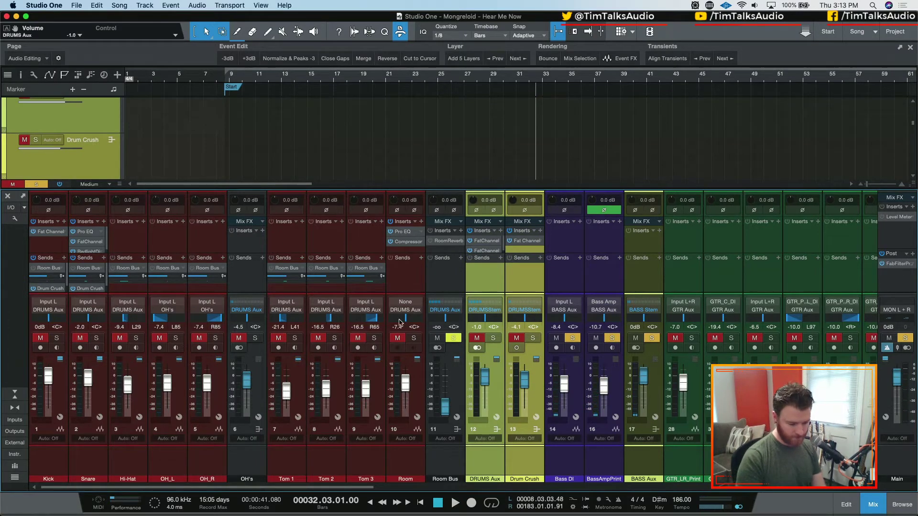
Step: Solo both drum buses, play them with the bass from bar 32, reset the output clip indicator, and select Bass DI
key("s")
key("space")
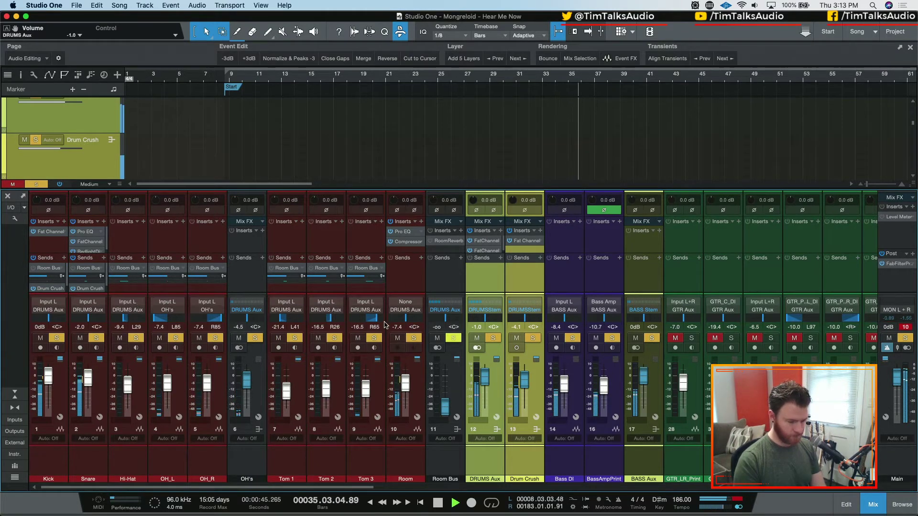
left_click(744, 500)
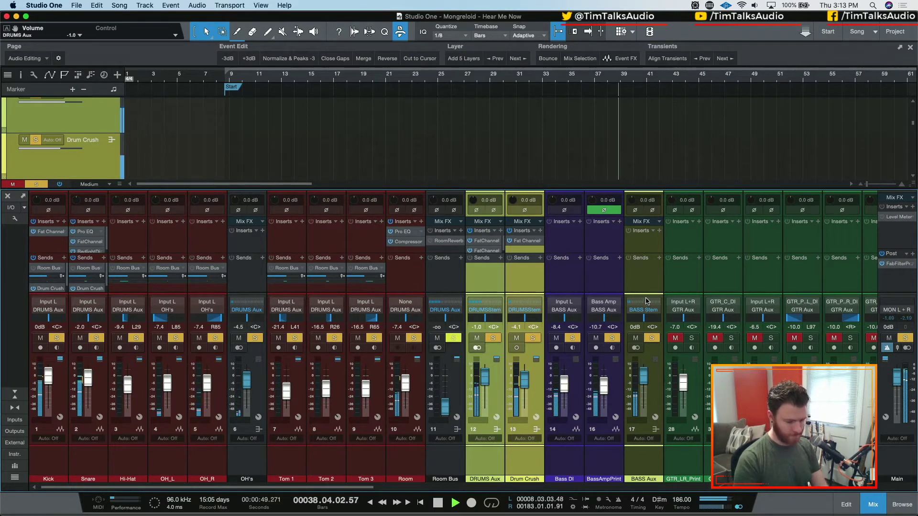
scroll(528, 95, "down", 5)
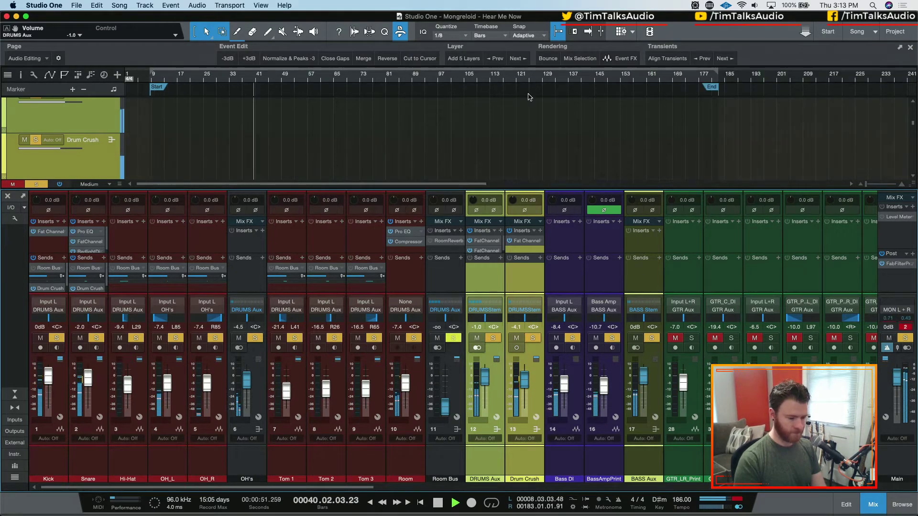
left_click(582, 387)
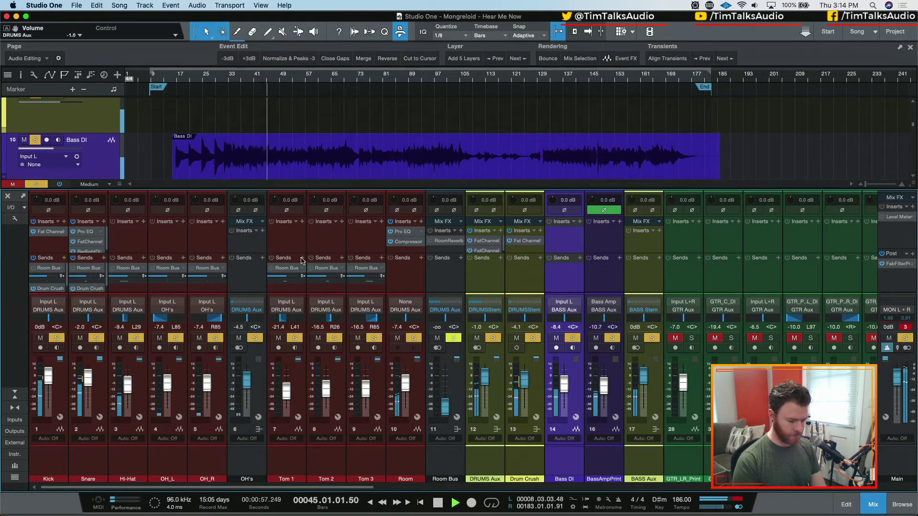
Step: Stop playback, select BASS Aux, and switch that bus to mono
key("space")
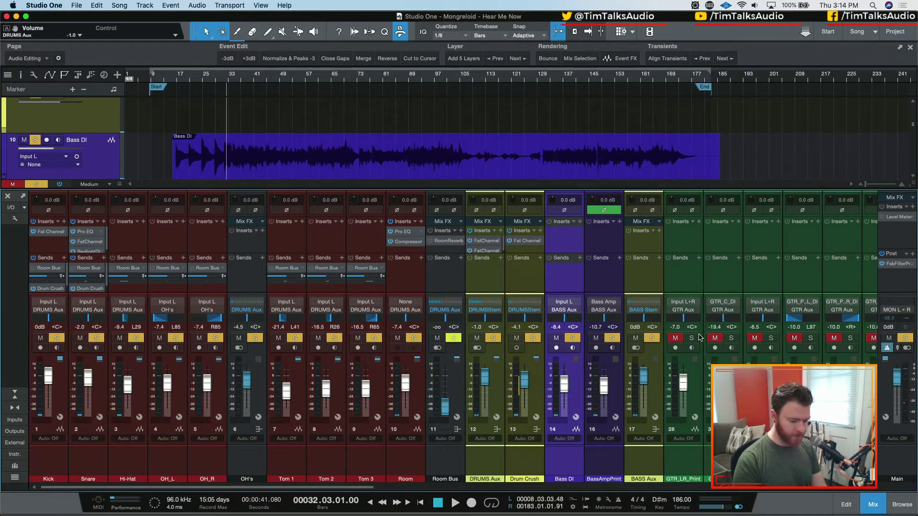
left_click(586, 462)
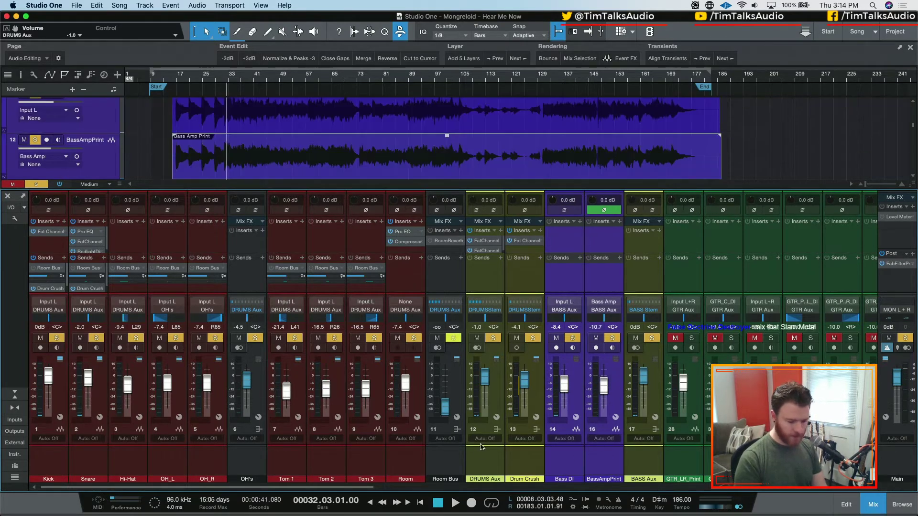
left_click(627, 459)
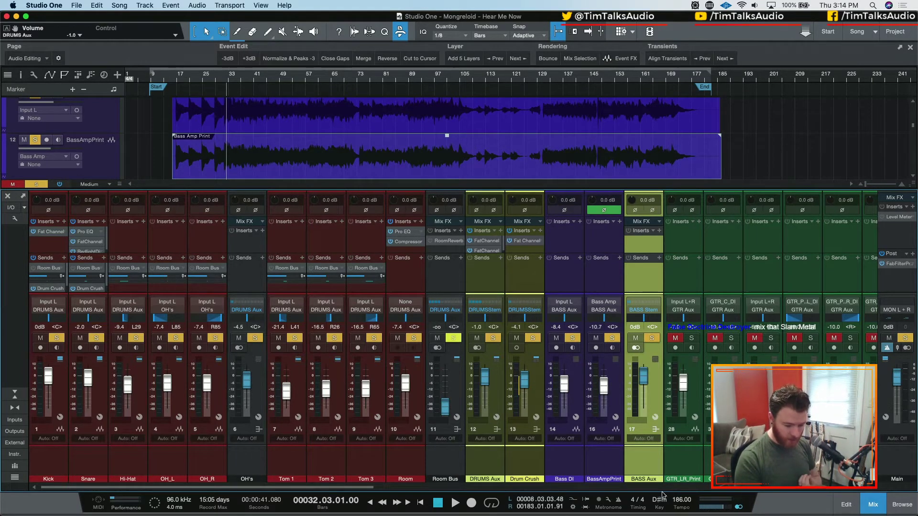
left_click(637, 347)
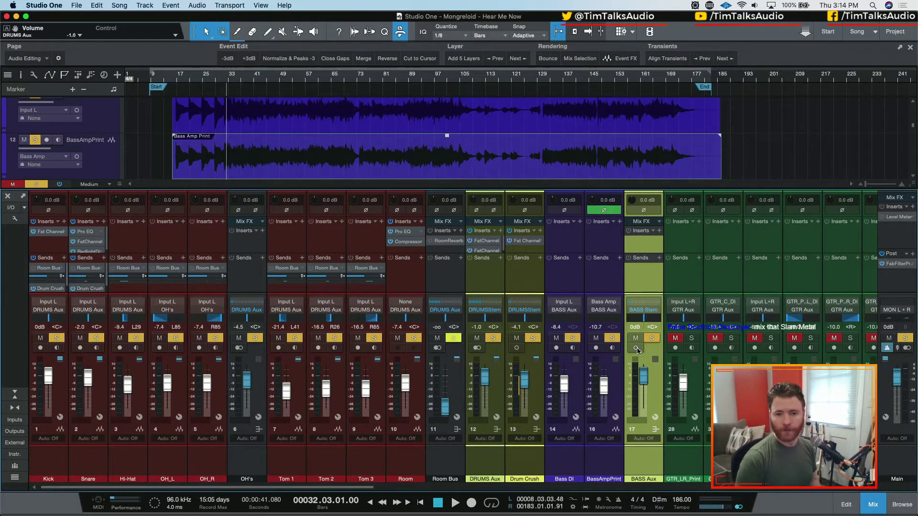
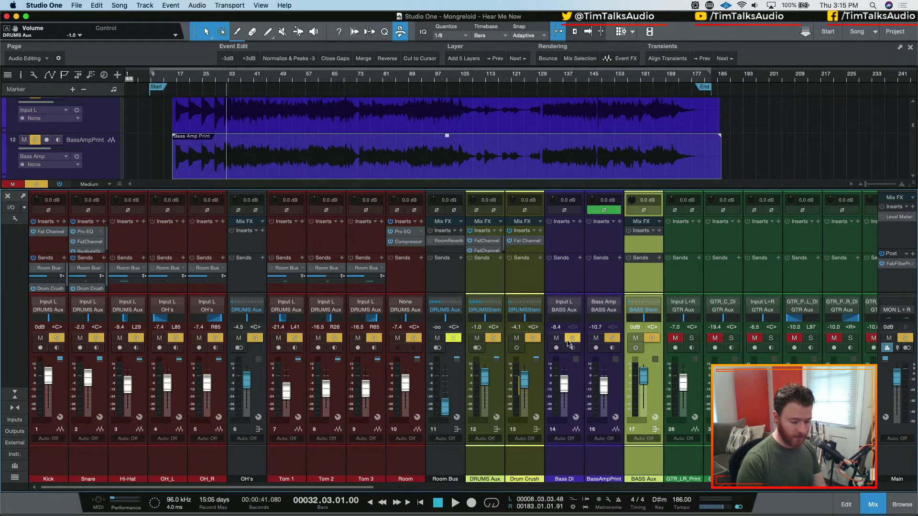
Step: Select DRUMS Aux and Drum Crush together and turn off their solo
left_click(505, 391)
left_click(498, 388, "shift")
key("s")
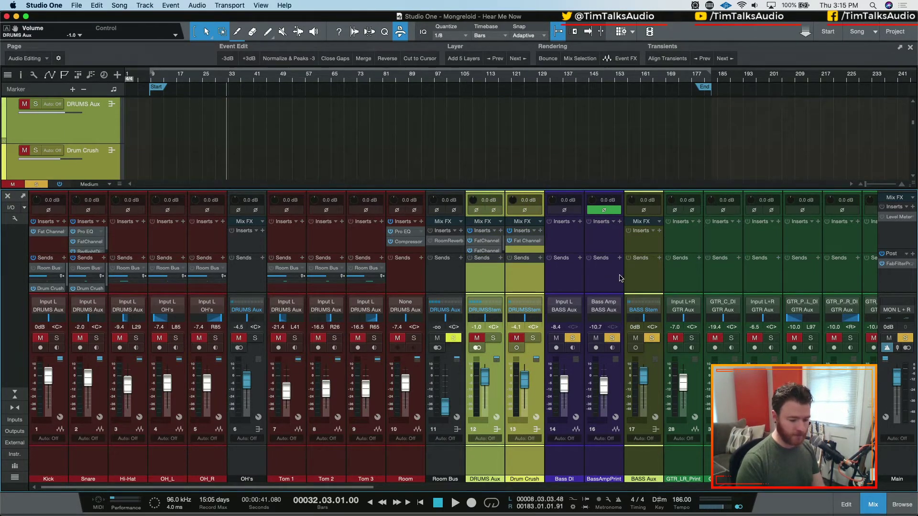
Step: Play the soloed bass tracks from bar 32 and compare BassAmpPrint with its polarity inversion off and on
left_click(611, 249)
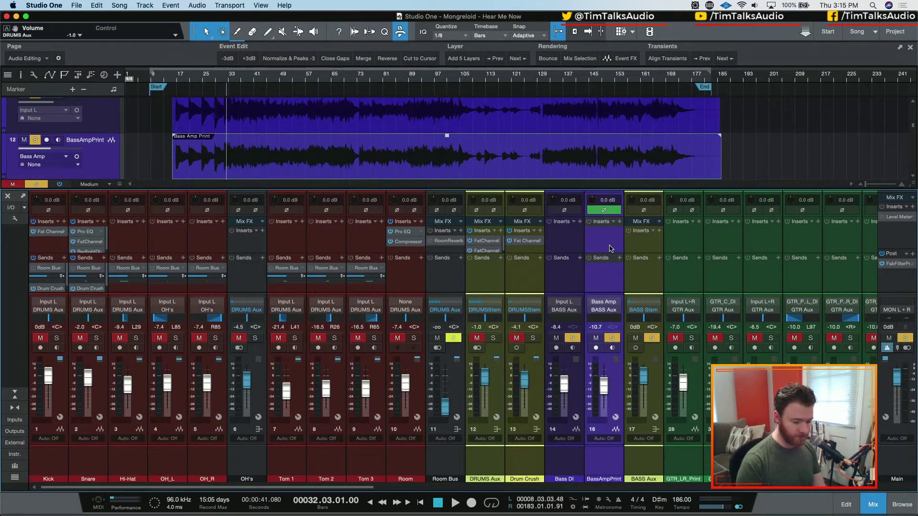
key("space")
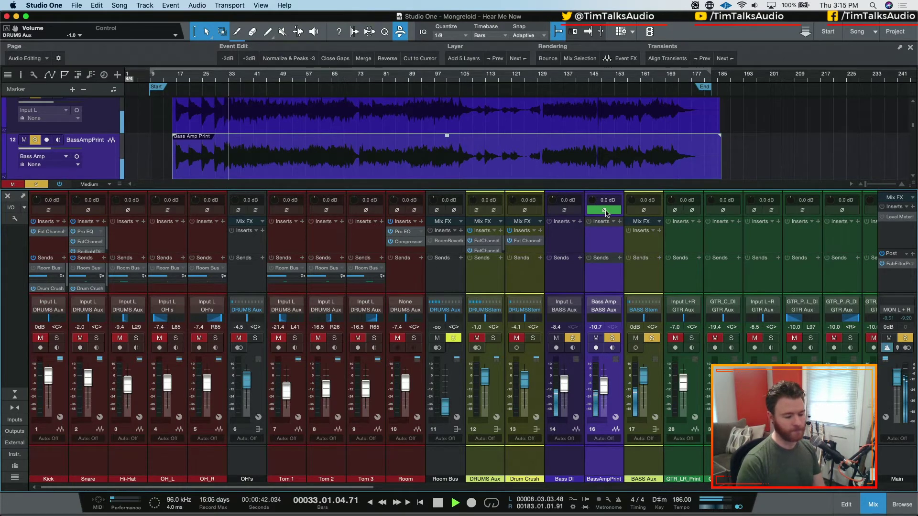
left_click(605, 210)
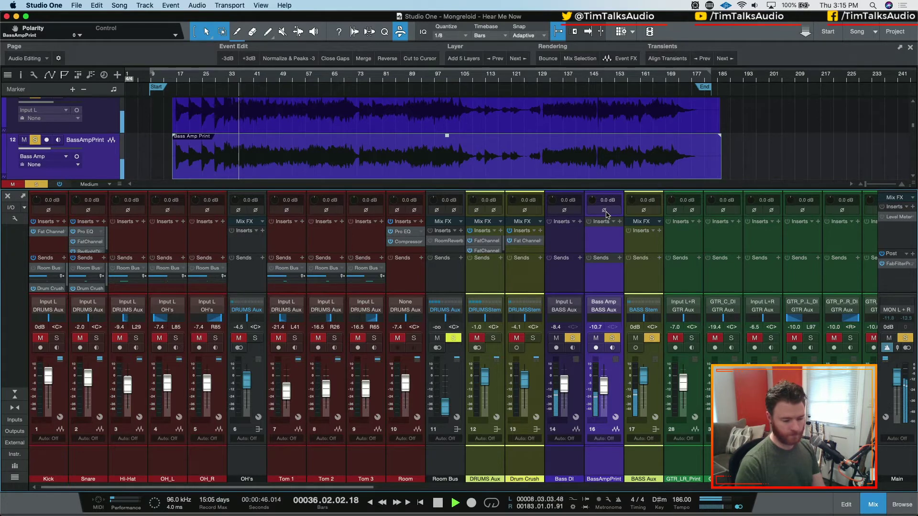
left_click(605, 211)
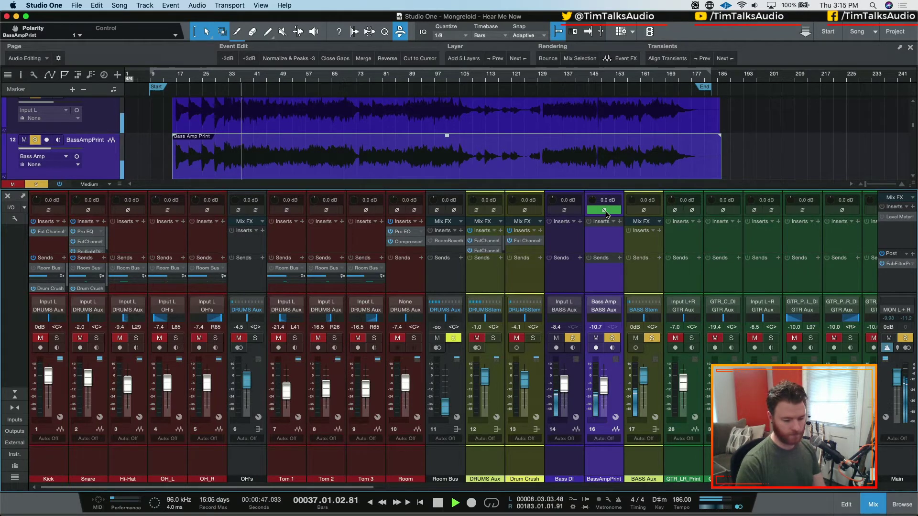
left_click(658, 231)
type("phaser")
key("Return")
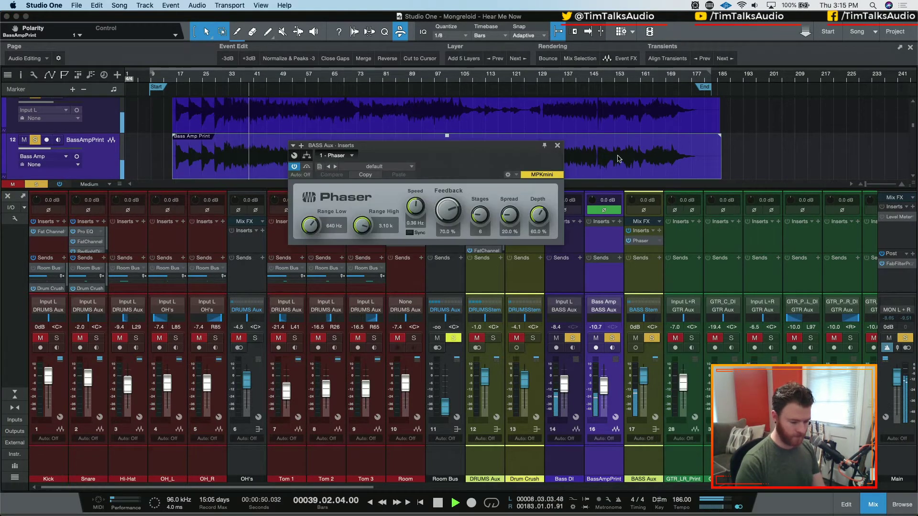
left_click(557, 146)
right_click(659, 241)
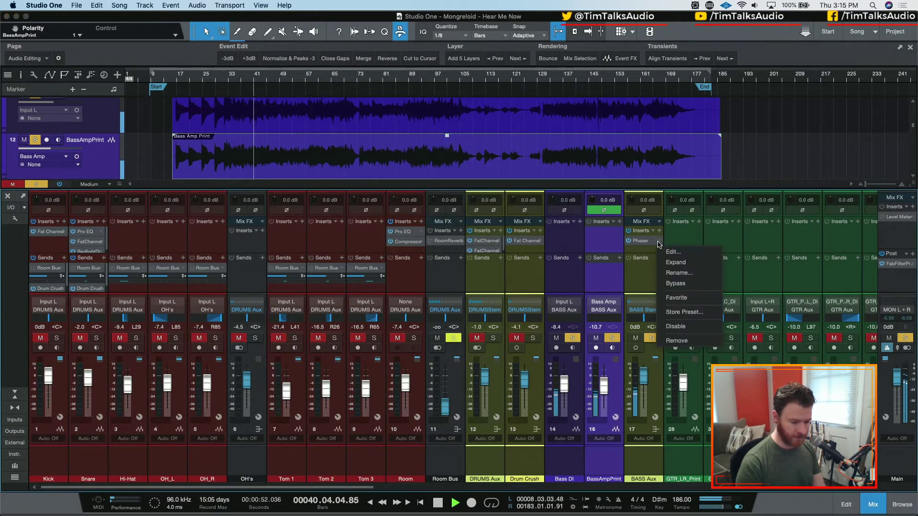
left_click(687, 341)
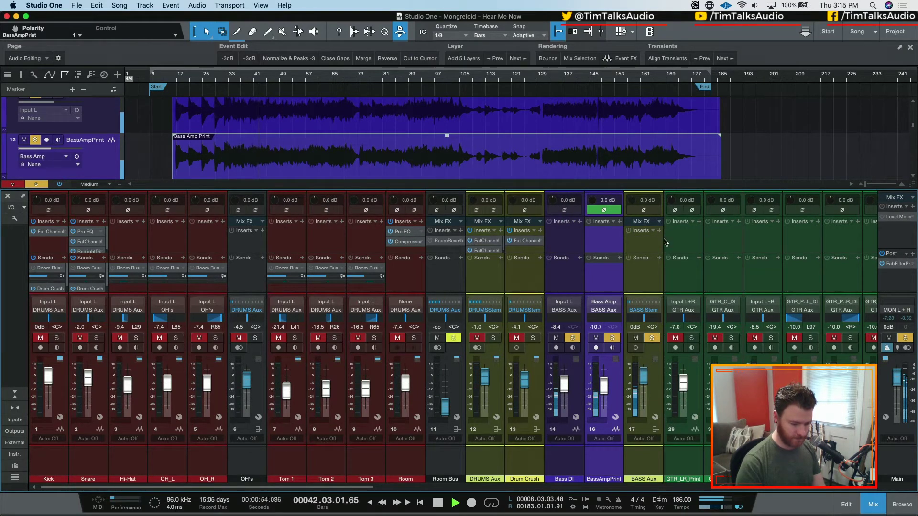
Step: Insert a Phase Meter on BASS Aux and compare its reading with BassAmpPrint's polarity inversion off and on
left_click(660, 233)
type("phase")
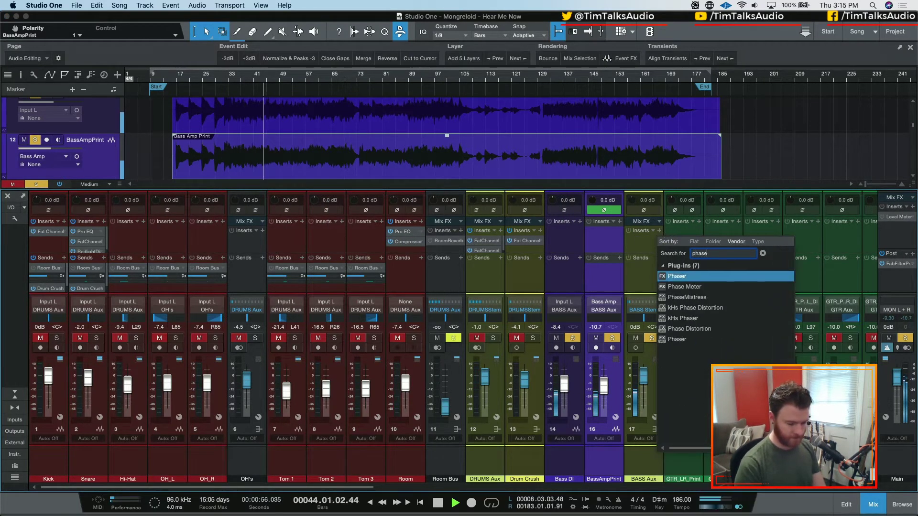
key("Down")
key("Return")
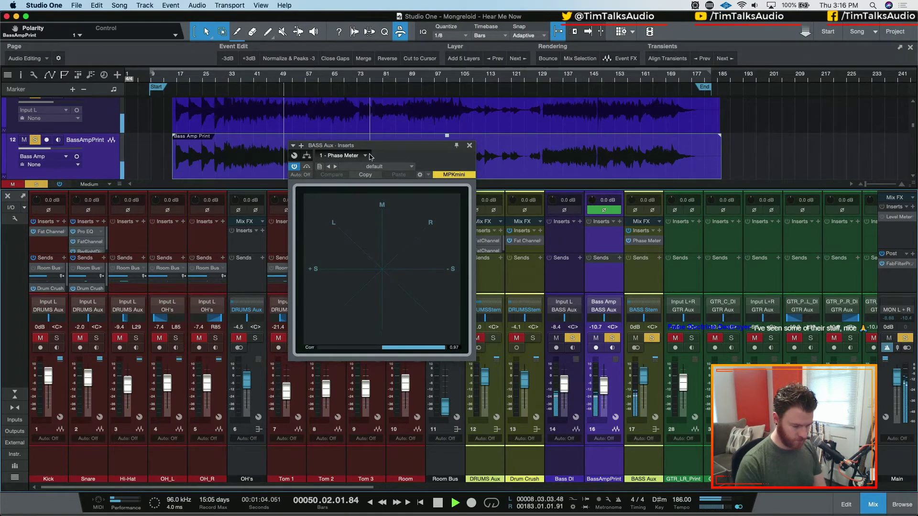
left_click(604, 211)
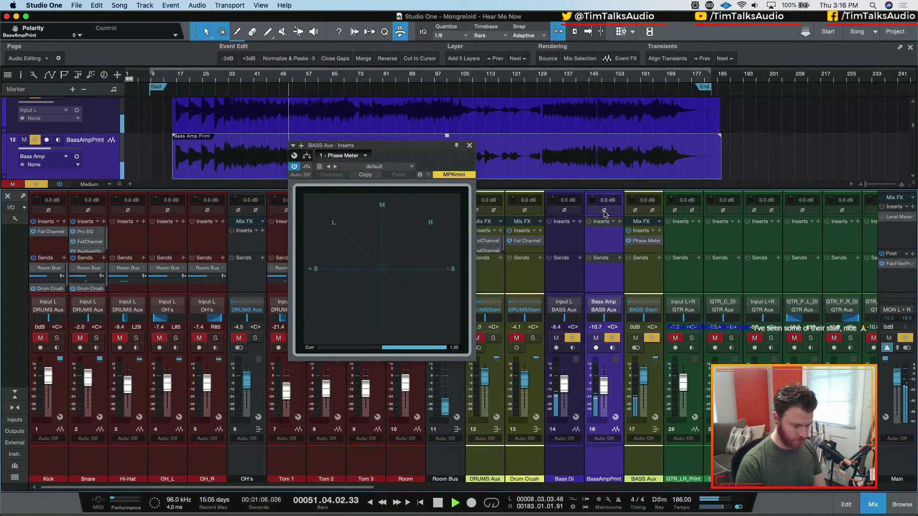
left_click(604, 211)
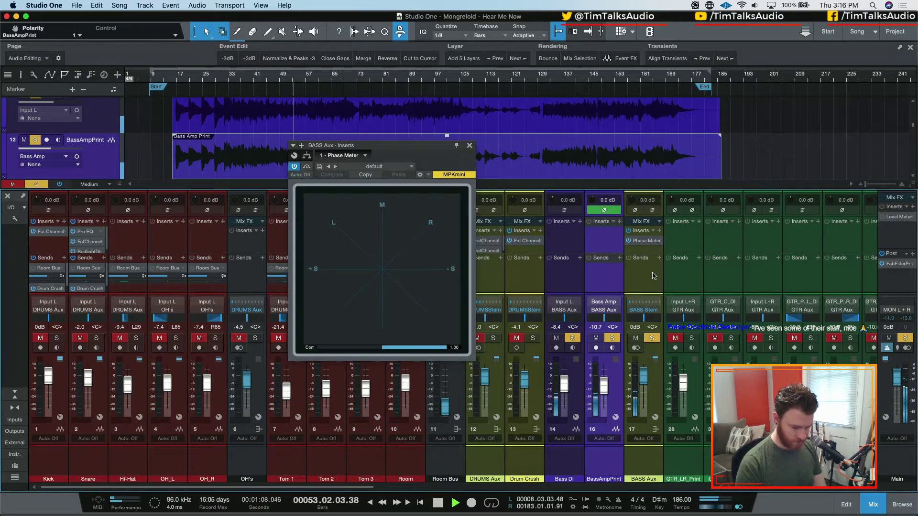
Step: Set BASS Aux to mono, stop playback, and move the Phase Meter from BASS Aux to the Main channel
left_click(645, 250)
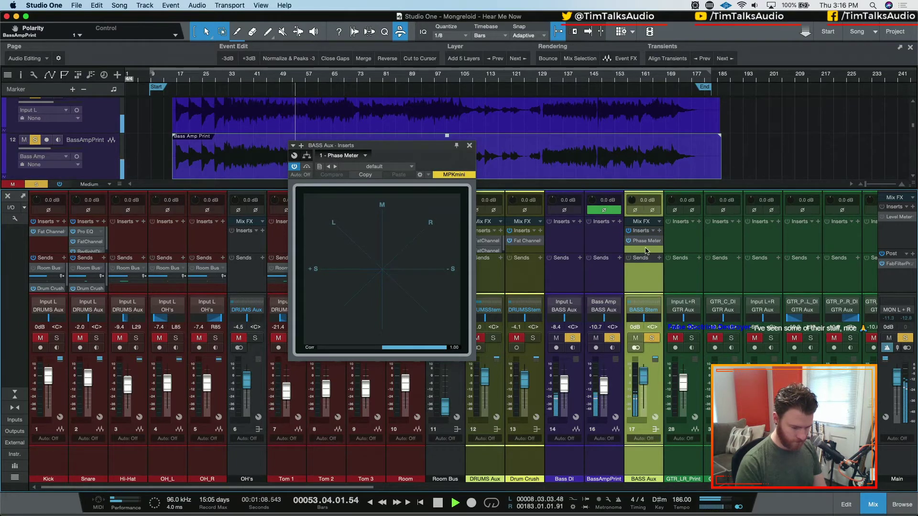
left_click(635, 348)
key("space")
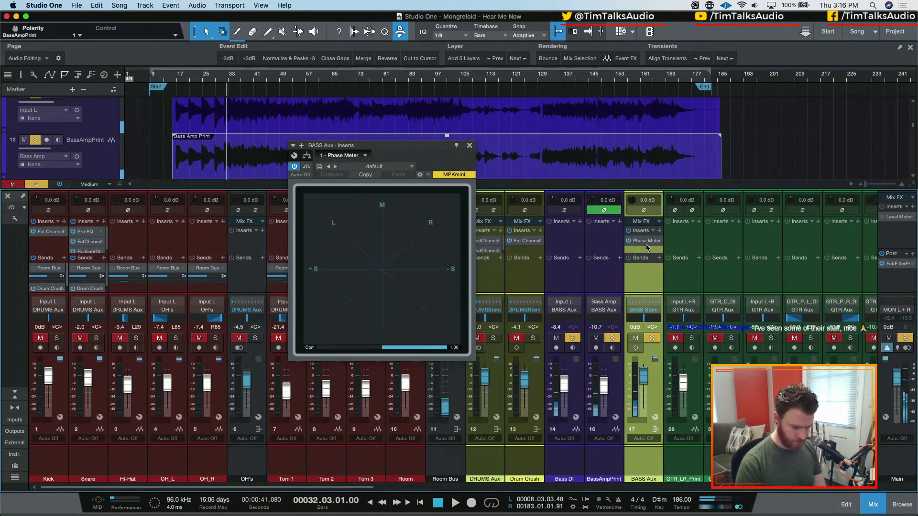
left_click_drag(647, 243, 899, 227)
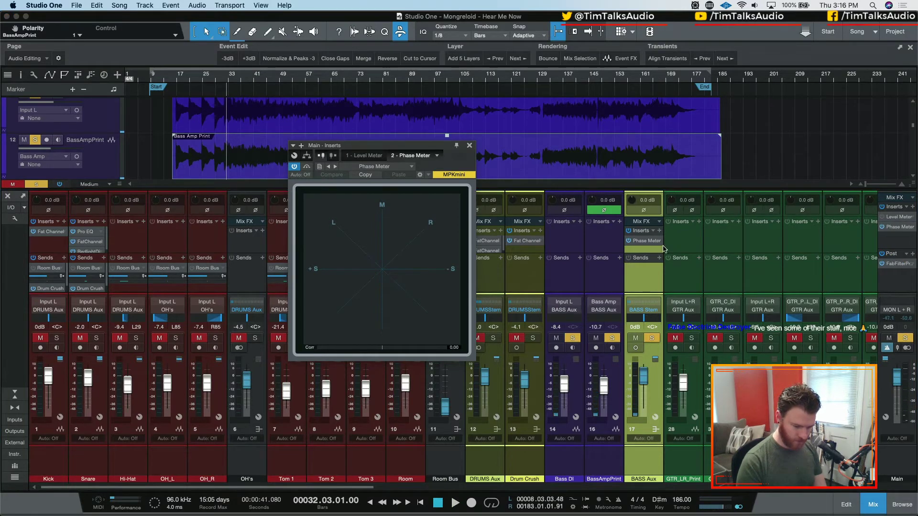
right_click(651, 241)
left_click(712, 339)
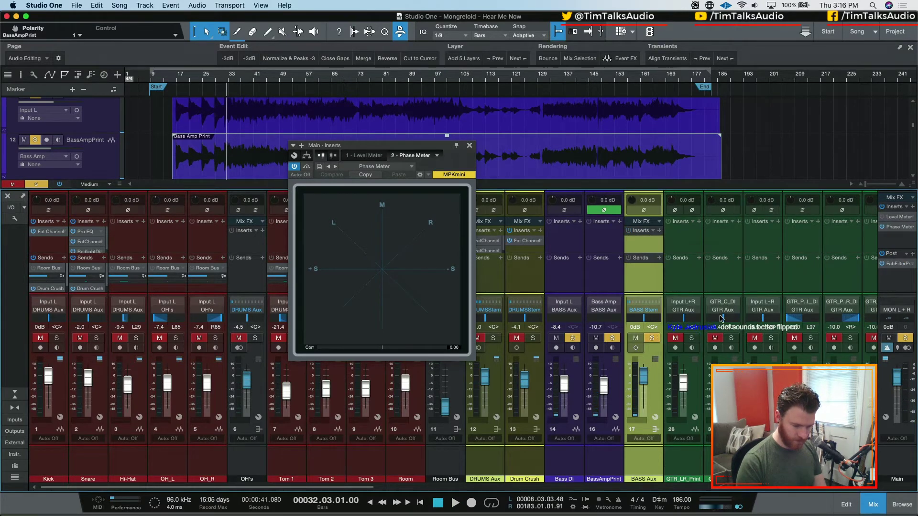
Step: Play from bar 32, set BASS Aux back to stereo, and check both BassAmpPrint polarities on the Phase Meter
key("space")
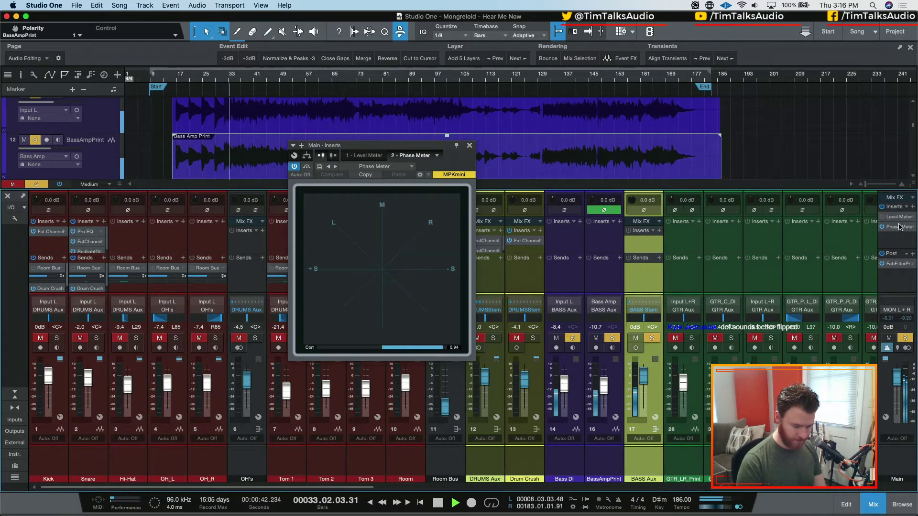
left_click(635, 348)
left_click(610, 210)
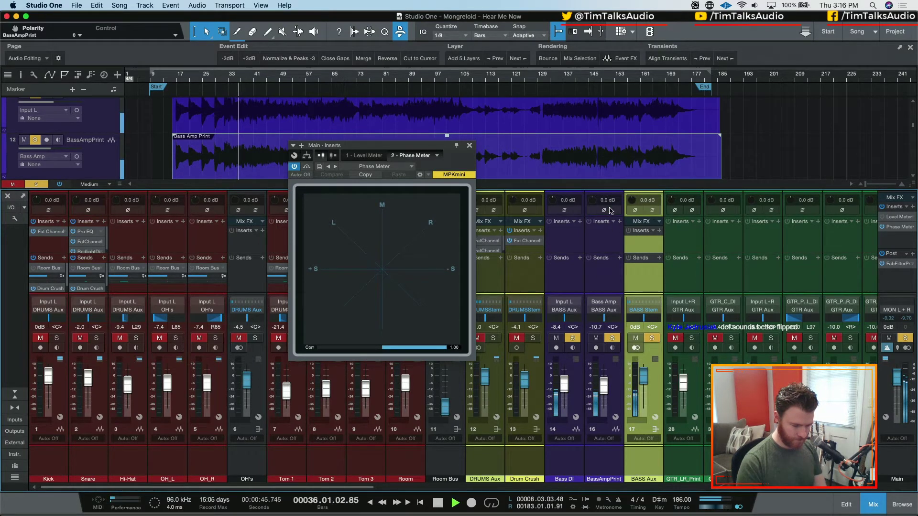
left_click(604, 210)
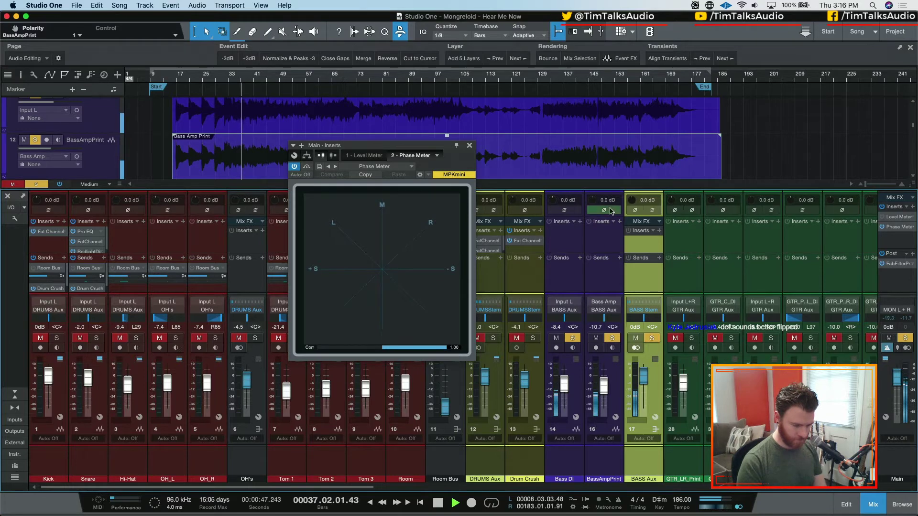
Step: Stop playback and remove the Phase Meter from the Main channel
key("space")
right_click(890, 231)
left_click(875, 327)
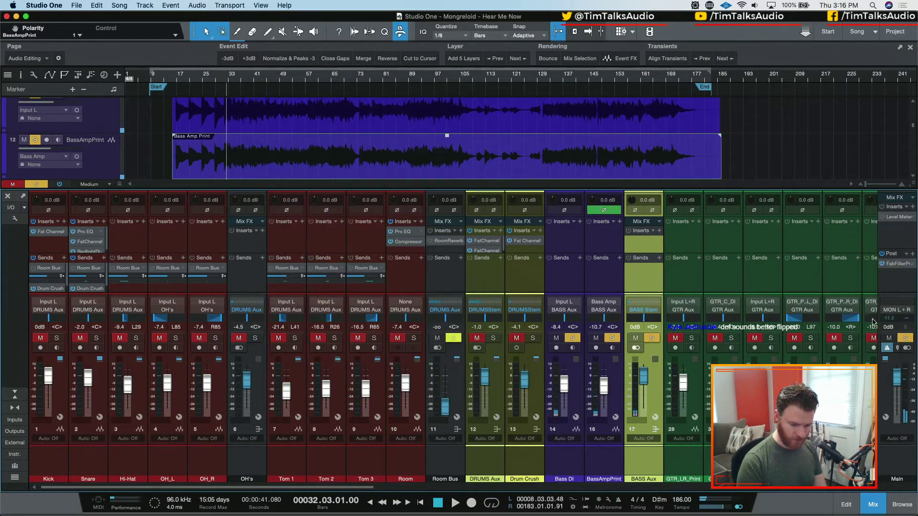
Step: Audition the soloed bass tracks from bar 32 with BassAmpPrint's polarity inversion off, and stop playback
left_click(574, 244)
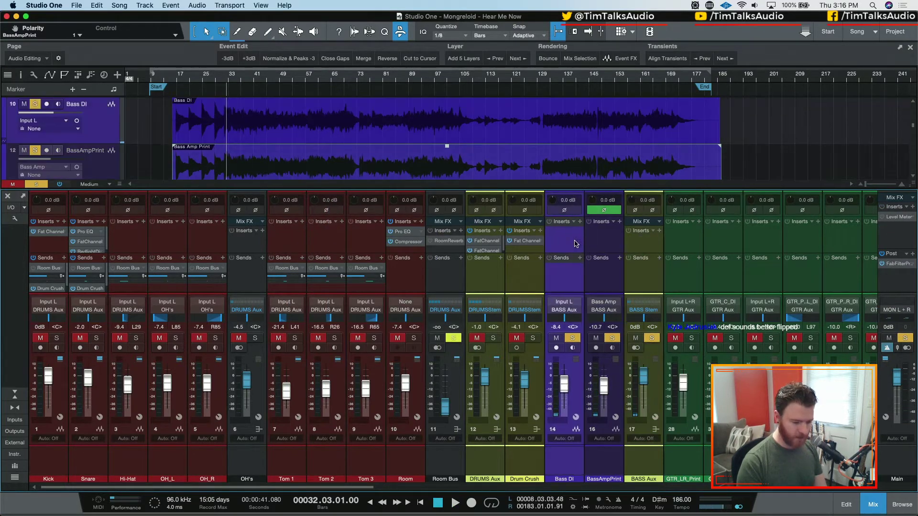
left_click(614, 211)
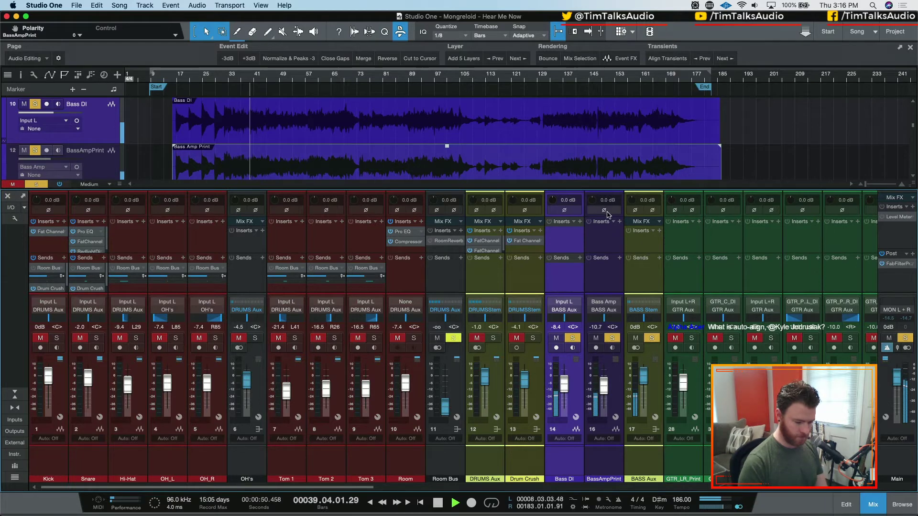
key("space")
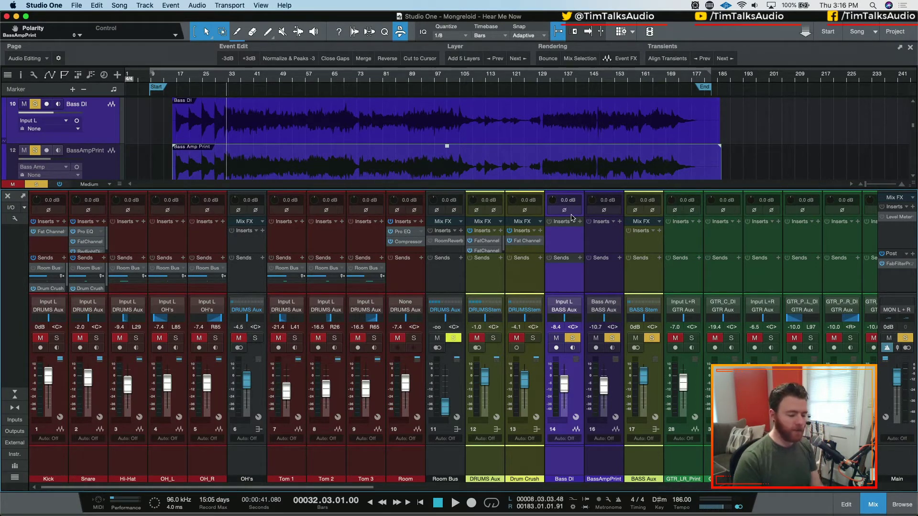
Step: Invert BassAmpPrint's polarity again and play from bar 32 with Kick soloed alongside the bass tracks
left_click(605, 230)
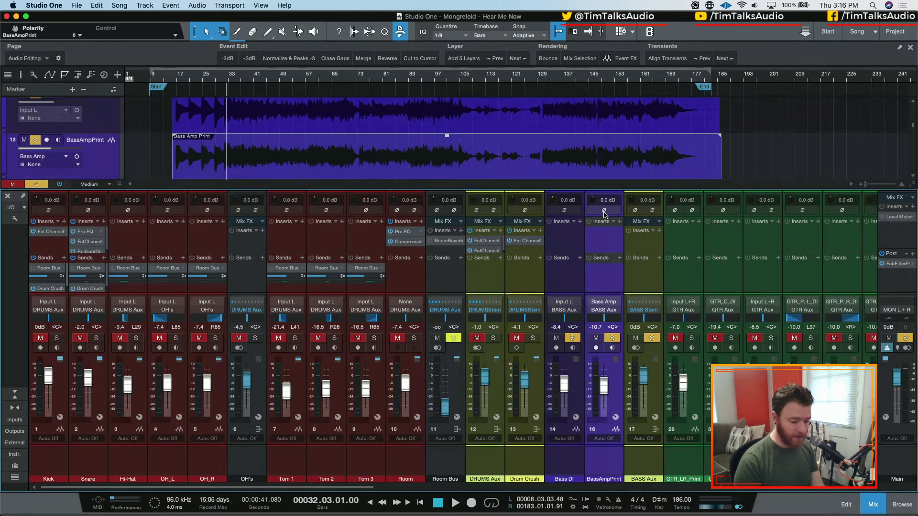
left_click(612, 211)
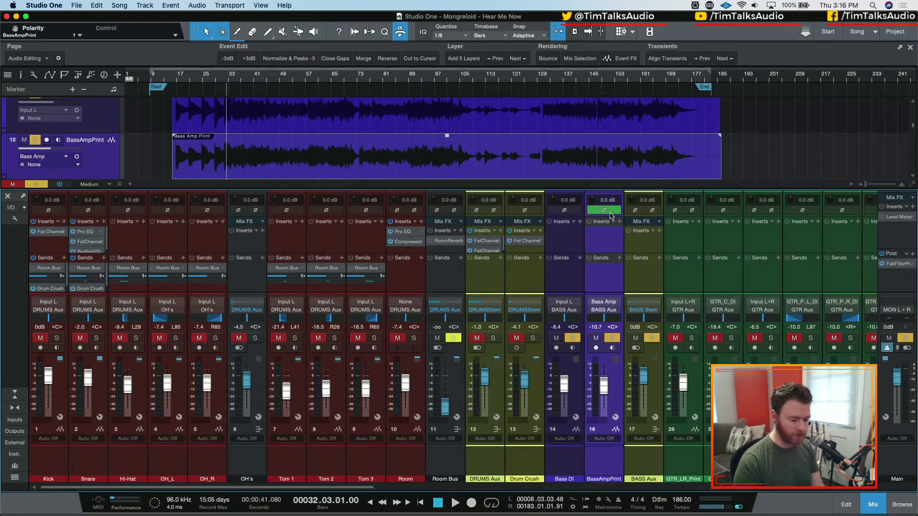
key("space")
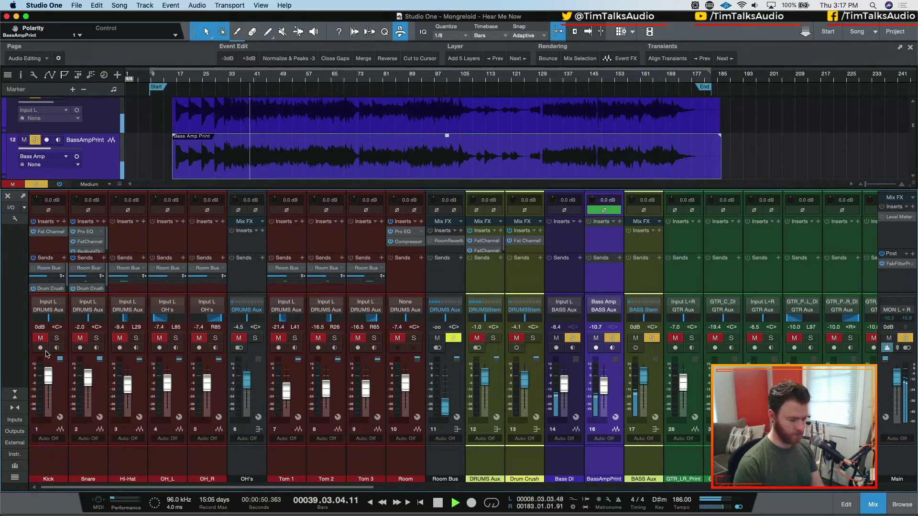
left_click(56, 338)
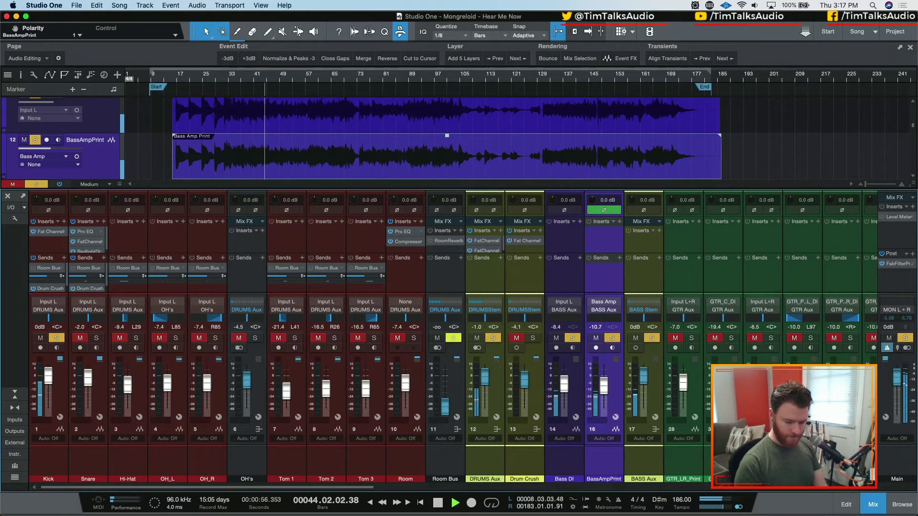
Step: Stop playback and insert the VU Meter on the Mix channel
left_click_drag(348, 487, 848, 489)
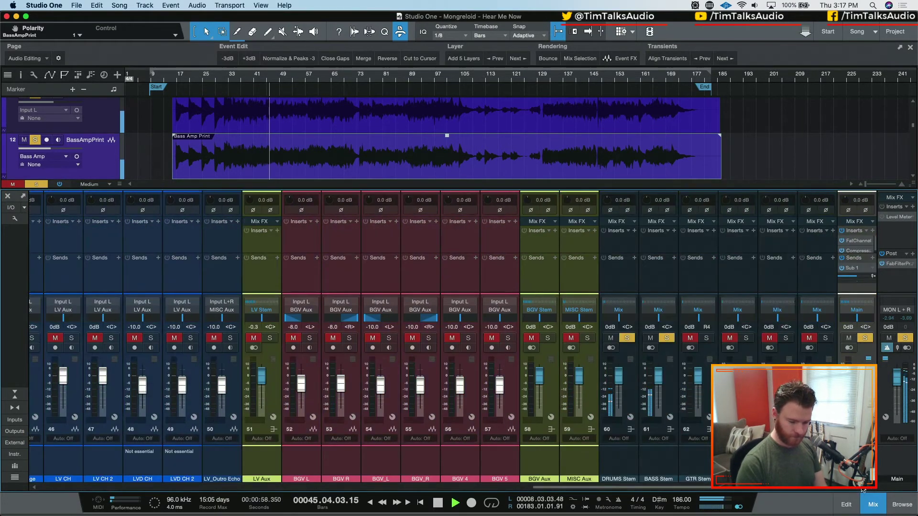
key("space")
left_click(873, 230)
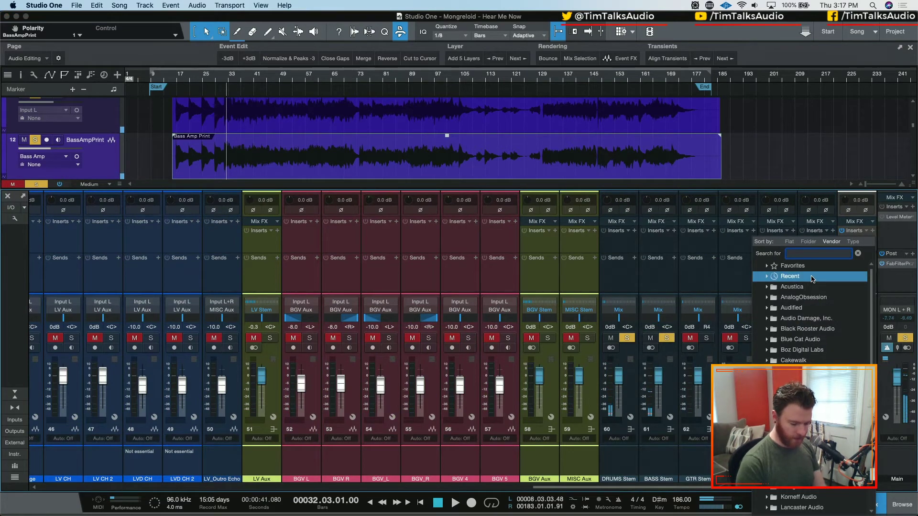
type("vu")
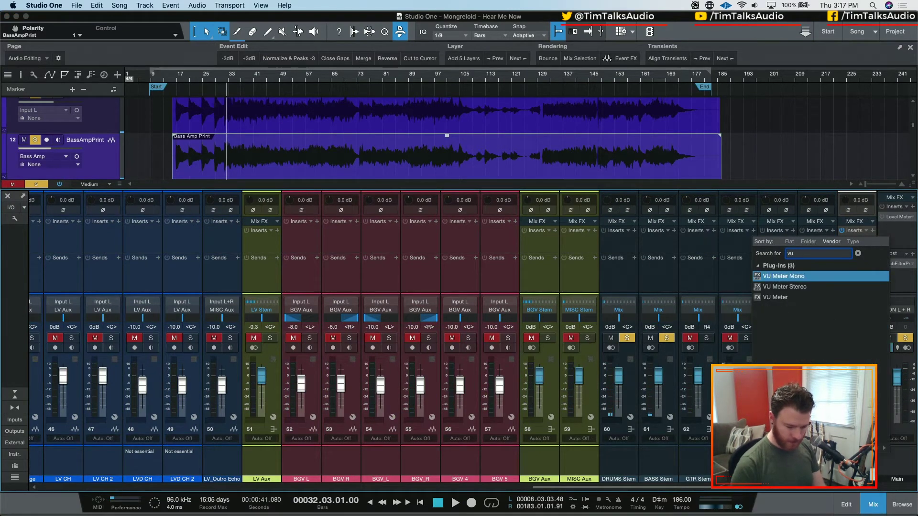
key("Down")
key("Down")
key("Return")
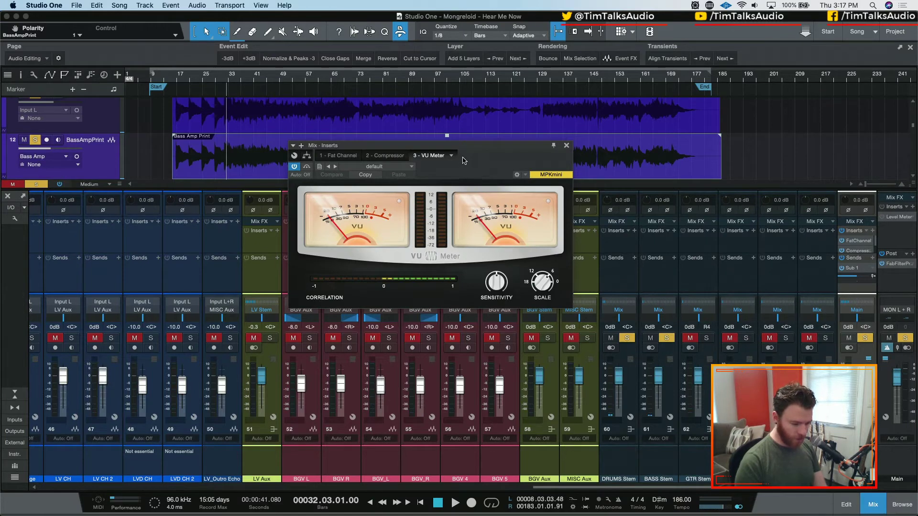
Step: Move the VU Meter to the first insert slot on the Mix channel and set its scale to 18
left_click_drag(444, 158, 330, 157)
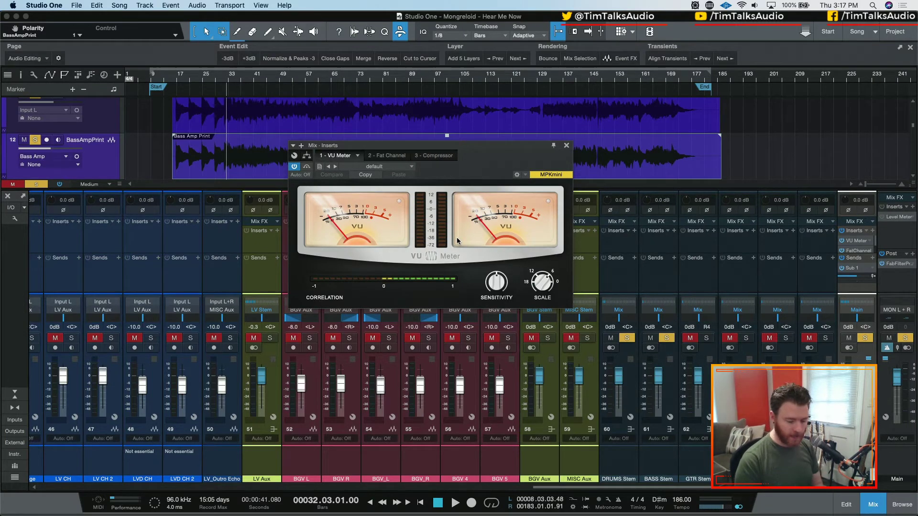
left_click_drag(543, 286, 542, 276)
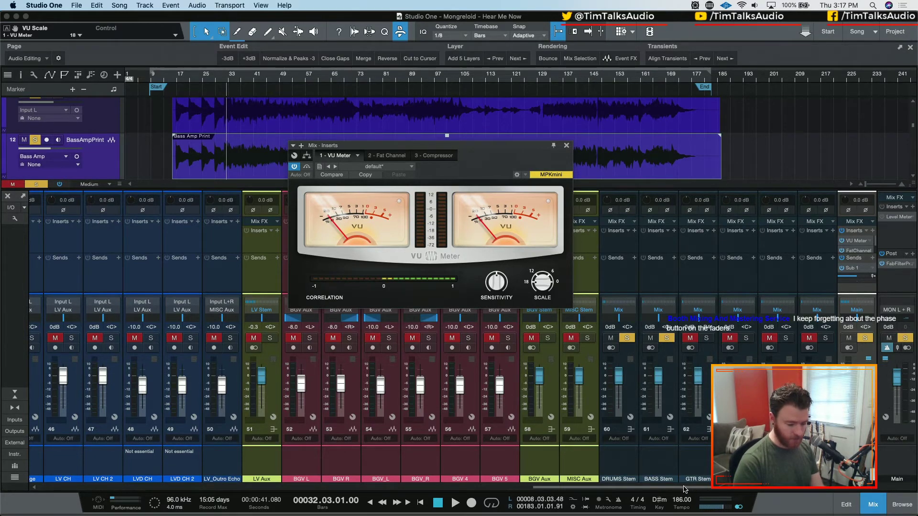
left_click_drag(687, 488, 75, 500)
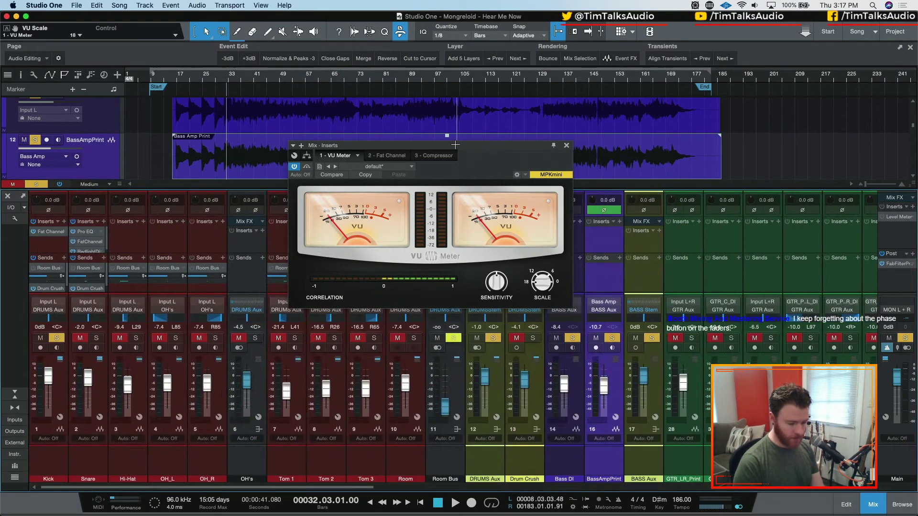
left_click_drag(464, 145, 663, 27)
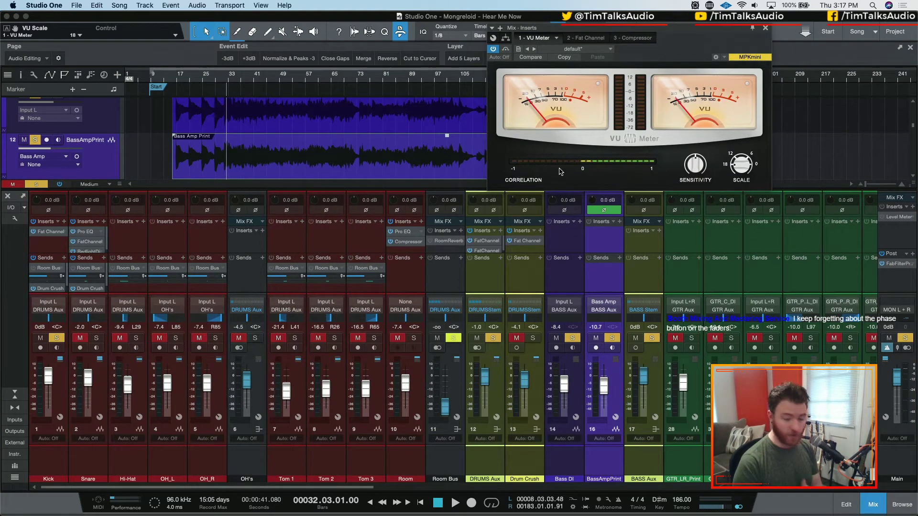
Step: Play from bar 32 with Bass DI unsoloed, check the kick and BassAmpPrint levels on the VU Meter, and stop playback
key("space")
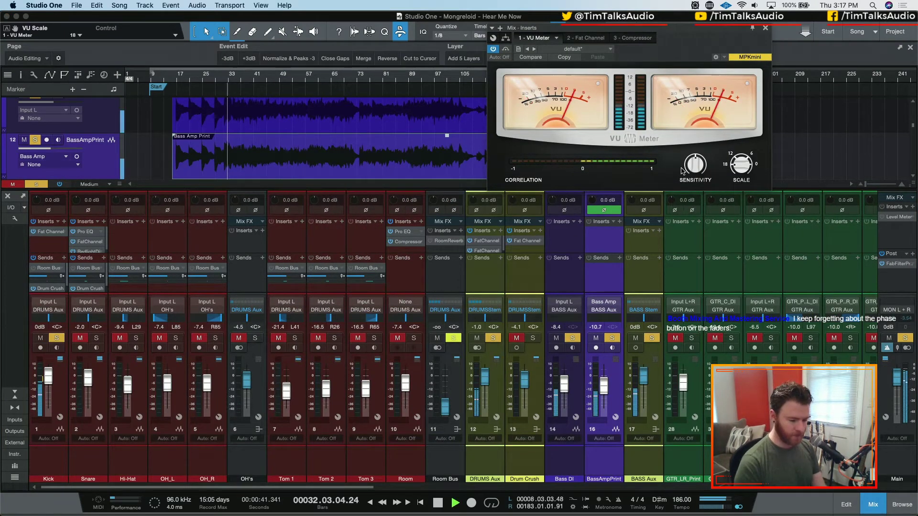
left_click(651, 338)
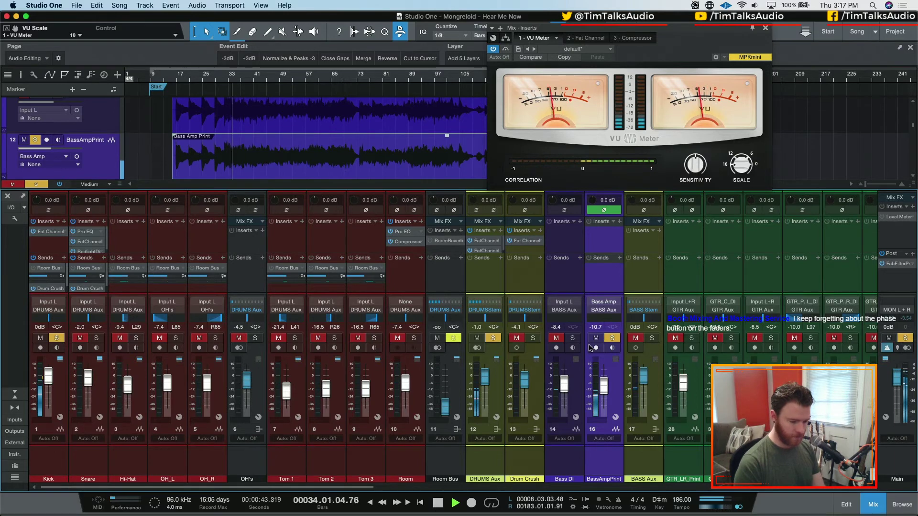
key("space")
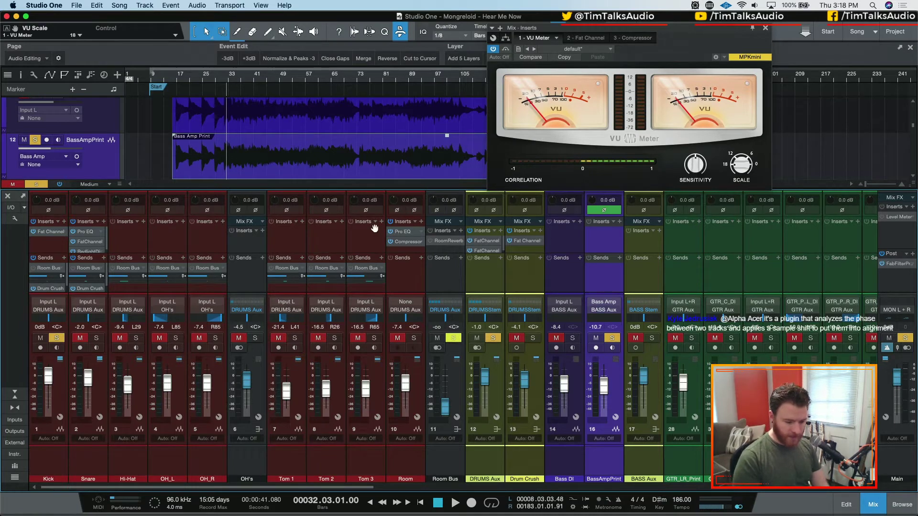
key("space")
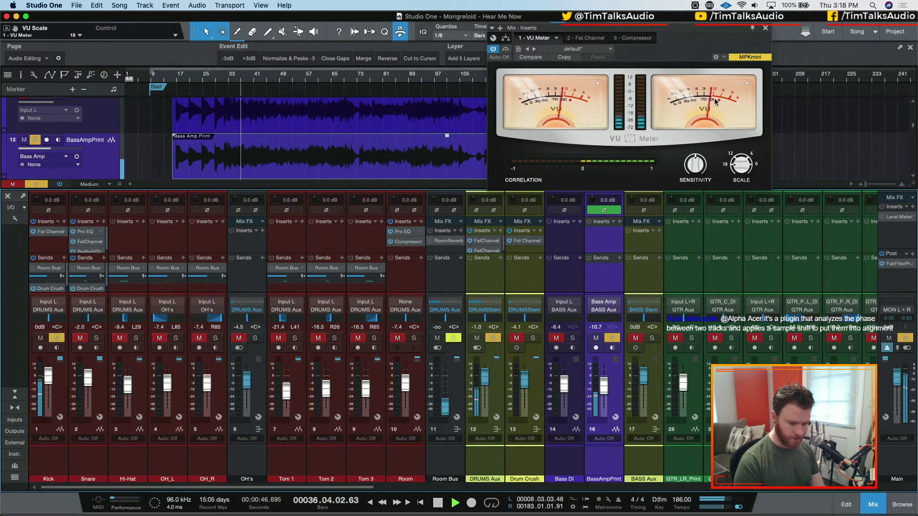
key("space")
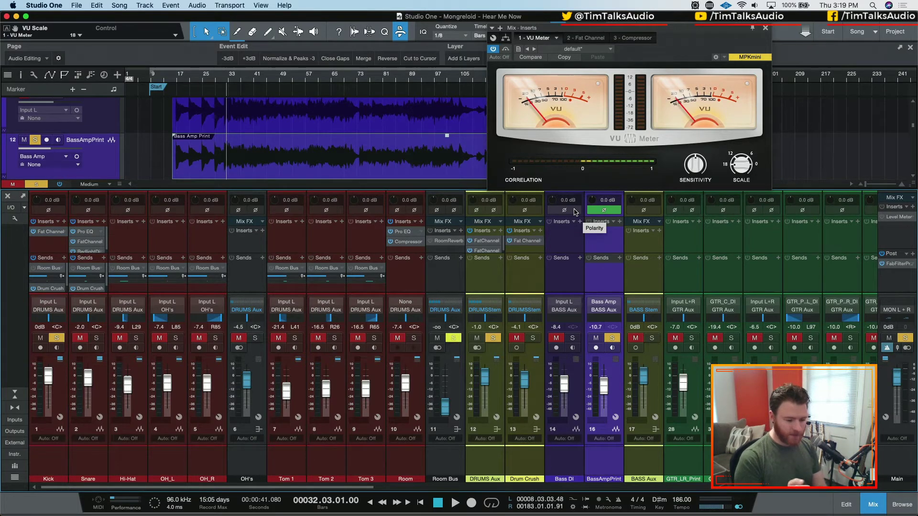
Step: Solo Bass DI again, play from bar 32, and set the Bass DI level to -6 dB
left_click(572, 338)
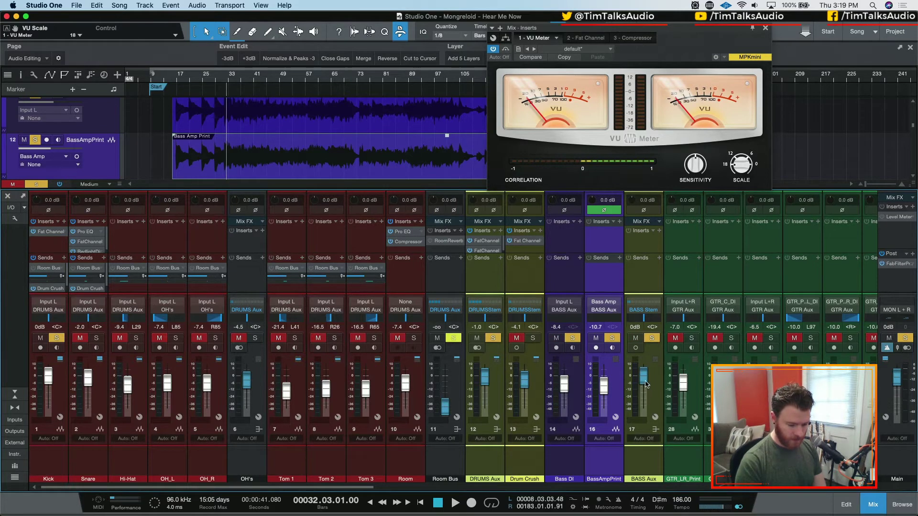
key("space")
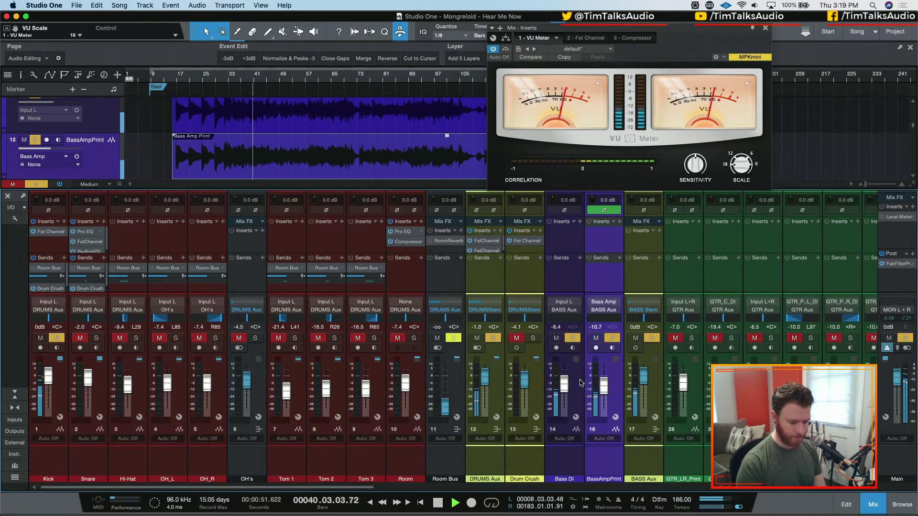
left_click(562, 335)
left_click(557, 327)
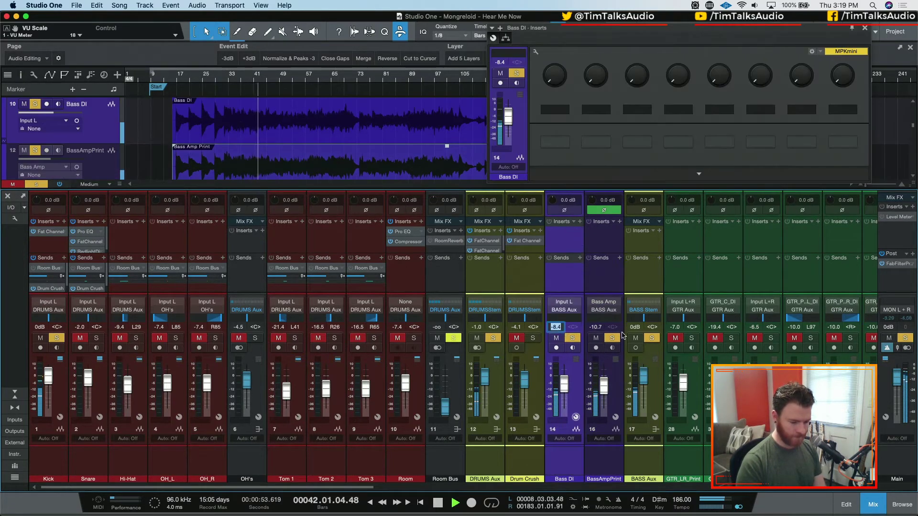
type("-6")
key("Return")
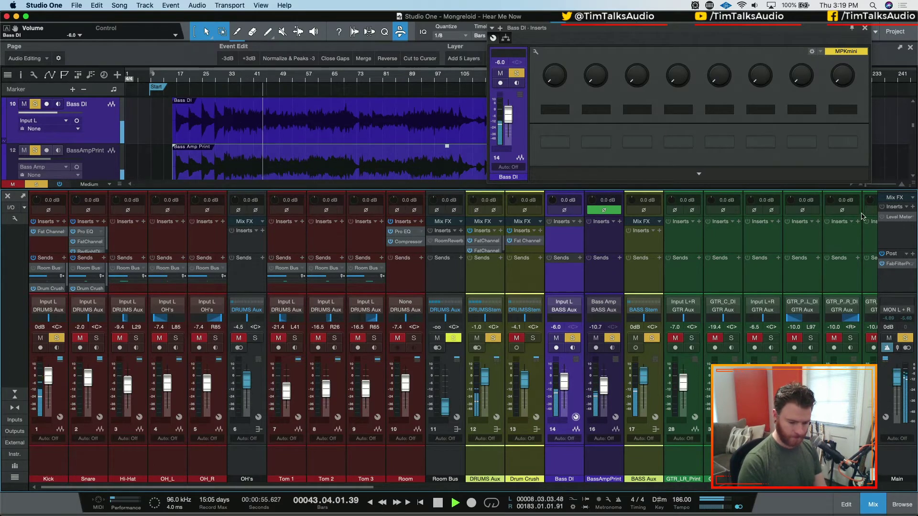
Step: Reopen the Mix channel's VU Meter, check the combined kick and bass level from bar 32, and close it with playback stopped
scroll(861, 225, "right", 20)
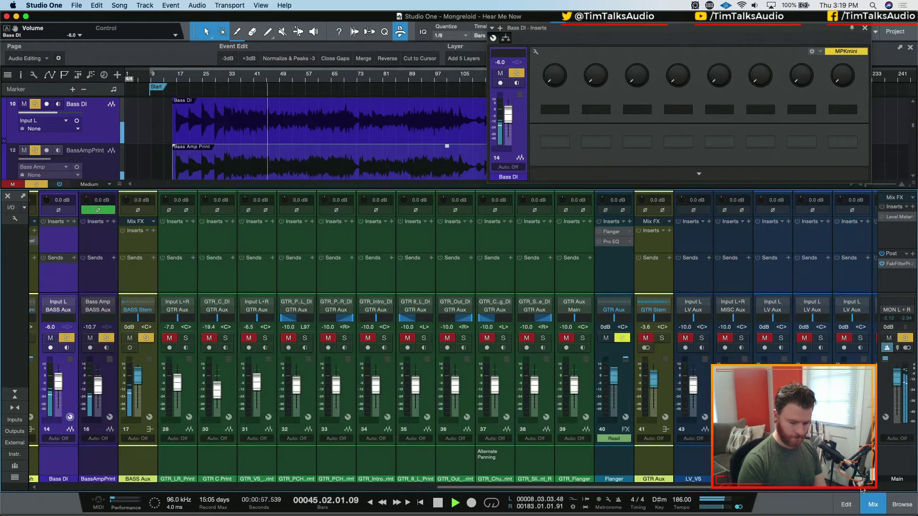
left_click(856, 241)
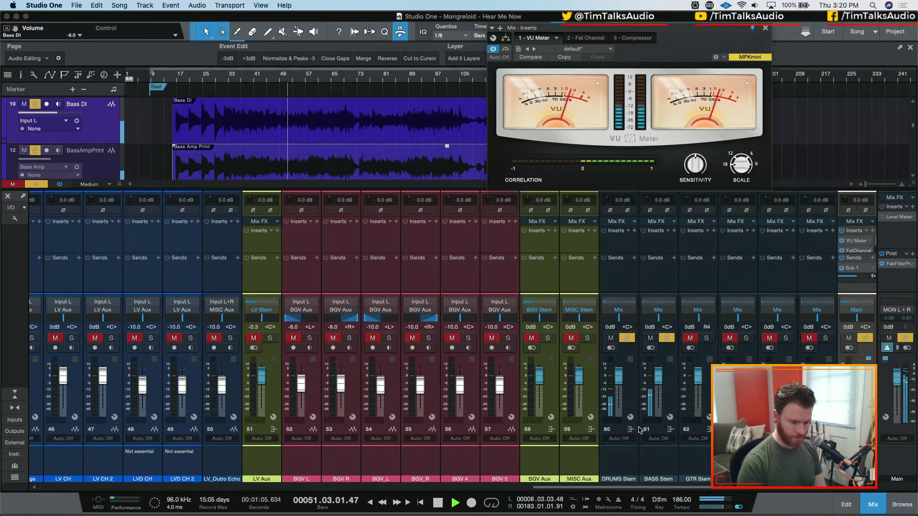
key("space")
key("space")
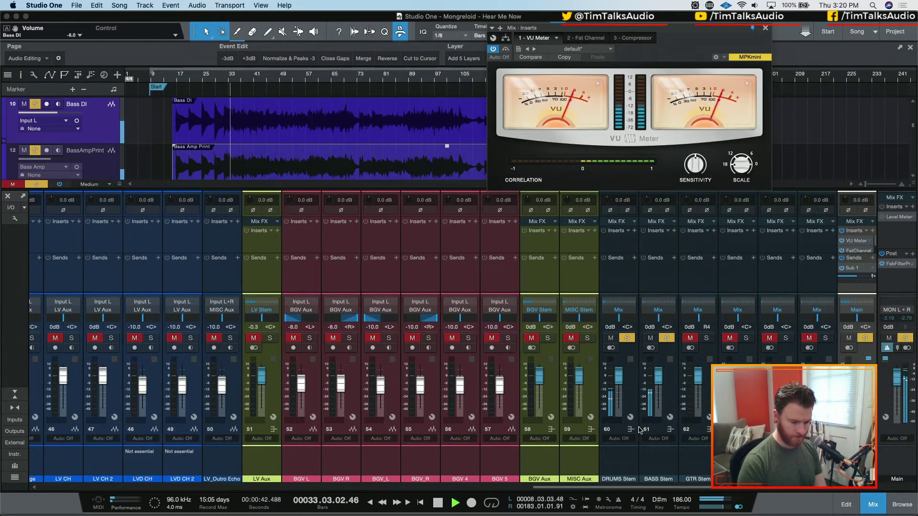
key("space")
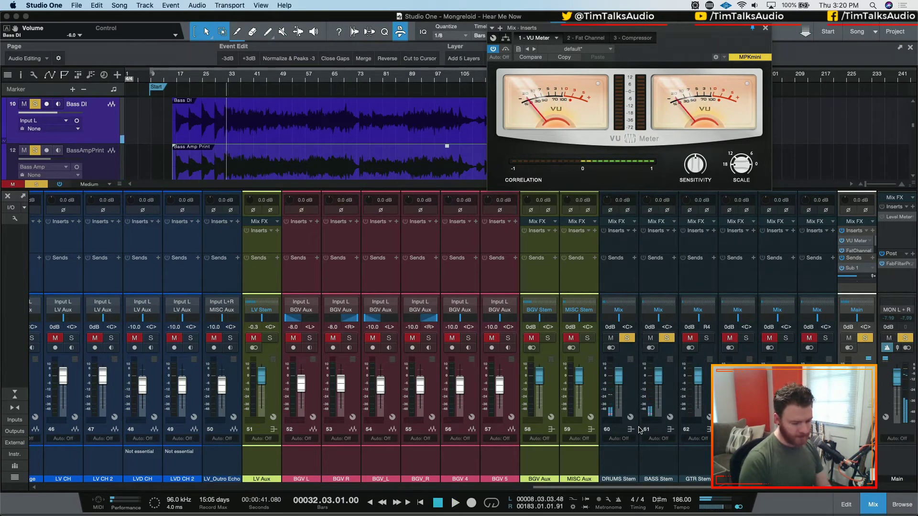
left_click(765, 28)
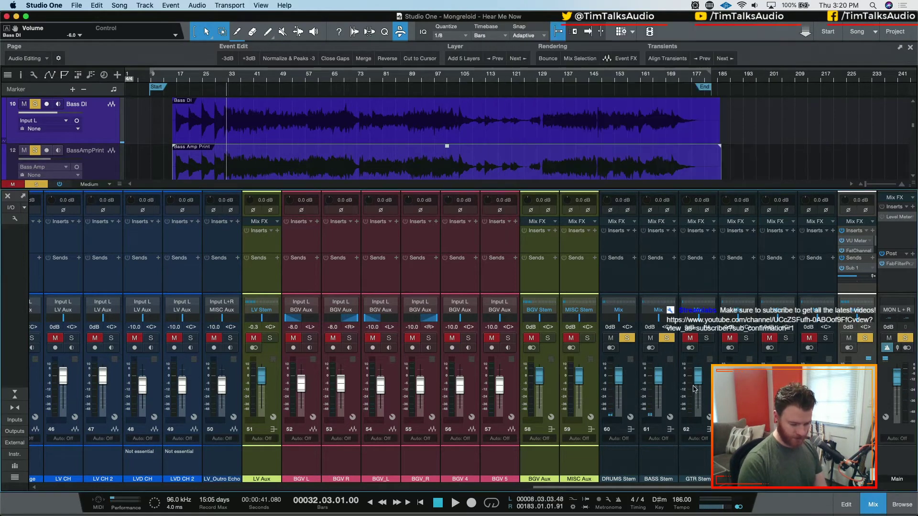
Step: Clear all channel solos and unmute BassAmpPrint
left_click_drag(617, 488, 328, 495)
left_click_drag(234, 491, 163, 491)
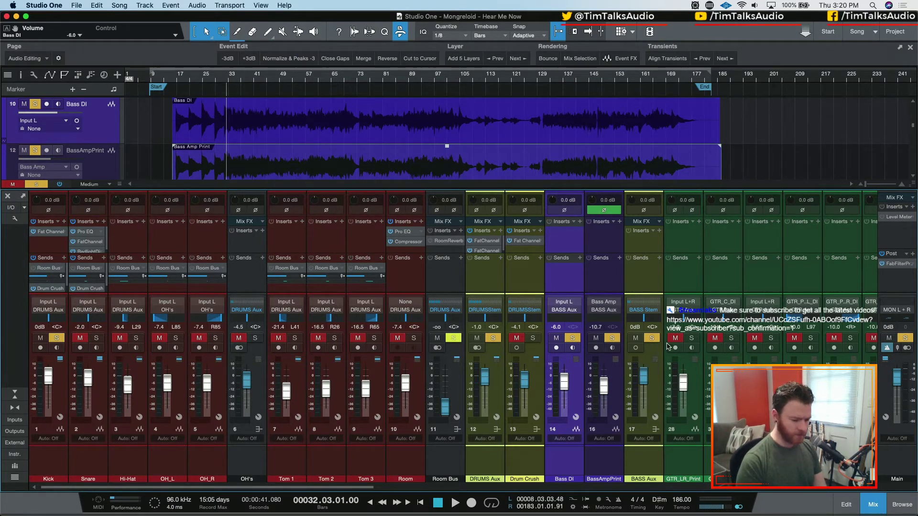
key("shift+s")
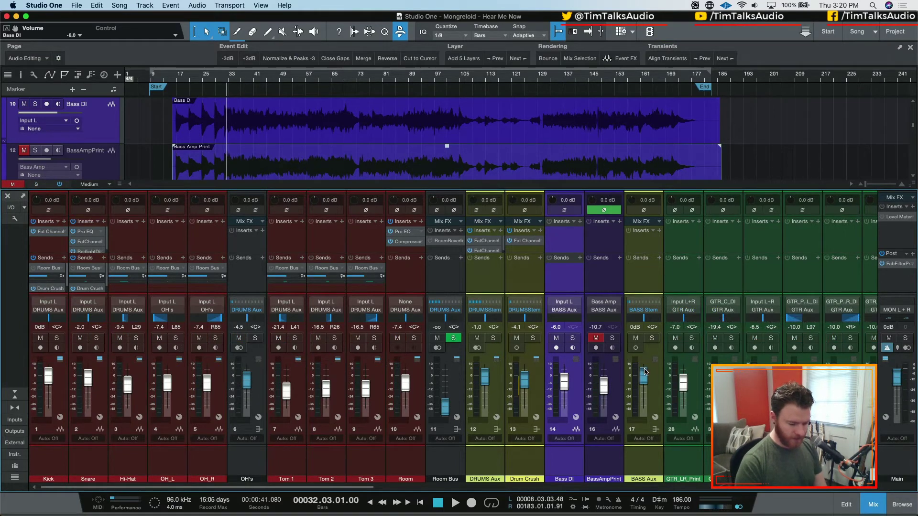
left_click(644, 372)
left_click(596, 340)
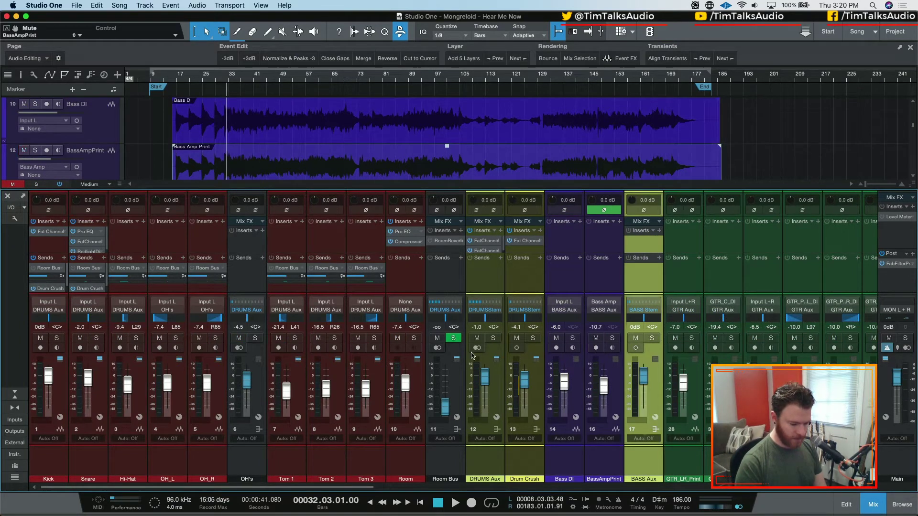
Step: Solo DRUMS Aux, Drum Crush and BASS Aux together and play from bar 32
left_click(533, 383)
left_click(499, 383, "super")
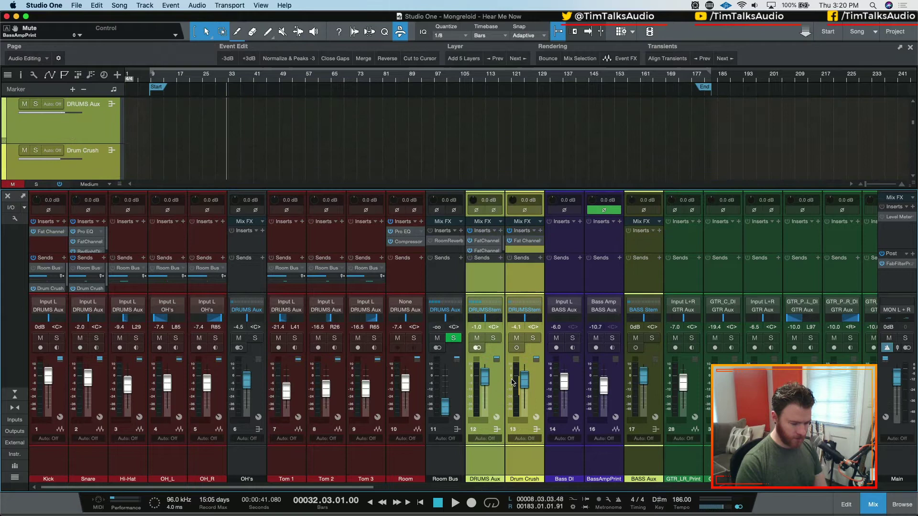
left_click(649, 380, "super")
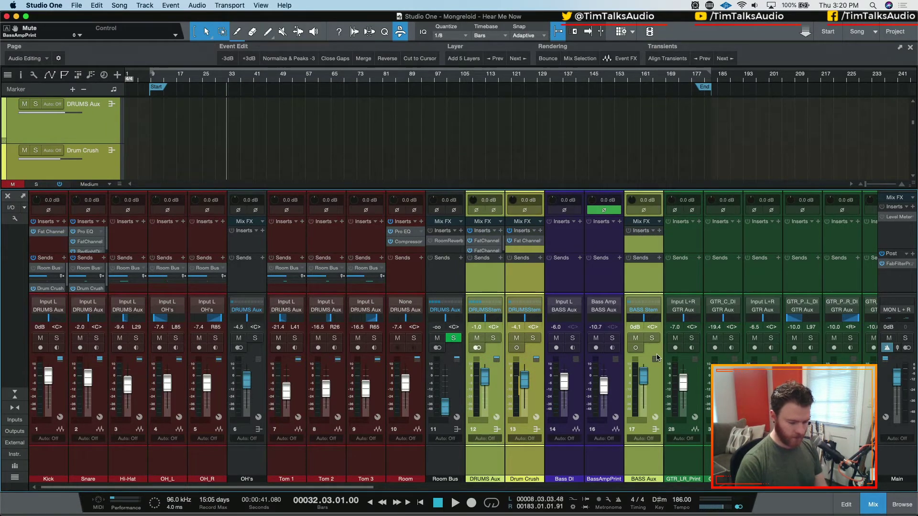
key("s")
key("space")
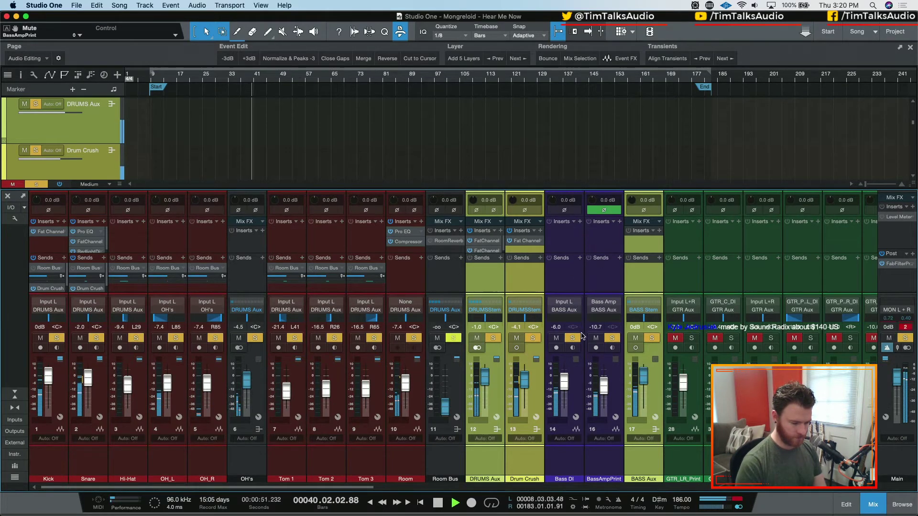
Step: Compare the drums and bass with Bass DI muted and unmuted, and stop playback
left_click(557, 339)
left_click(558, 339)
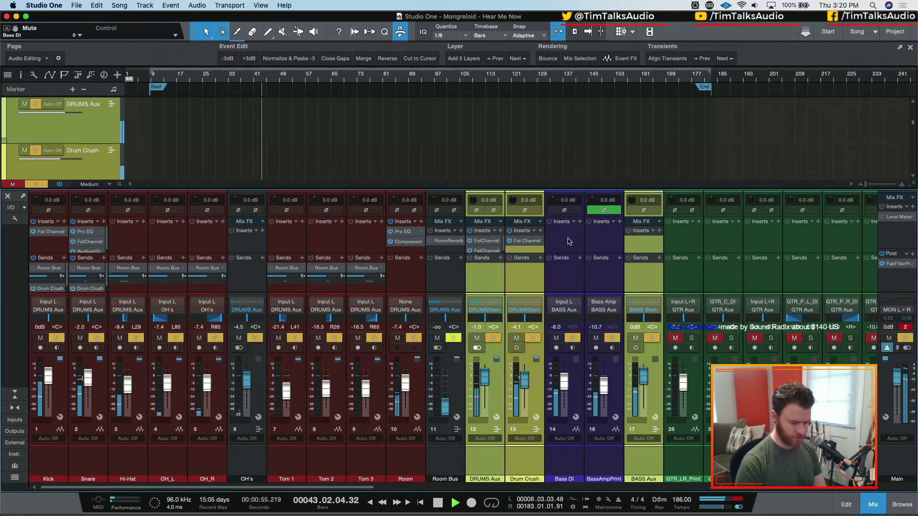
key("space")
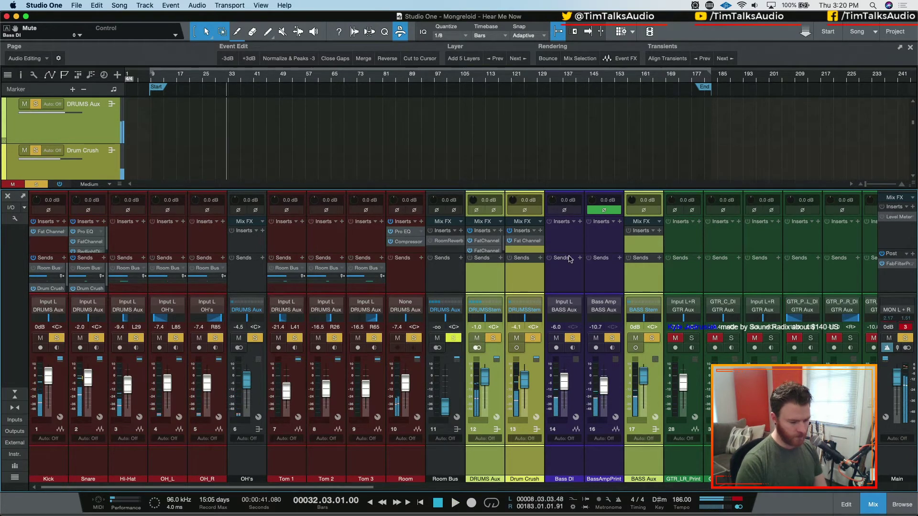
Step: Duplicate the complete Bass DI track with its audio
left_click(579, 222)
left_click(559, 233)
right_click(567, 241)
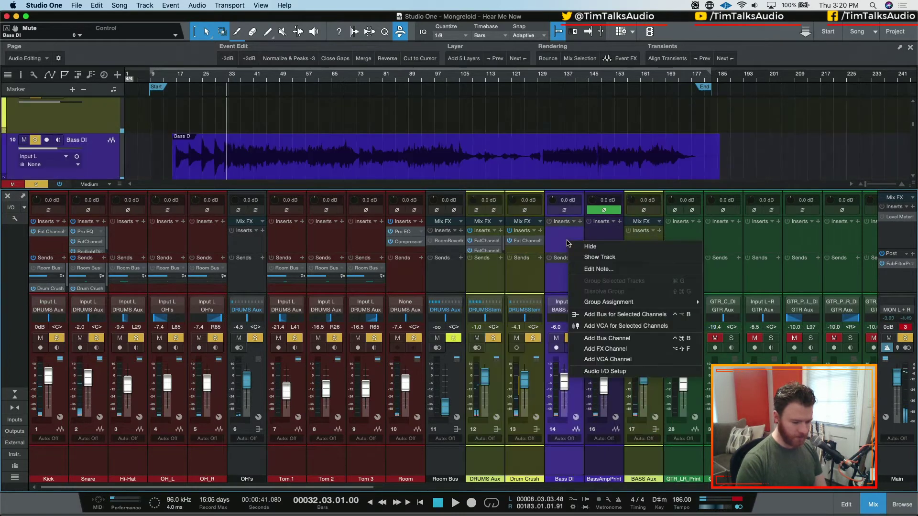
left_click(557, 239)
right_click(107, 161)
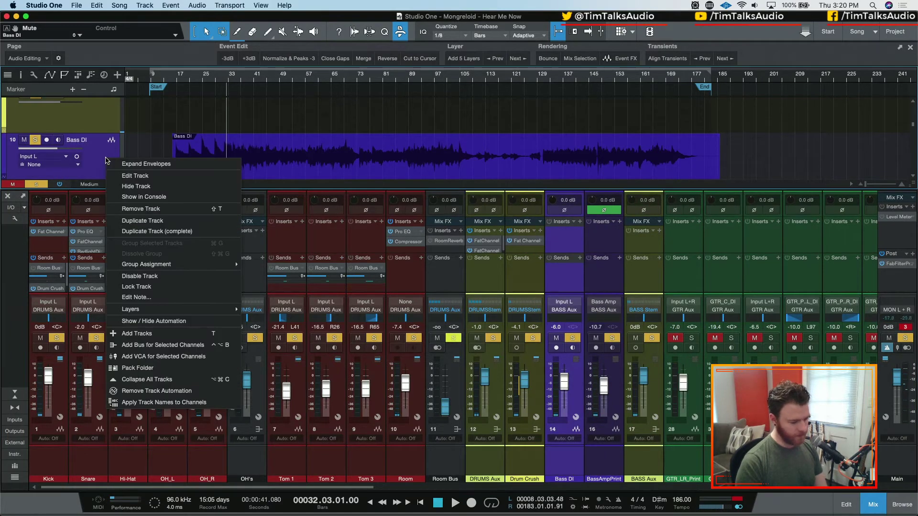
left_click(201, 232)
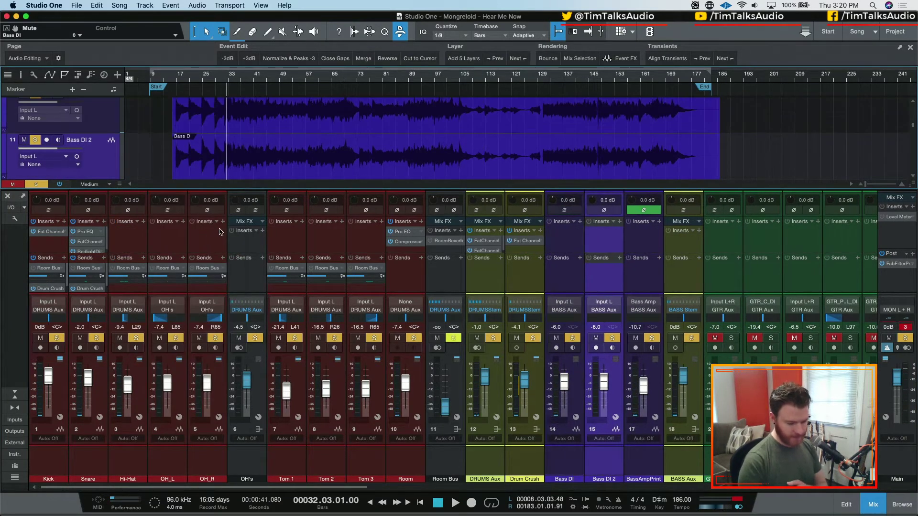
Step: Insert Pro EQ on the duplicated Bass DI track
left_click(620, 222)
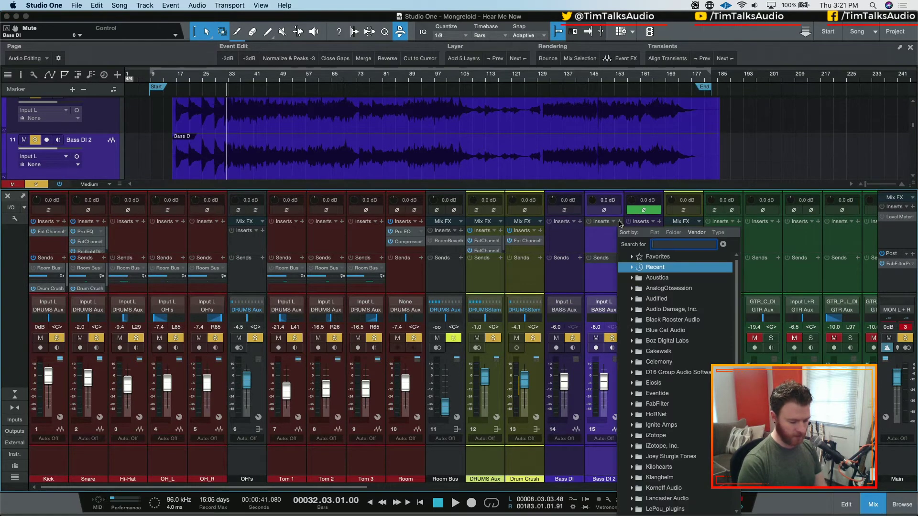
type("pro")
key("Return")
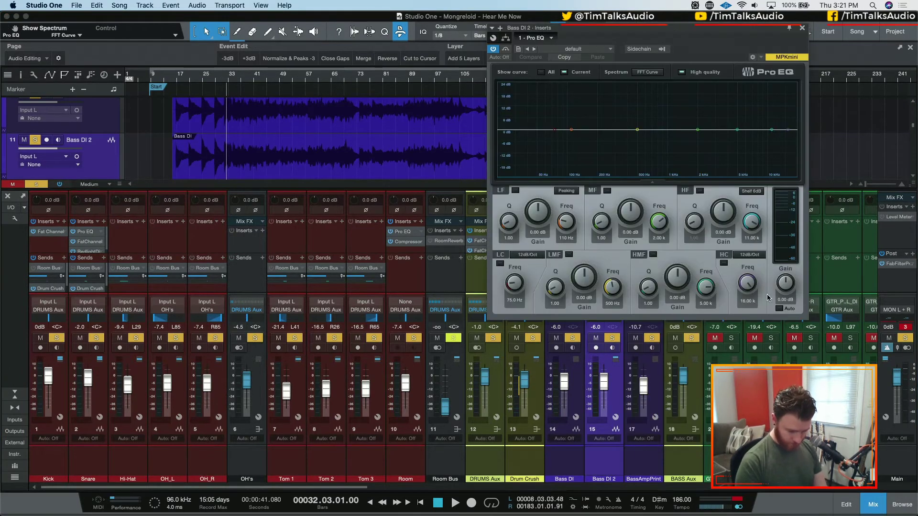
Step: Enable the high cut filter in the Bass DI 2 Pro EQ with a 36 dB/Oct slope at 150 Hz
left_click(724, 263)
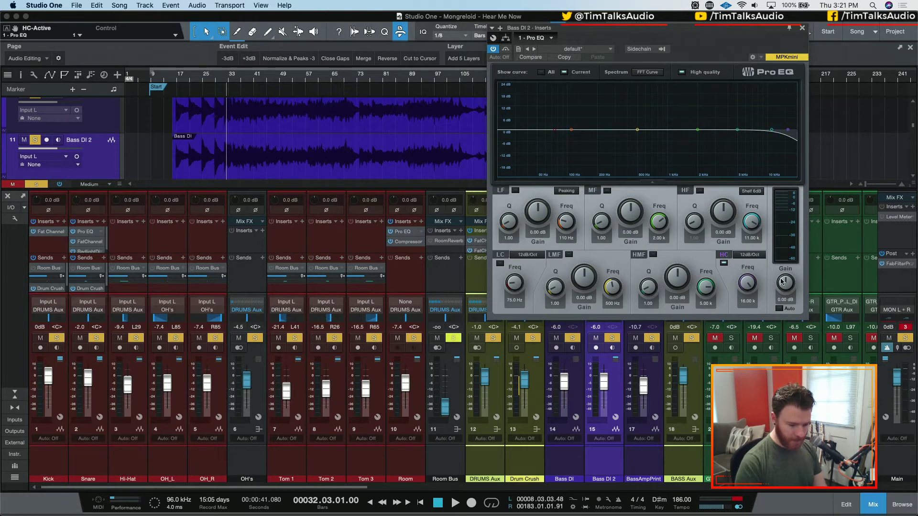
left_click(749, 255)
left_click(753, 297)
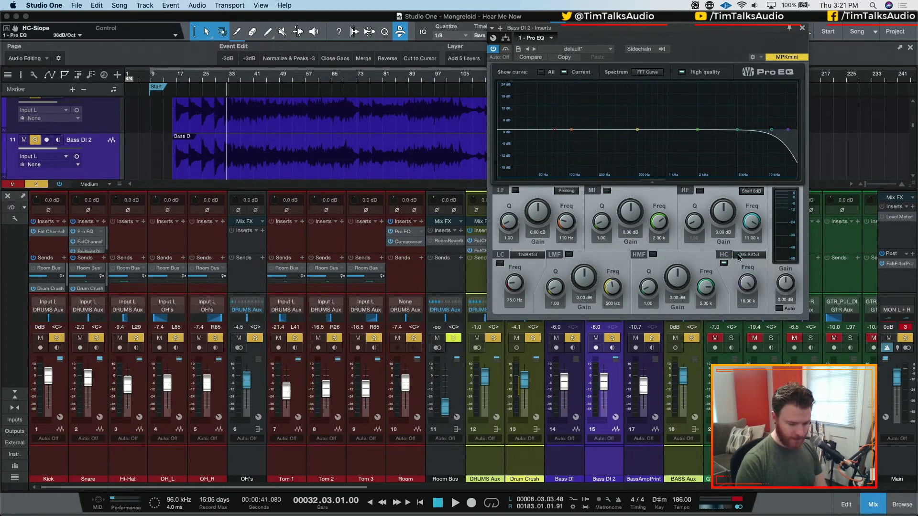
left_click_drag(747, 284, 743, 308)
left_click(747, 302)
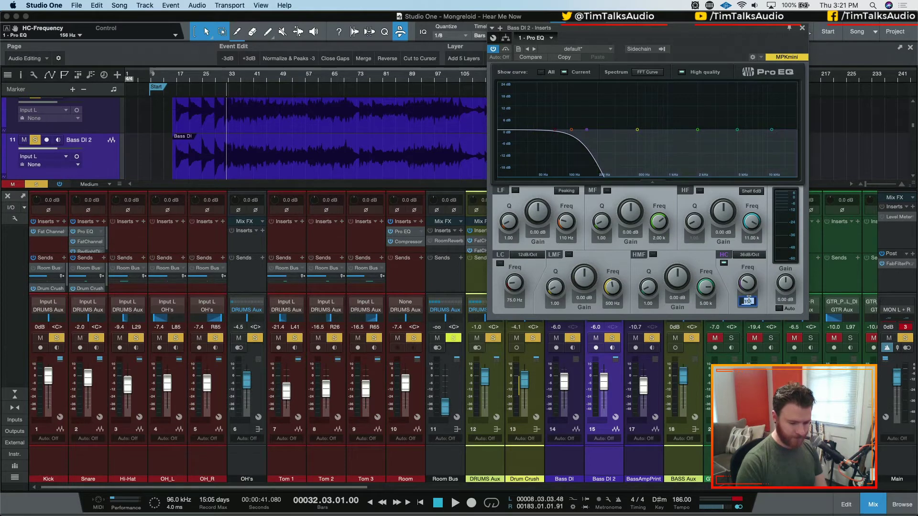
type("150")
key("Return")
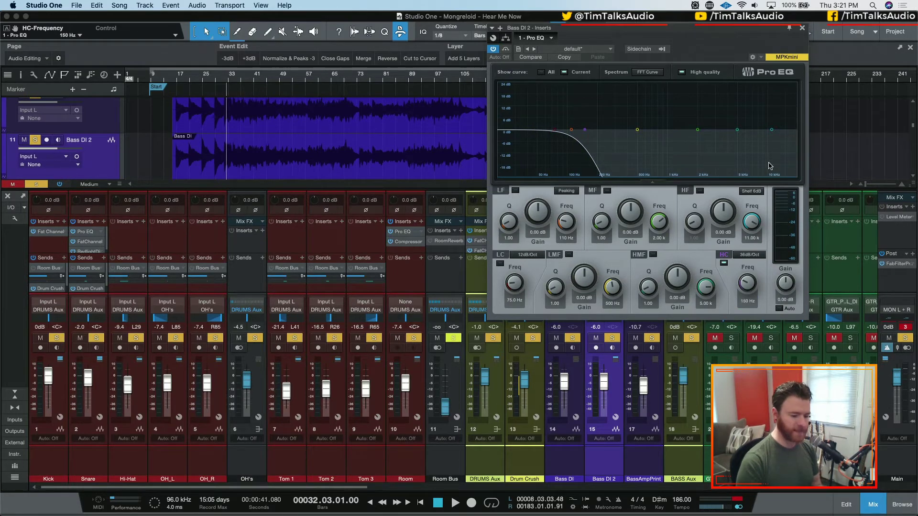
Step: Unsolo Bass DI, BassAmpPrint, Drum Crush and DRUMS Aux, and audition the filtered Bass DI 2 from bar 32
left_click(572, 338)
left_click(651, 338)
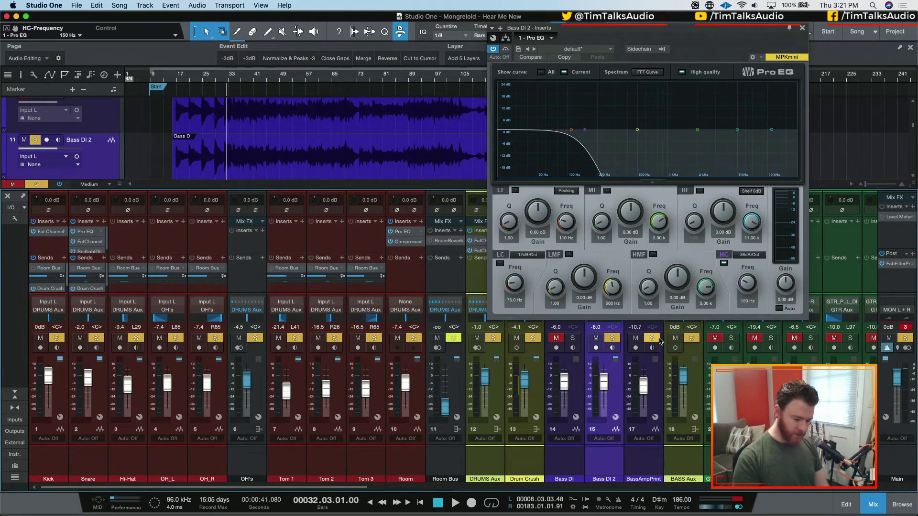
key("space")
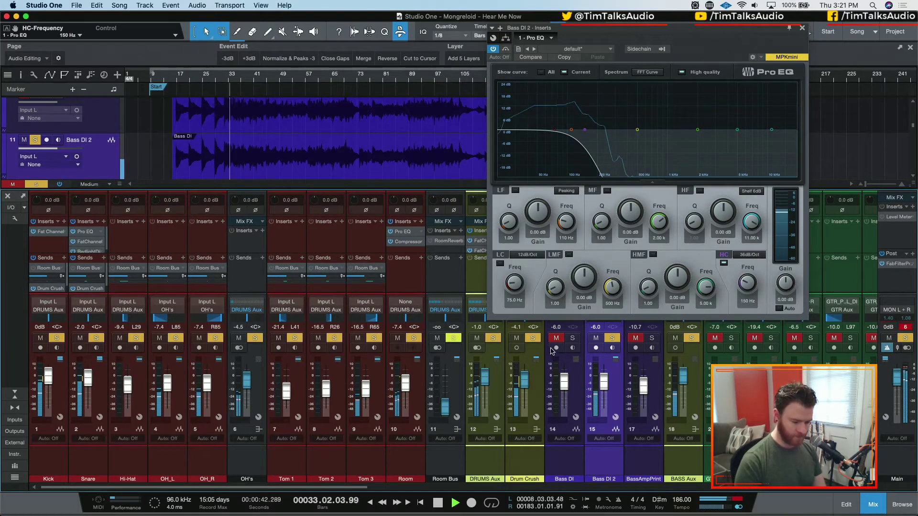
left_click(533, 338)
left_click(493, 338)
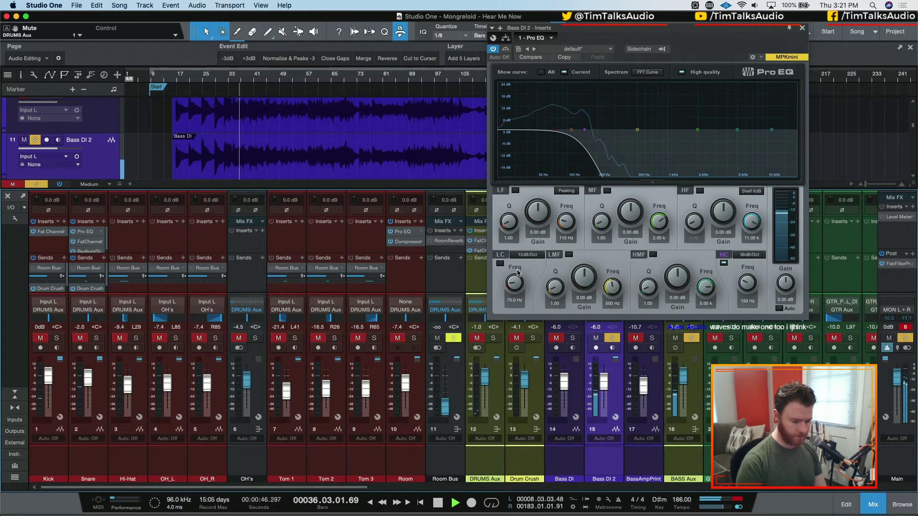
key("space")
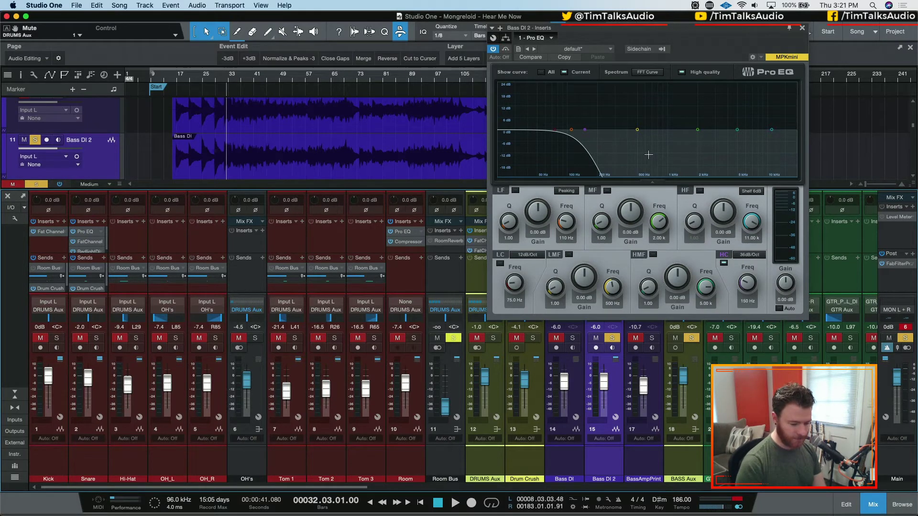
key("space")
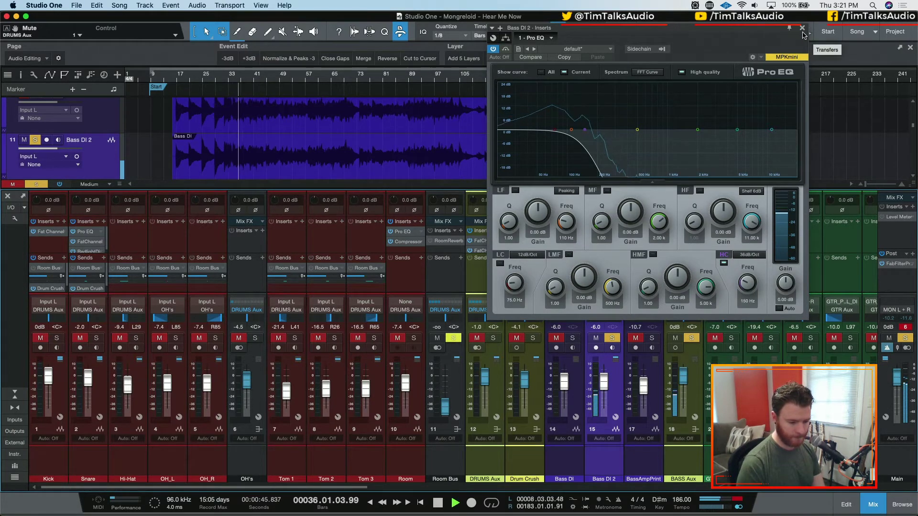
key("space")
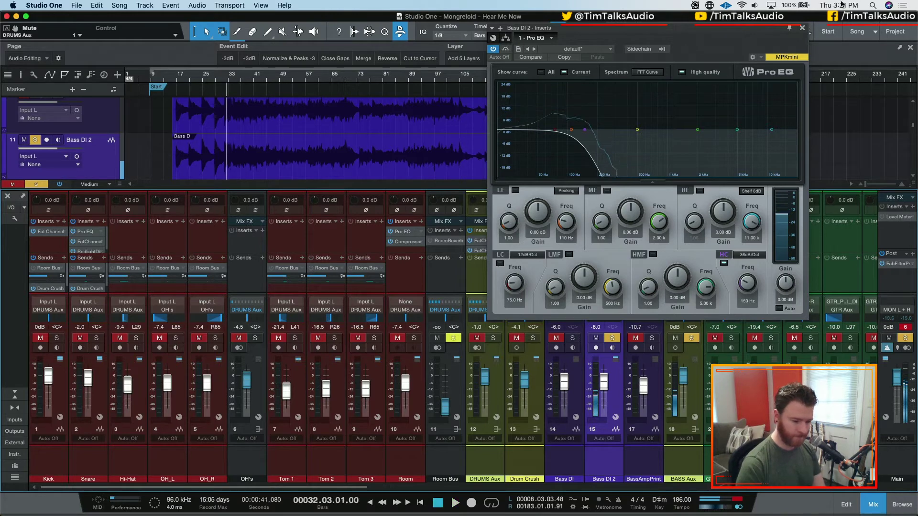
Step: Close the EQ, solo BassAmpPrint and Bass DI again, and blend Bass DI 2 in at -8.9 dB during playback
left_click(803, 28)
left_click(643, 356)
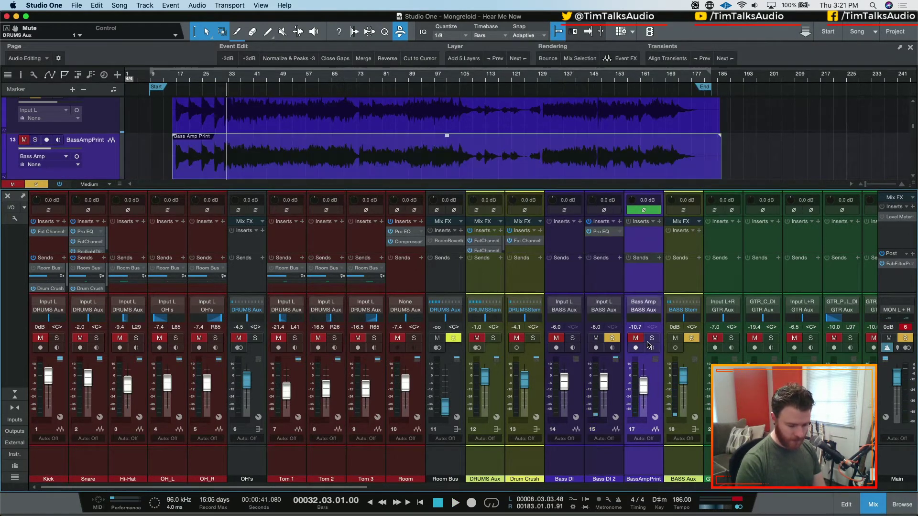
left_click(652, 338)
left_click(573, 338)
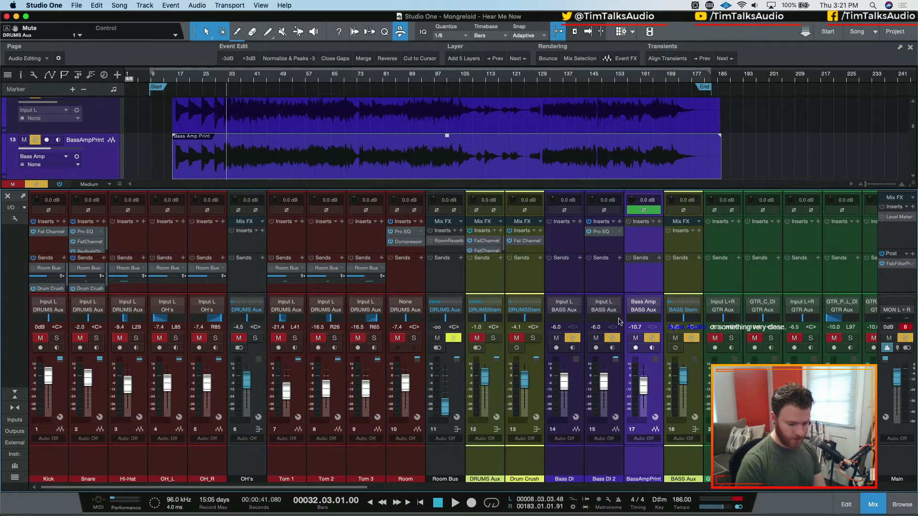
left_click_drag(604, 386, 604, 409)
key("space")
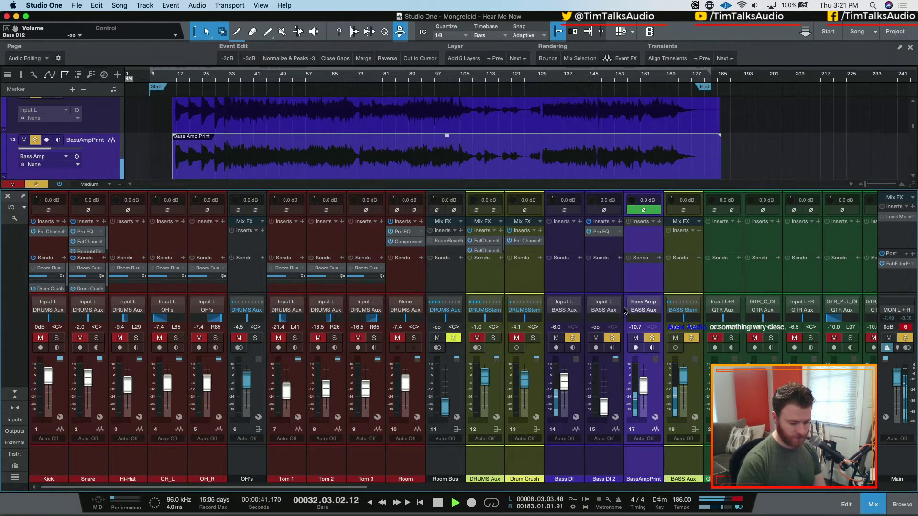
left_click_drag(604, 409, 605, 384)
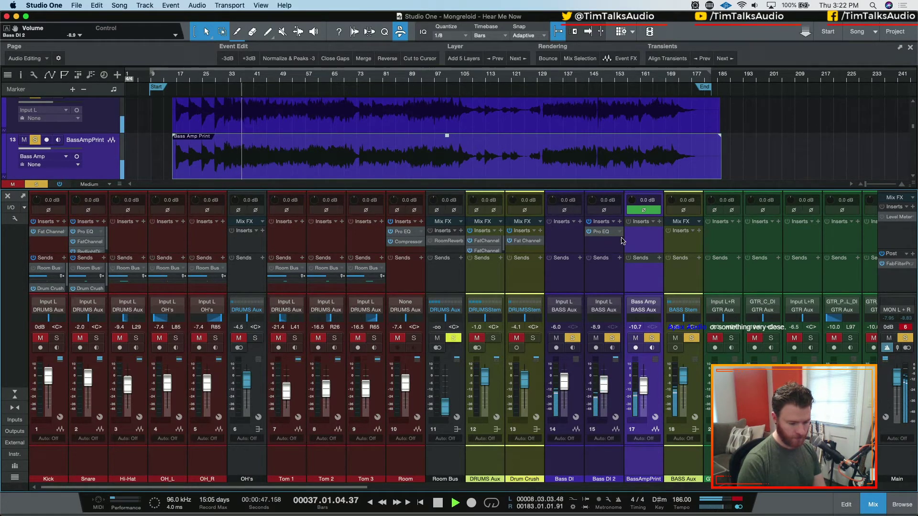
key("space")
Step: Insert Compressor on Bass DI 2 and set its knee to 0.10 dB and ratio to 20:1
left_click(620, 222)
type("compr")
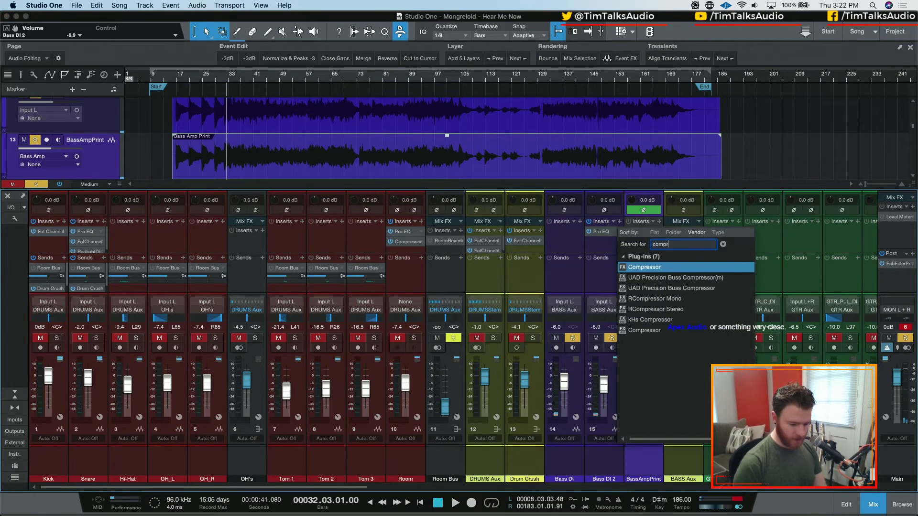
key("Return")
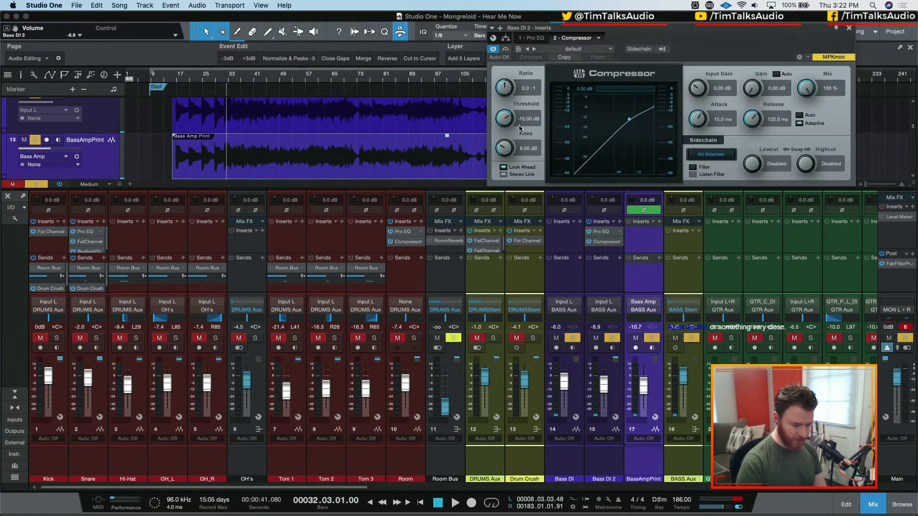
left_click_drag(505, 150, 505, 179)
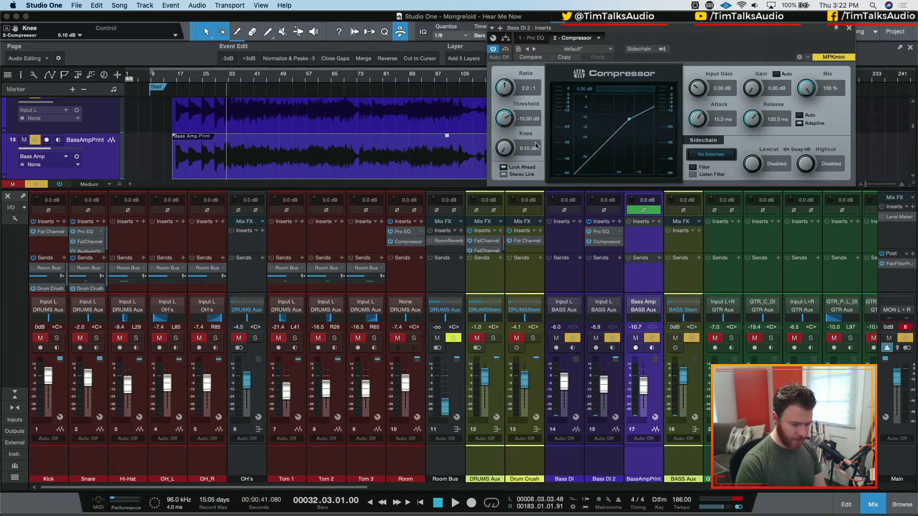
left_click_drag(501, 84, 534, 3)
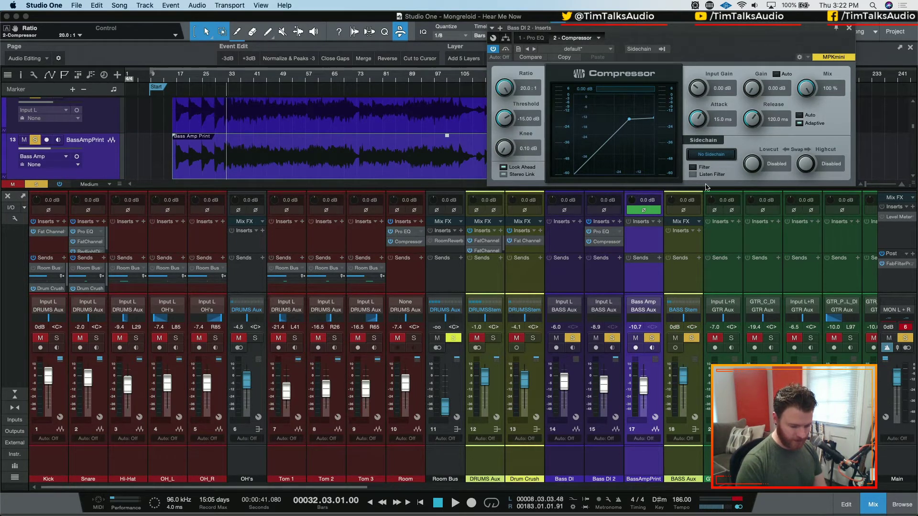
Step: Set the compressor's attack to 3.82 ms and release to 80 ms, with Adaptive turned off
left_click_drag(707, 122, 699, 131)
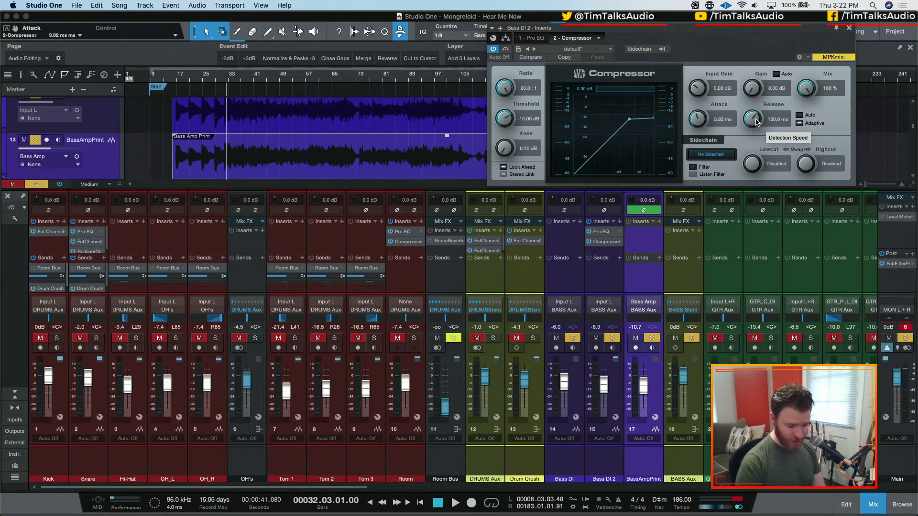
left_click_drag(754, 120, 754, 124)
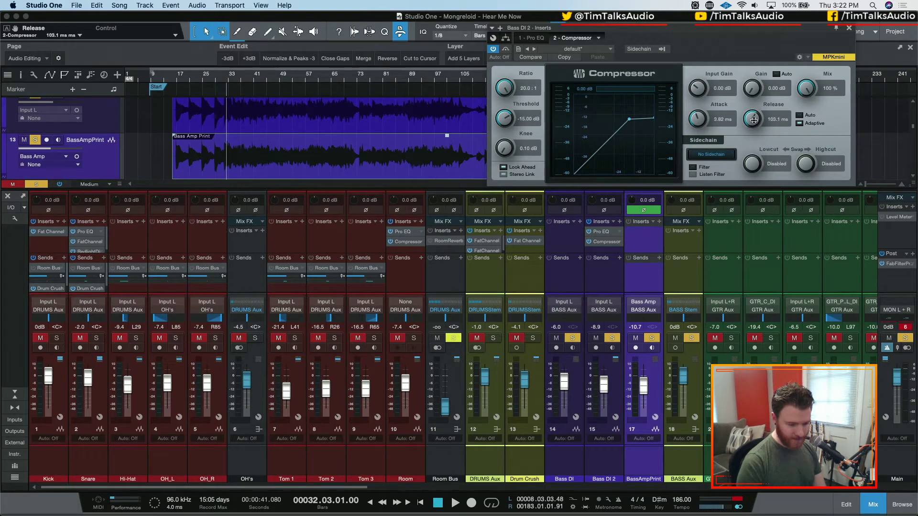
left_click(768, 120)
type("8")
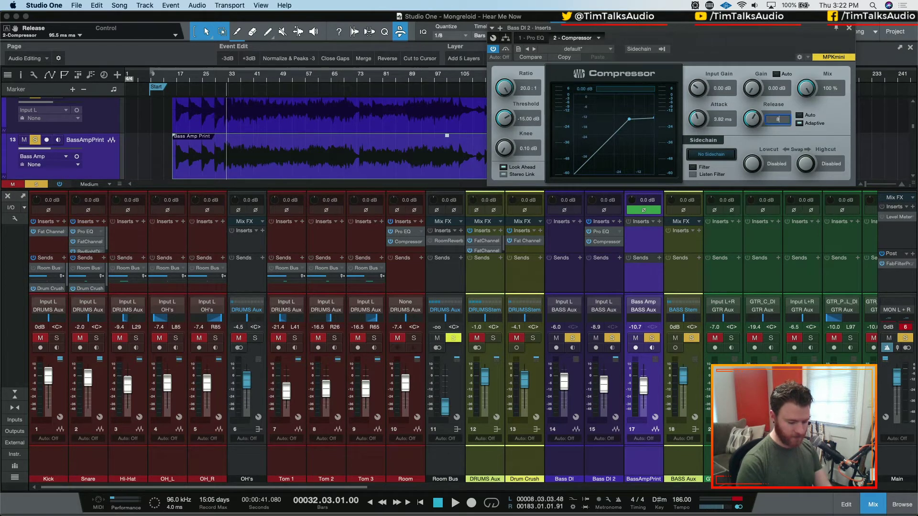
type("0")
key("Return")
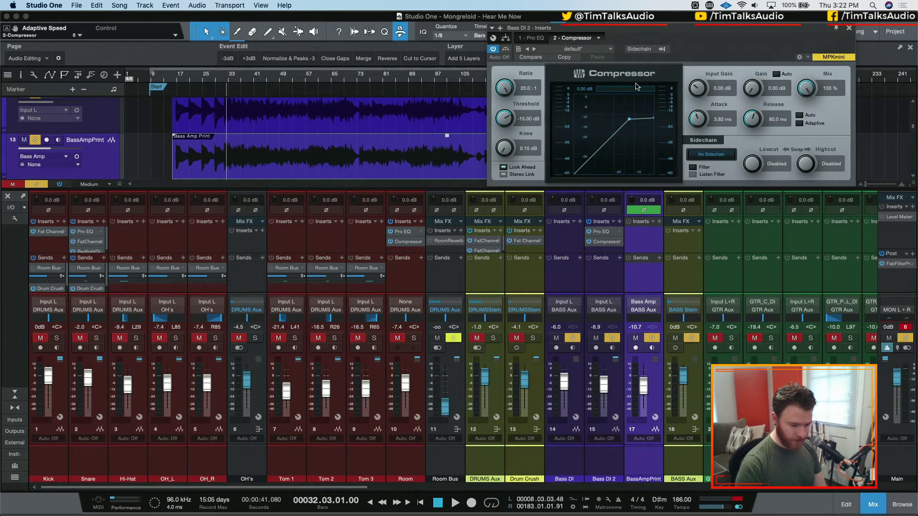
Step: During playback, unsolo Bass DI and BassAmpPrint and set the Bass DI 2 compressor's threshold to -23.04 dB and gain to 7.92 dB
left_click_drag(504, 119, 494, 90)
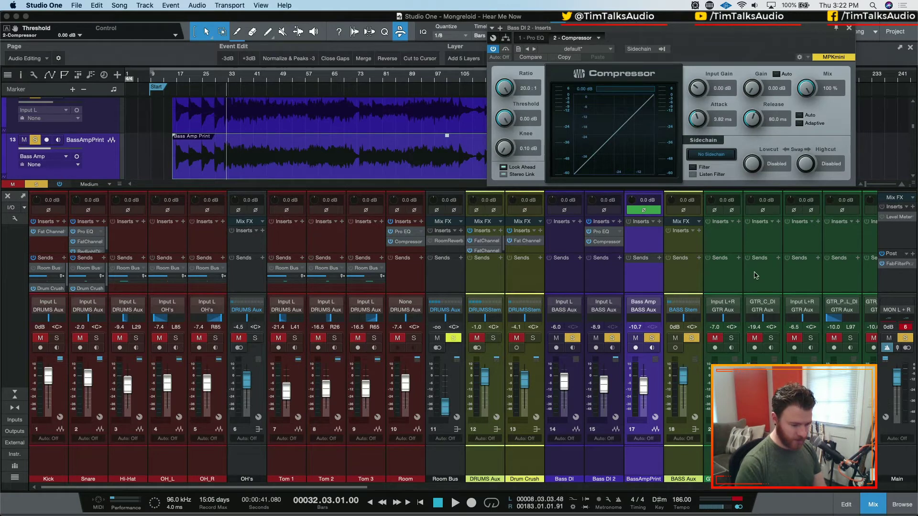
left_click_drag(504, 121, 500, 108)
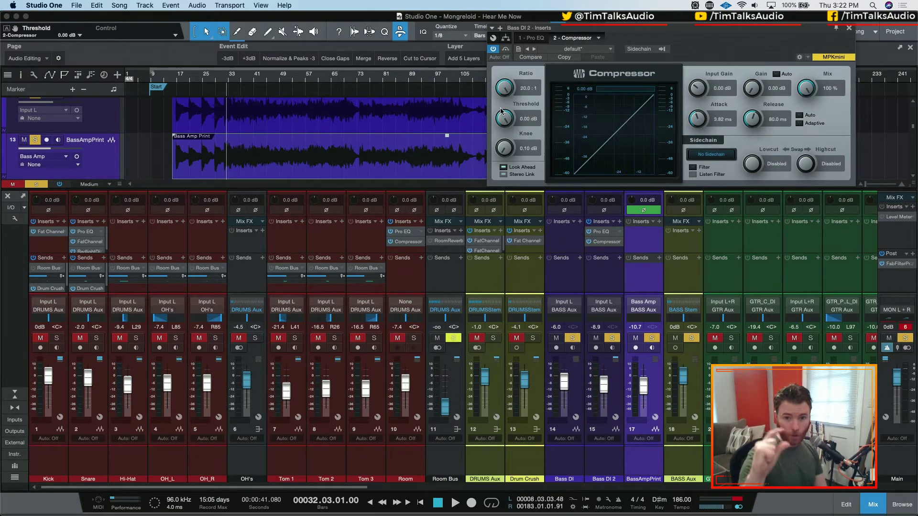
key("space")
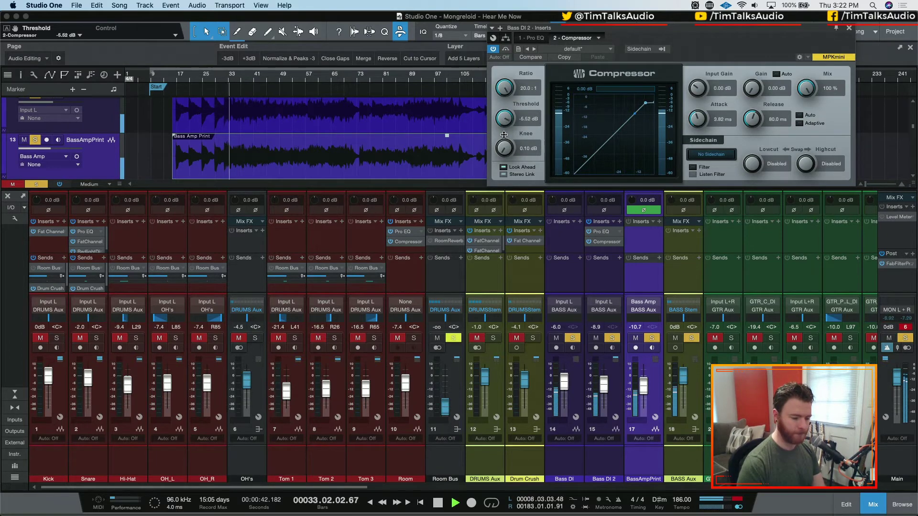
left_click_drag(503, 133, 500, 158)
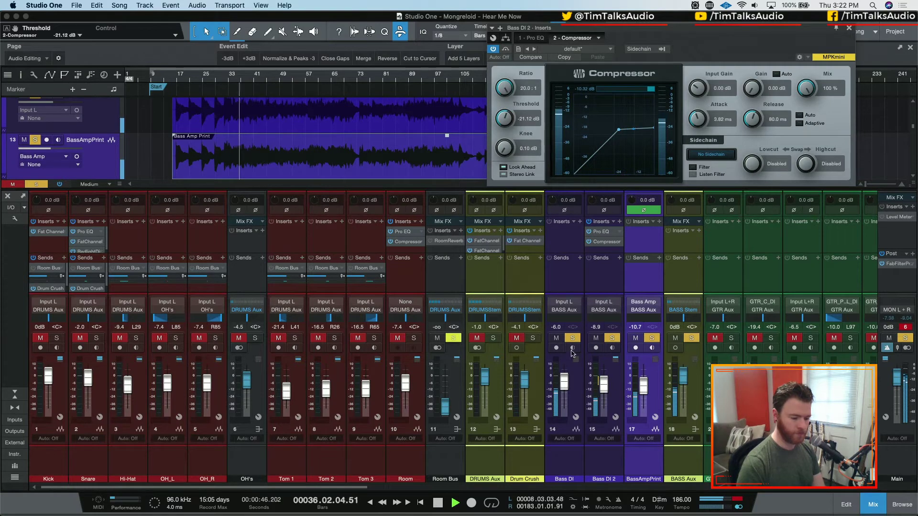
left_click(572, 338)
left_click(651, 338)
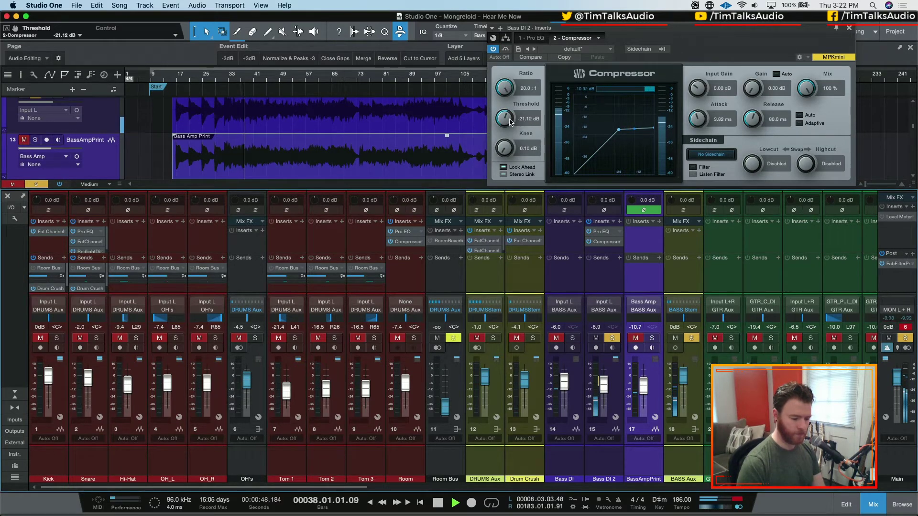
left_click_drag(506, 119, 505, 121)
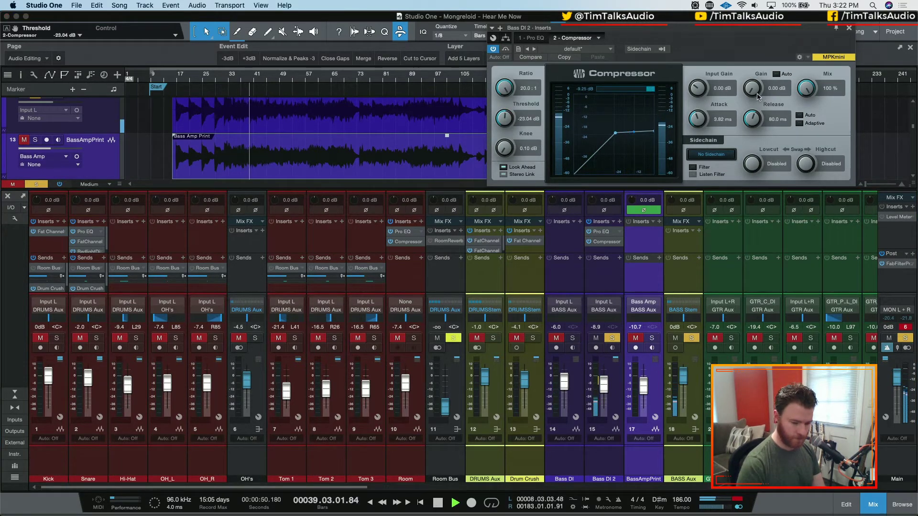
left_click_drag(756, 95, 752, 73)
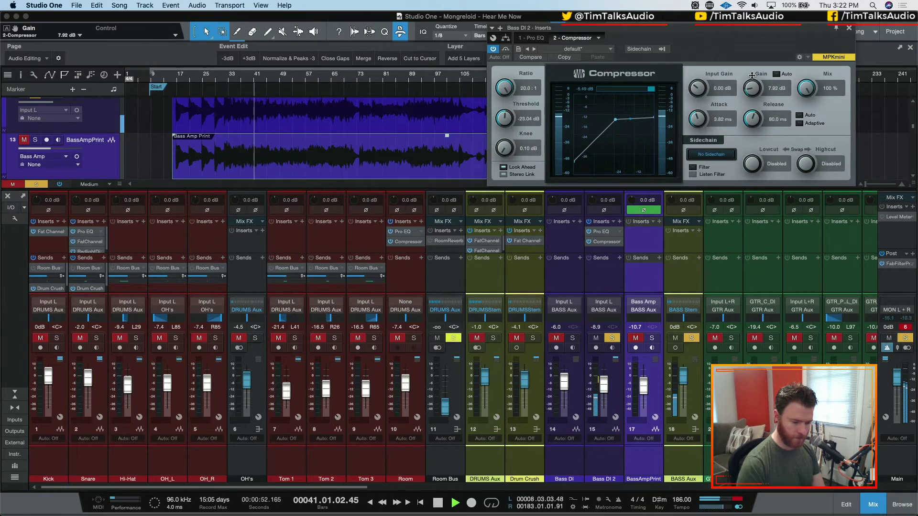
Step: Compare Bass DI 2 with the compressor bypassed and active, leave it active, and solo BassAmpPrint and Bass DI again
left_click(507, 48)
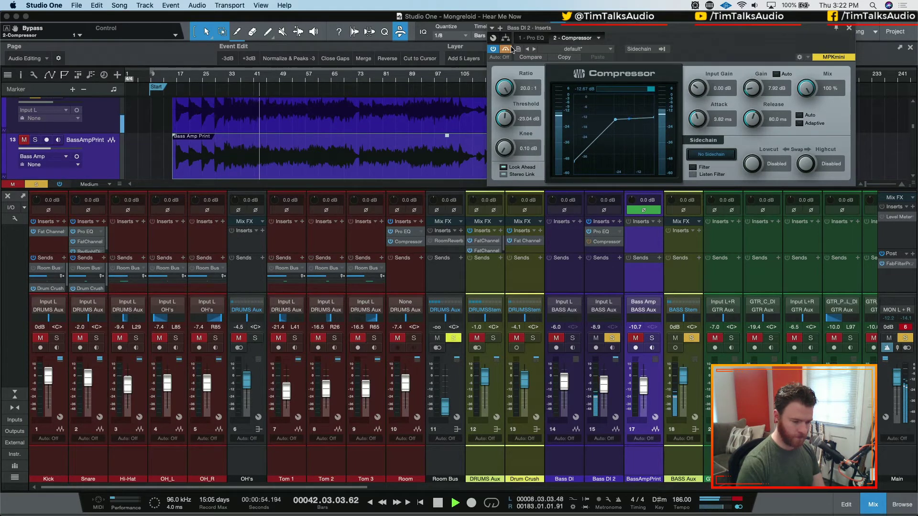
left_click(511, 50)
left_click(511, 50)
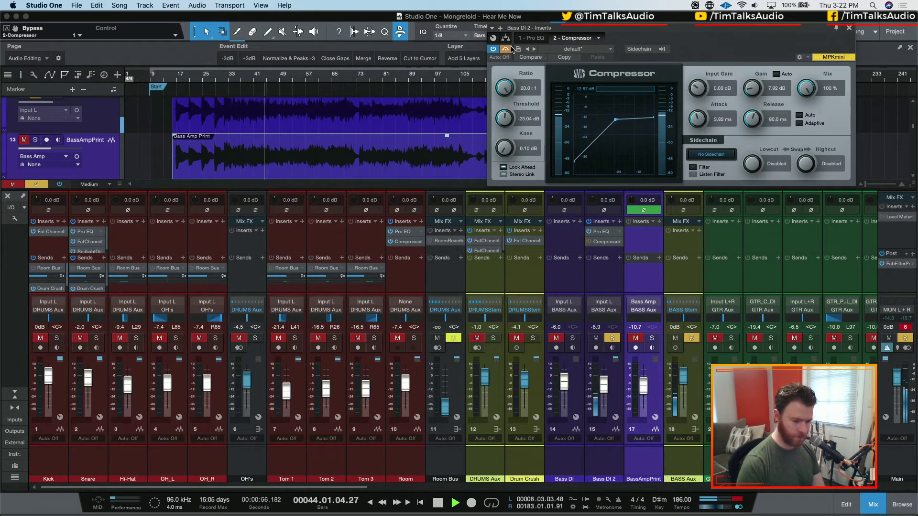
left_click(508, 50)
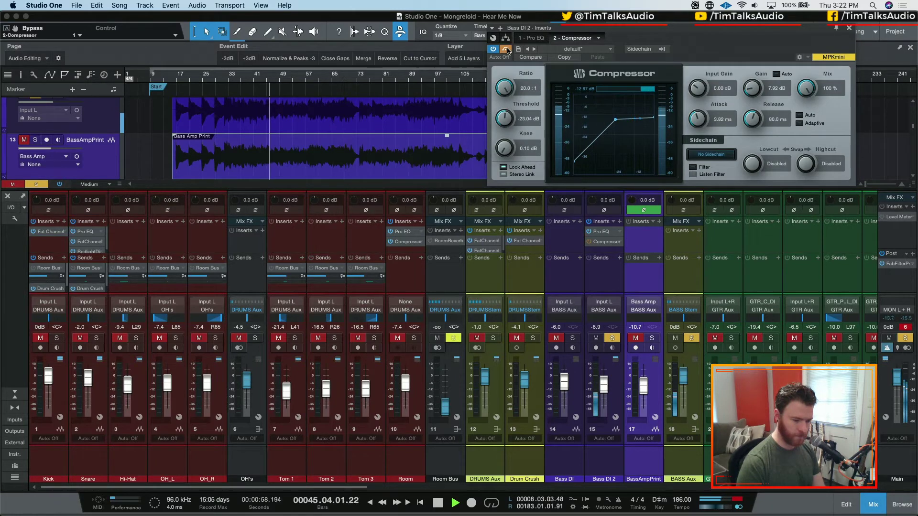
left_click(507, 50)
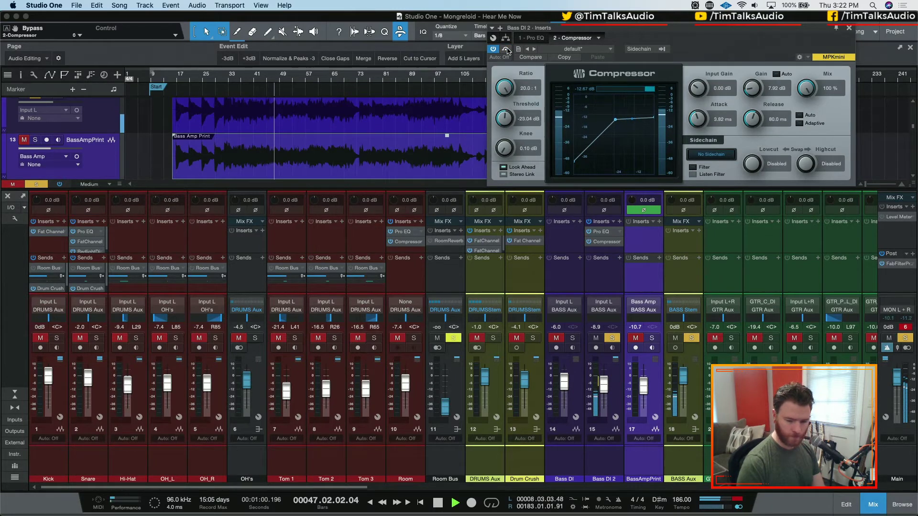
left_click(651, 338)
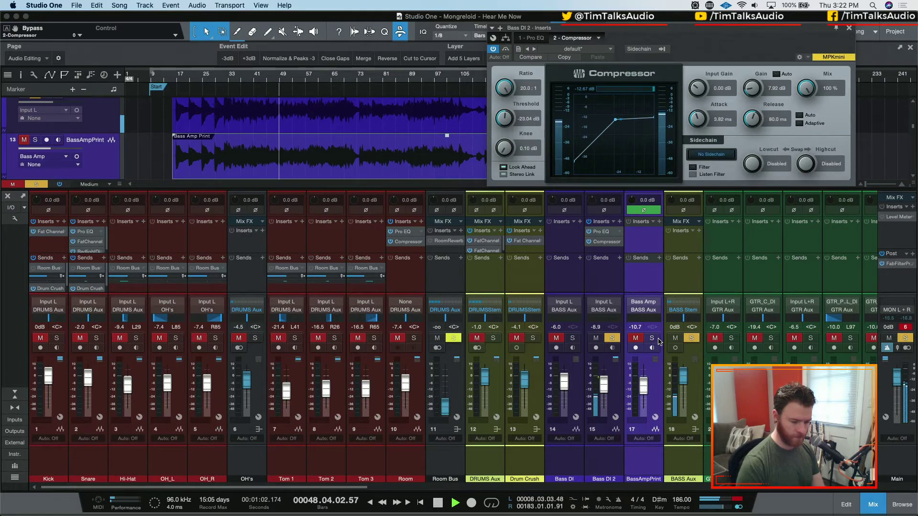
left_click(573, 338)
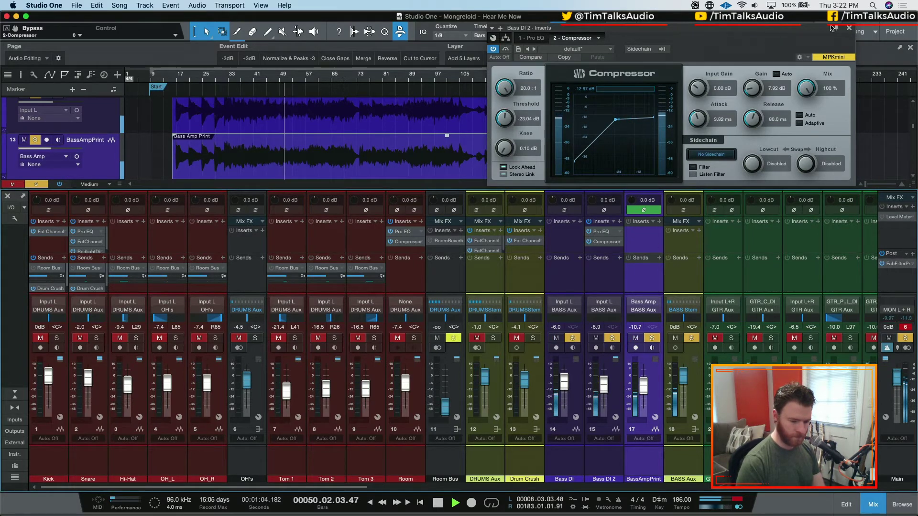
Step: Close the compressor and compare the bass sound with and without Bass DI 2 by toggling its mute
key("Escape")
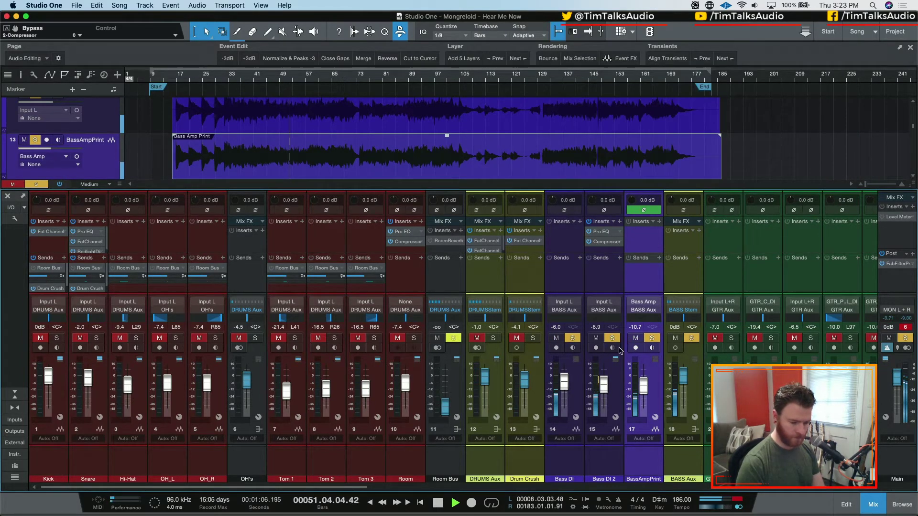
left_click(598, 345)
left_click(597, 347)
left_click(597, 339)
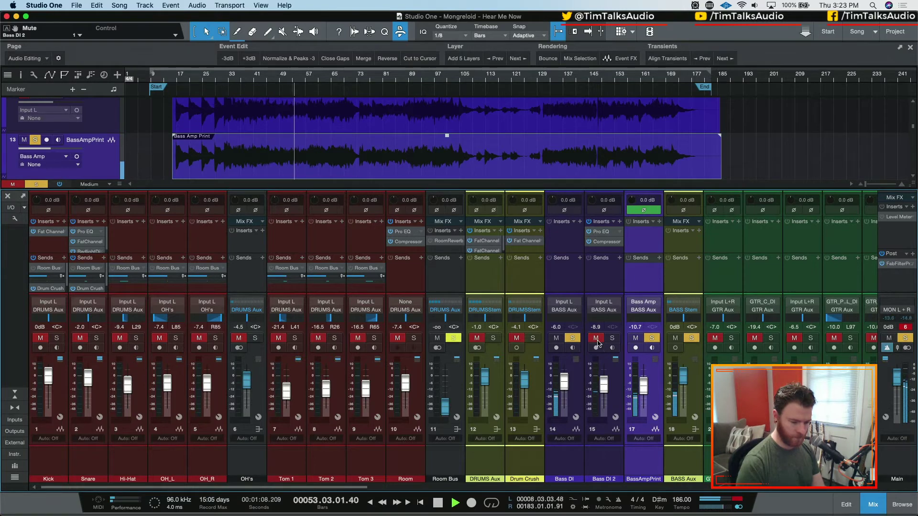
left_click(597, 339)
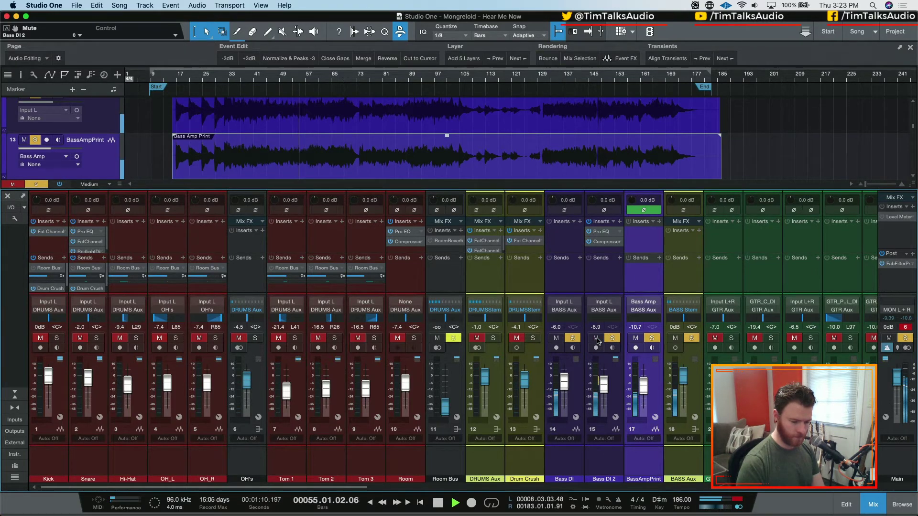
left_click(597, 339)
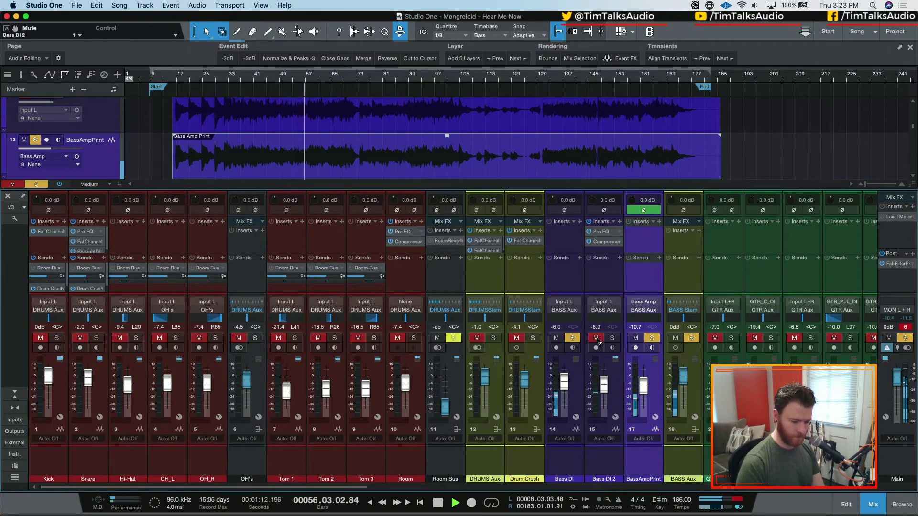
left_click(597, 339)
Step: Raise the Bass DI 2 volume to -3.1 dB and check the blend with that channel muted and unmuted
left_click_drag(603, 384, 603, 378)
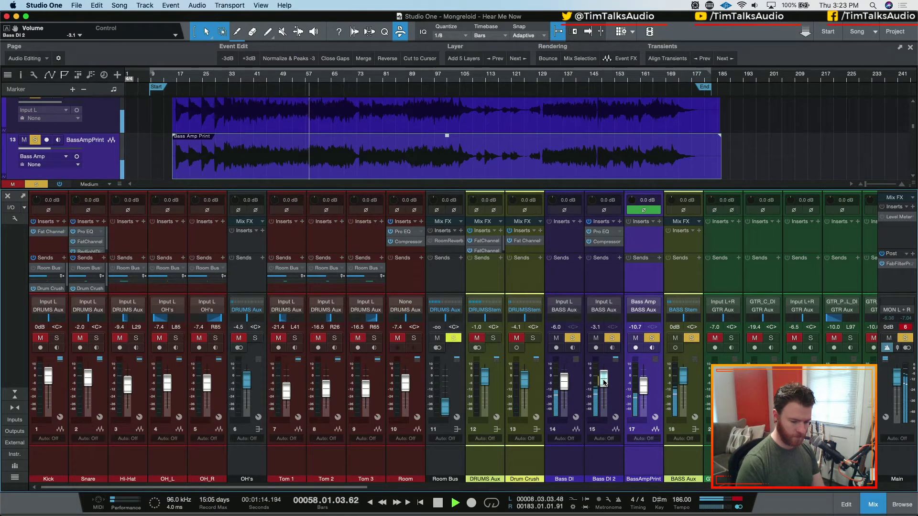
left_click(596, 339)
left_click(596, 339)
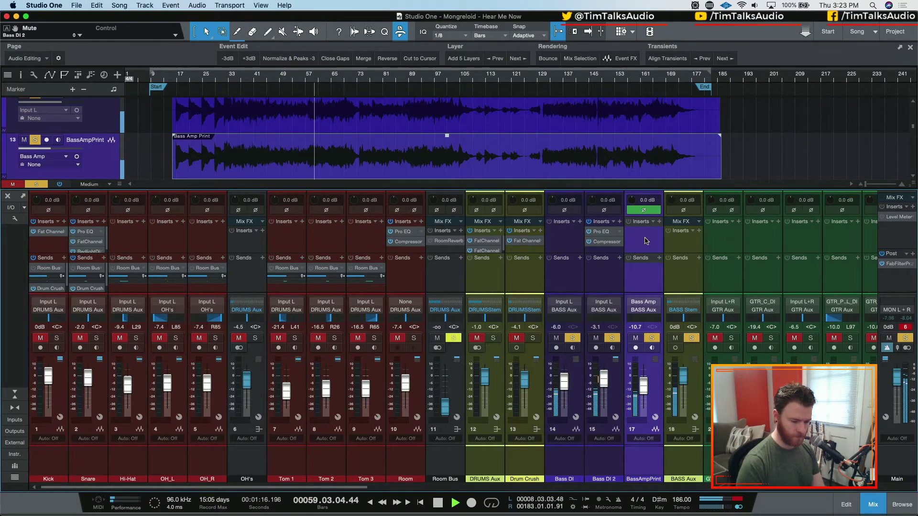
Step: Insert a Pro EQ on BassAmpPrint and enable its low cut at 150 Hz
key("space")
left_click(658, 221)
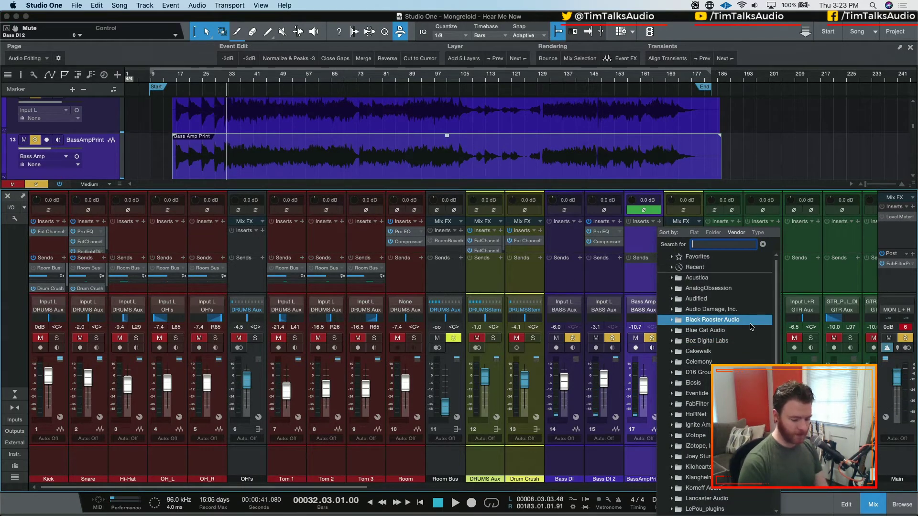
type("pro")
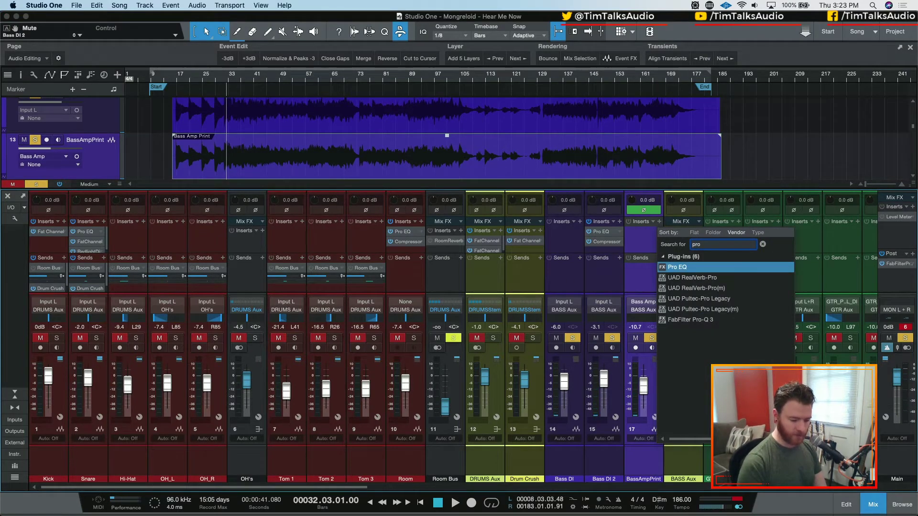
key("Return")
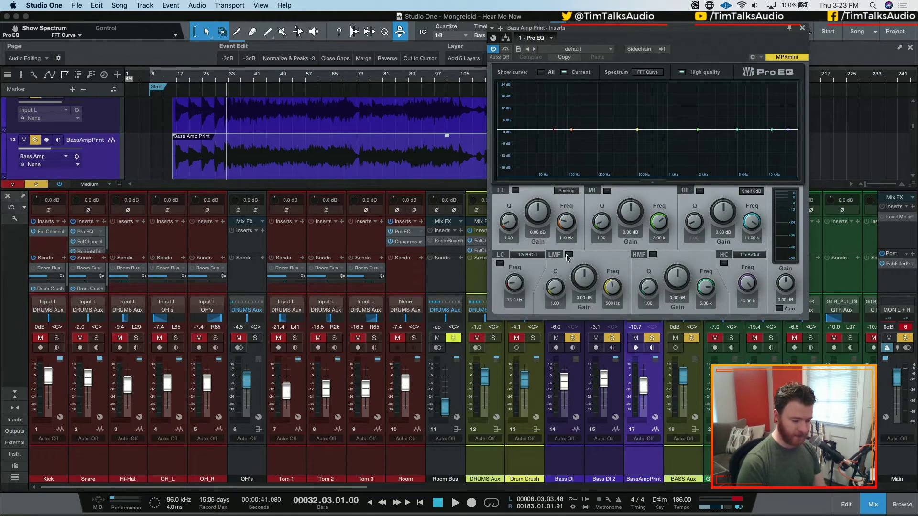
left_click(500, 263)
left_click_drag(514, 284, 514, 275)
key("space")
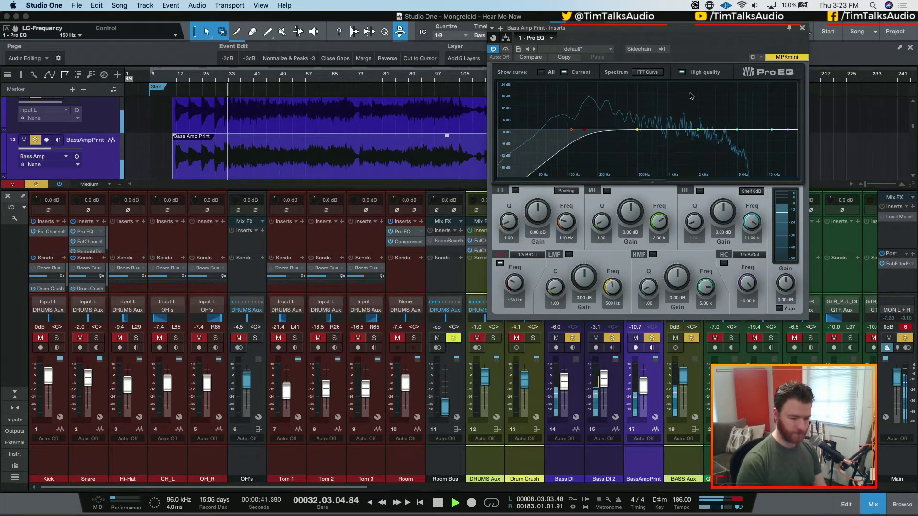
left_click(802, 28)
Step: Mute Bass DI and raise the BassAmpPrint volume to -5.0 dB during playback
left_click(571, 338)
left_click(555, 338)
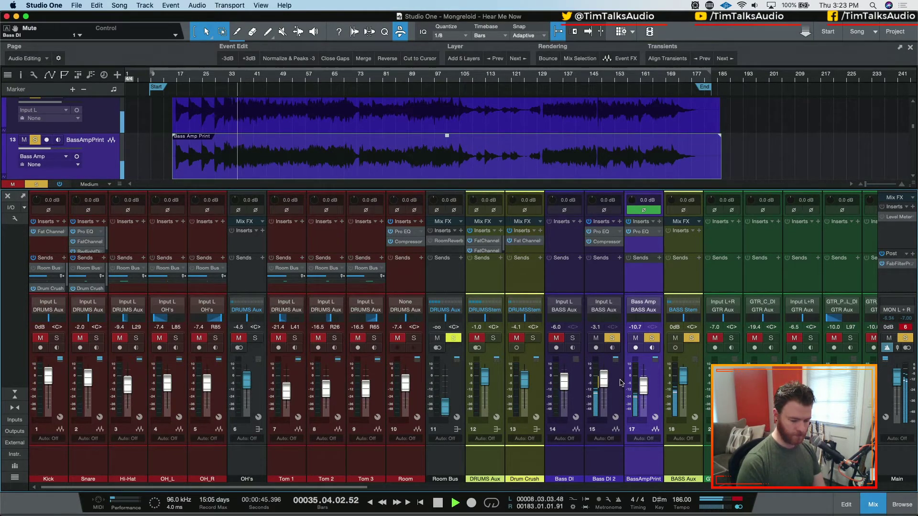
key("space")
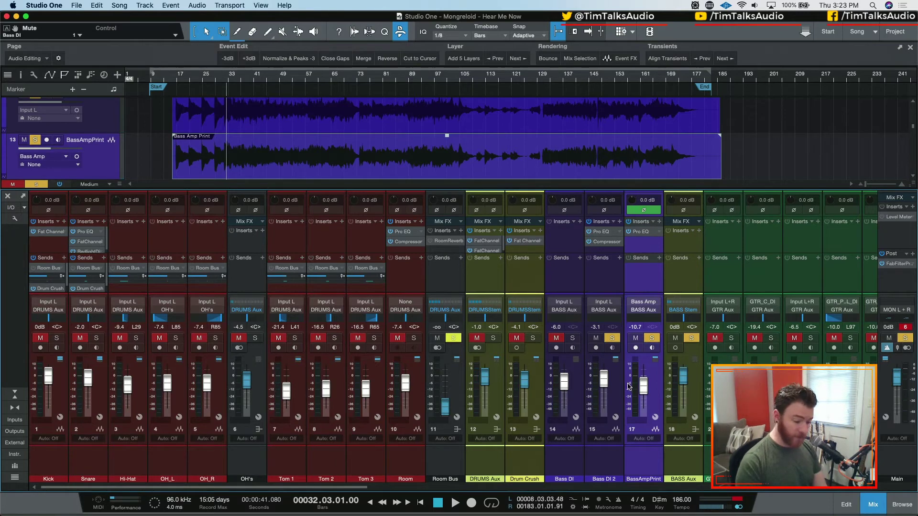
key("space")
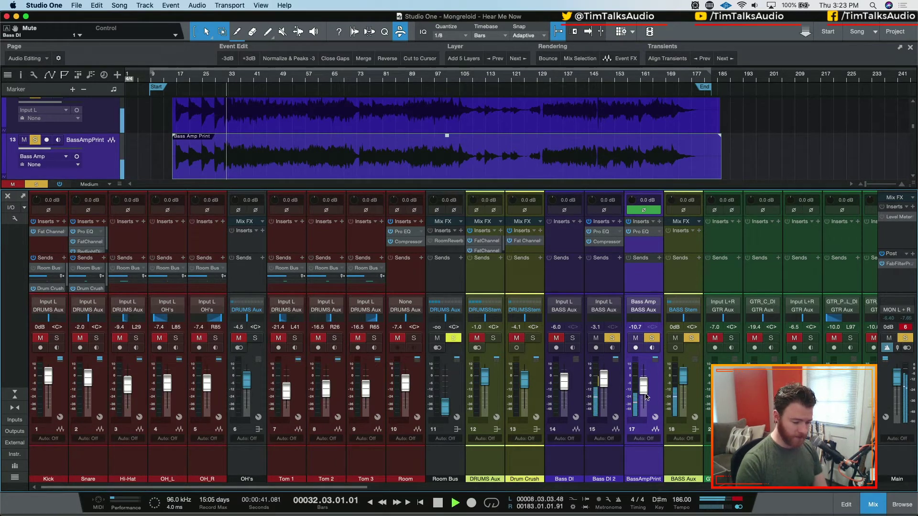
left_click_drag(645, 394, 645, 388)
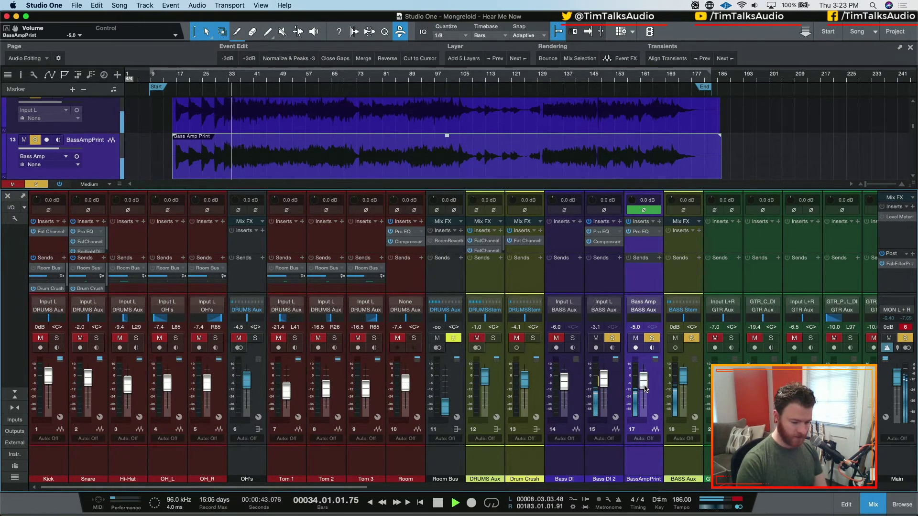
key("space")
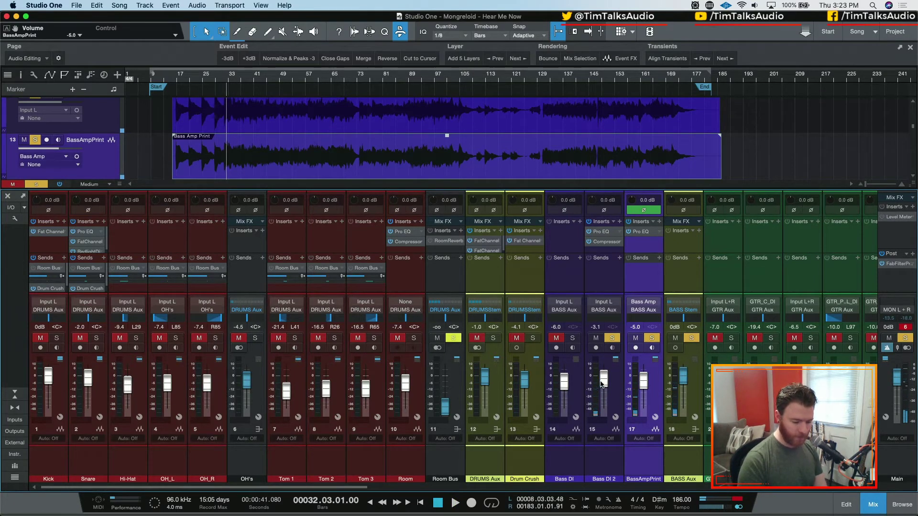
Step: Set the Bass DI 2 volume to -2.1 dB and compare the blend with that channel muted and unmuted
mouse_move(604, 385)
left_mouse_down()
mouse_move(609, 397)
mouse_move(604, 368)
mouse_move(605, 404)
mouse_move(606, 384)
left_mouse_up()
key("space")
left_click(595, 338)
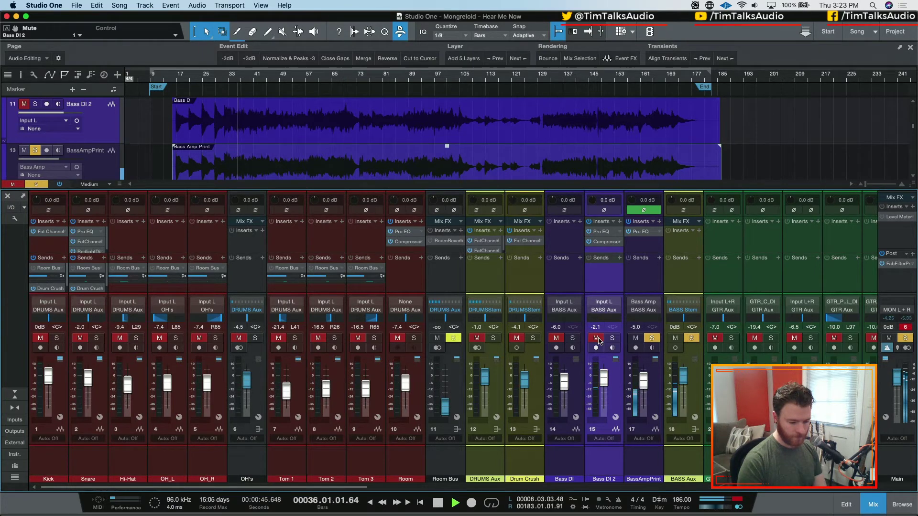
left_click(596, 338)
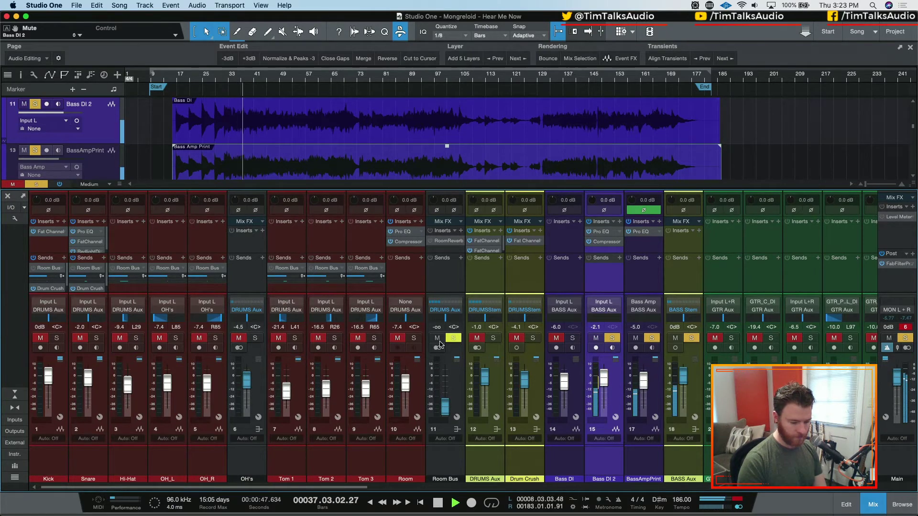
Step: Solo DRUMS Aux and Drum Crush alongside the bass and reset the Main output's clip indicator
left_click(493, 338)
left_click(534, 338)
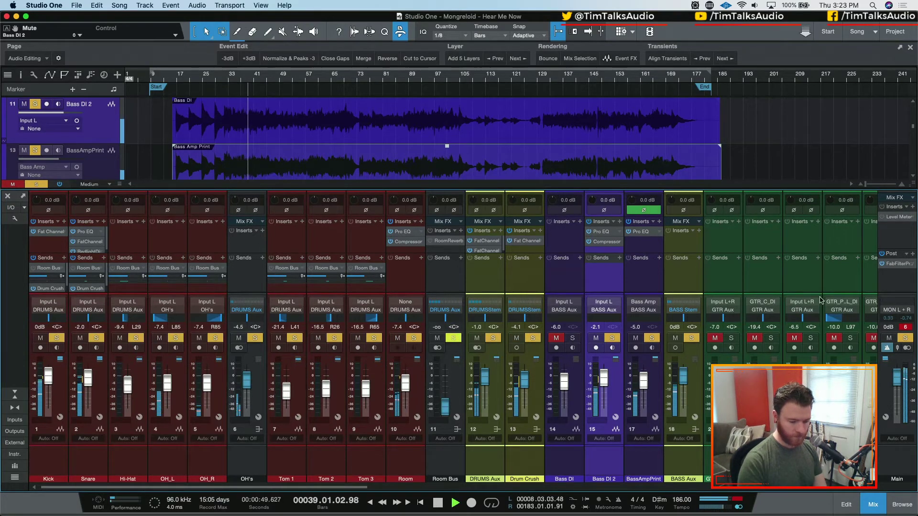
left_click(905, 329)
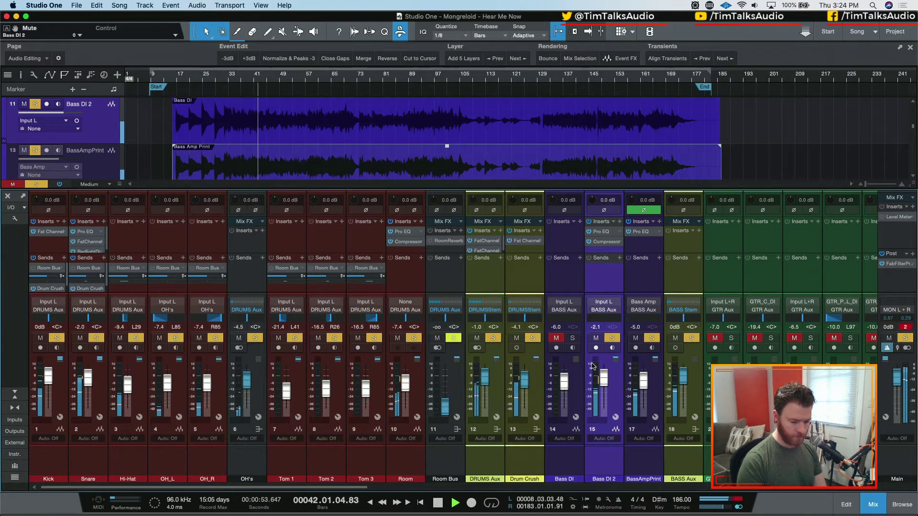
Step: Solo Bass DI, insert a Pro EQ on it with its default settings, and stop playback
left_click(573, 338)
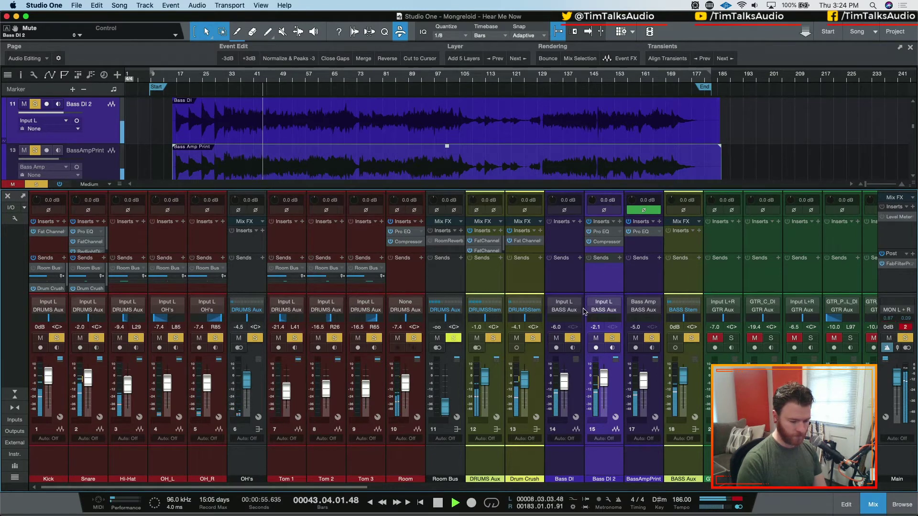
left_click(579, 221)
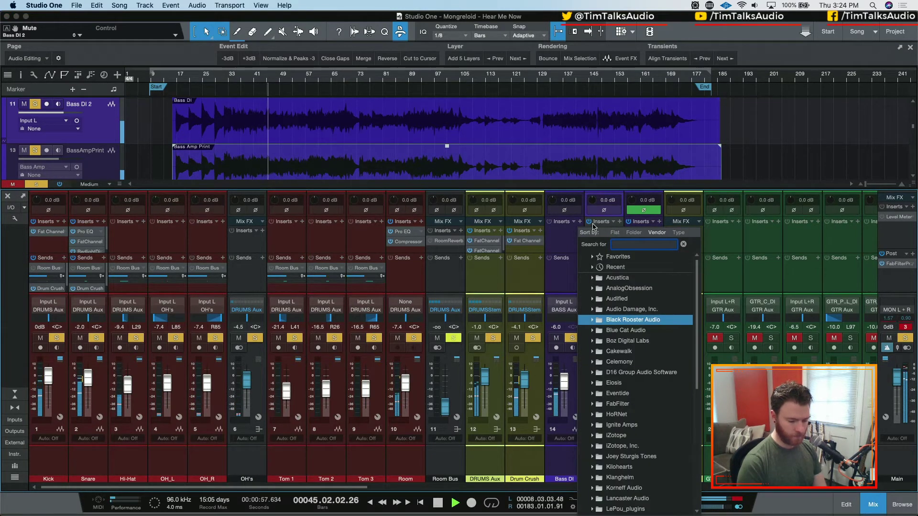
type("pro")
key("Return")
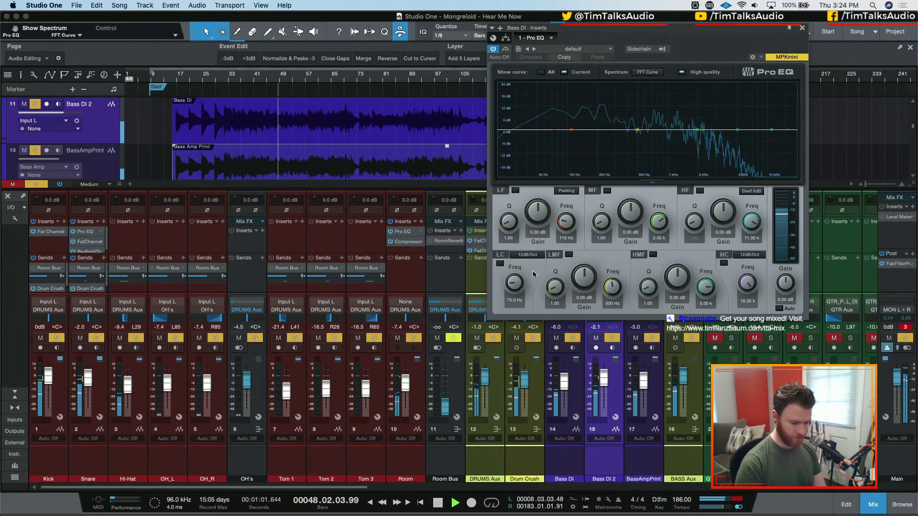
key("space")
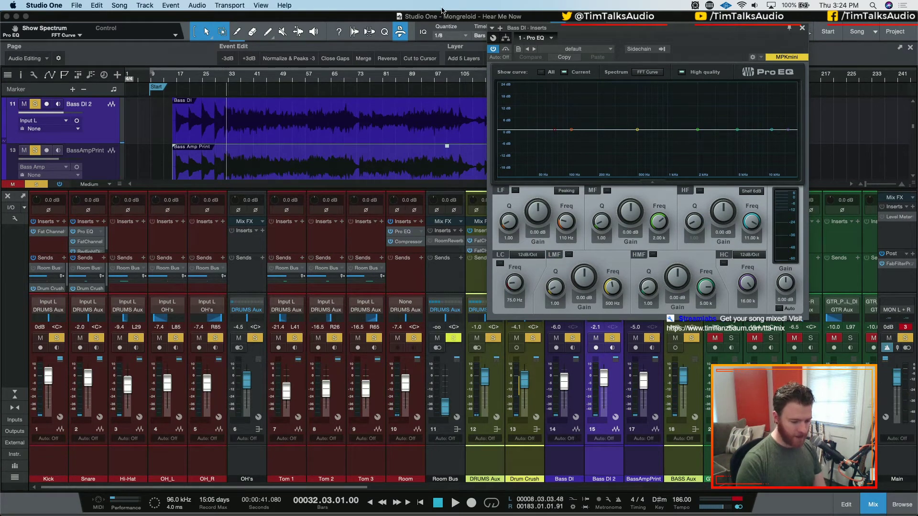
key("super+w")
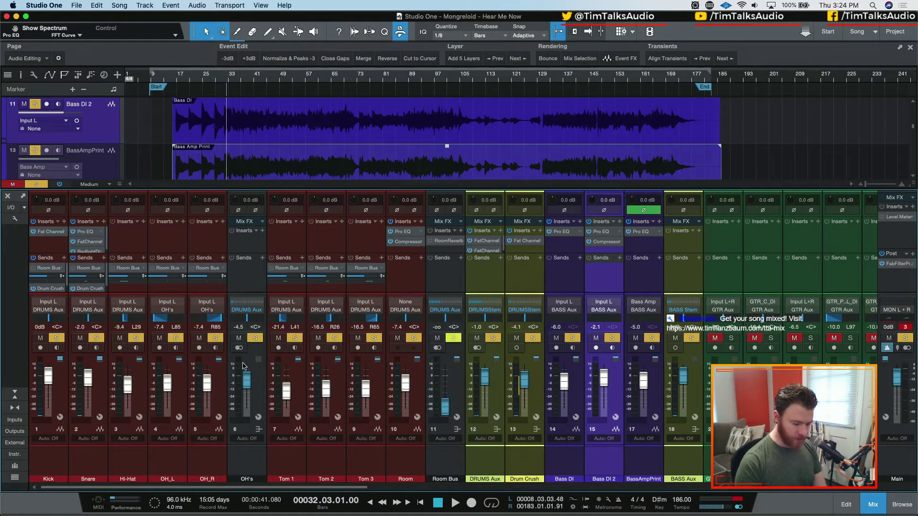
Step: Audition BassAmpPrint alone by muting Bass DI and Bass DI 2 and unsoloing DRUMS Aux and Drum Crush
left_click(657, 459)
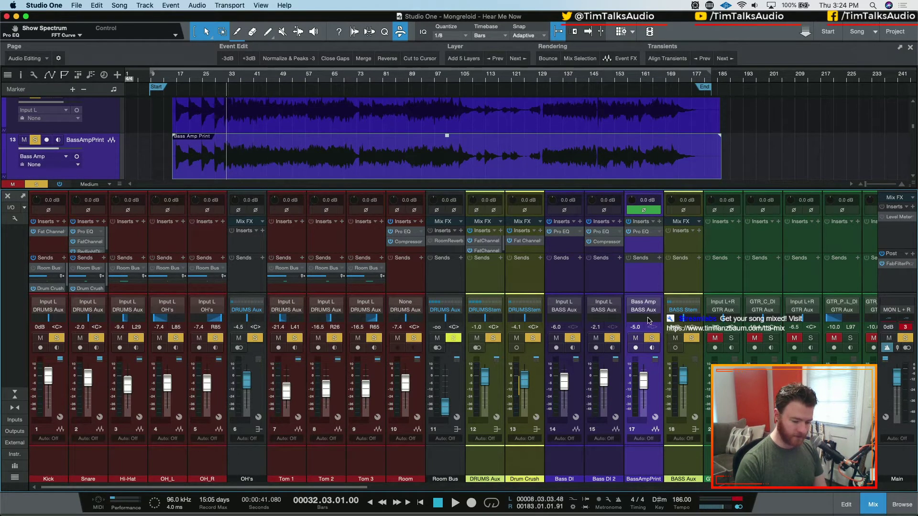
left_click(596, 338)
left_click(557, 338)
key("space")
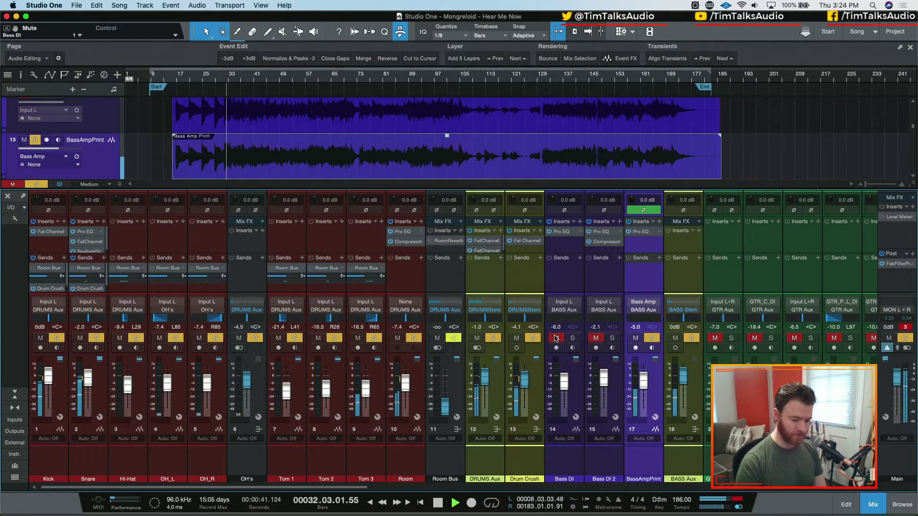
left_click(493, 338)
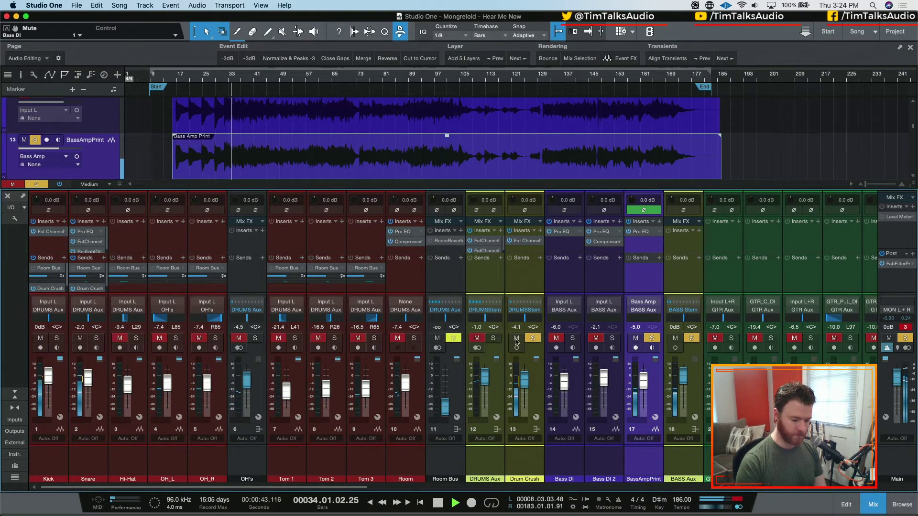
left_click(532, 339)
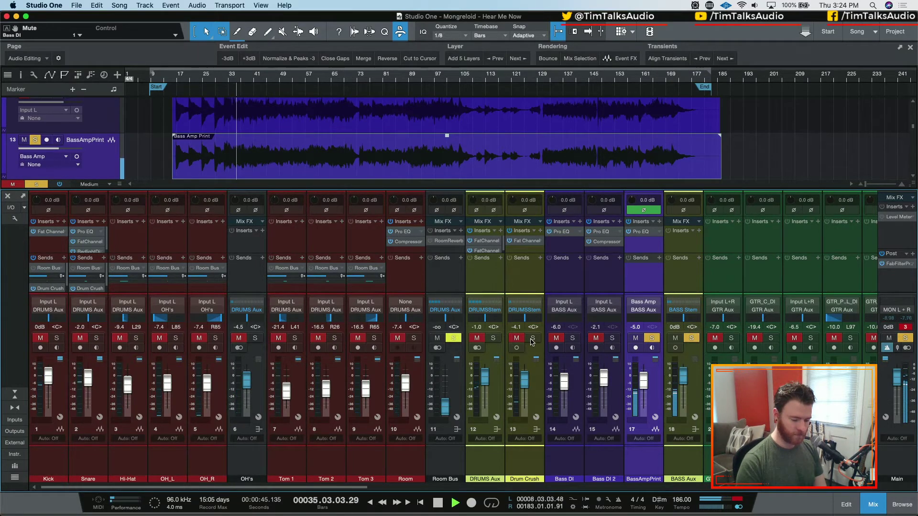
key("space")
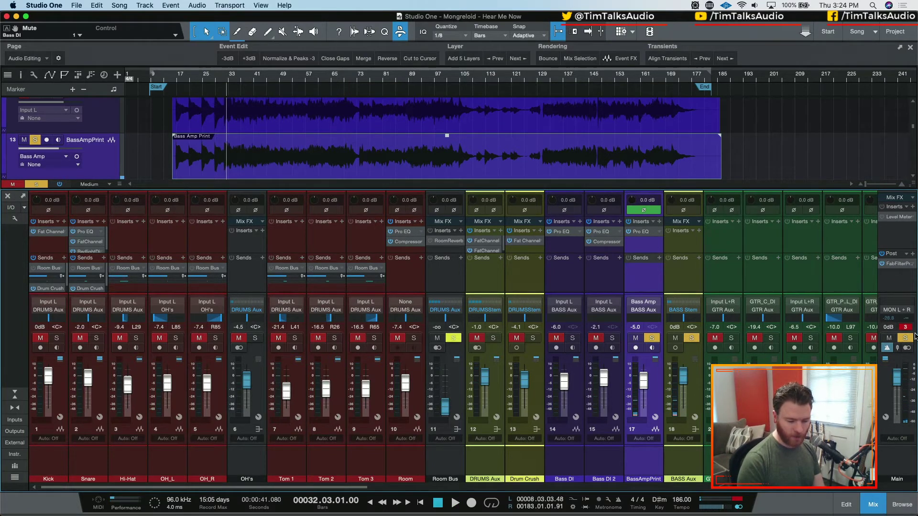
Step: Solo the DRUMS Aux, Drum Crush, Bass DI, Bass DI 2 and GTR Aux channels
left_click(583, 488)
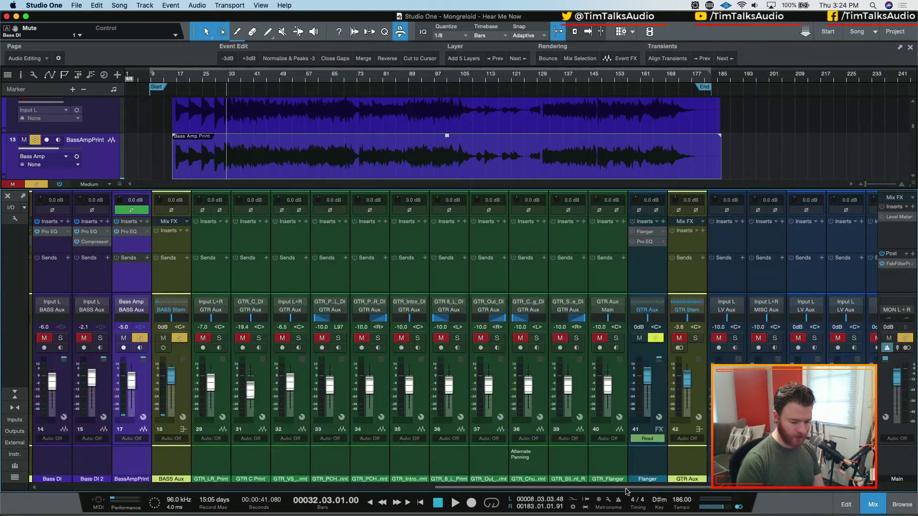
left_click_drag(592, 488, 290, 473)
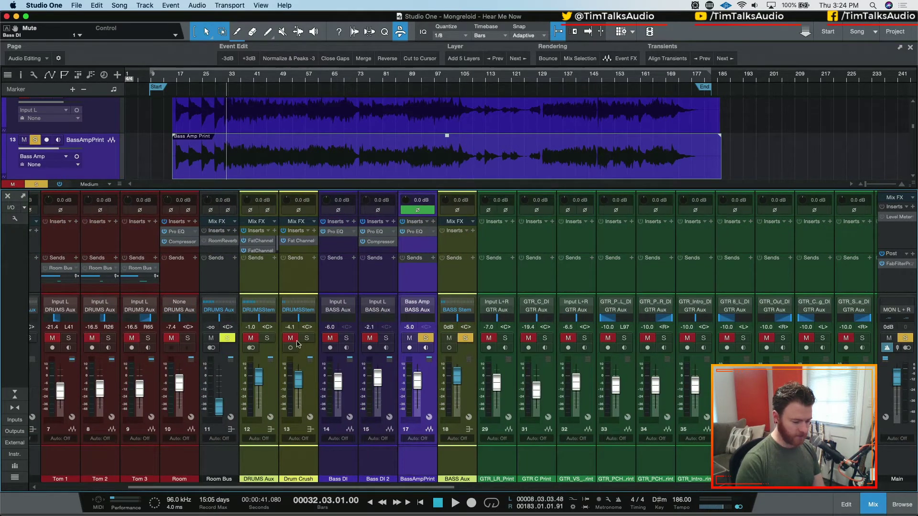
left_click(277, 339)
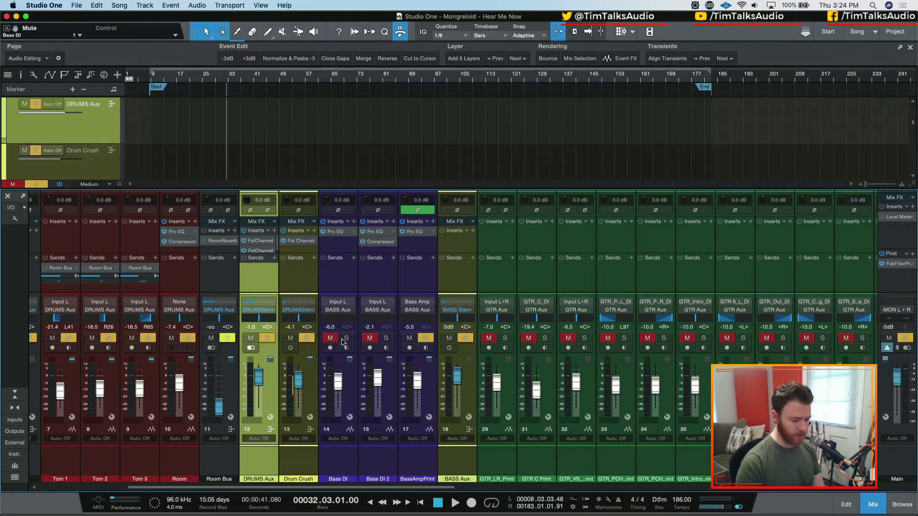
left_click(367, 339)
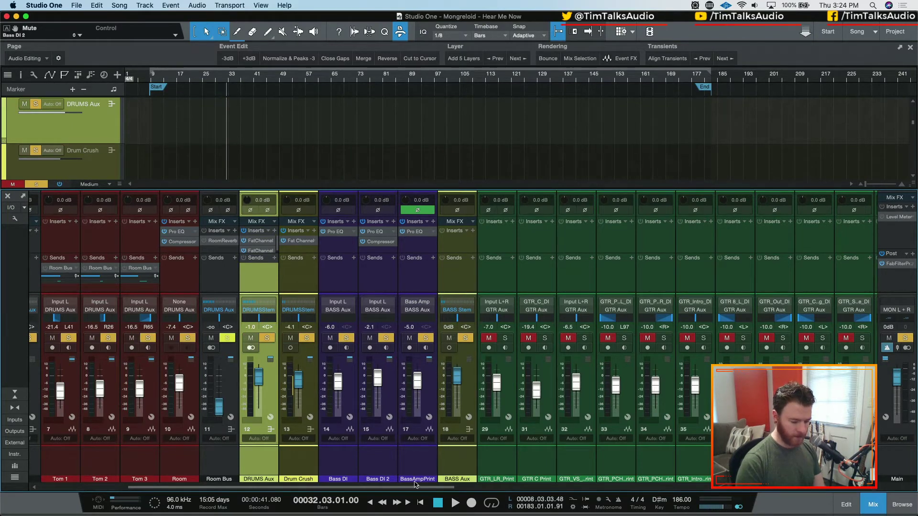
left_click_drag(412, 487, 487, 489)
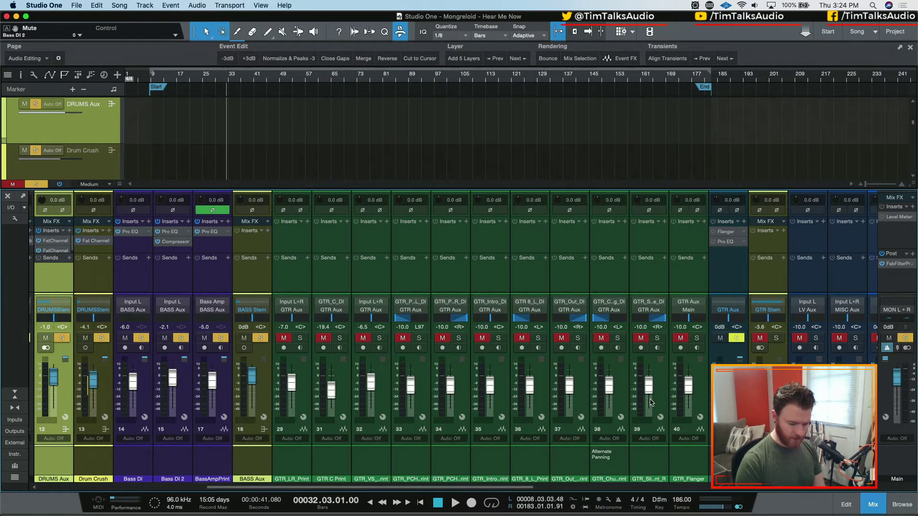
left_click(760, 339)
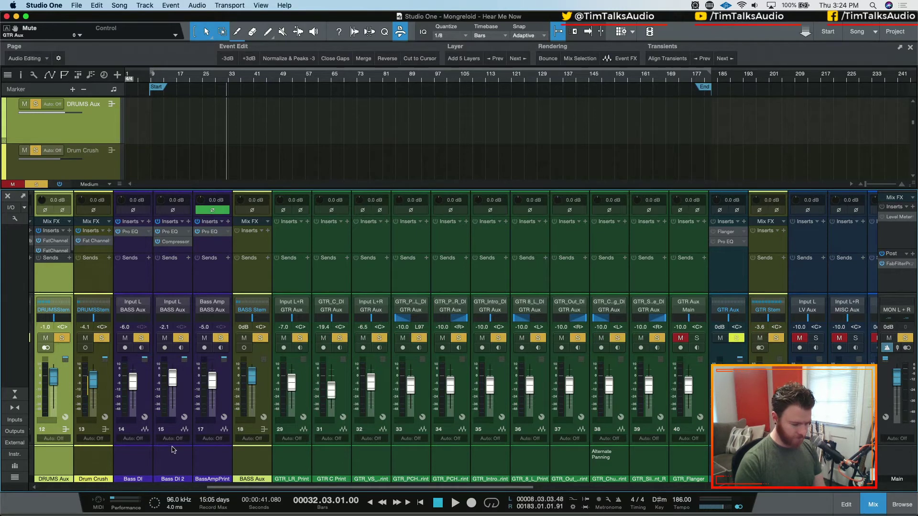
Step: Play the bass with the drums and guitars, toggling the BassAmpPrint mute to compare the mix with and without it
key("space")
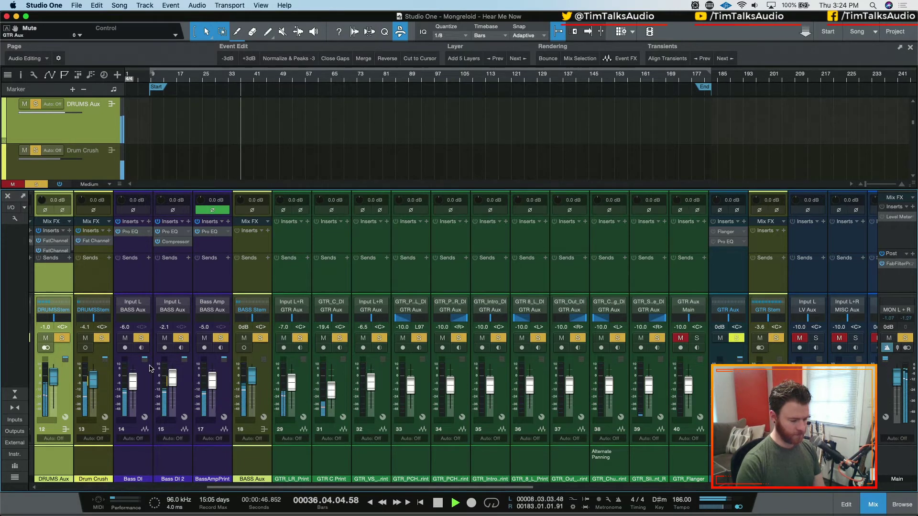
left_click(201, 339)
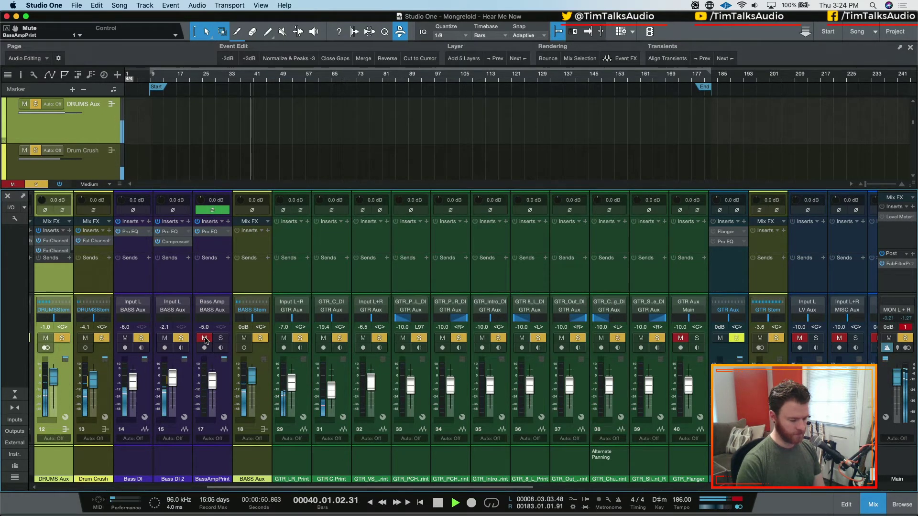
left_click(205, 339)
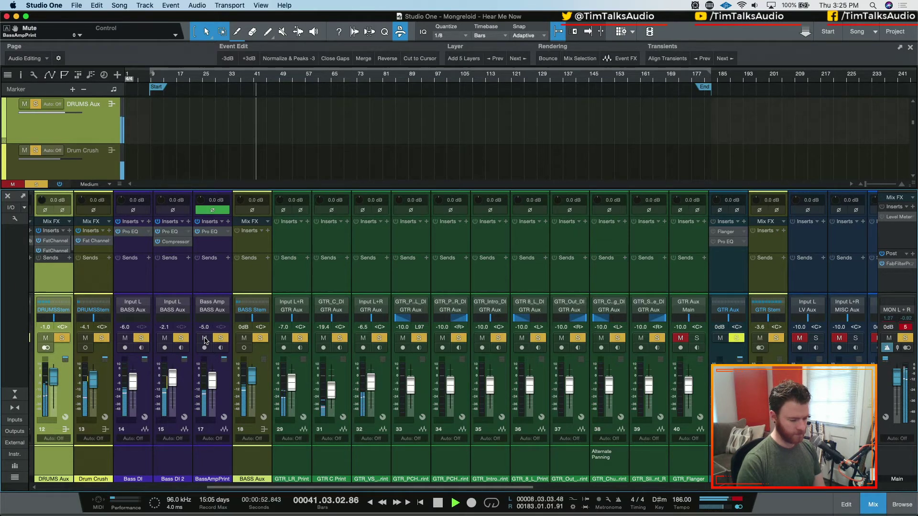
left_click(205, 339)
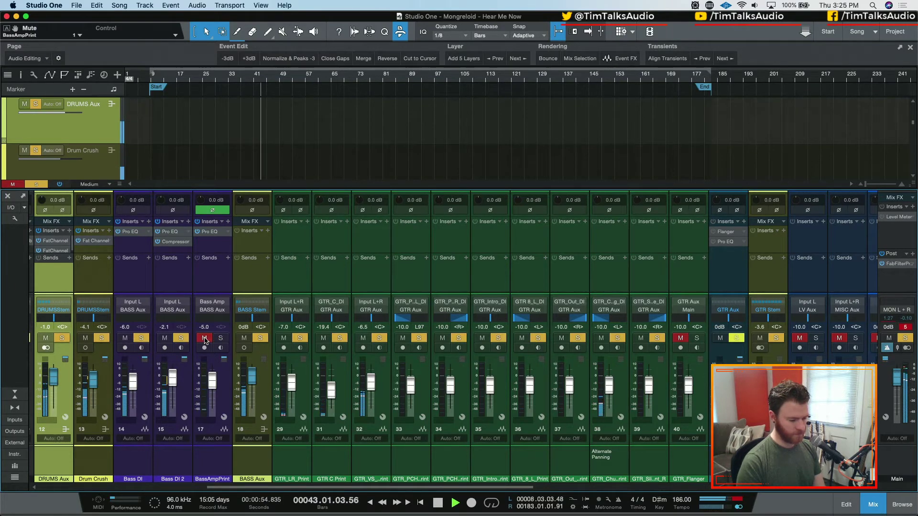
left_click(205, 339)
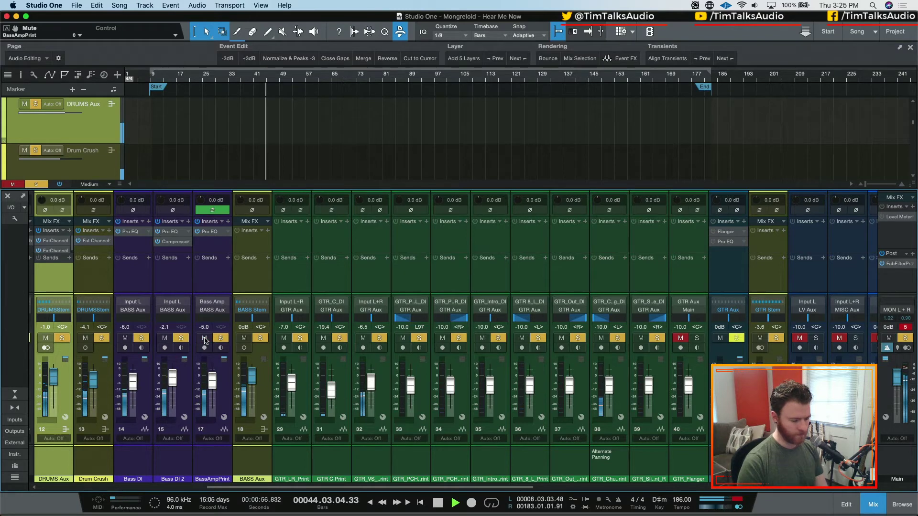
key("space")
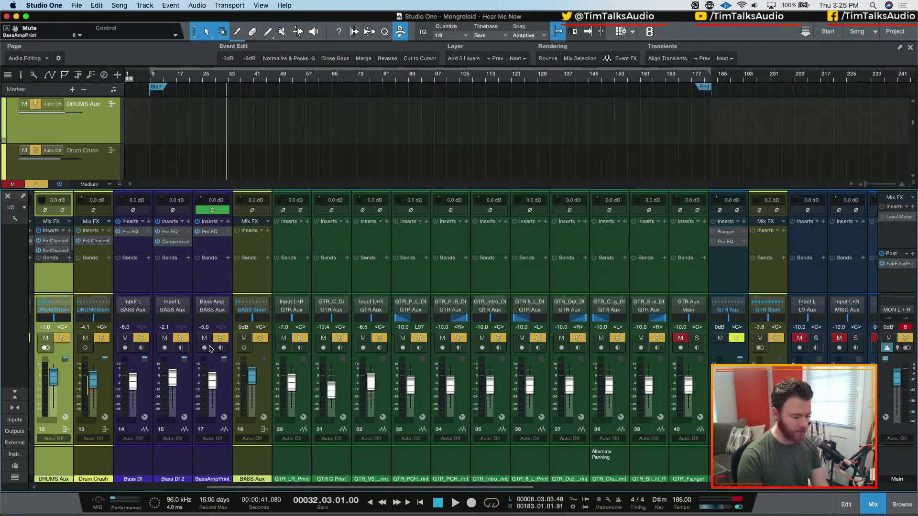
Step: Audition Bass DI alone by unsoloing GTR Aux, DRUMS Aux and Drum Crush and muting Bass DI 2
left_click(776, 339)
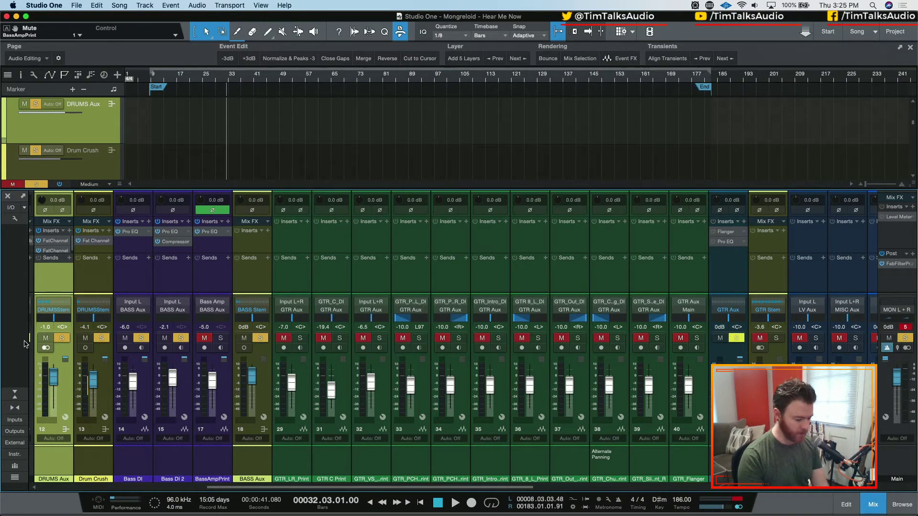
key("space")
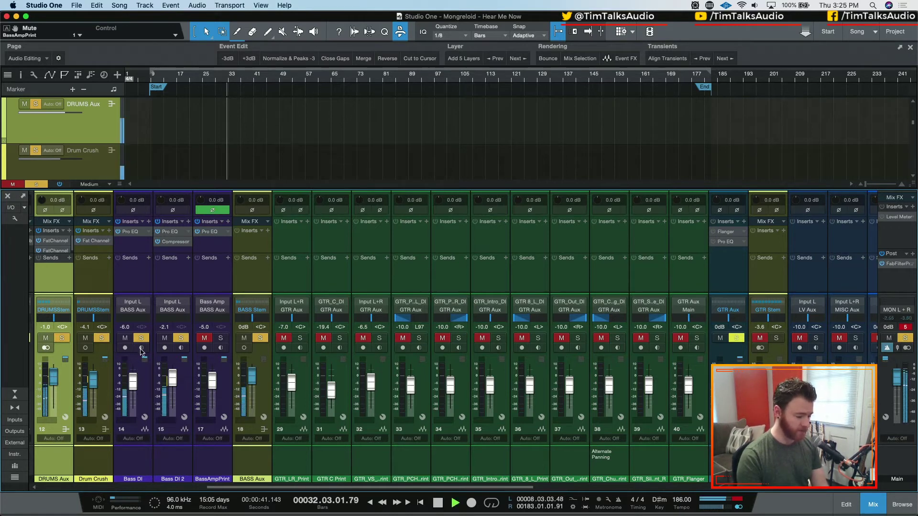
left_click(163, 338)
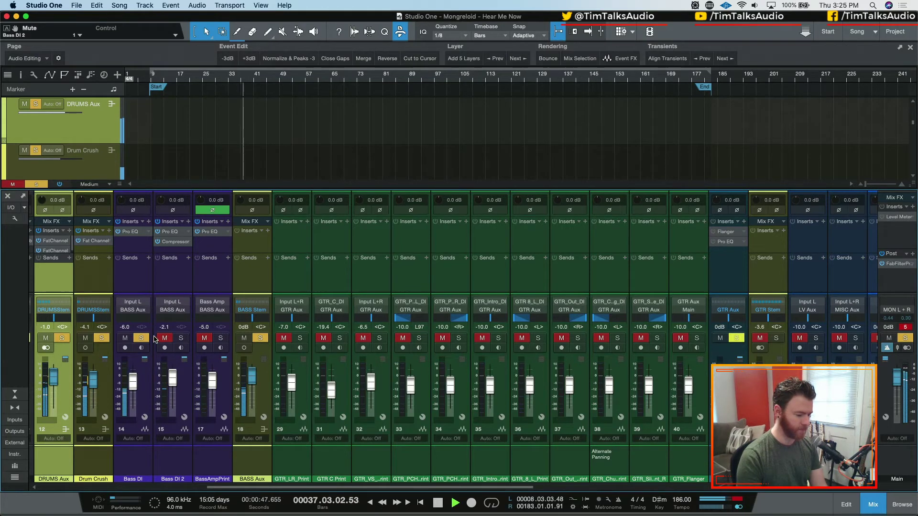
left_click(62, 338)
left_click(102, 338)
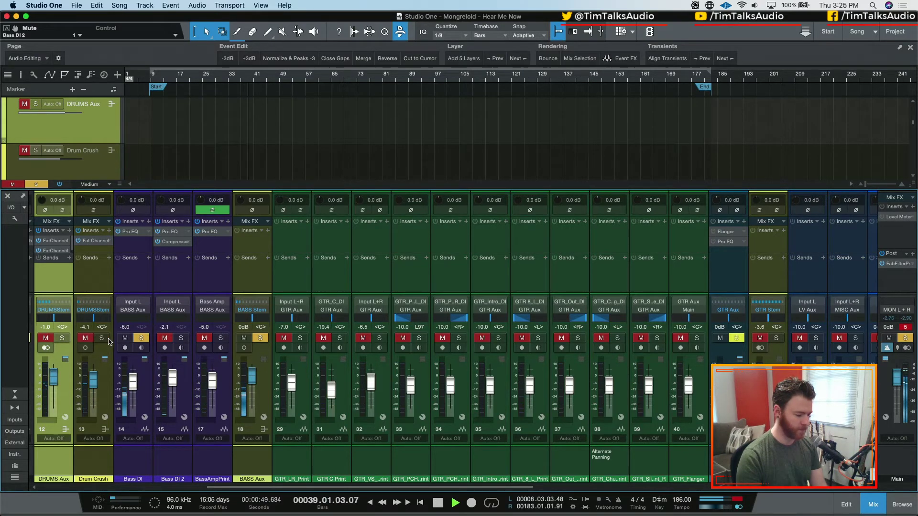
key("space")
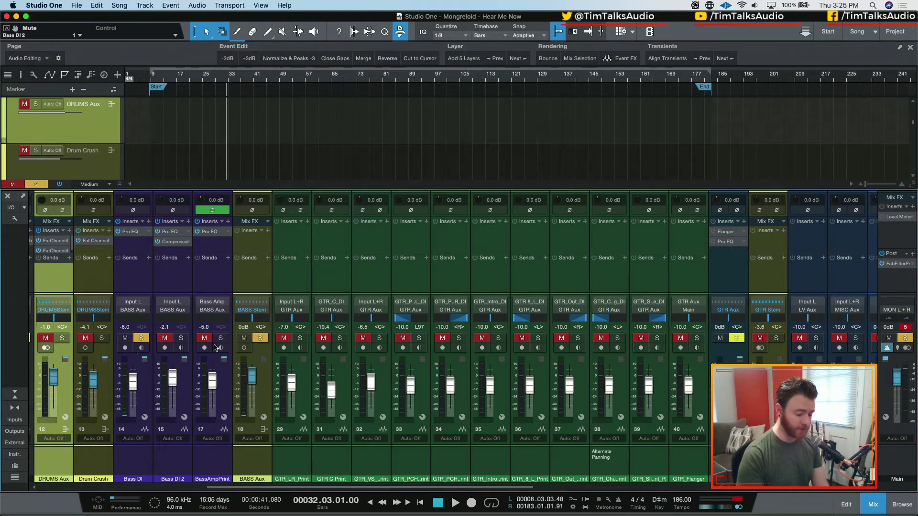
Step: Boost the MF band of the Bass DI Pro EQ by about 9 dB near 2 kHz during playback
left_click(133, 472)
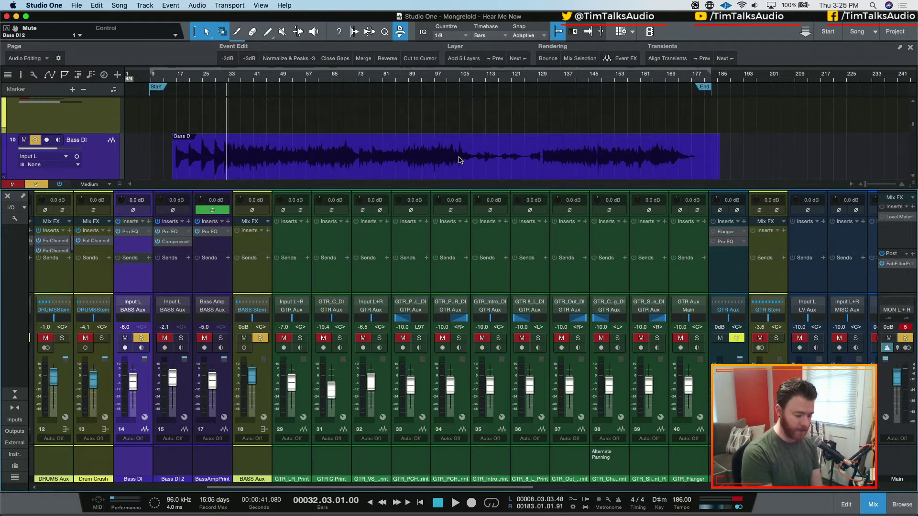
key("space")
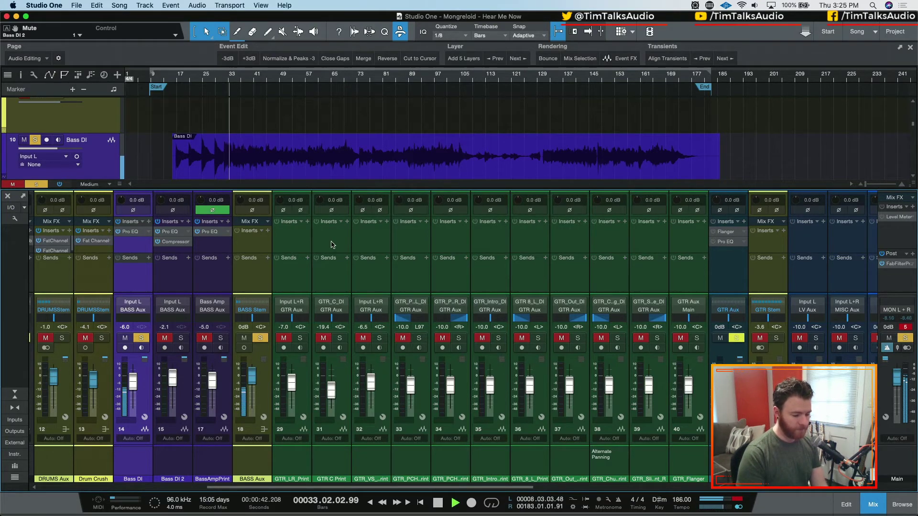
double_click(135, 231)
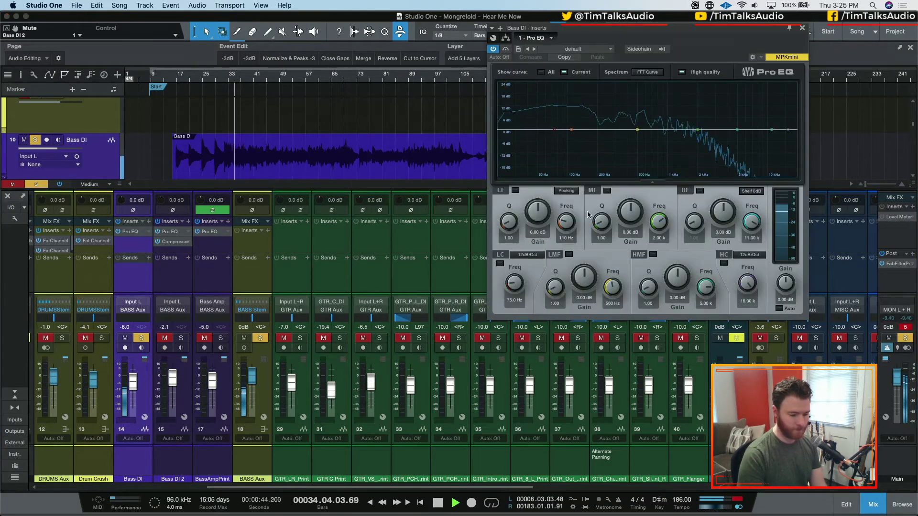
left_click_drag(697, 129, 699, 113)
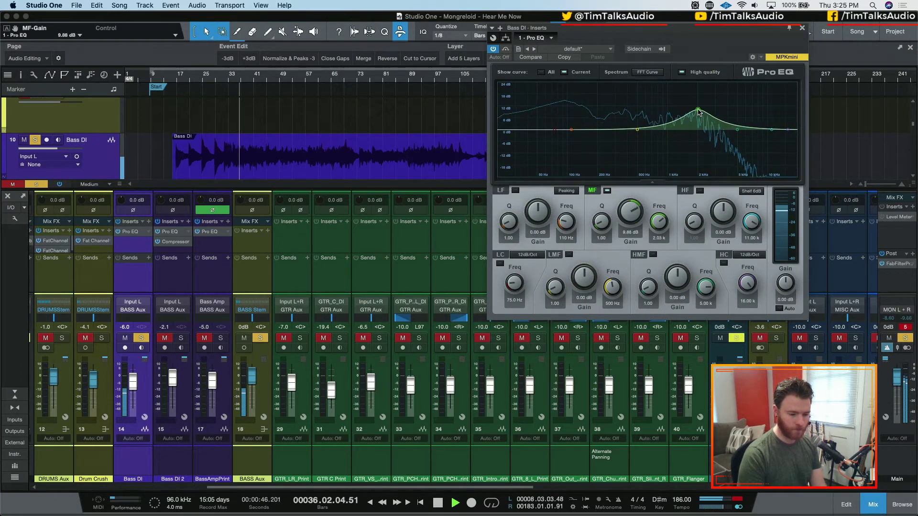
key("space")
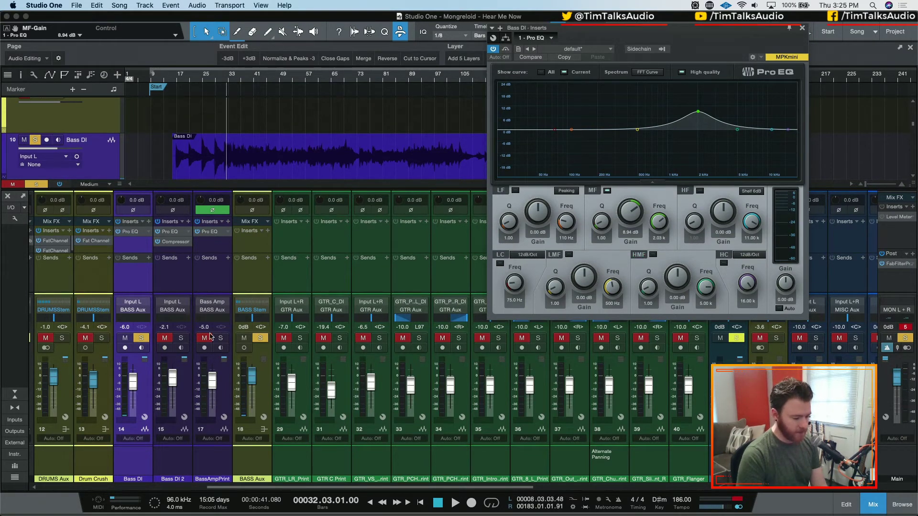
Step: Solo Bass DI 2 alongside Bass DI and compare the Bass DI Pro EQ bypassed and active
key("space")
left_click(182, 339)
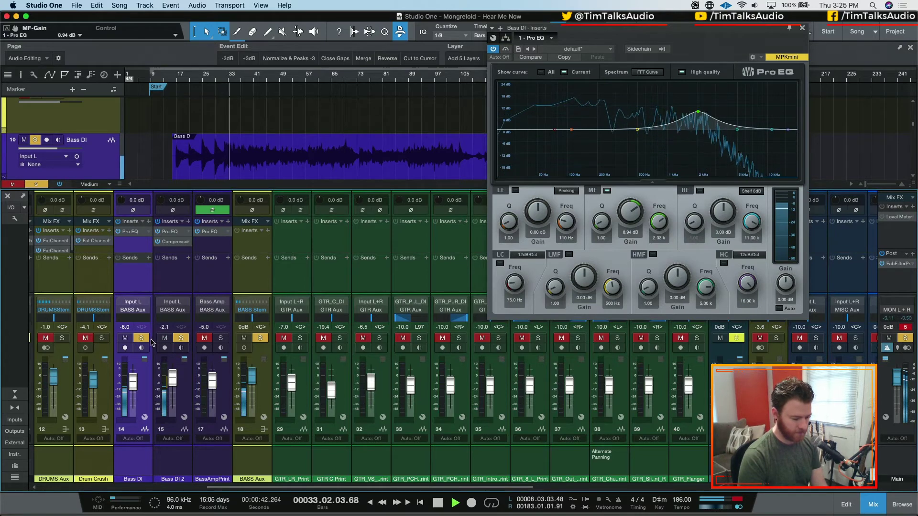
left_click(493, 50)
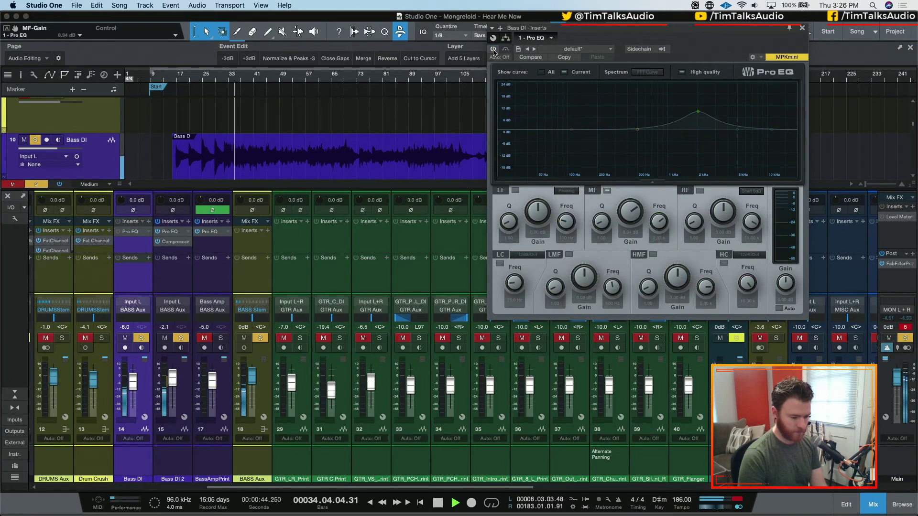
left_click(492, 49)
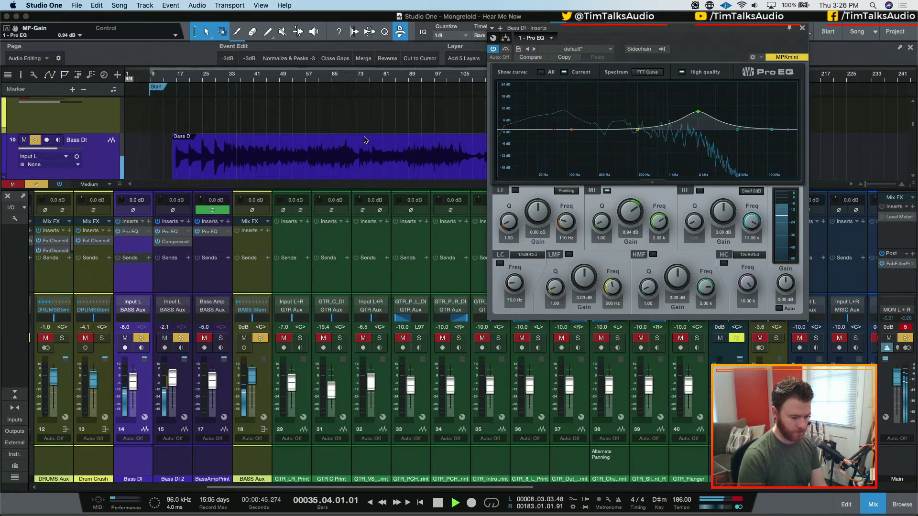
Step: Bring BassAmpPrint and the soloed GTR Aux back into playback and set the Bass DI 2 level to -4 dB
left_click(204, 339)
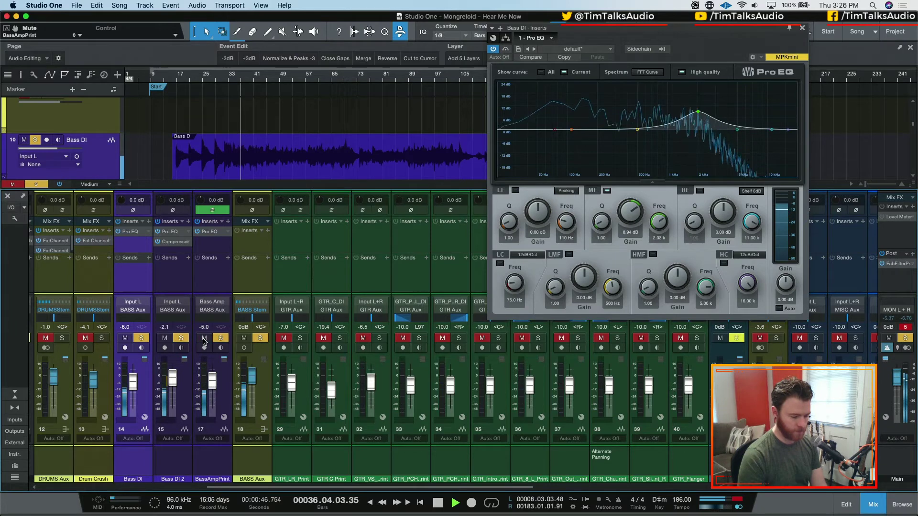
left_click(777, 338)
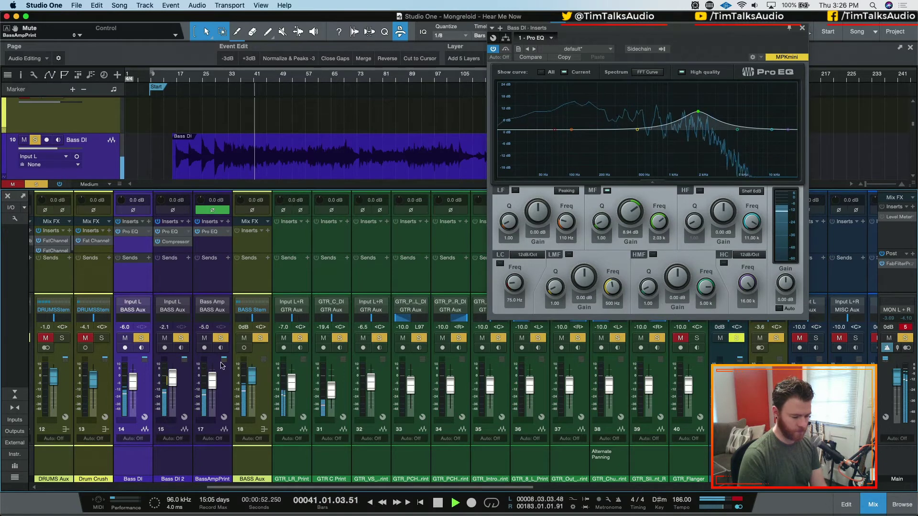
left_click(169, 336)
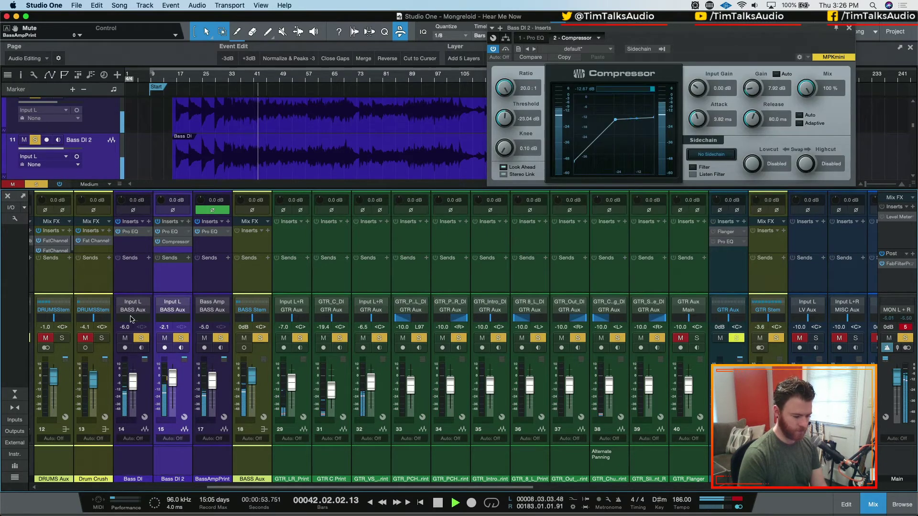
left_click(164, 326)
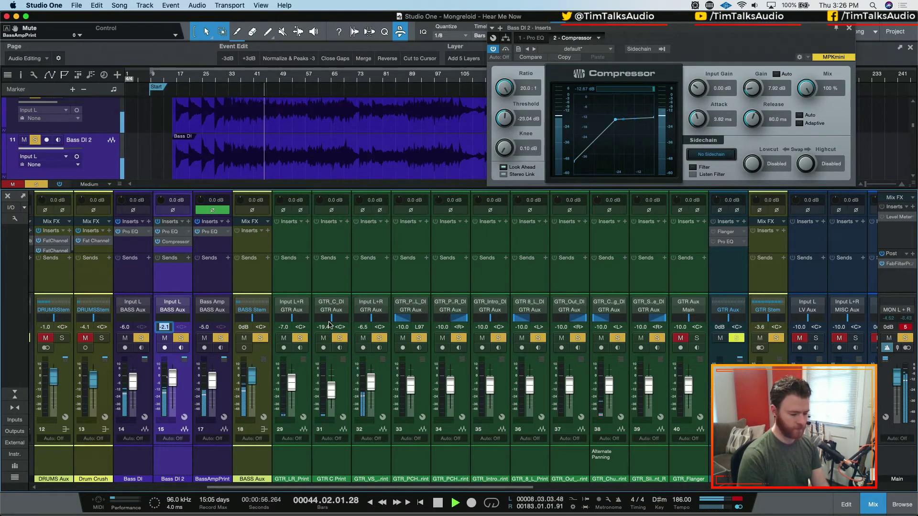
type("-4")
key("Return")
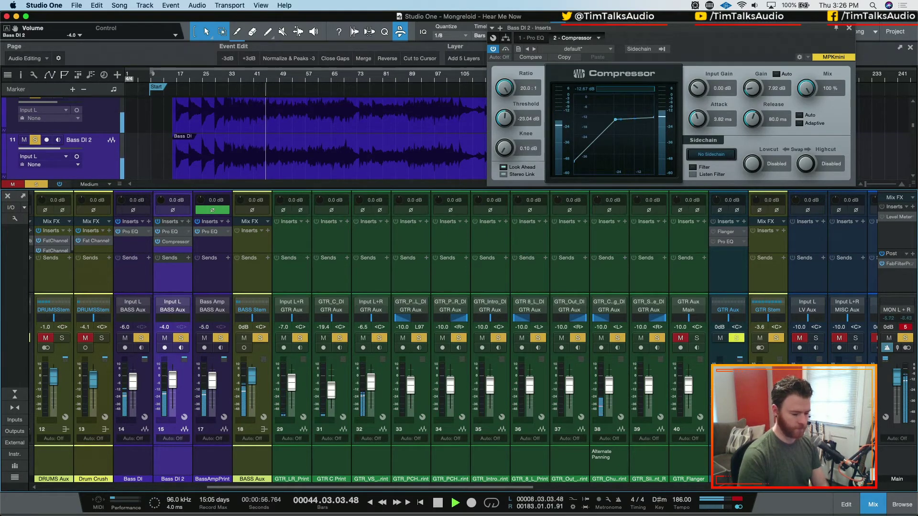
left_click(849, 27)
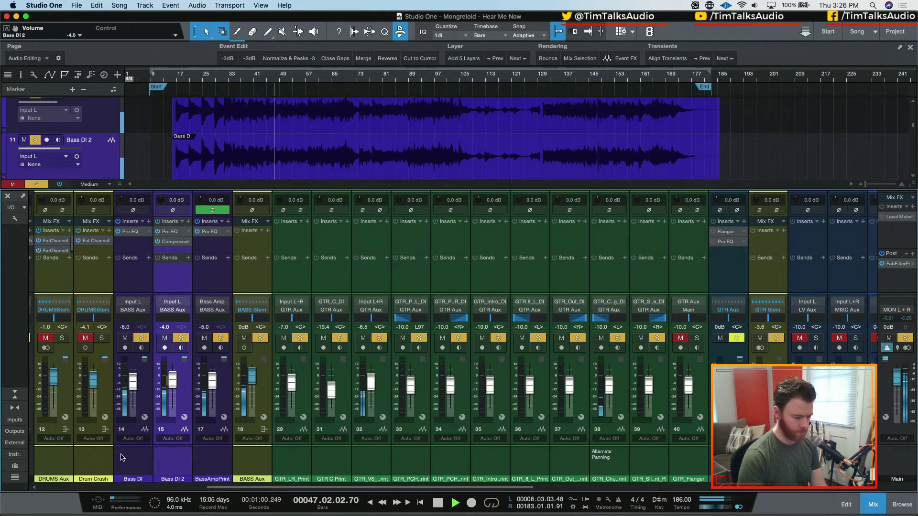
Step: Solo DRUMS Aux and Drum Crush, check the bass against the drums and guitars, and stop playback
left_click(139, 488)
left_click(533, 338)
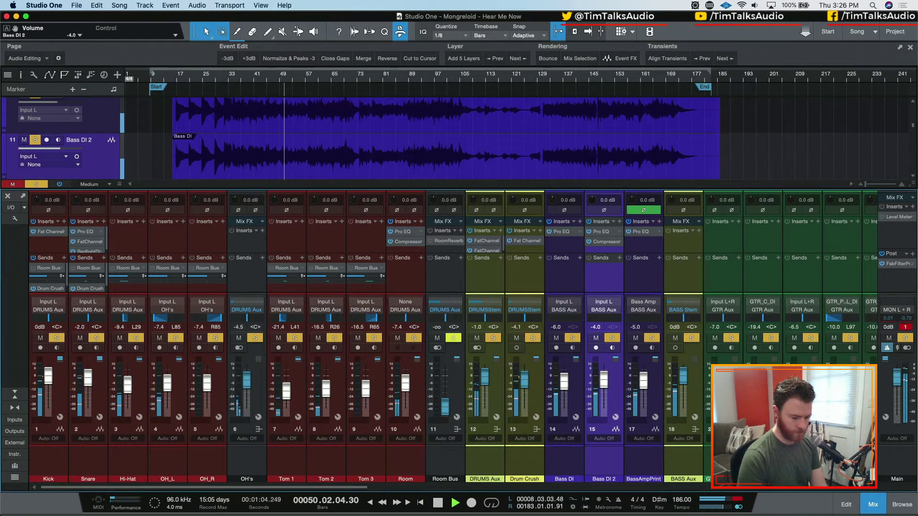
left_click(401, 488)
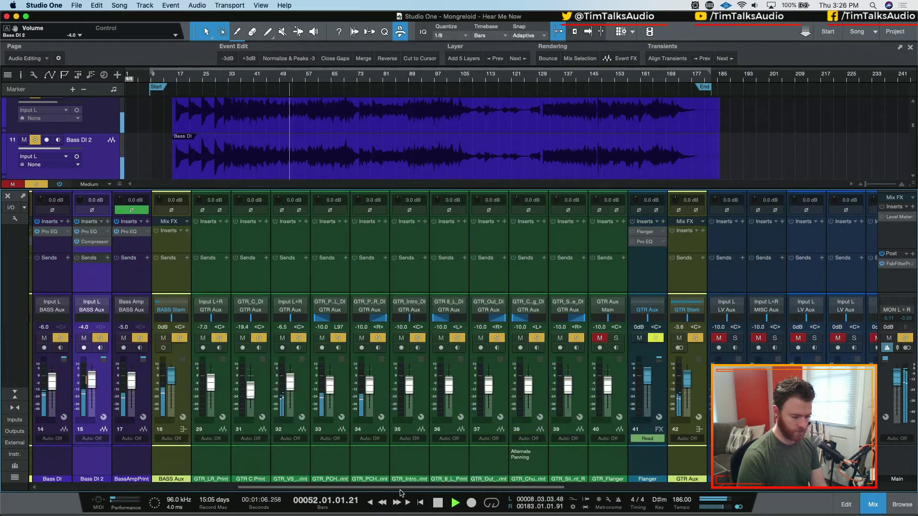
left_click_drag(400, 488, 258, 488)
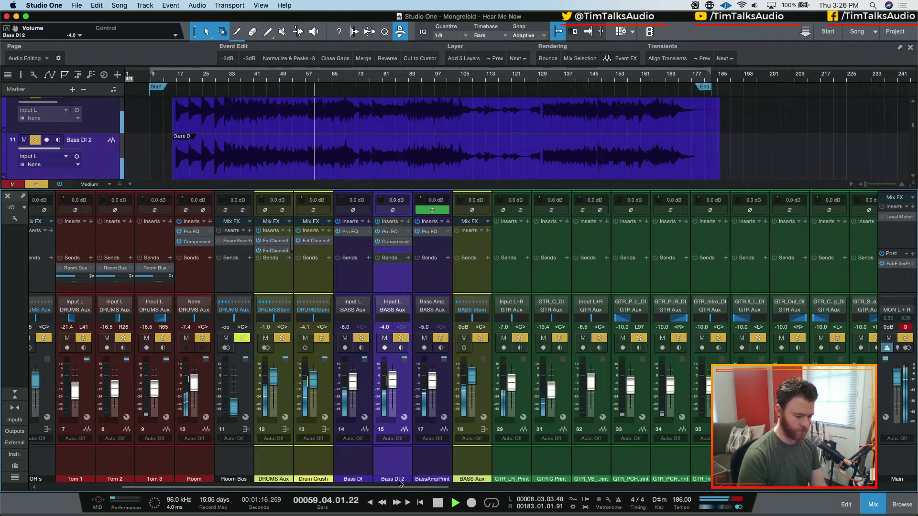
key("space")
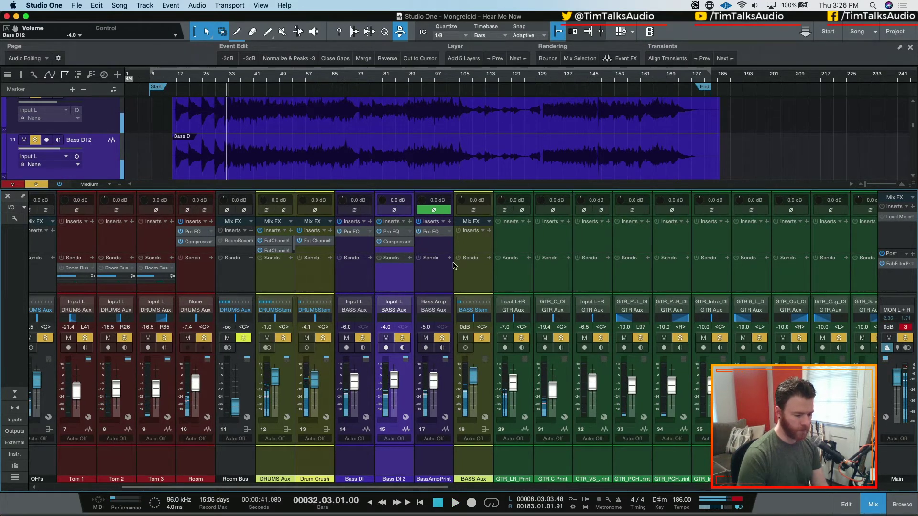
left_click(486, 233)
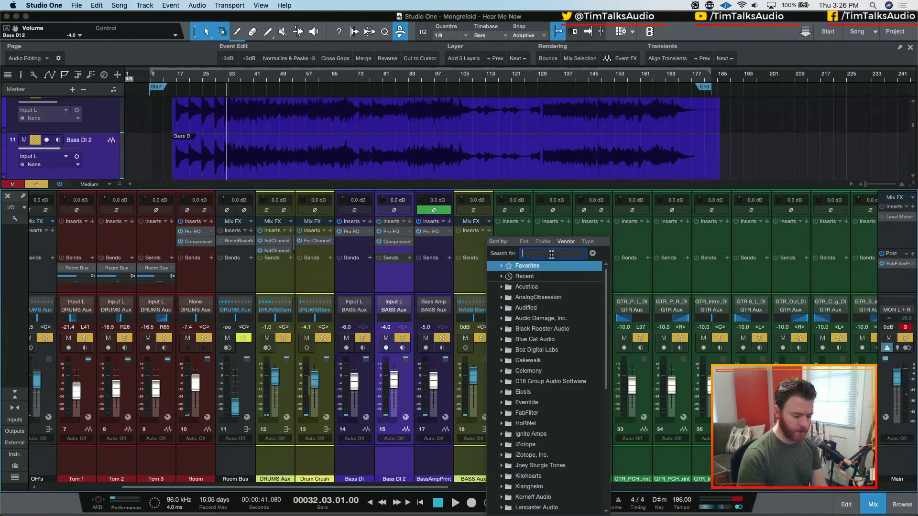
type("pro")
key("Return")
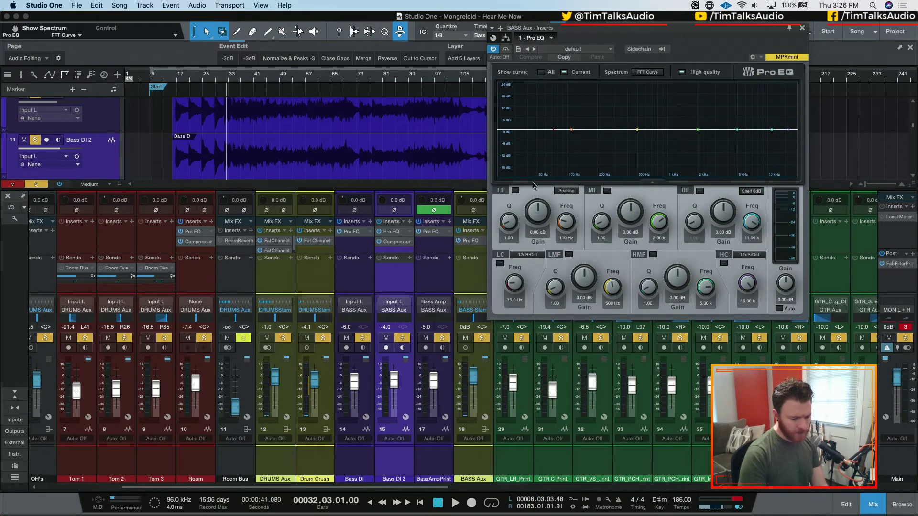
left_click(802, 29)
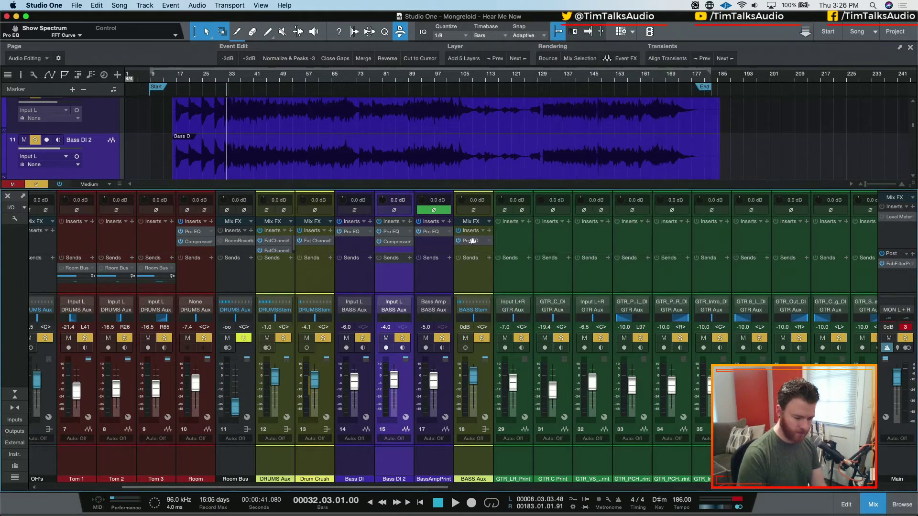
left_click(490, 241)
left_click(513, 327)
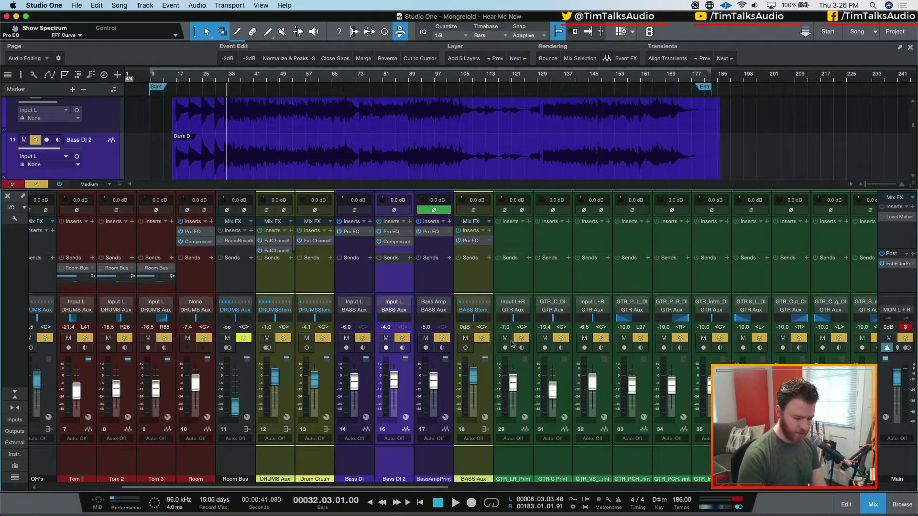
Step: Insert the Faturator plug-in on the BASS Aux channel
left_click(489, 231)
type("fat")
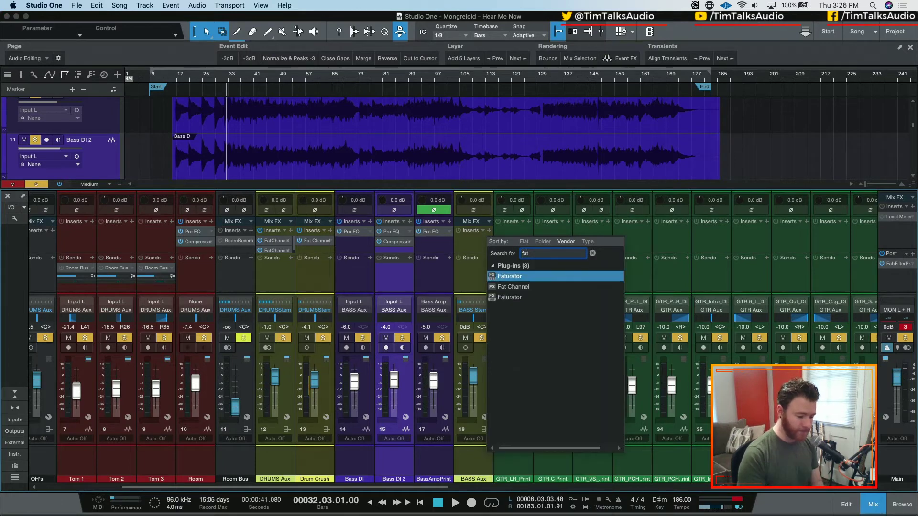
left_click(495, 280)
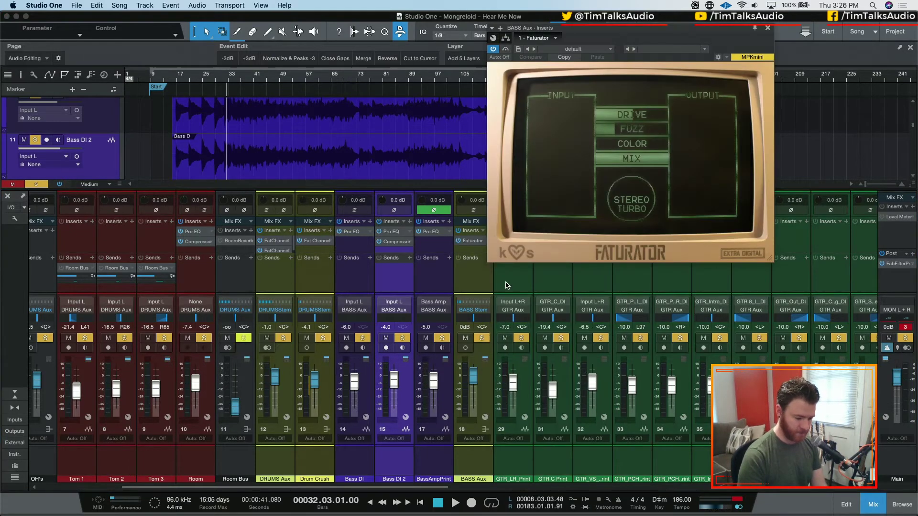
Step: Remove the Faturator from the BASS Aux channel and insert the Fat Channel plug-in instead
left_click(767, 27)
right_click(490, 241)
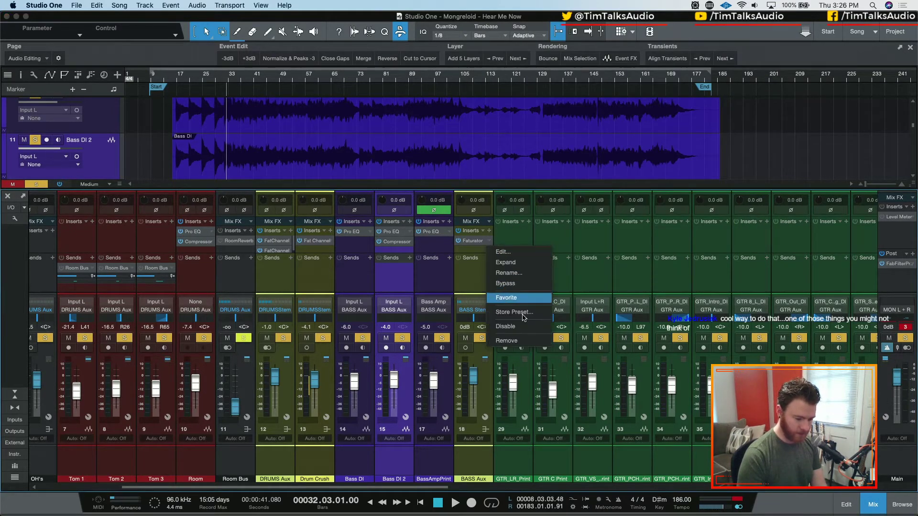
left_click(508, 340)
left_click(487, 232)
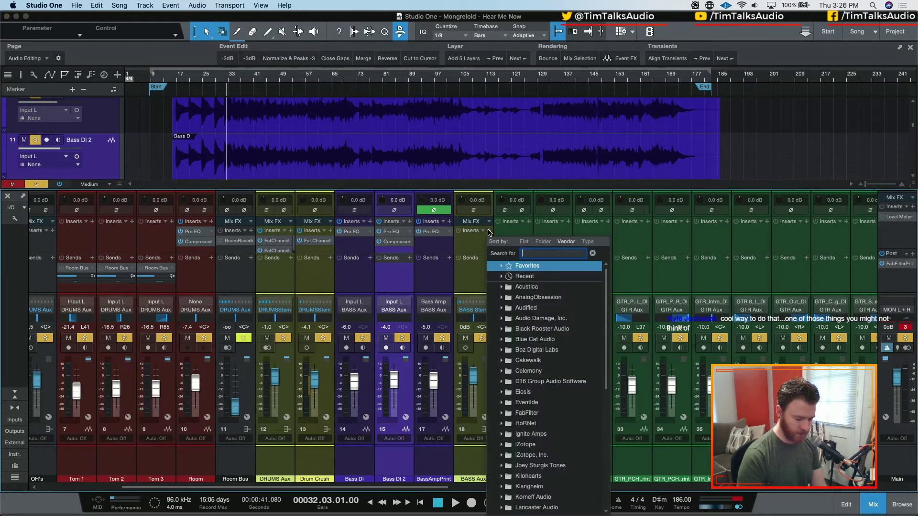
type("fat")
left_click(531, 283)
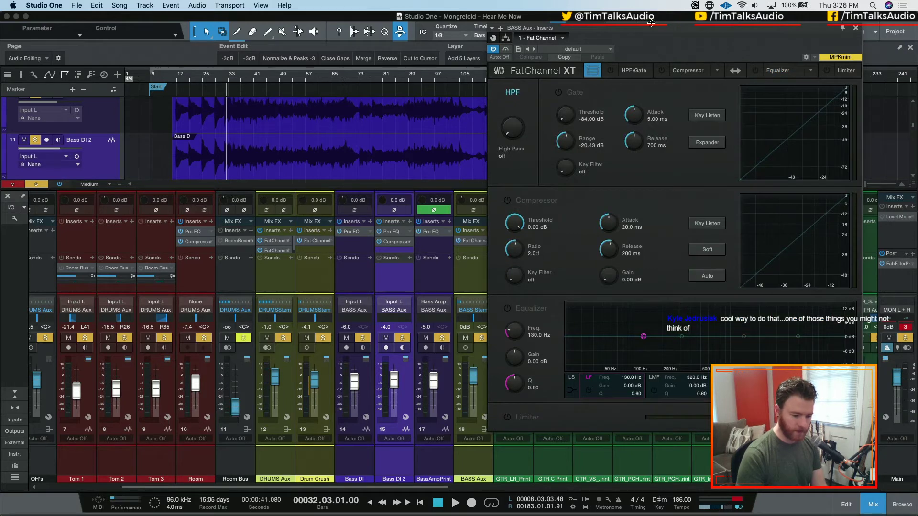
left_click_drag(651, 22, 306, 57)
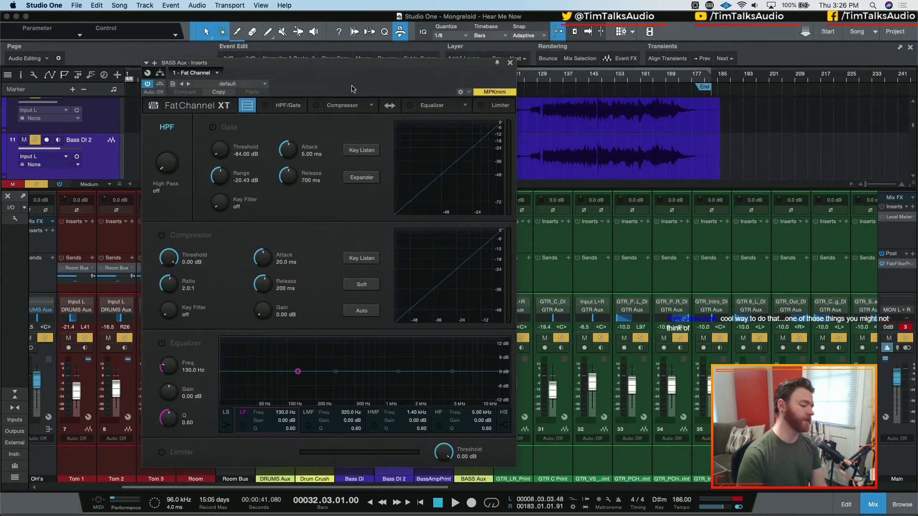
Step: Place the Fat Channel equalizer before the compressor, load the Passive EQ model and switch it on
left_click(388, 106)
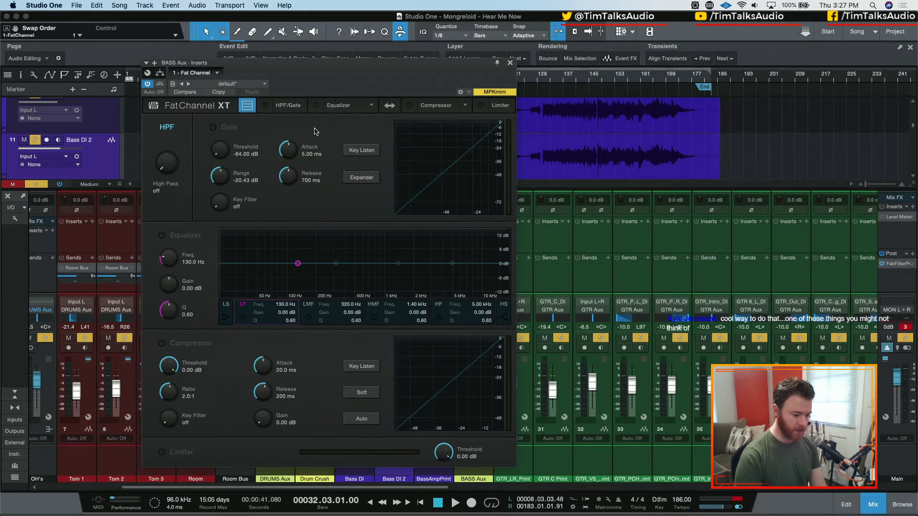
left_click(373, 106)
left_click(349, 157)
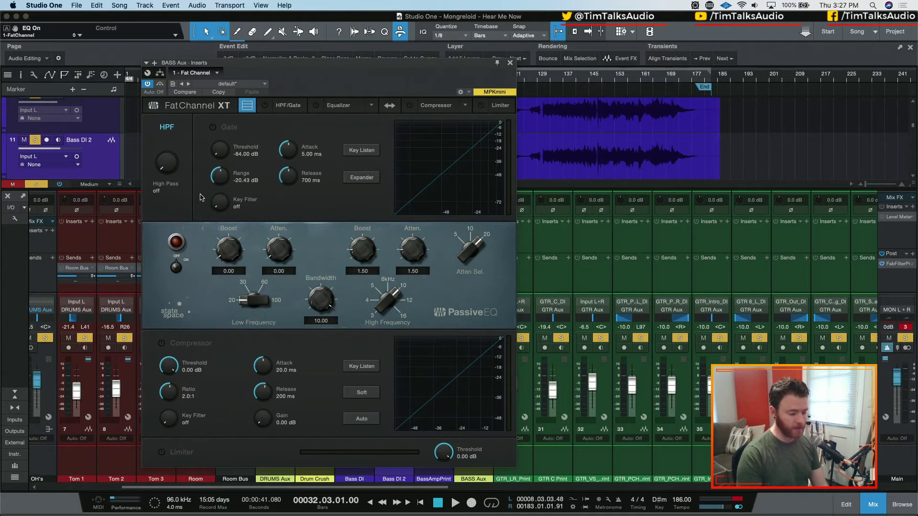
left_click(177, 267)
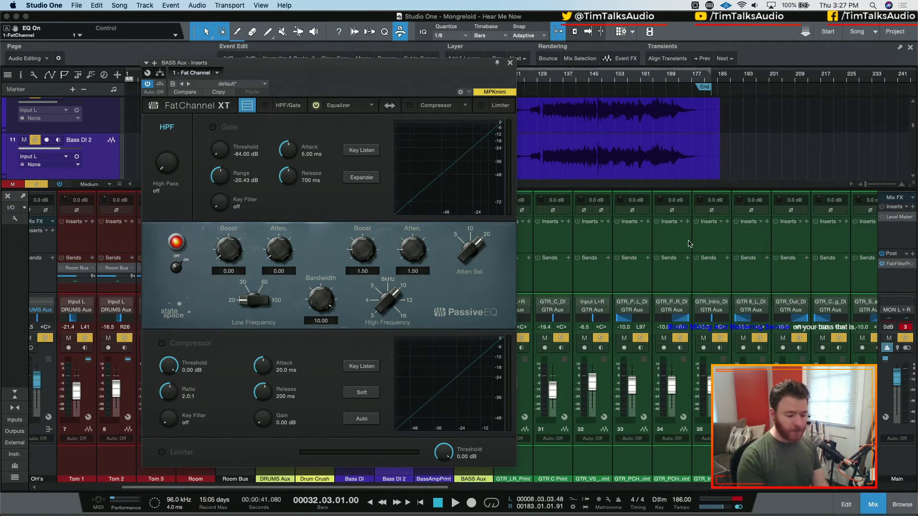
key("Escape")
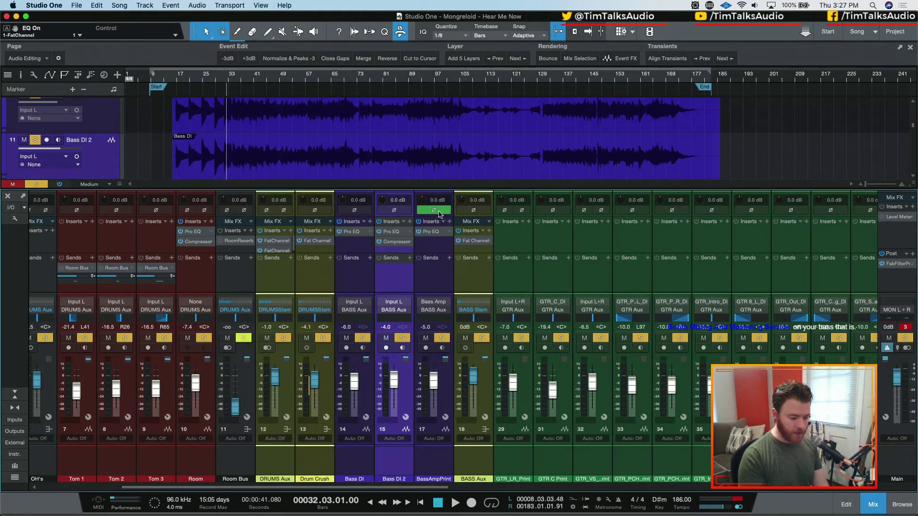
Step: Insert the RedlightDist plug-in after the Fat Channel on the BASS Aux and set its mix to 53%
left_click(489, 221)
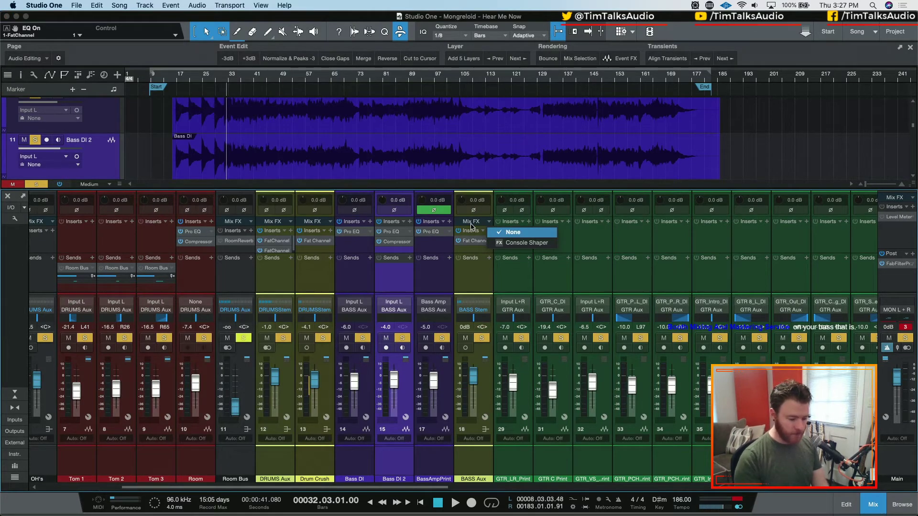
key("Escape")
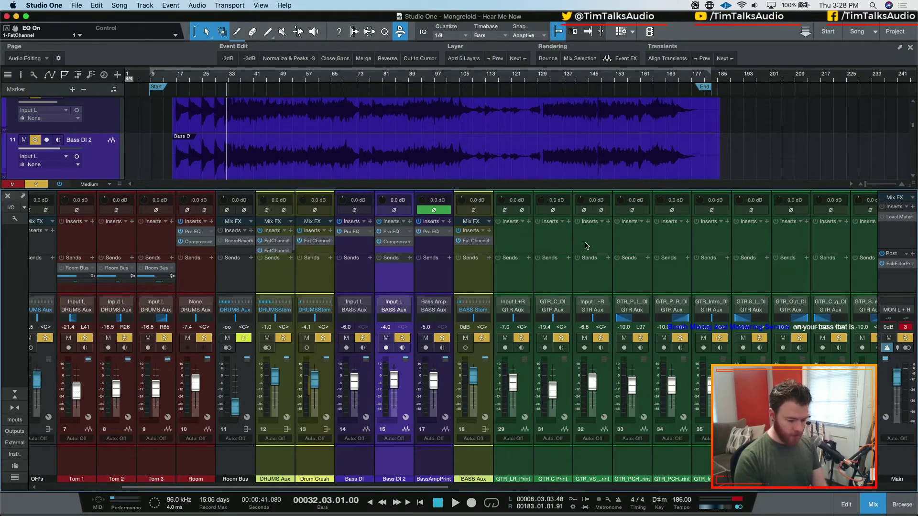
left_click(488, 231)
type("red")
key("Down")
key("Return")
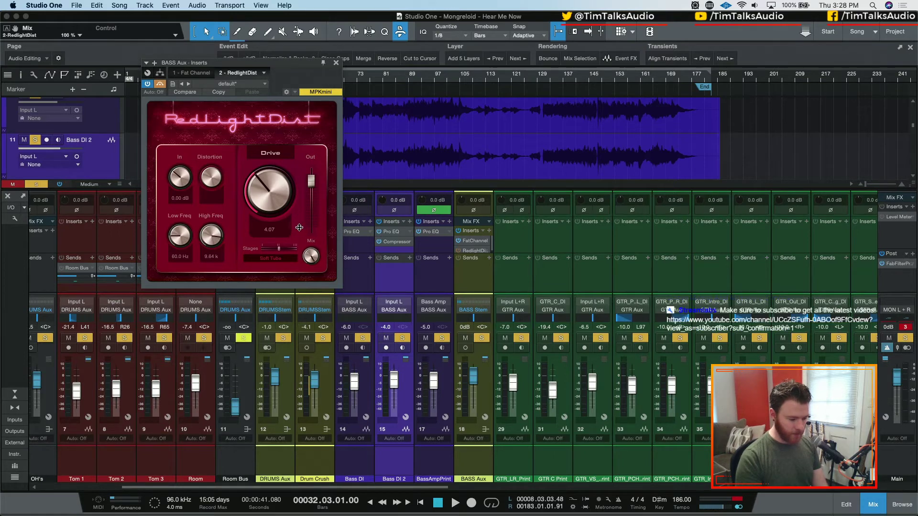
left_click(337, 64)
Step: During playback, set the BASS Aux Passive EQ to low frequency 100, low boost 2.00, low attenuation 3.55, high boost 5.70 and high attenuation 0.00
left_click(476, 243)
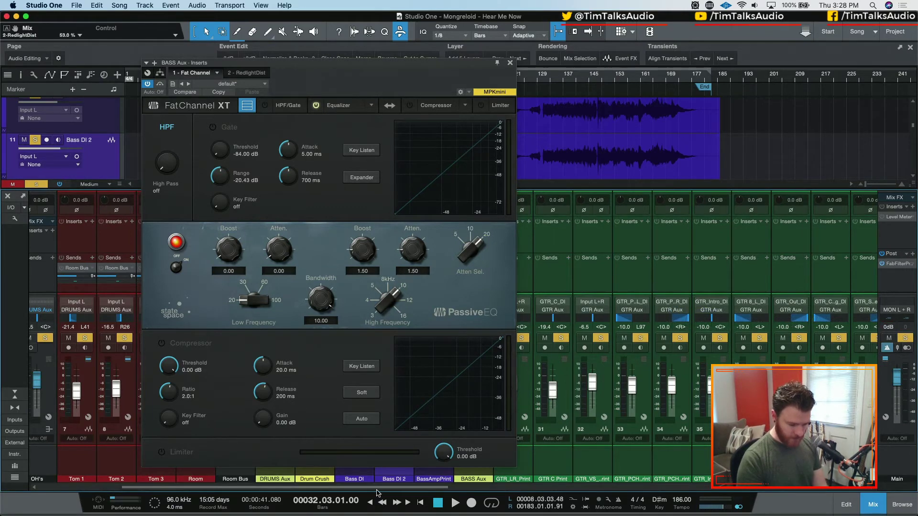
left_click_drag(381, 488, 422, 488)
key("space")
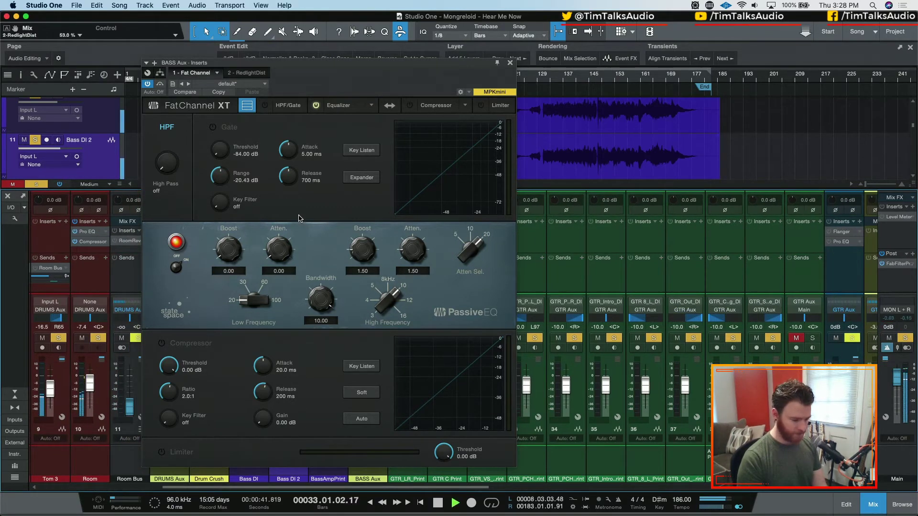
left_click_drag(256, 300, 240, 1)
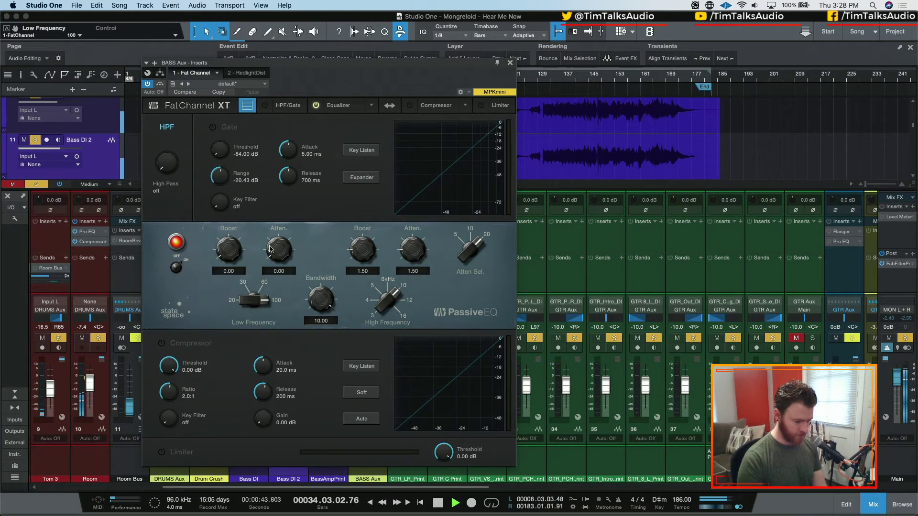
left_click_drag(227, 257, 272, 199)
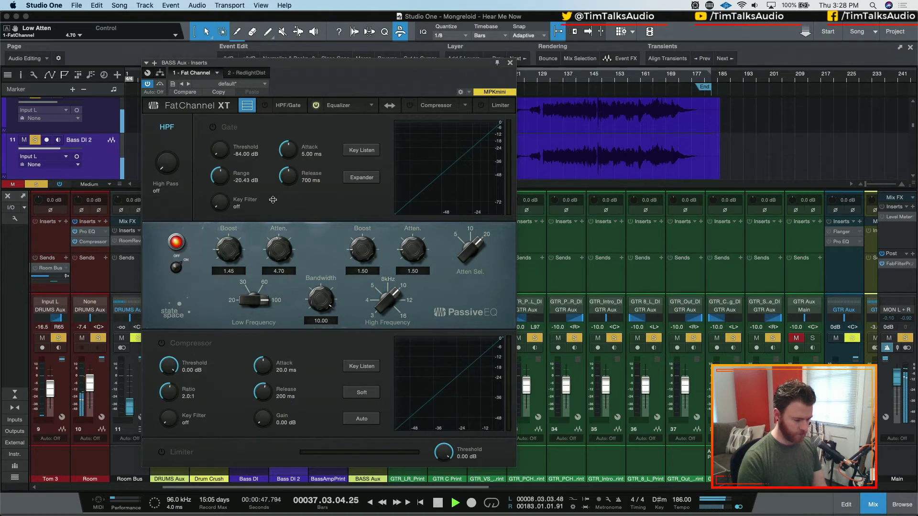
left_click_drag(229, 258, 283, 259)
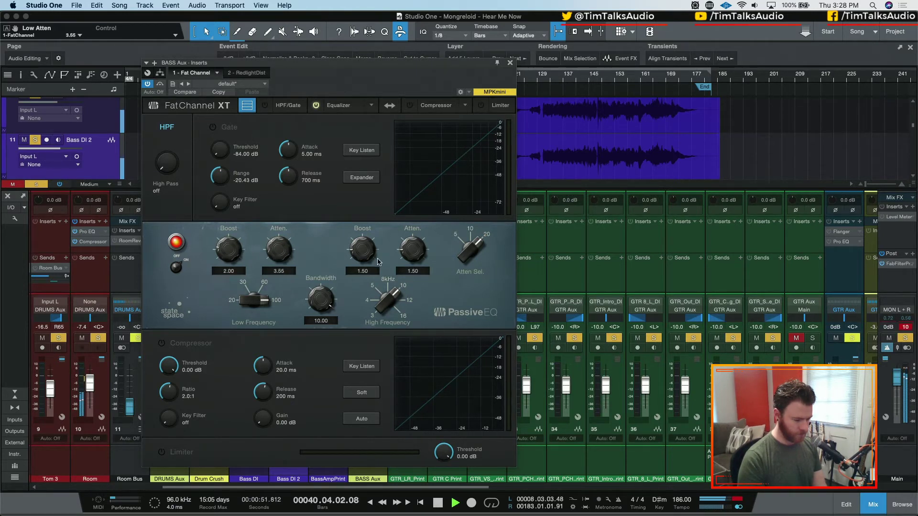
left_click_drag(381, 299, 382, 330)
left_click_drag(372, 261, 357, 225)
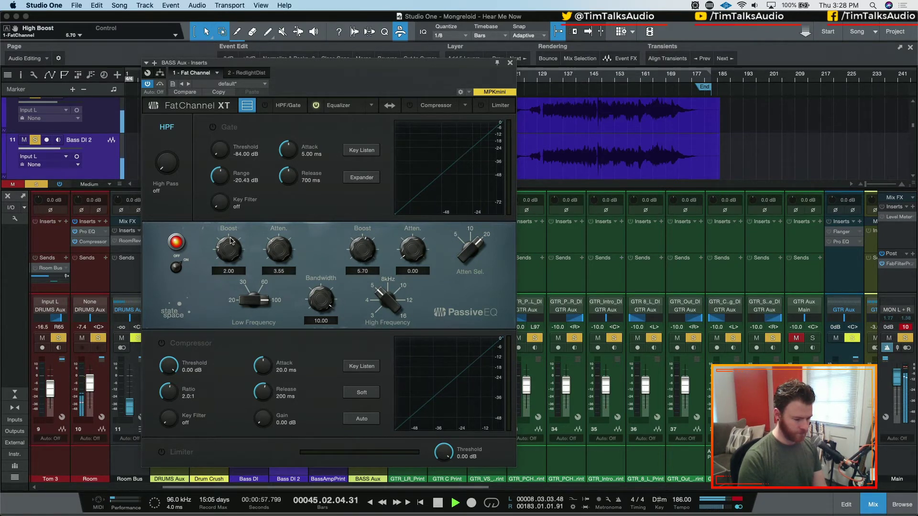
Step: Set the Passive EQ low band to frequency 30, boost 2.40 and attenuation 2.85, and the high boost to 3.10 at 4 kHz
left_click_drag(232, 241, 282, 263)
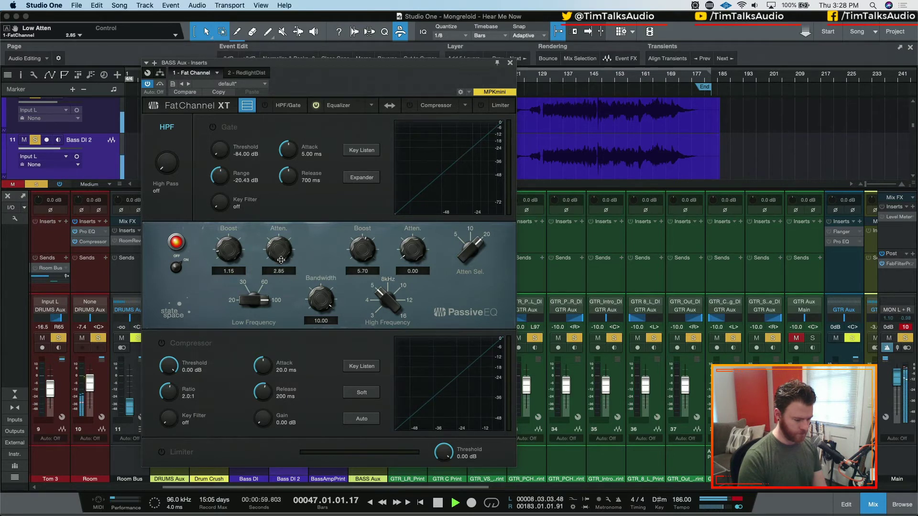
left_click_drag(268, 301, 256, 367)
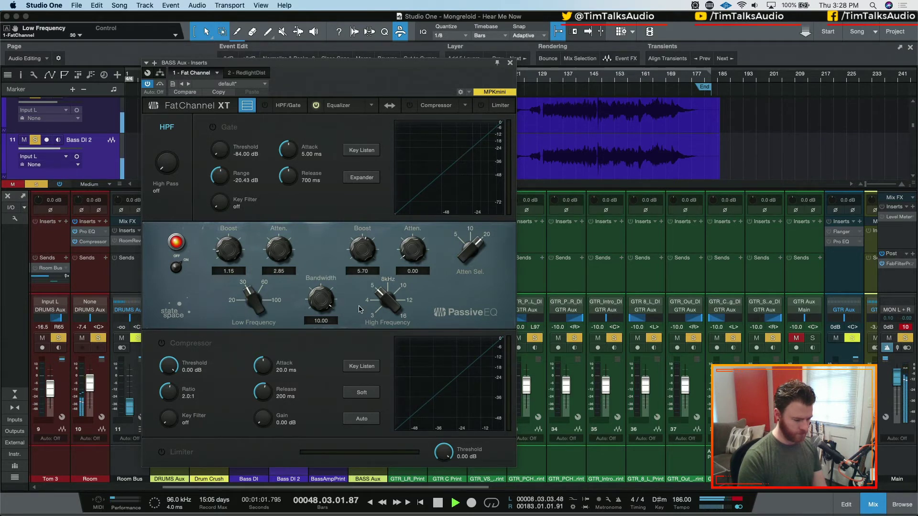
left_click_drag(373, 297, 368, 353)
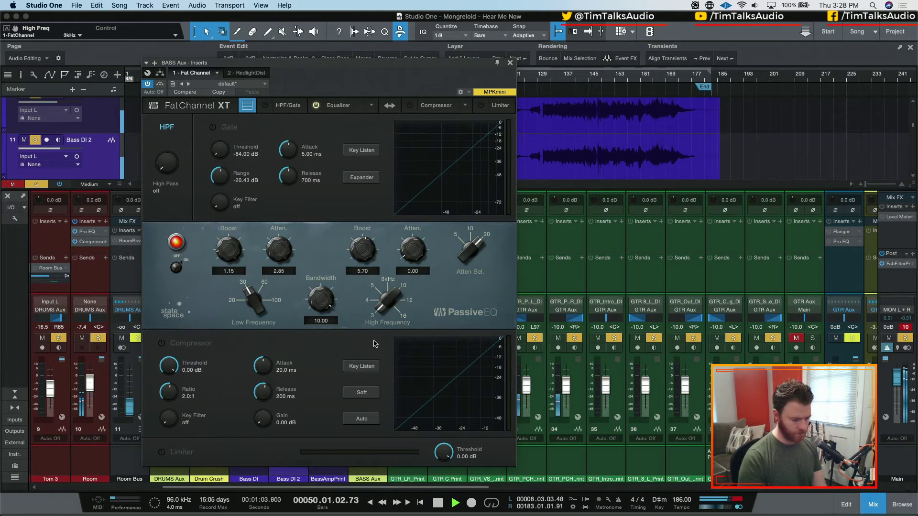
left_click_drag(386, 308, 384, 284)
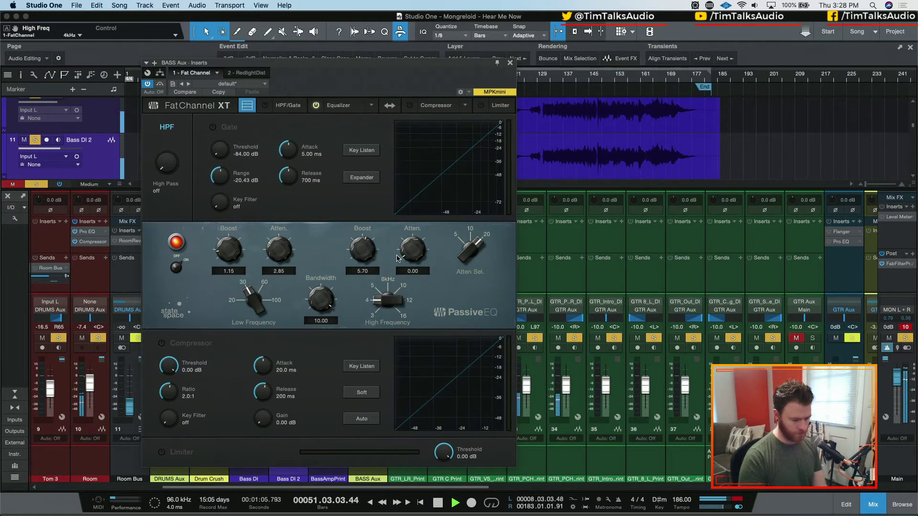
left_click_drag(367, 254, 364, 273)
left_click_drag(216, 250, 219, 226)
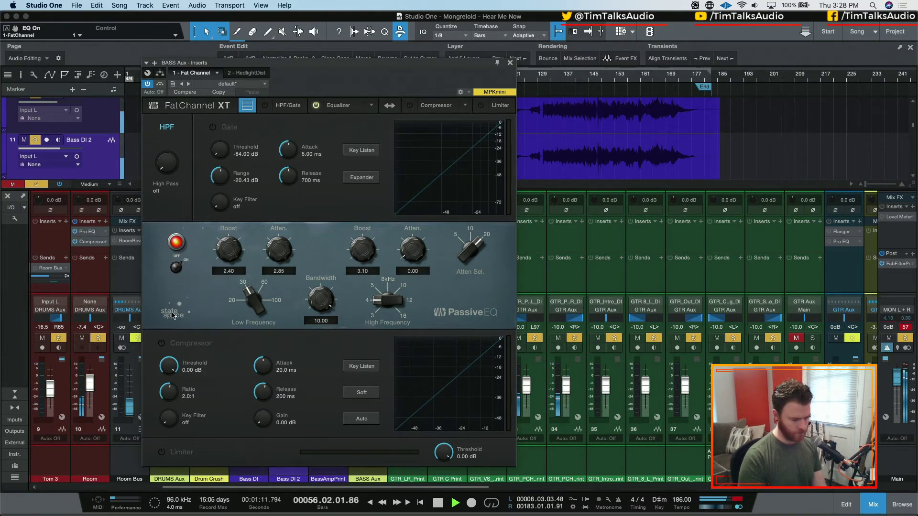
Step: Compare the bass bus with the Passive EQ switched off and on
left_click(175, 252)
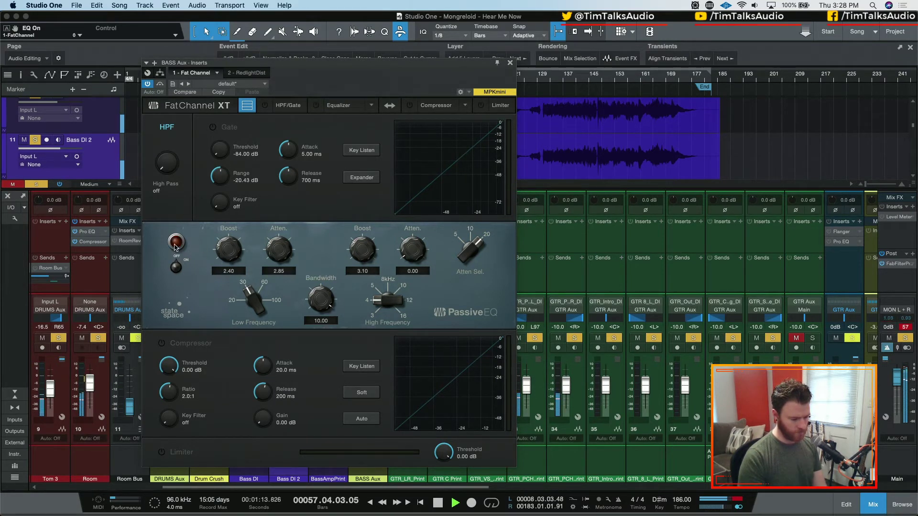
left_click(175, 246)
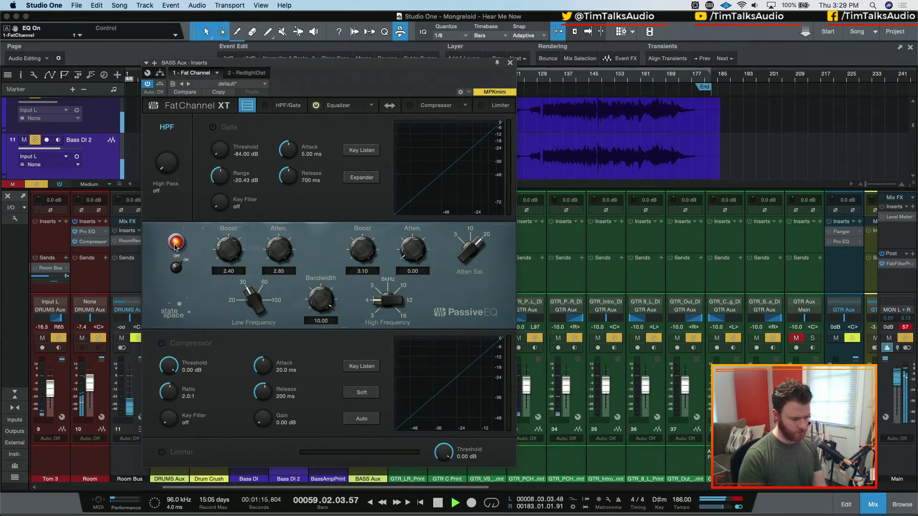
left_click(175, 246)
Step: Set the Passive EQ low boost to 1.55, low attenuation to 3.20 and high boost to 7.50 at 4 kHz, comparing it off and on
left_click_drag(241, 257, 275, 250)
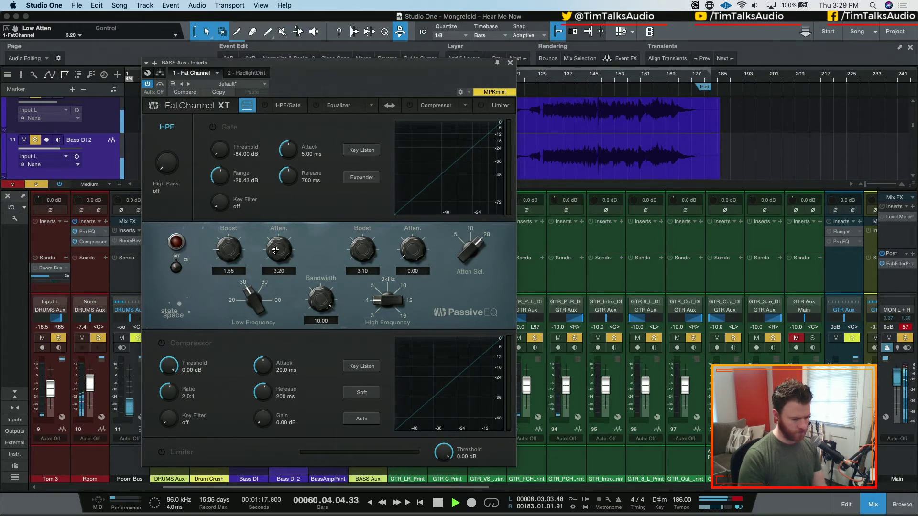
left_click_drag(359, 252, 364, 212)
left_click_drag(380, 295, 371, 236)
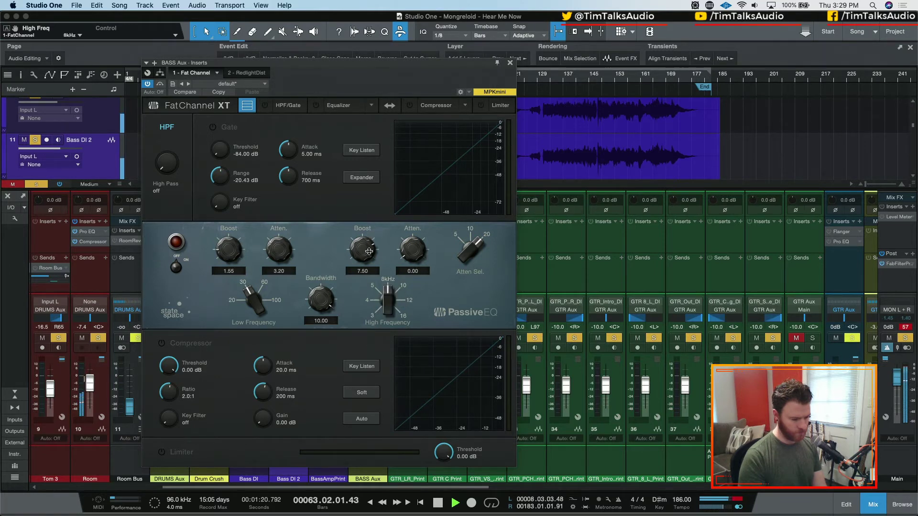
left_click(174, 243)
left_click_drag(378, 307, 372, 341)
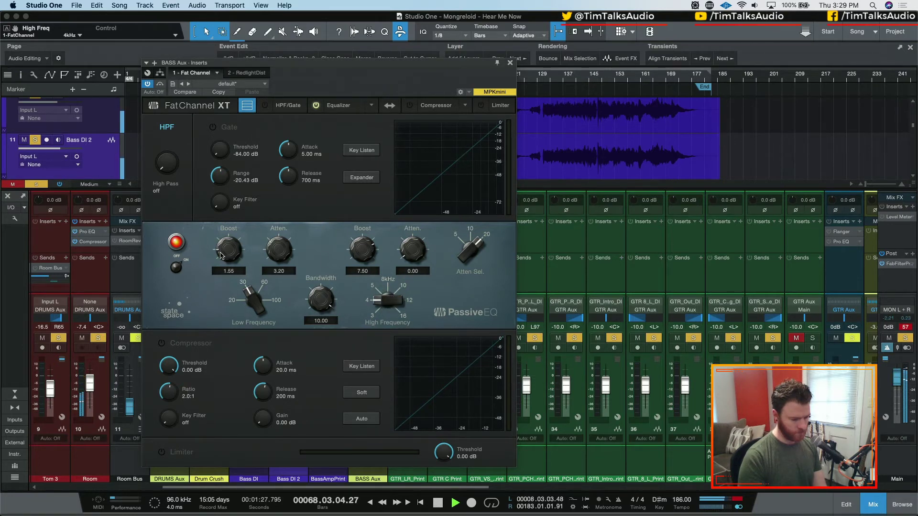
left_click(181, 271)
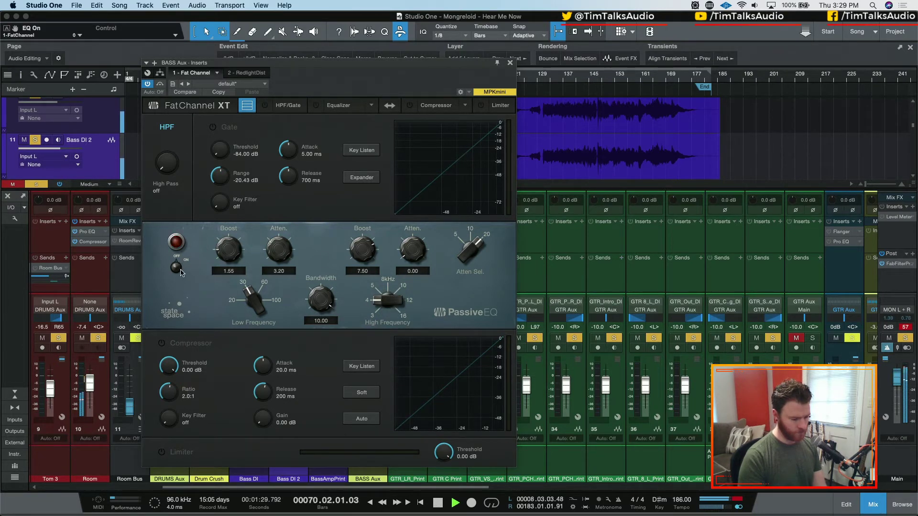
left_click(181, 270)
Step: Load the Tube compressor in the Fat Channel, switch it on, and set peak reduction to 52.50 and gain to 48.00
left_click(464, 106)
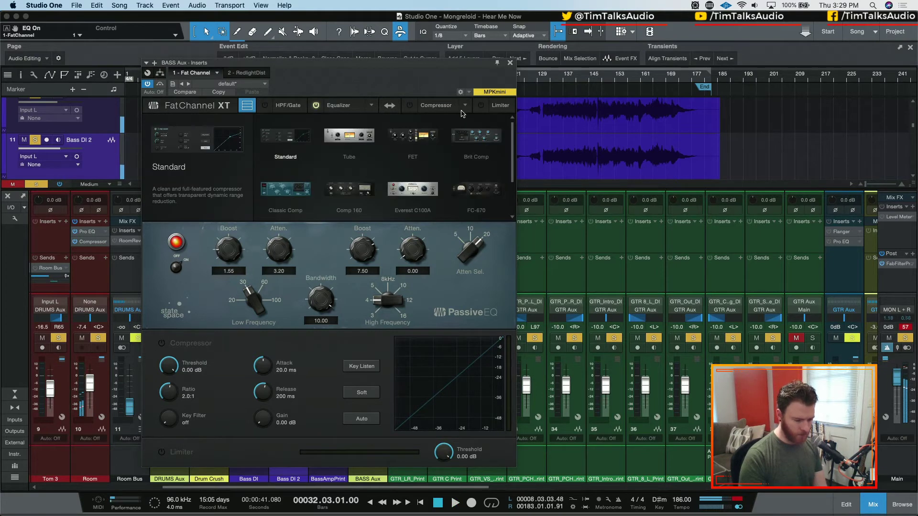
left_click(349, 139)
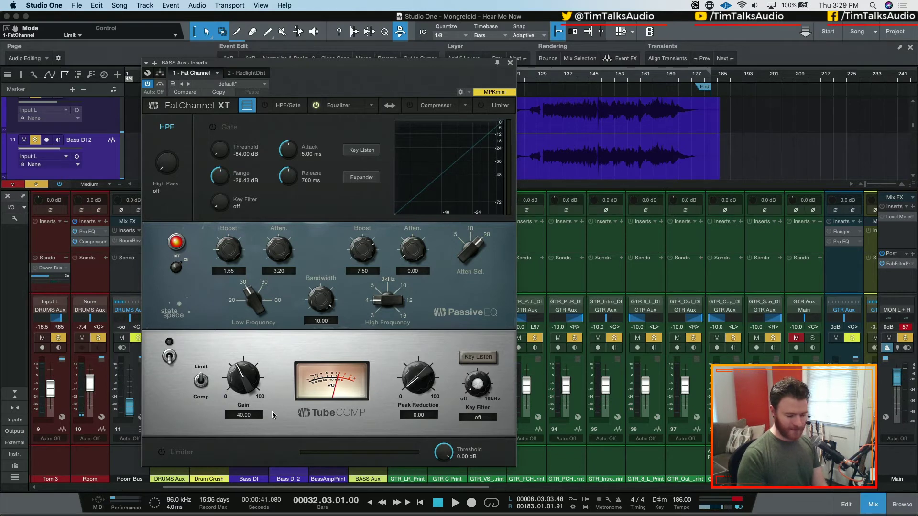
left_click(170, 356)
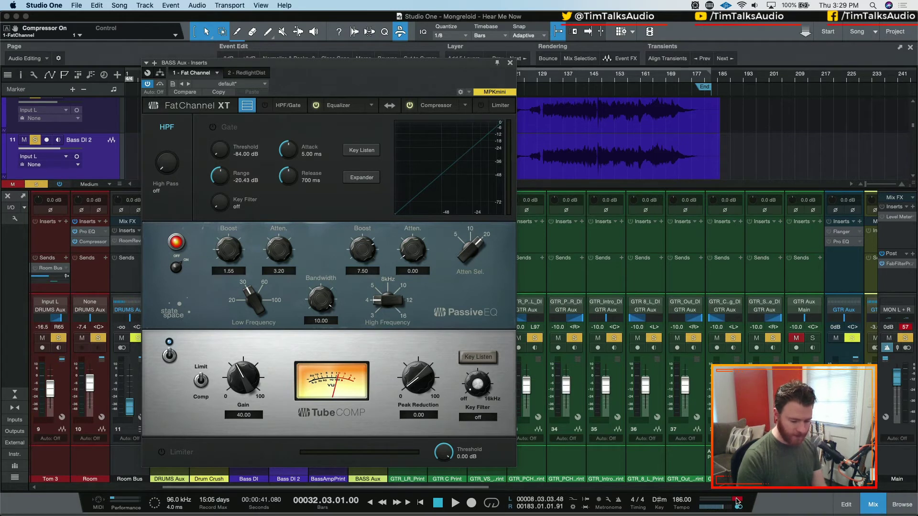
key("space")
left_click_drag(418, 377, 418, 332)
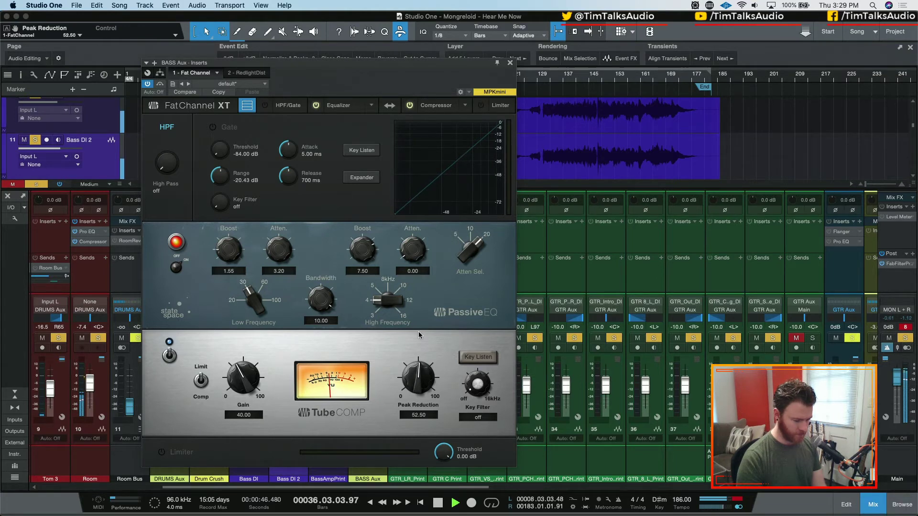
left_click_drag(246, 381, 249, 375)
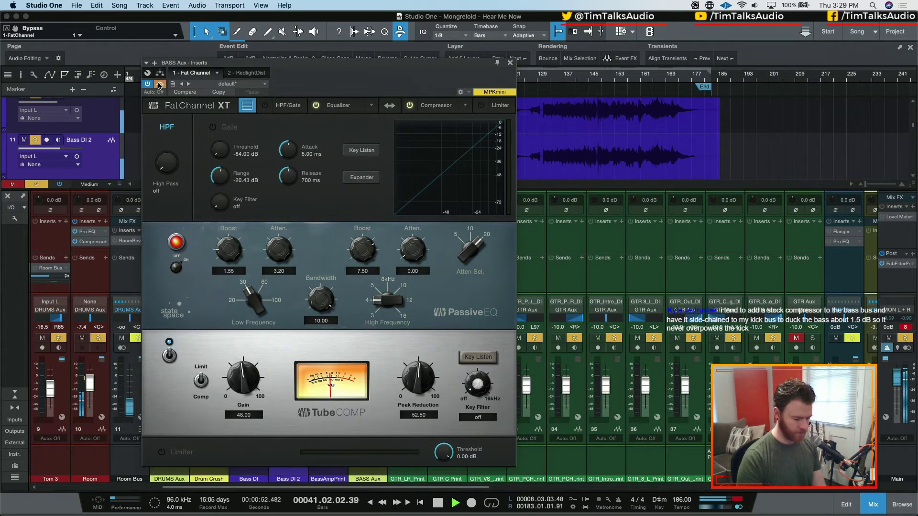
Step: Turn on the Fat Channel limiter and set its threshold to -6.02 dB
left_click(161, 452)
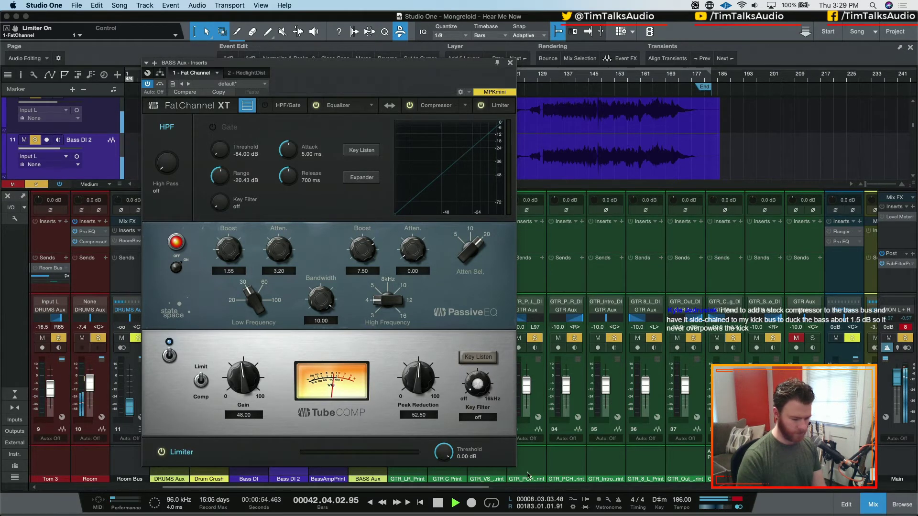
left_click_drag(447, 456, 445, 480)
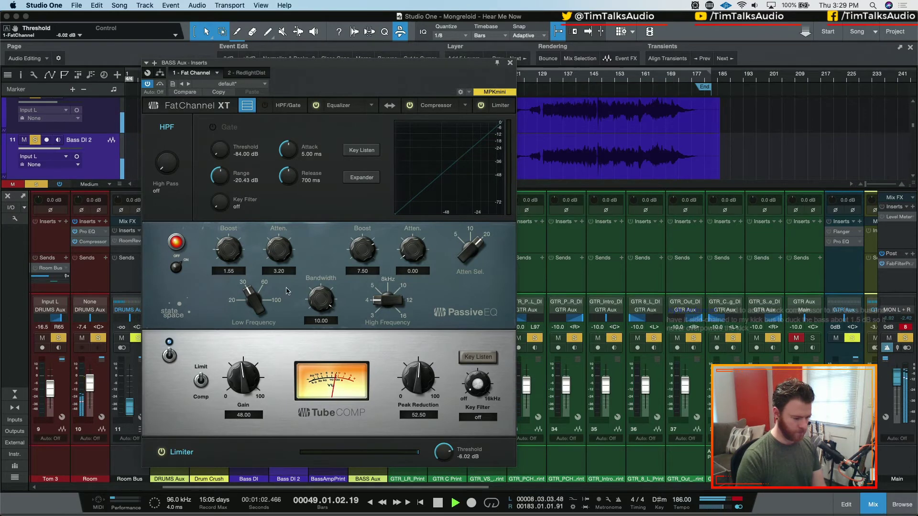
Step: Set the Tube compressor's gain to 44.50 and the Fat Channel limiter threshold to -12.18 dB, then stop playback
left_click_drag(239, 378, 239, 380)
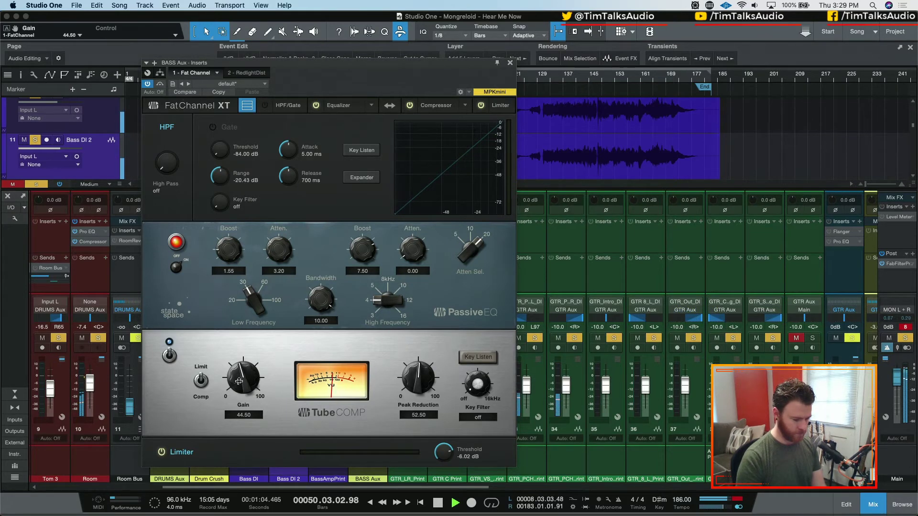
mouse_move(449, 461)
left_mouse_down()
mouse_move(441, 479)
mouse_move(447, 451)
left_mouse_up()
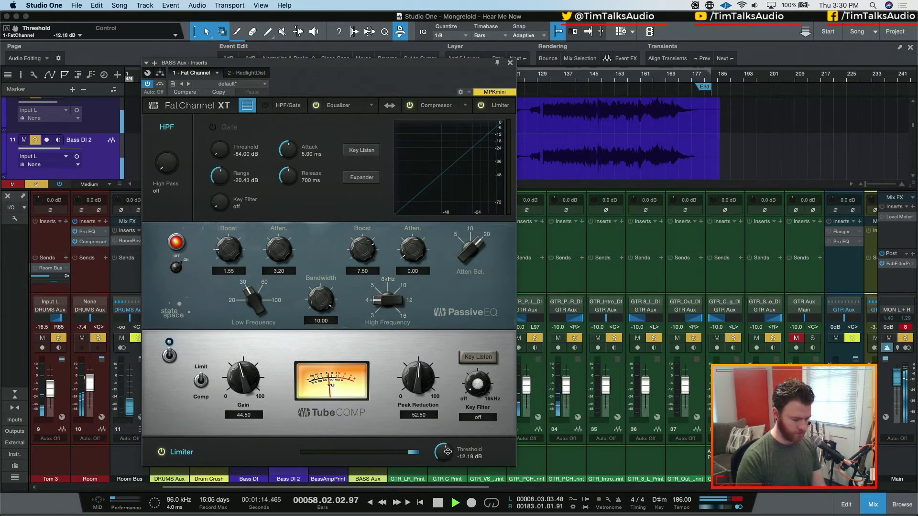
left_click(510, 63)
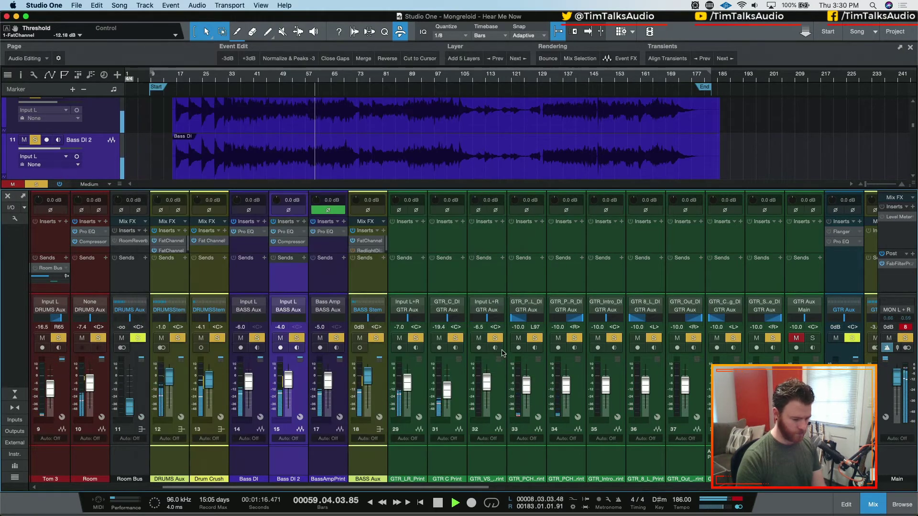
key("space")
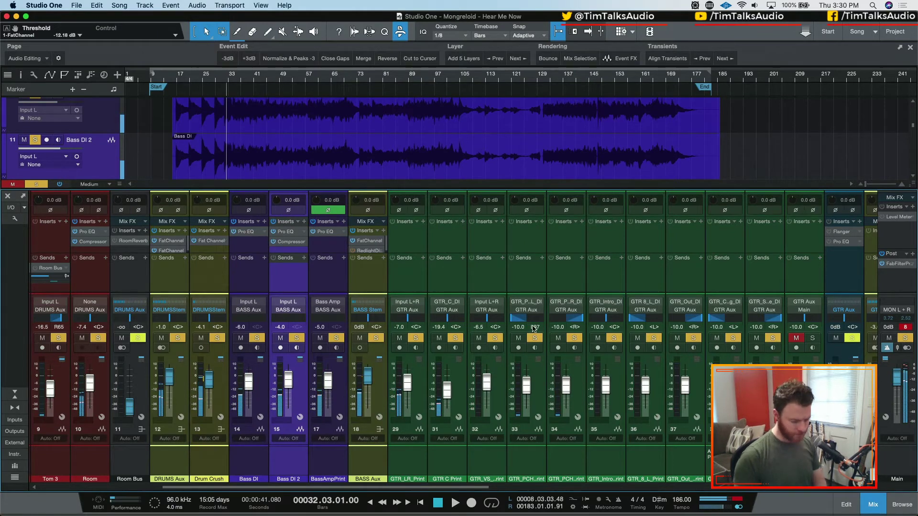
Step: Insert Mixtool on BASS Aux between the Fat Channel and RedlightDist, and arrange both plug-in windows side by side
left_click(365, 241)
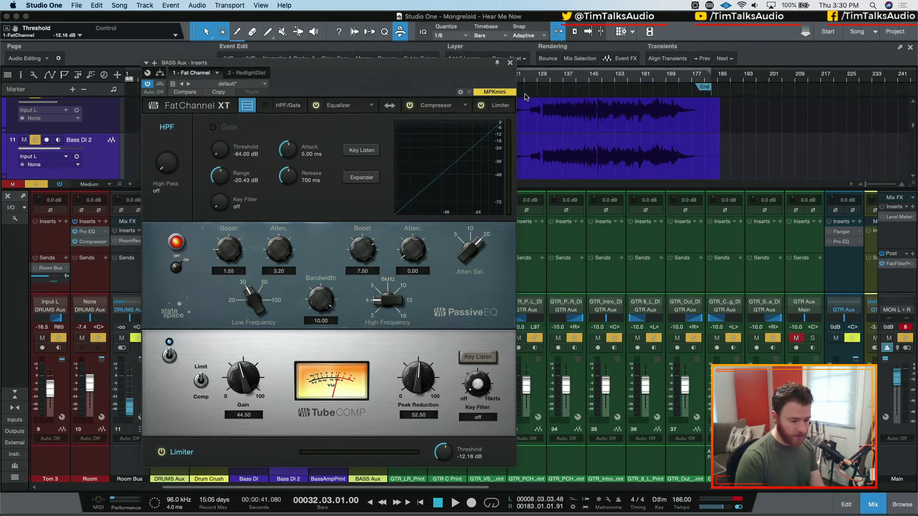
left_click_drag(492, 63, 223, 32)
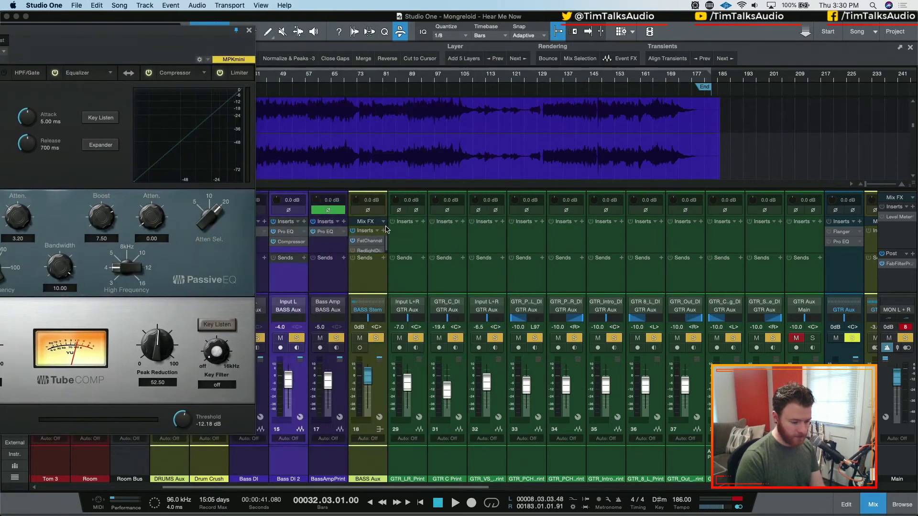
left_click(383, 230)
type("mixtool")
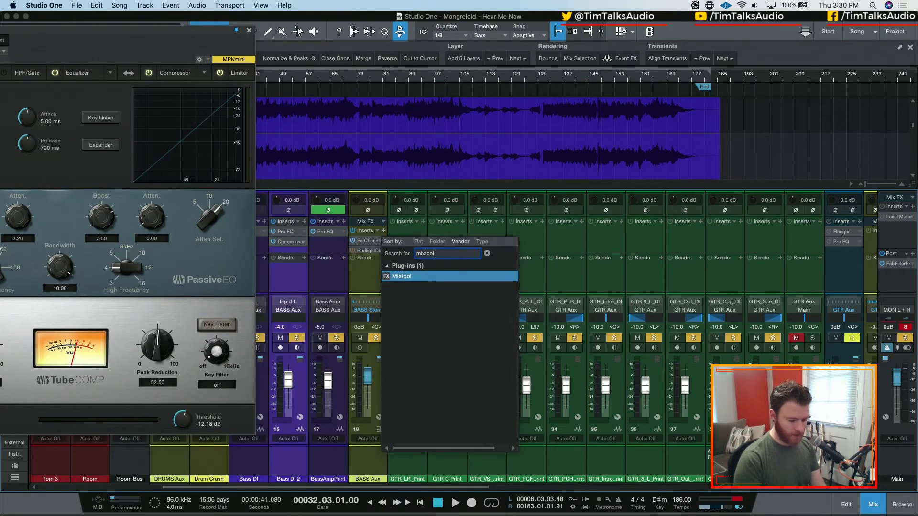
key("Return")
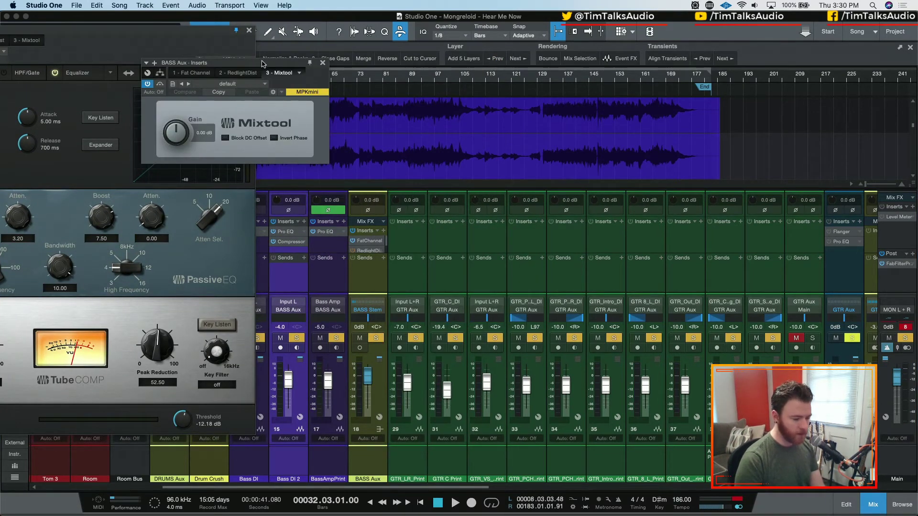
left_click_drag(264, 62, 550, 82)
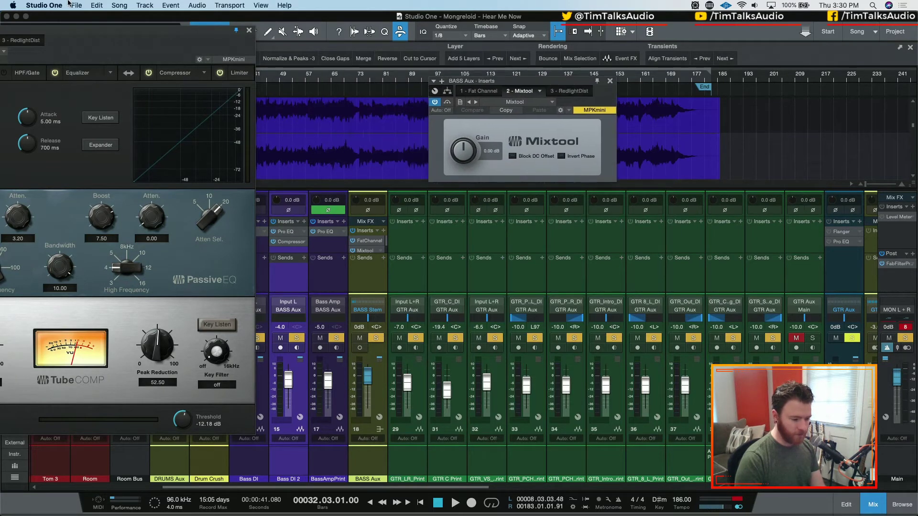
left_click_drag(95, 35, 261, 62)
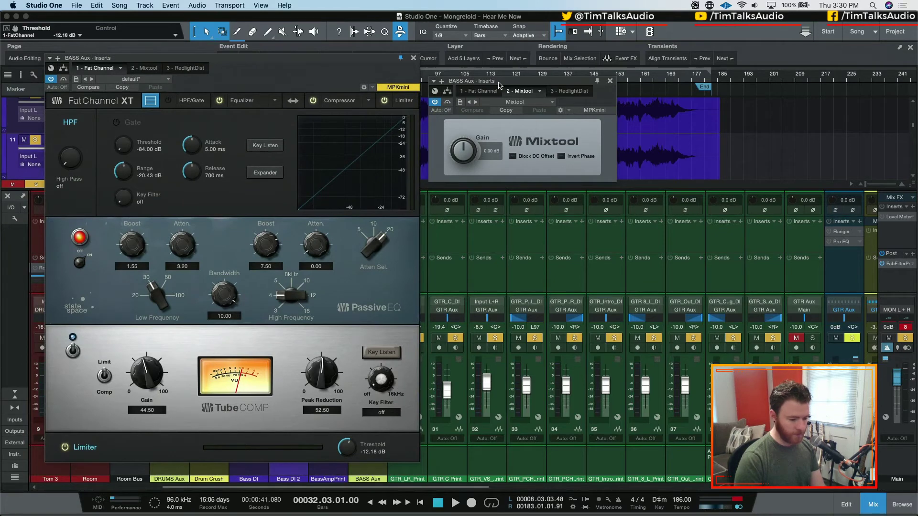
left_click_drag(500, 86, 545, 81)
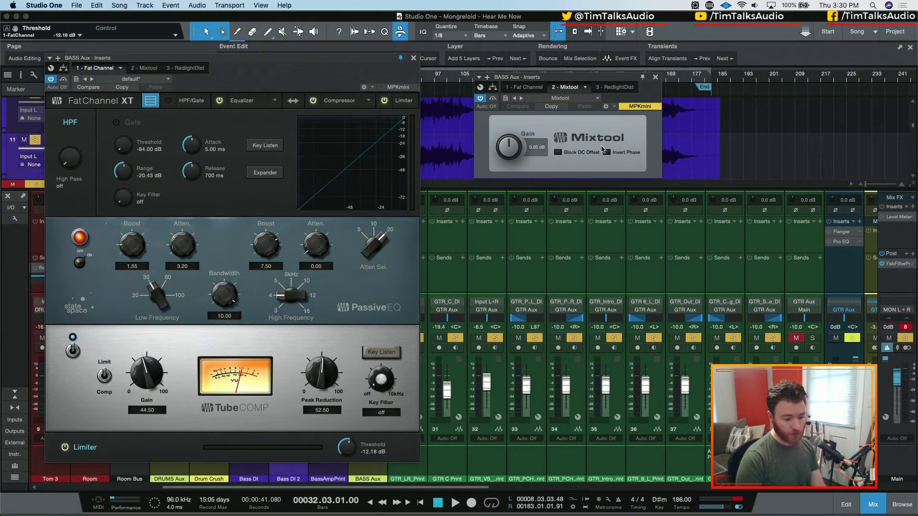
Step: Compare the bass bus with the Fat Channel bypassed and active during playback, and set the Mixtool gain to 4.80 dB
key("space")
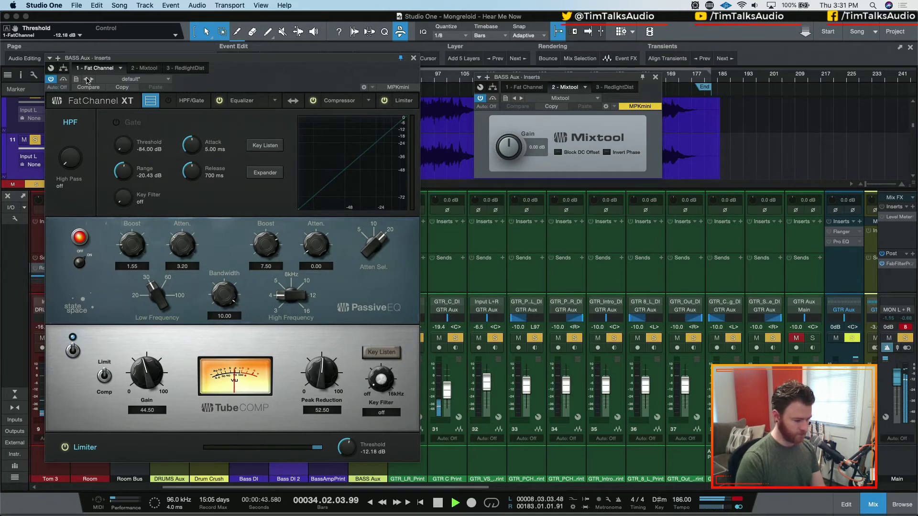
left_click(61, 80)
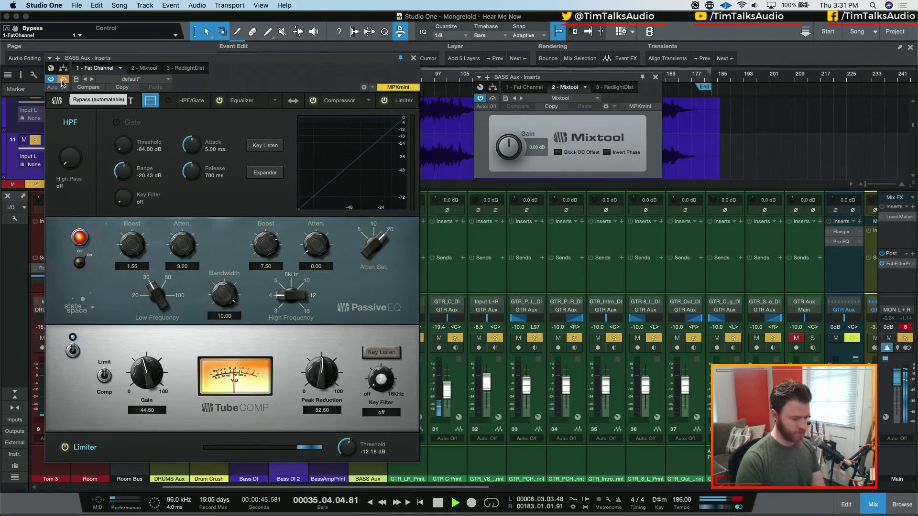
left_click(62, 79)
left_click_drag(500, 158, 500, 152)
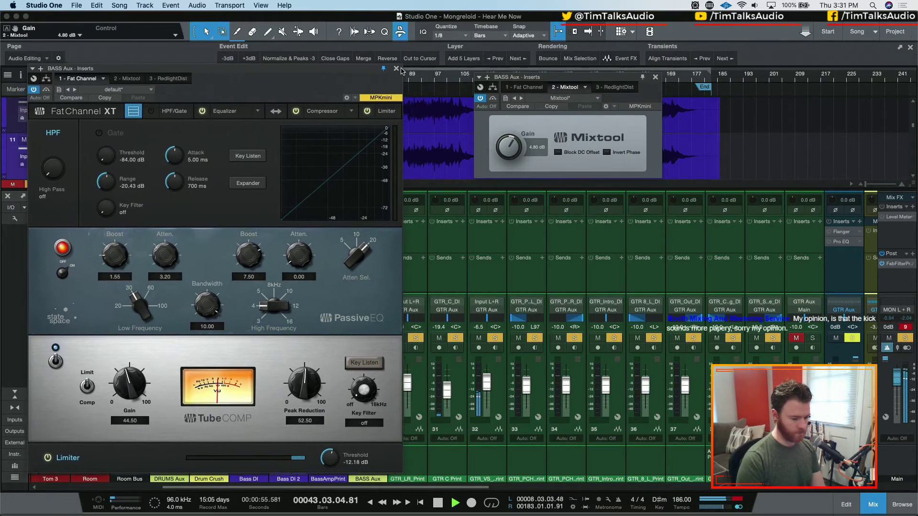
Step: Compare the mix with all BASS Aux inserts off and on, then stop playback and close the plug-in windows
left_click_drag(386, 60, 775, 149)
left_click_drag(591, 79, 708, 47)
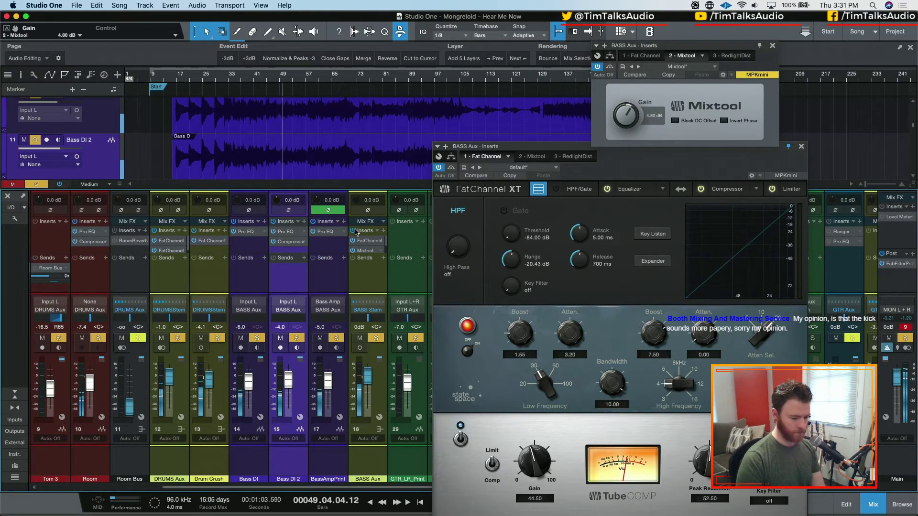
left_click(355, 231)
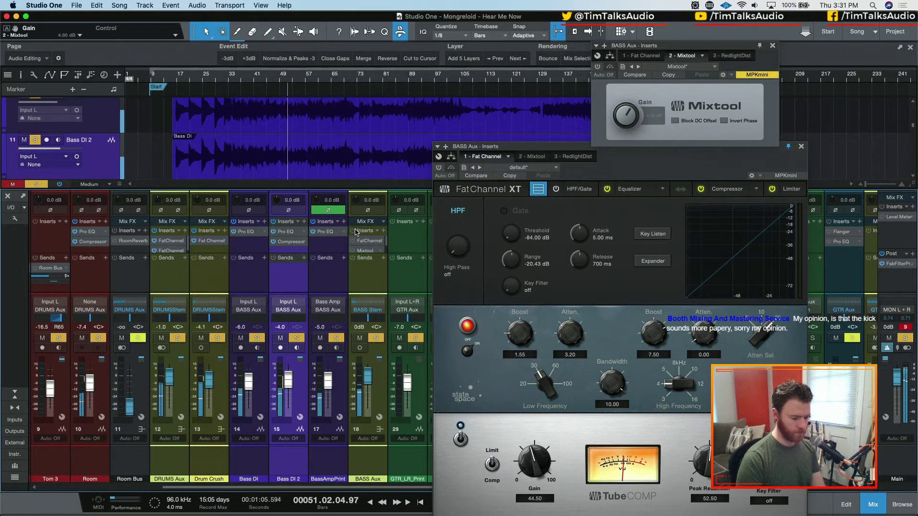
left_click(355, 231)
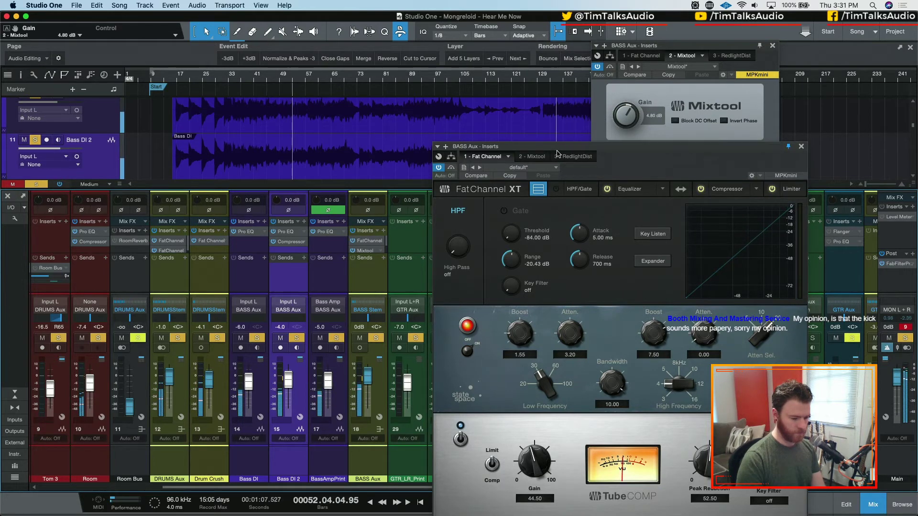
left_click_drag(575, 146, 450, 51)
key("space")
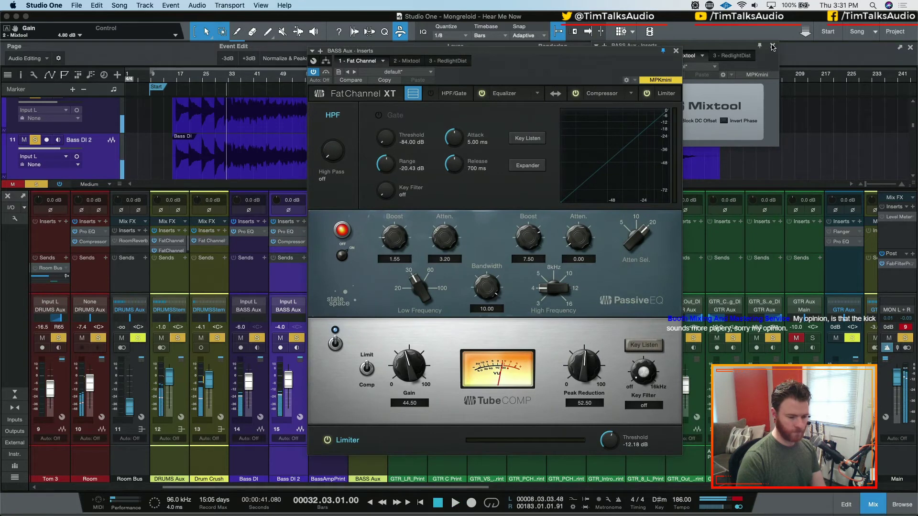
left_click(772, 46)
left_click(676, 51)
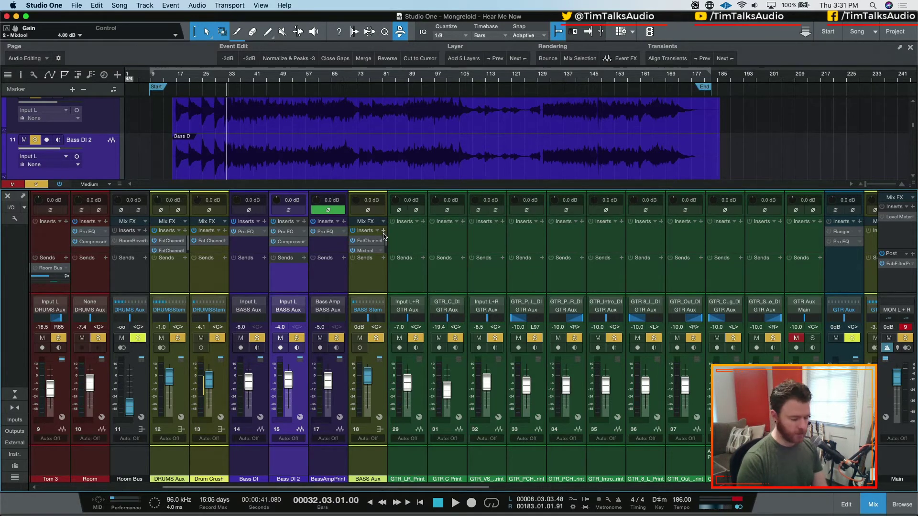
Step: Insert the stock Compressor at the end of the BASS Aux insert chain
left_click(384, 232)
type("comp")
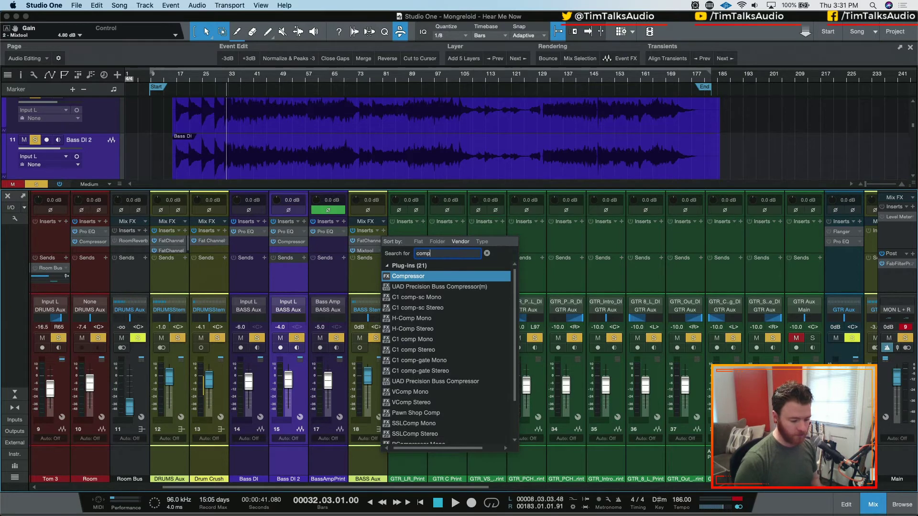
key("Return")
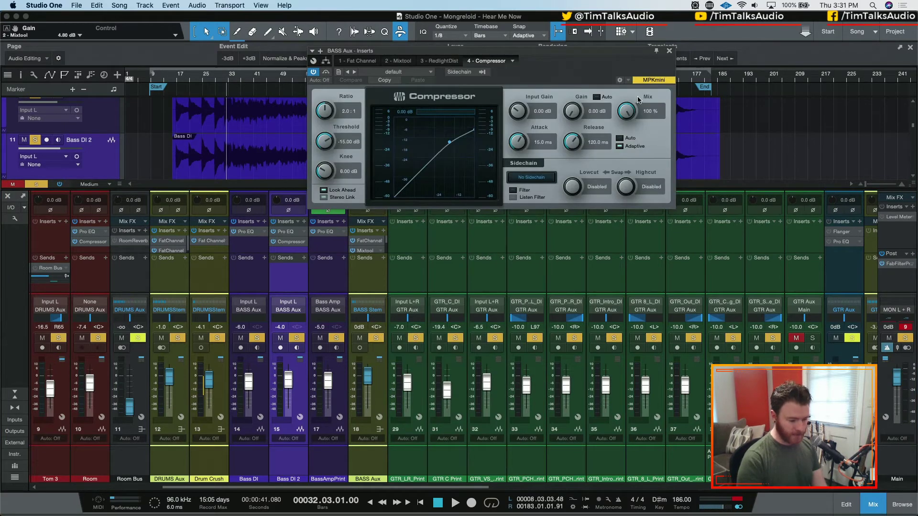
Step: Feed the BASS Aux Compressor's external sidechain from the Kick track
left_click(483, 74)
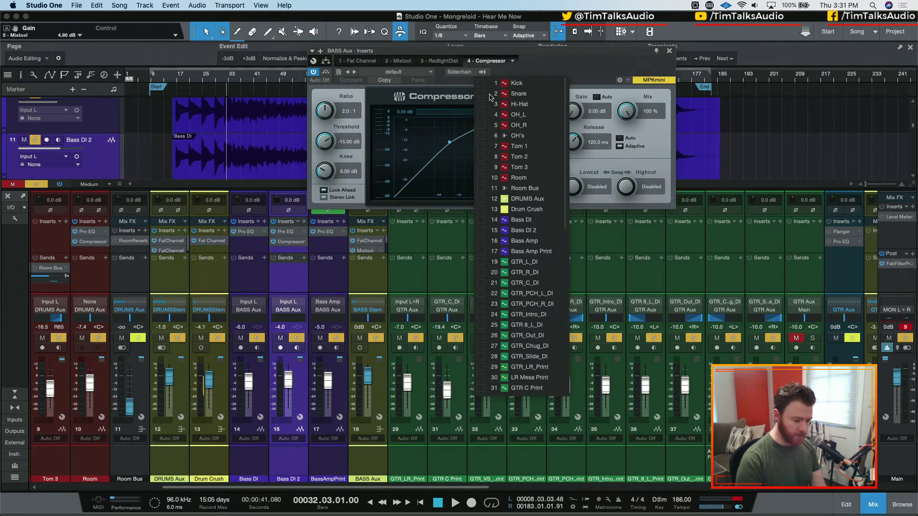
left_click(481, 85)
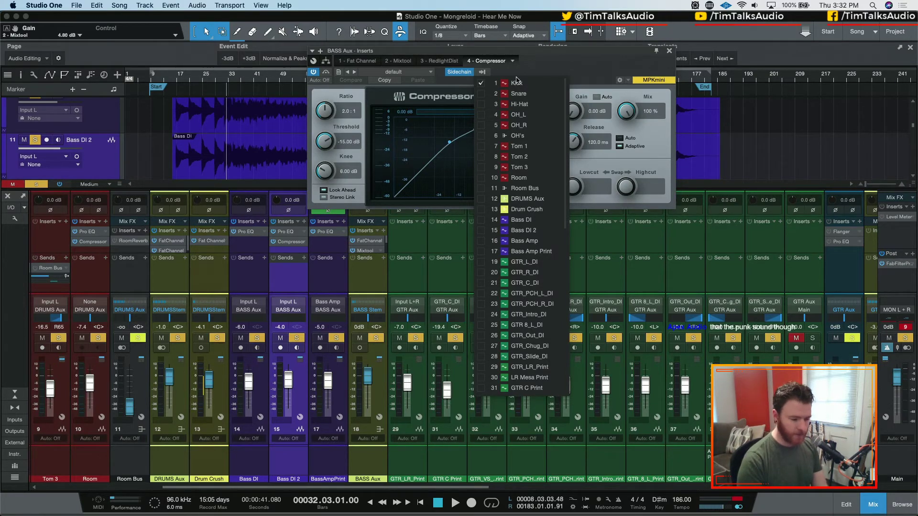
left_click(482, 72)
left_click(484, 74)
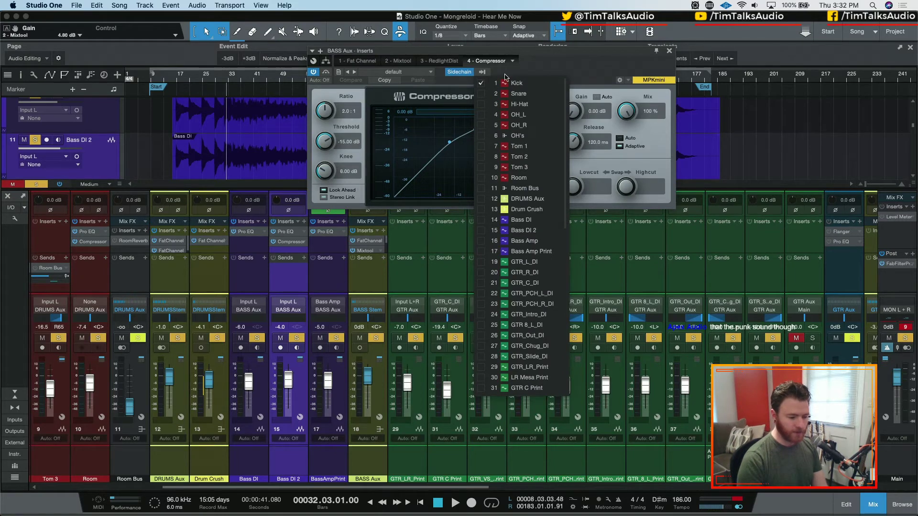
left_click(576, 73)
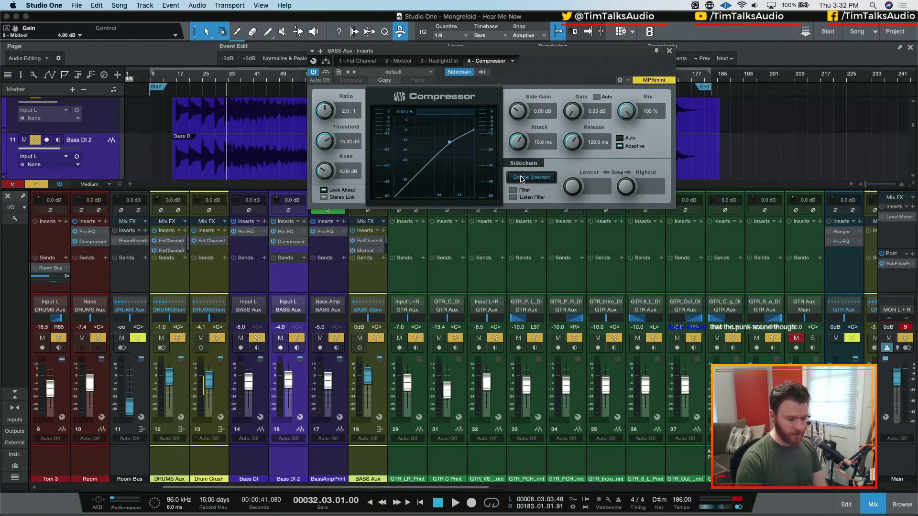
left_click(531, 178)
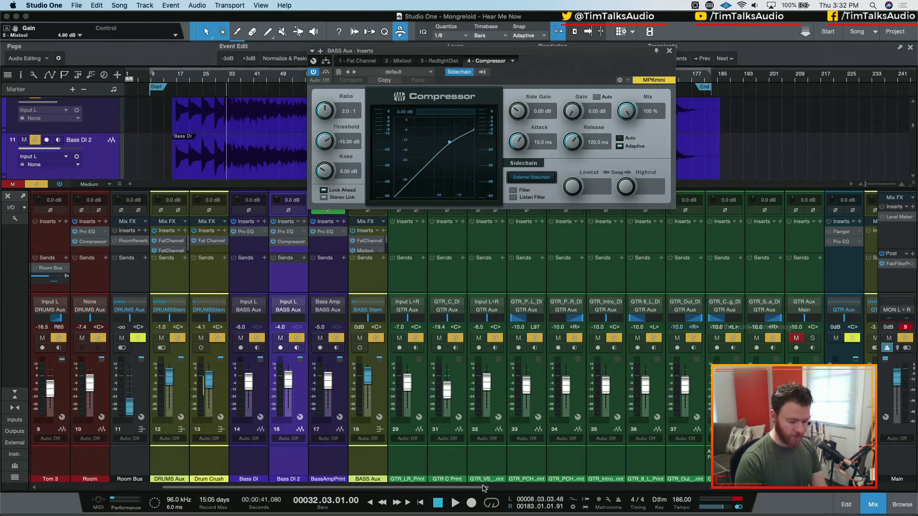
Step: Set the Kick channel's send to the BASS Aux Compressor sidechain to 0 dB and close the Kick's Fat Channel
scroll(61, 456, "left", 10)
left_click(61, 433)
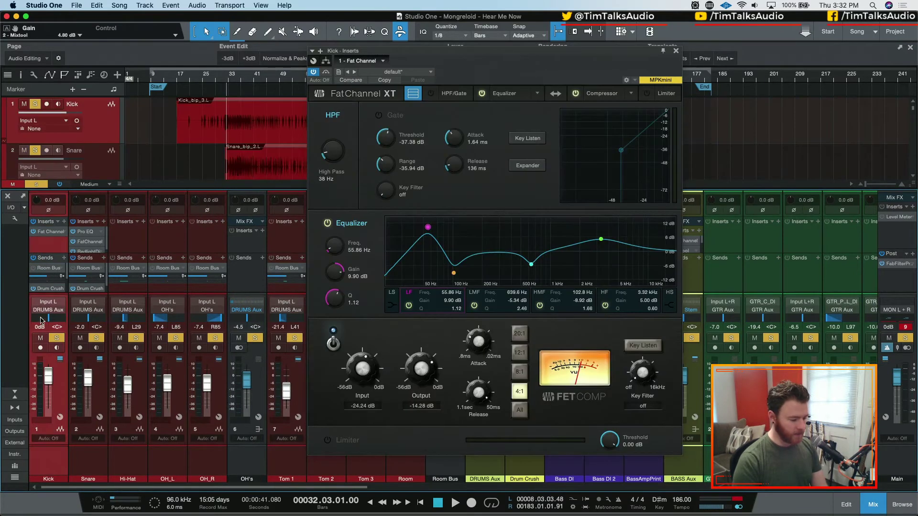
scroll(47, 292, "down", 2)
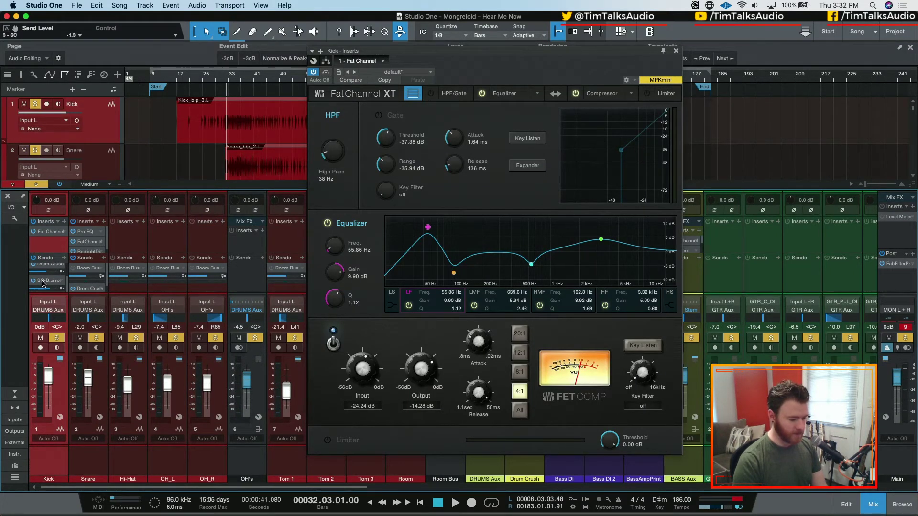
mouse_move(45, 289)
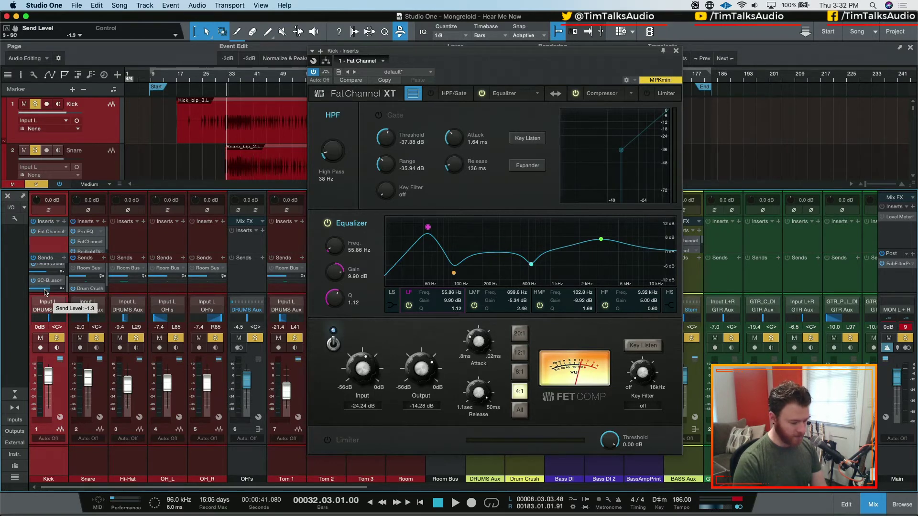
left_click_drag(44, 291, 50, 290)
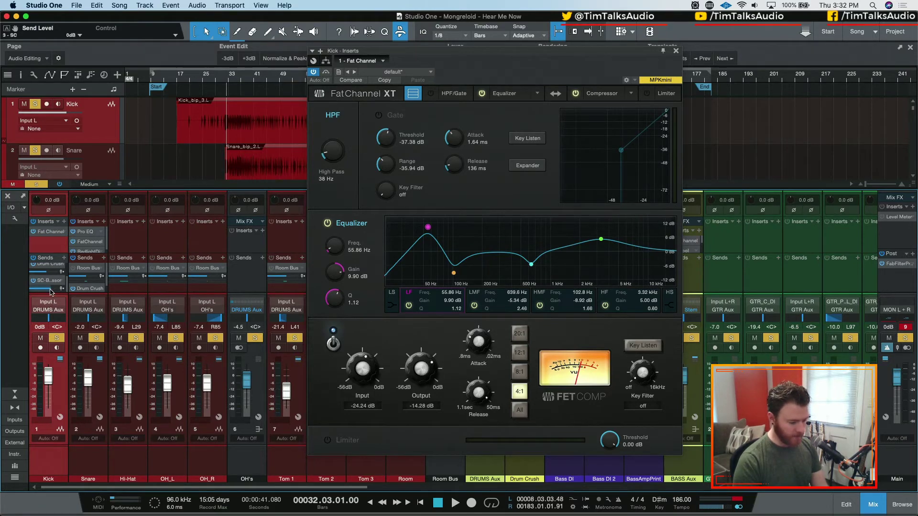
mouse_move(51, 290)
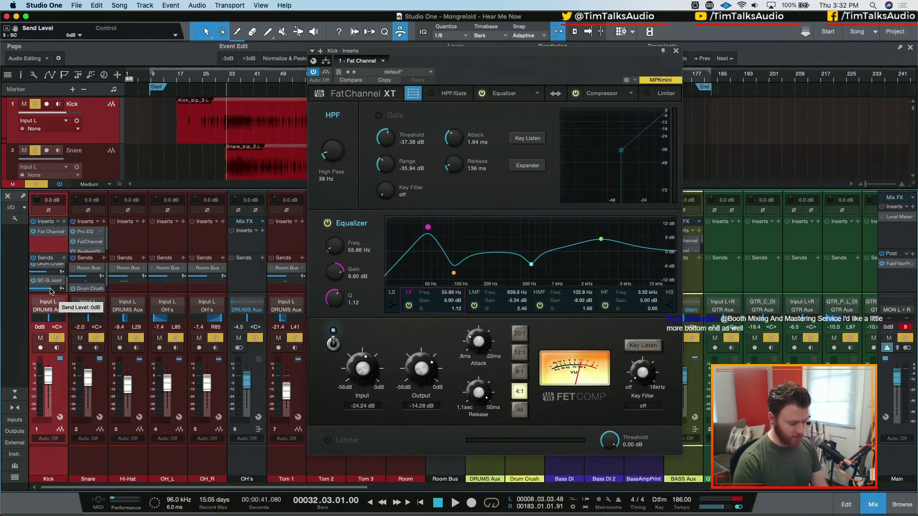
left_click(677, 51)
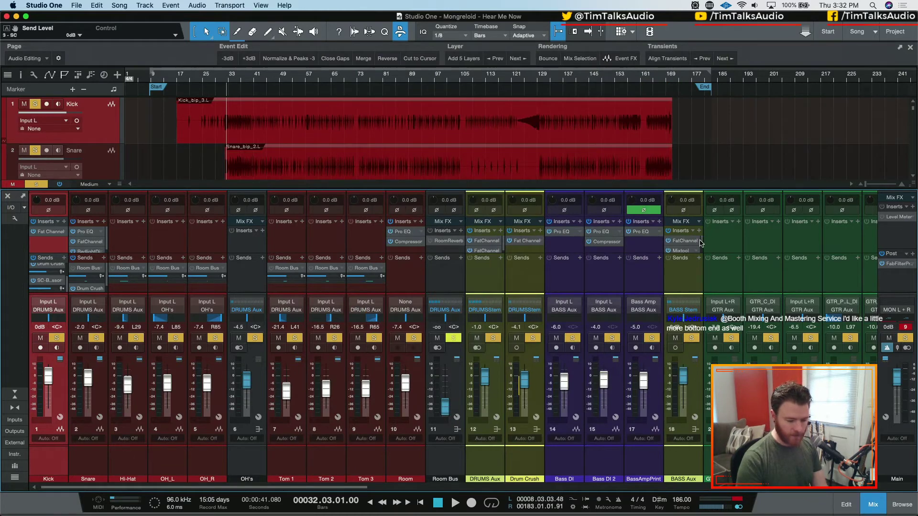
Step: Open the BASS Aux inserts and bring up the sidechained Compressor
left_click(691, 241)
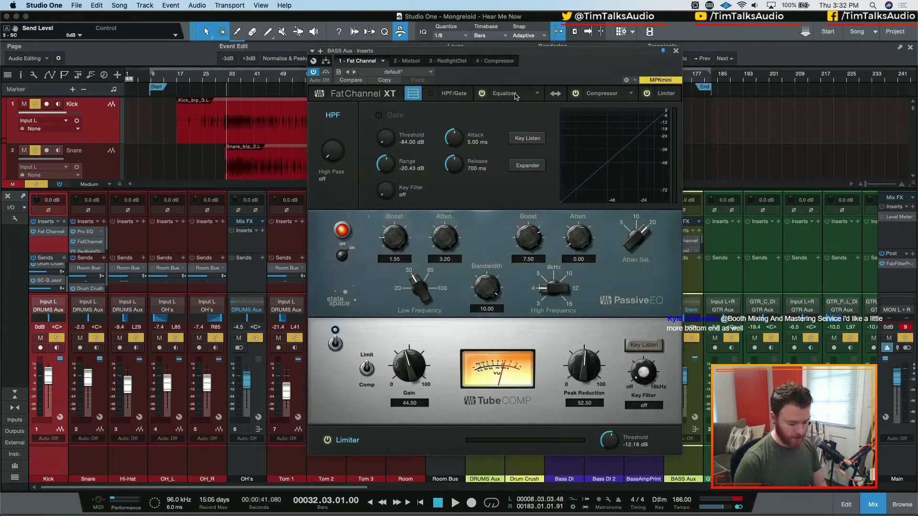
key("ctrl+Page_Down")
key("ctrl+Page_Down")
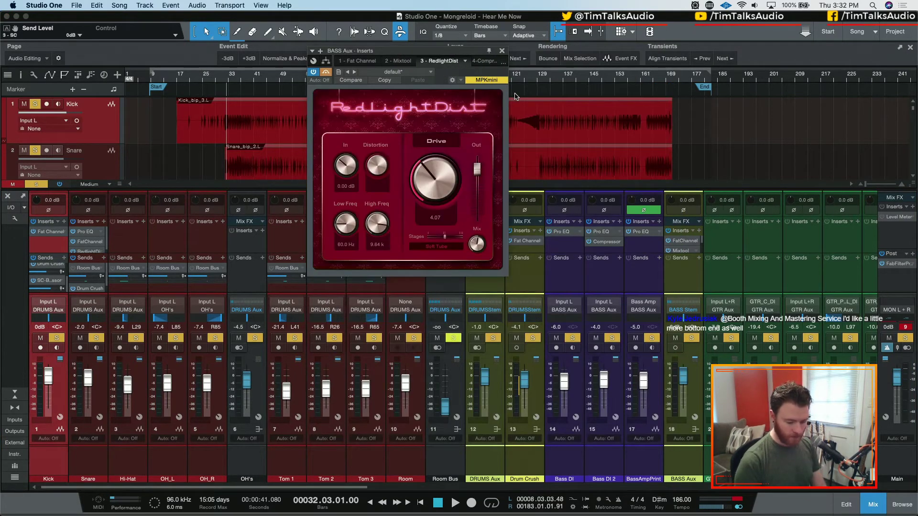
key("ctrl+Page_Down")
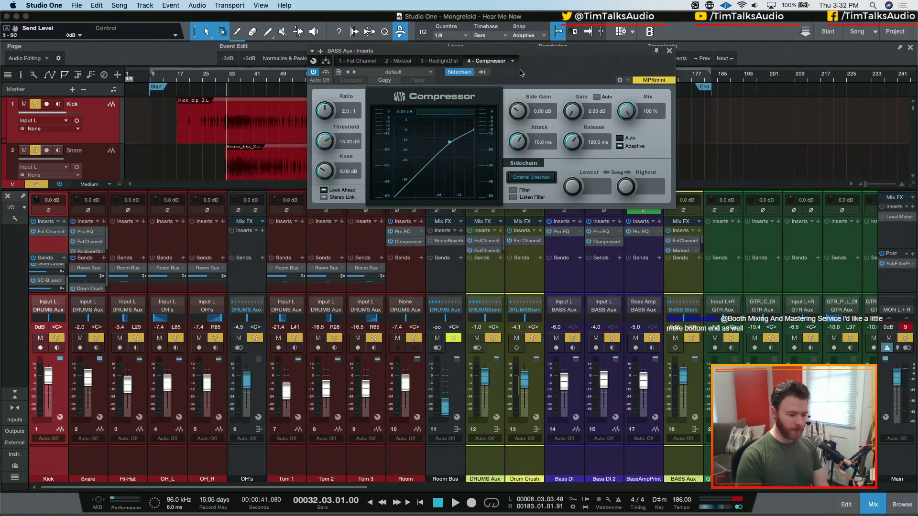
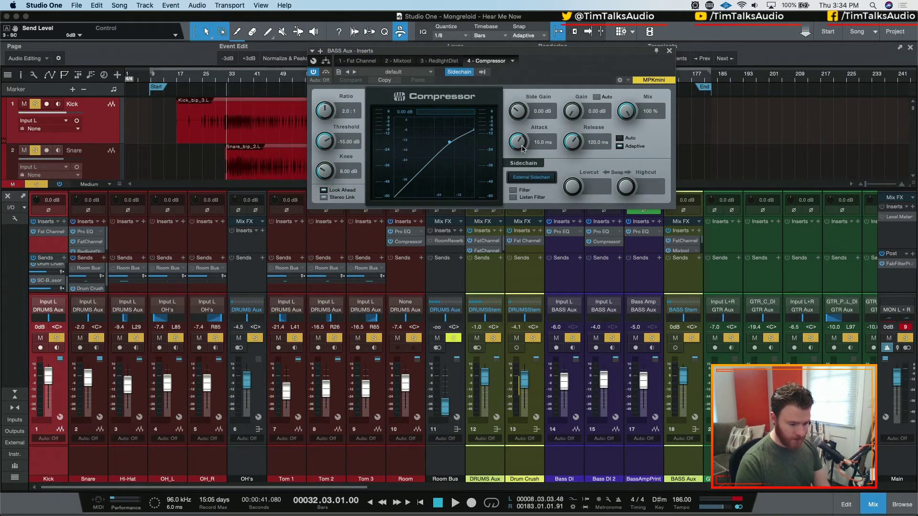
Step: Set the BASS Aux Compressor's attack to about 5.32 ms and its release to 60 ms
left_click_drag(522, 149, 520, 163)
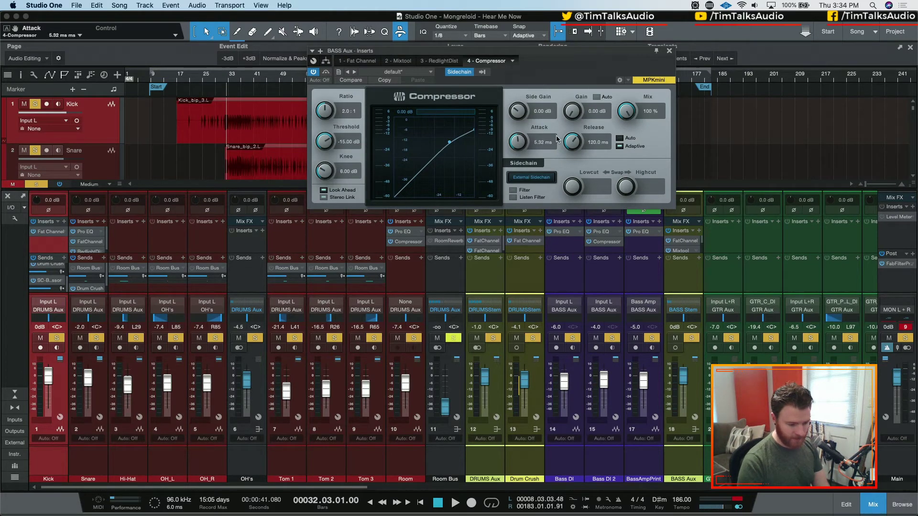
left_click_drag(573, 141, 574, 152)
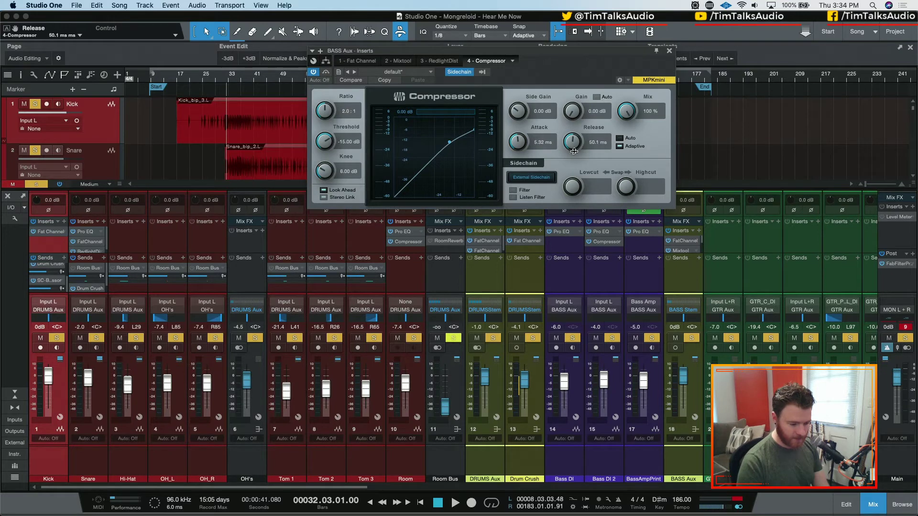
left_click(595, 146)
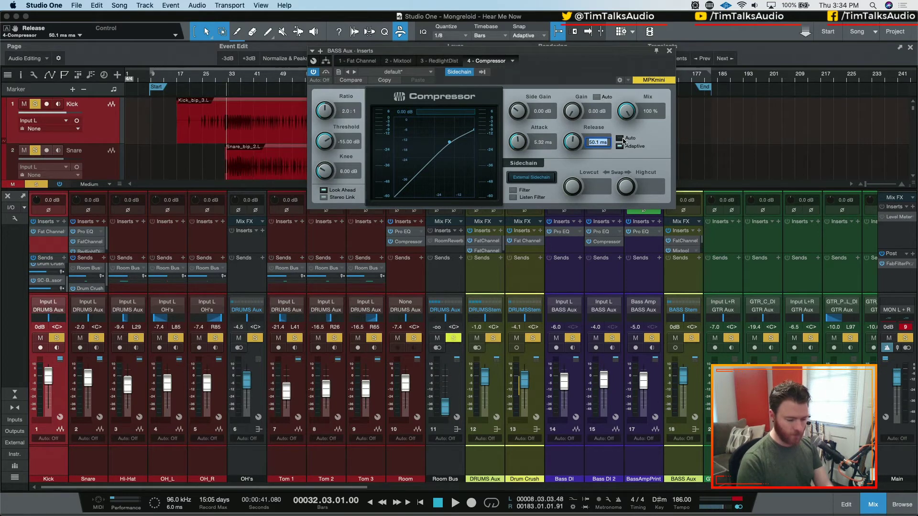
type("60")
key("Return")
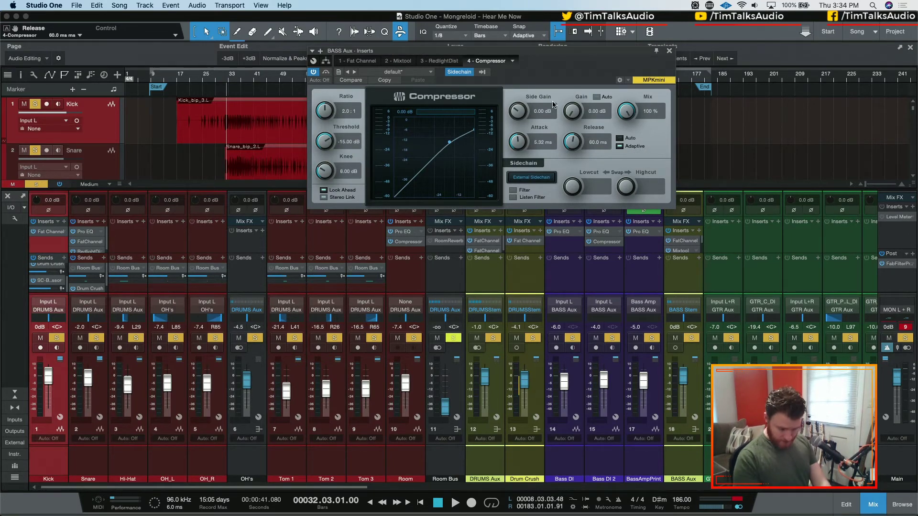
Step: Set the Compressor's knee to 0.10 dB and its ratio to 4:1
left_click_drag(330, 174, 310, 304)
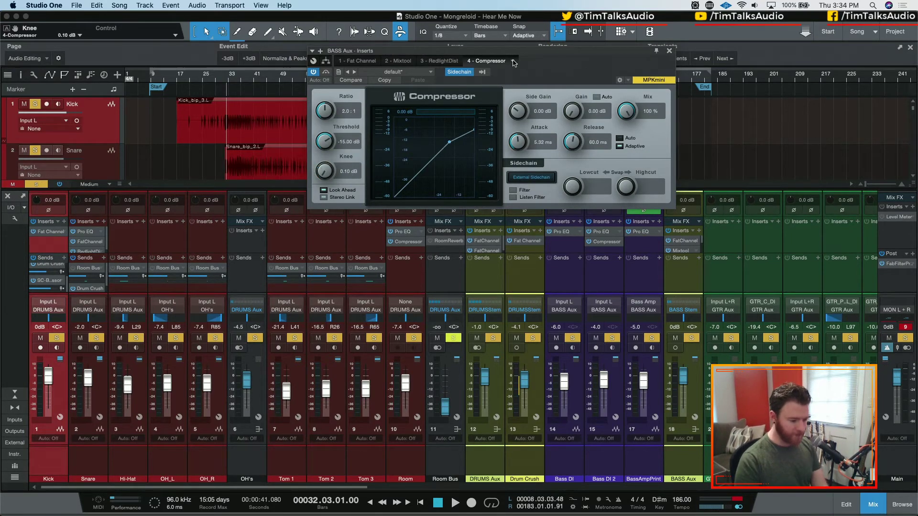
left_click(350, 112)
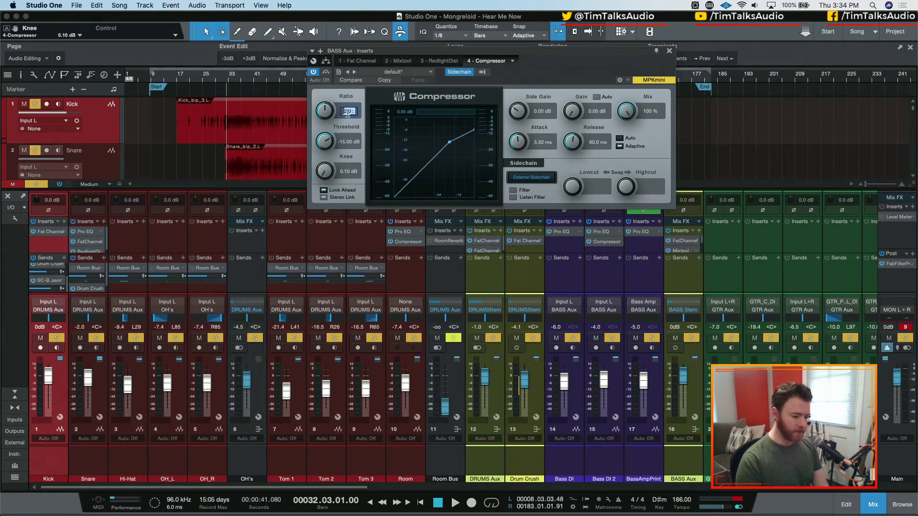
type("4")
key("Return")
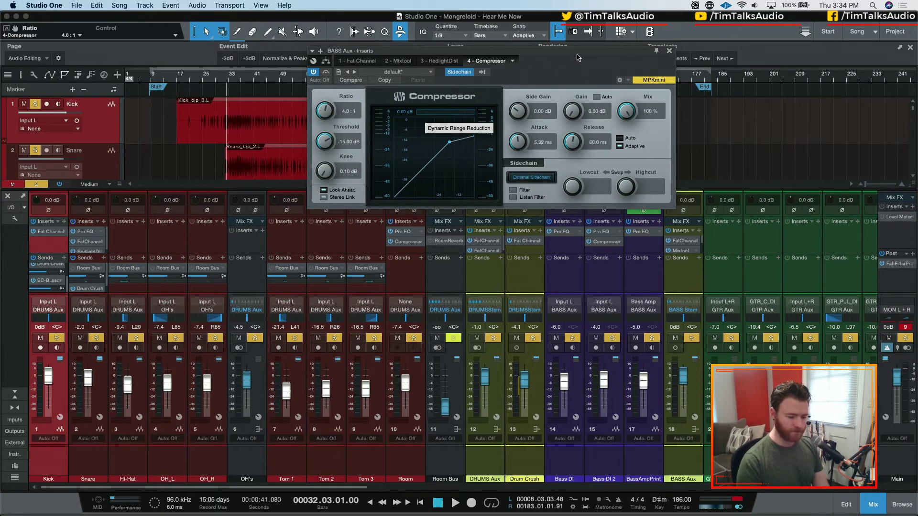
Step: Play the song and set the Compressor's threshold to about -13.32 dB by ear
left_click_drag(579, 58, 497, 146)
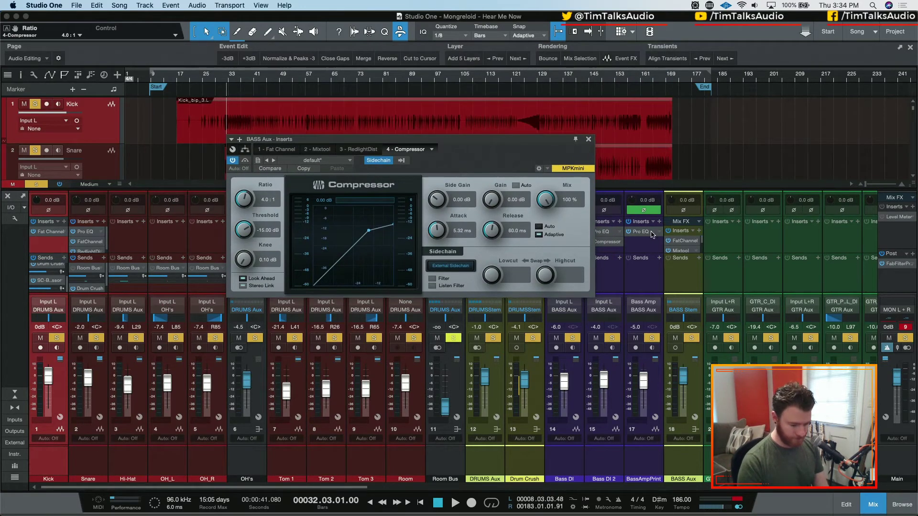
key("space")
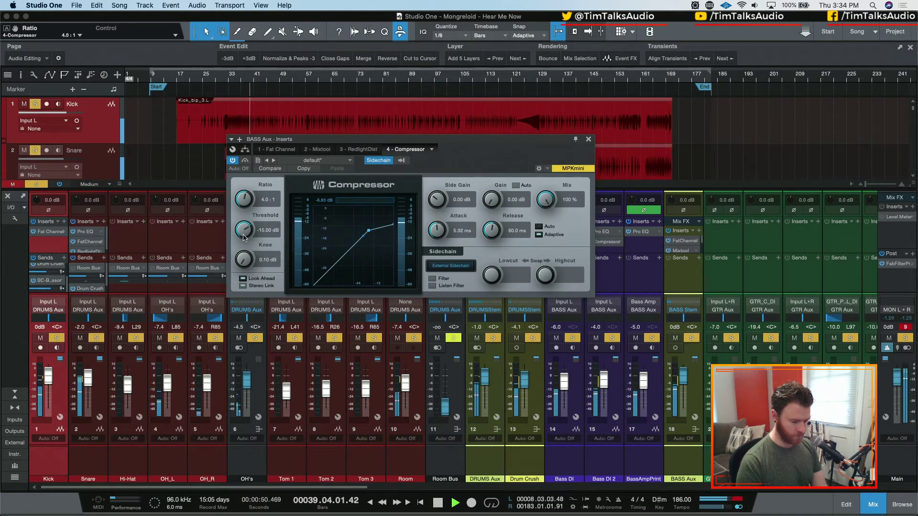
left_click_drag(245, 232, 243, 229)
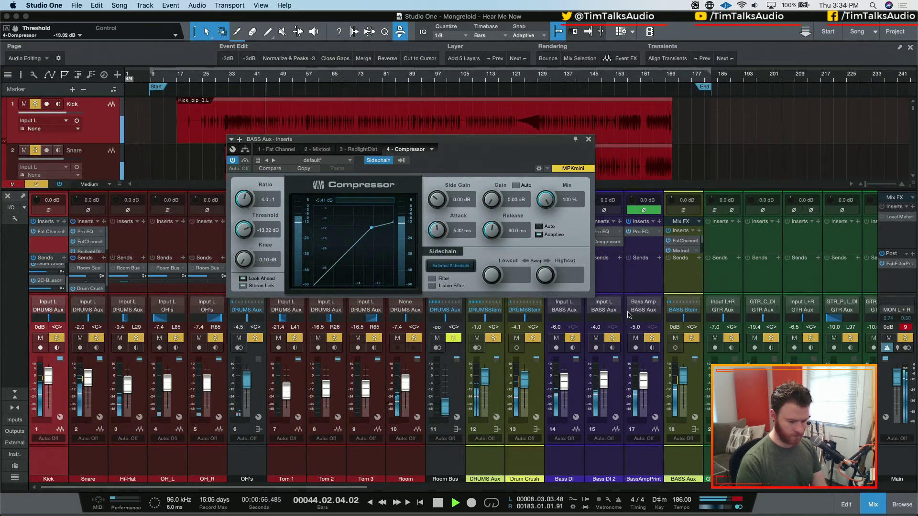
Step: Try the BASS Aux channel's level at -3 dB during playback
left_click(677, 328)
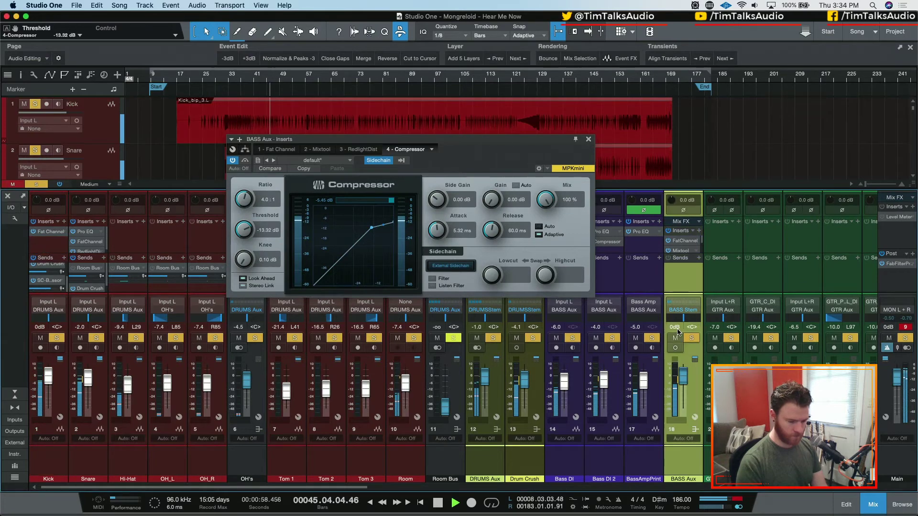
type("-3")
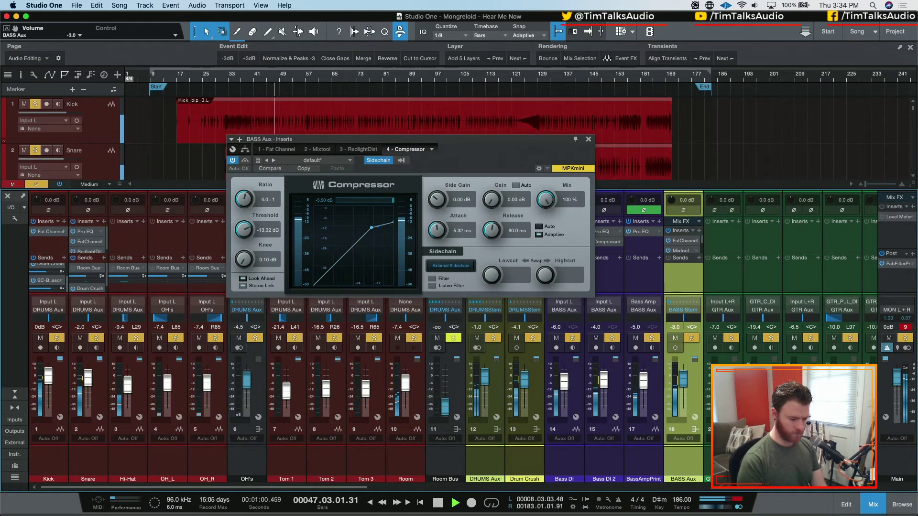
key("Return")
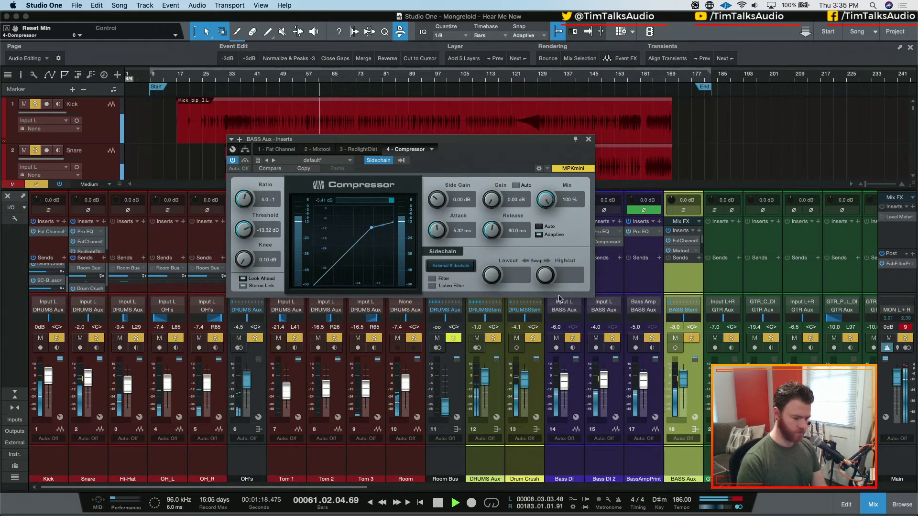
Step: Set the BASS Aux channel's level to -2 dB, stop playback and close the Compressor
left_click(675, 327)
type("-2")
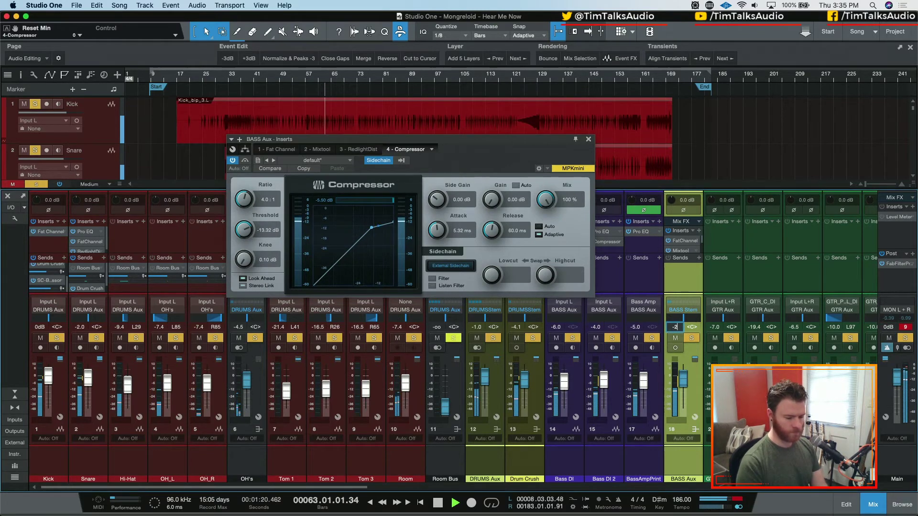
key("Return")
key("space")
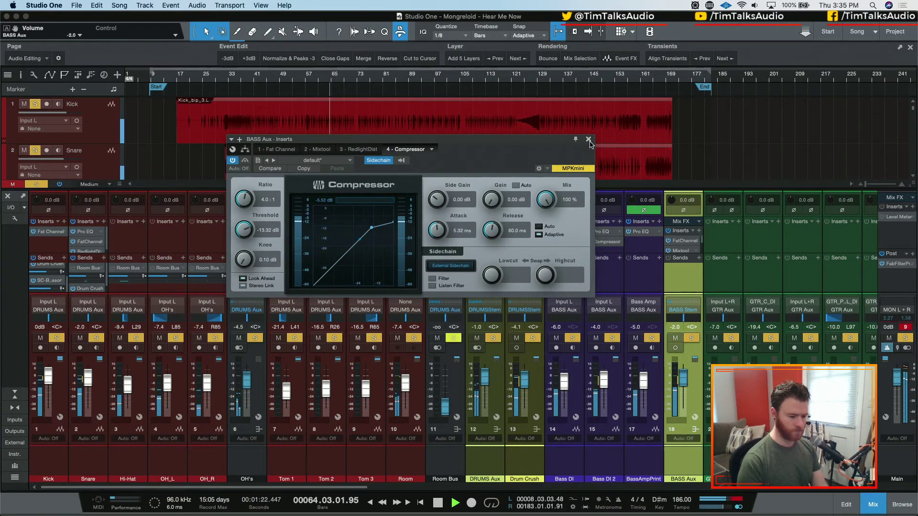
left_click(589, 139)
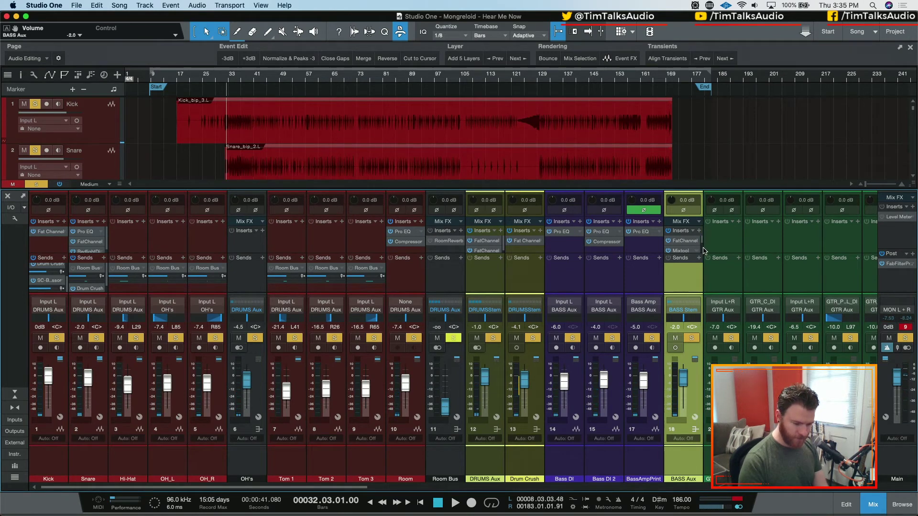
Step: Reopen the BASS Aux Compressor, audition its kick-triggered gain reduction during playback, and close it
scroll(702, 244, "down", 2)
left_click(685, 247)
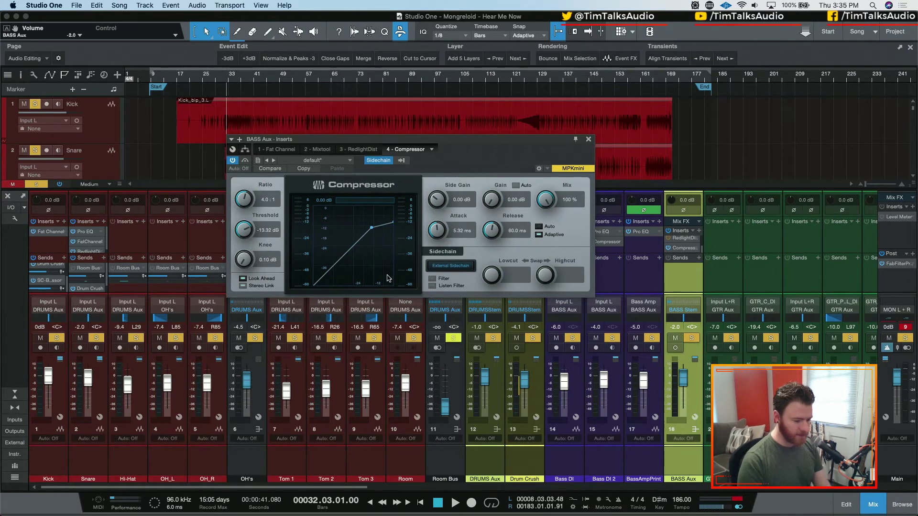
key("space")
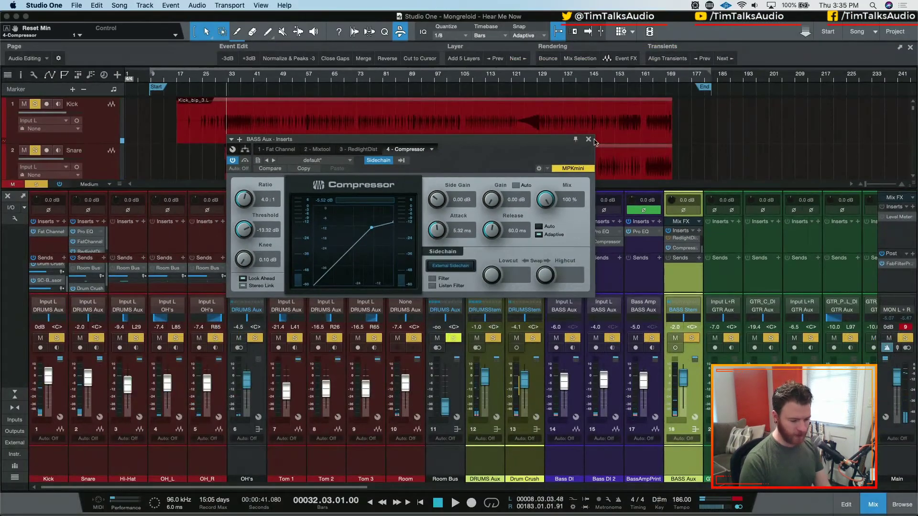
left_click(588, 139)
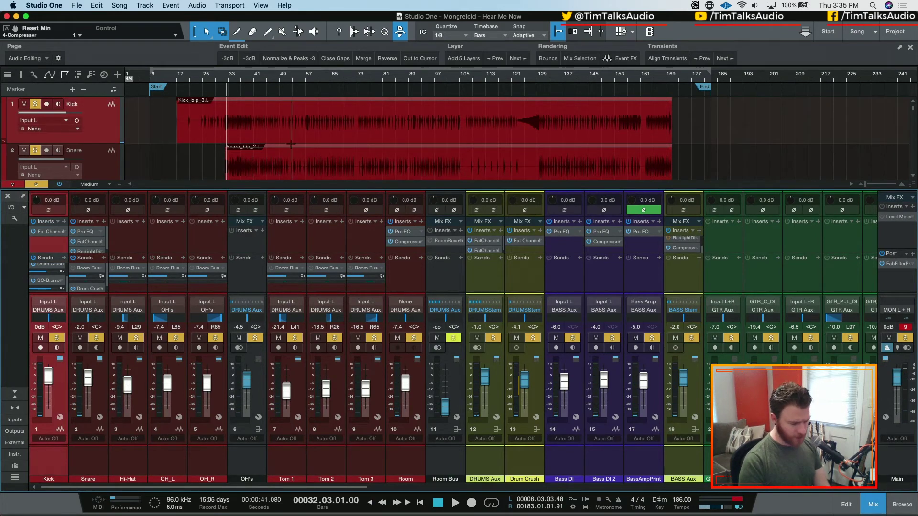
Step: Extract the groove of the Kick event with the Quantize tool's Groove mode and inspect the detected transients
left_click(372, 130)
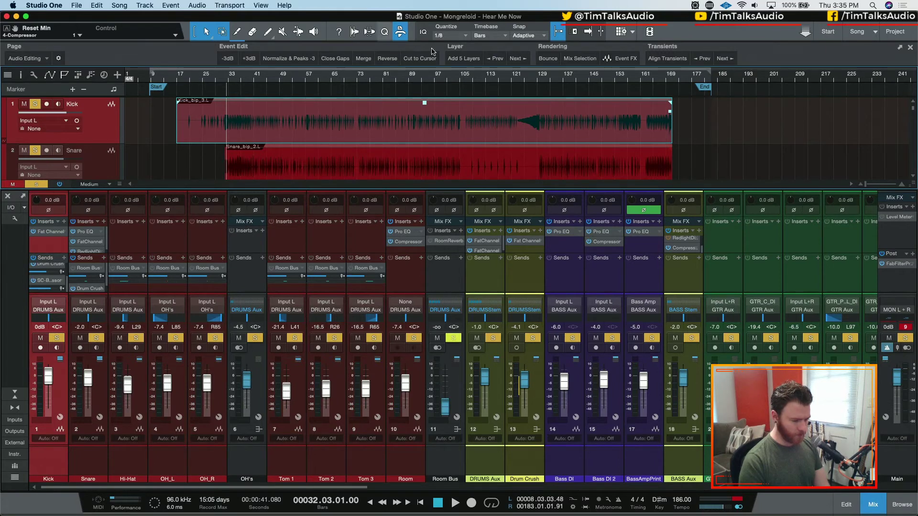
left_click(384, 33)
left_click(205, 60)
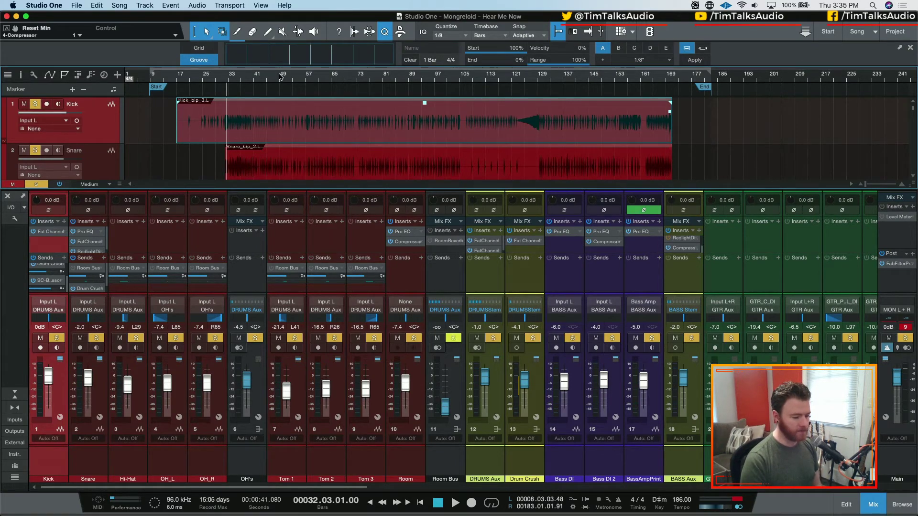
left_click_drag(281, 77, 280, 61)
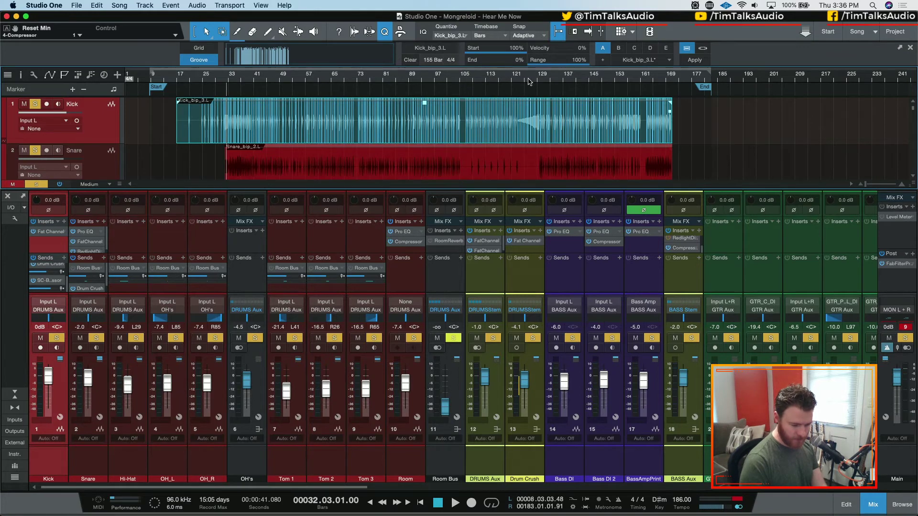
left_click_drag(528, 81, 522, 136)
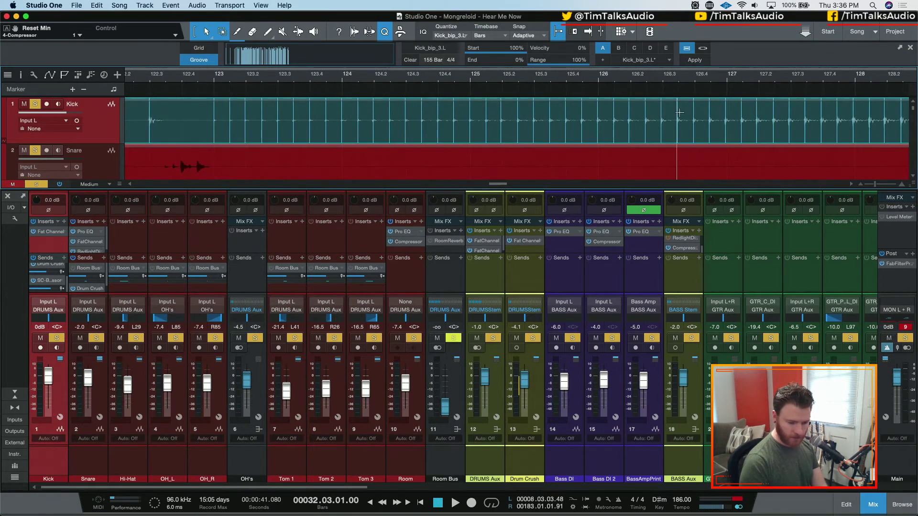
left_click_drag(582, 83, 564, 39)
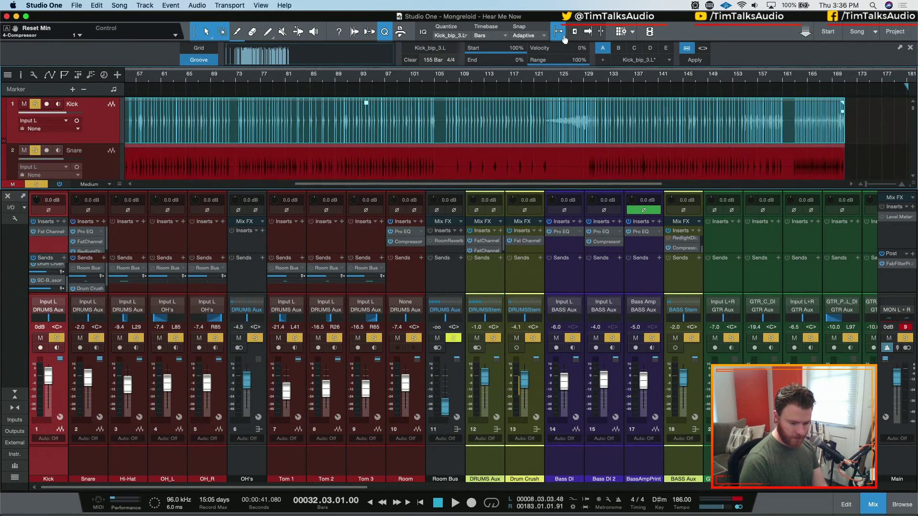
scroll(309, 166, "left", 7)
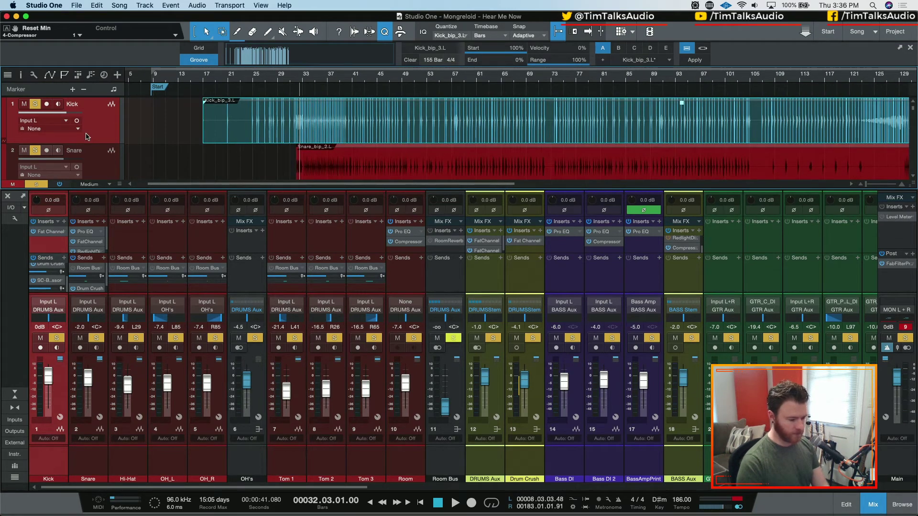
Step: Start adding an instrument track named KICK SAMPLE with a light blue color
key("t")
left_click(436, 137)
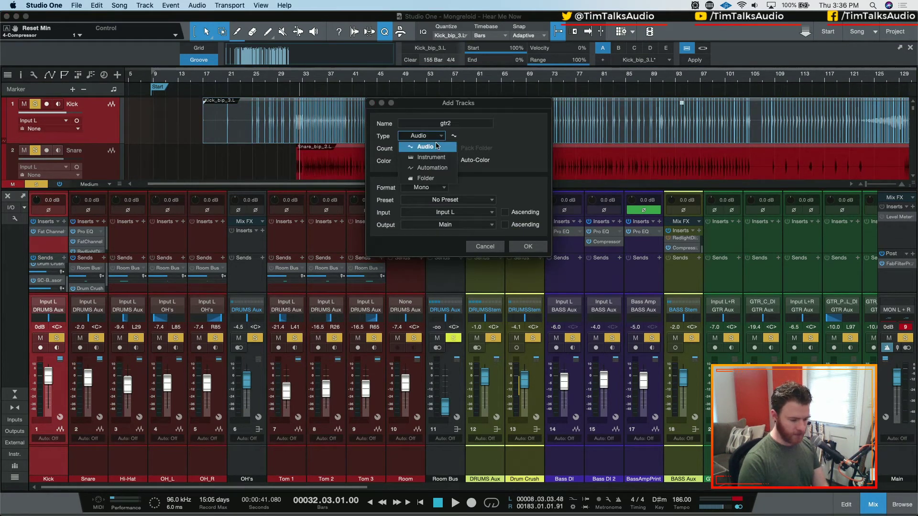
left_click(435, 161)
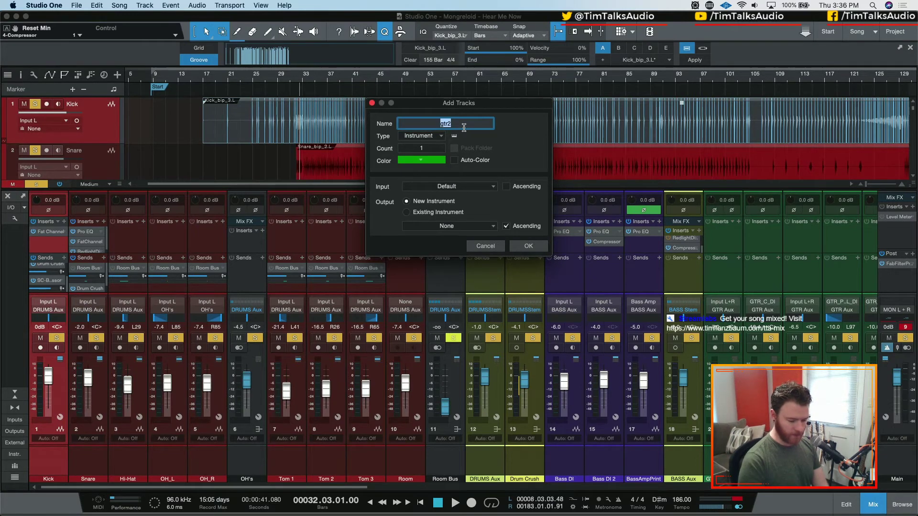
type("KICK SAMPLE")
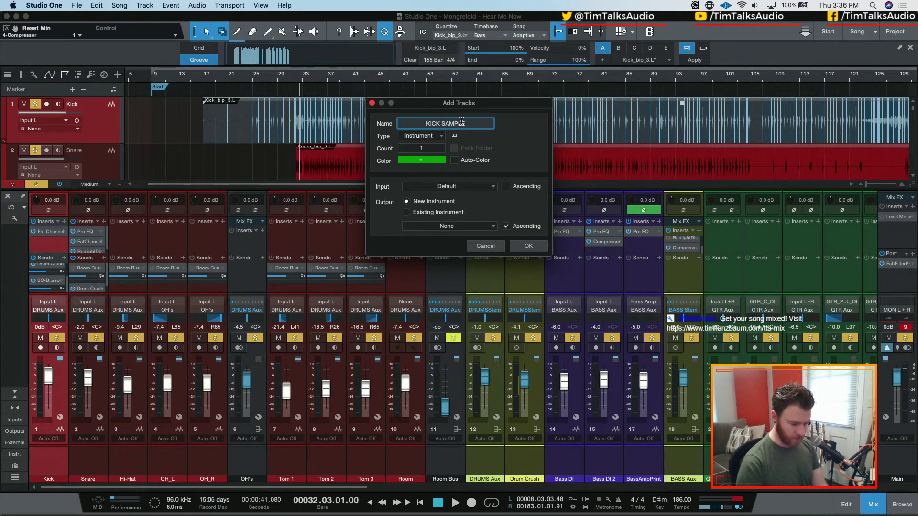
left_click(430, 160)
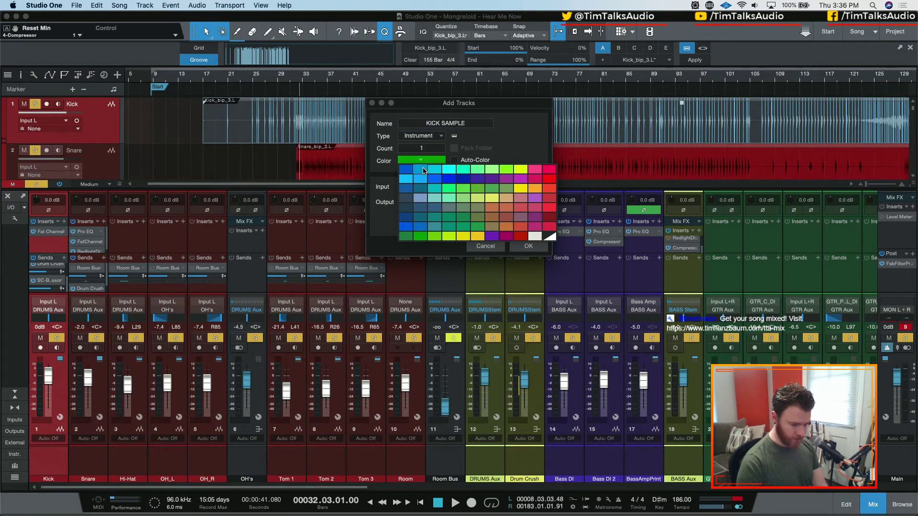
left_click(420, 235)
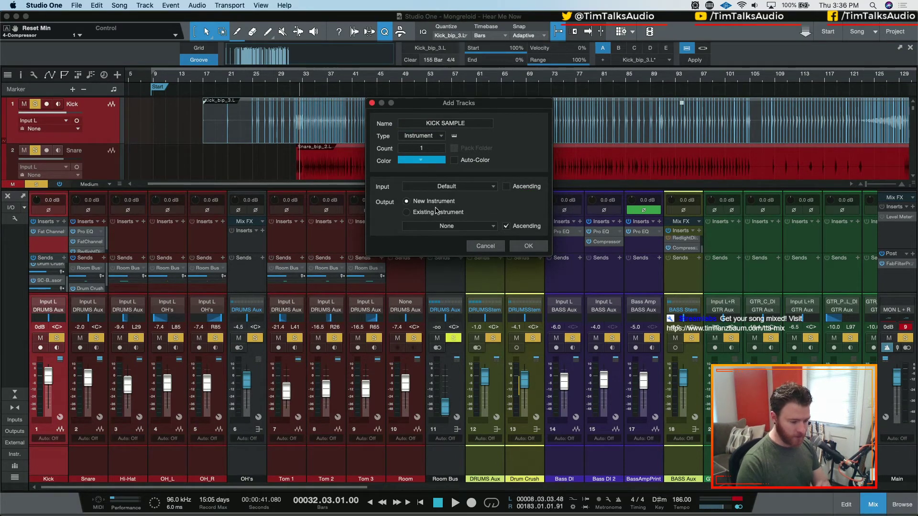
left_click(437, 225)
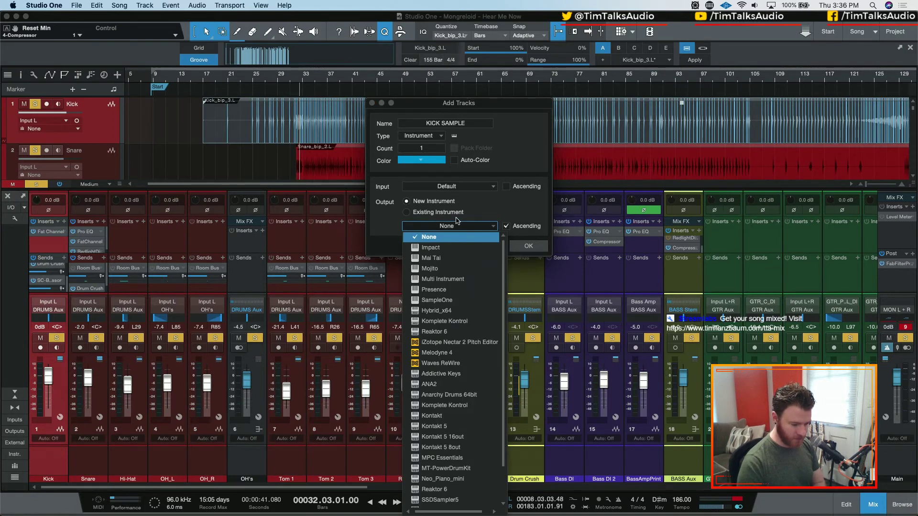
left_click(441, 248)
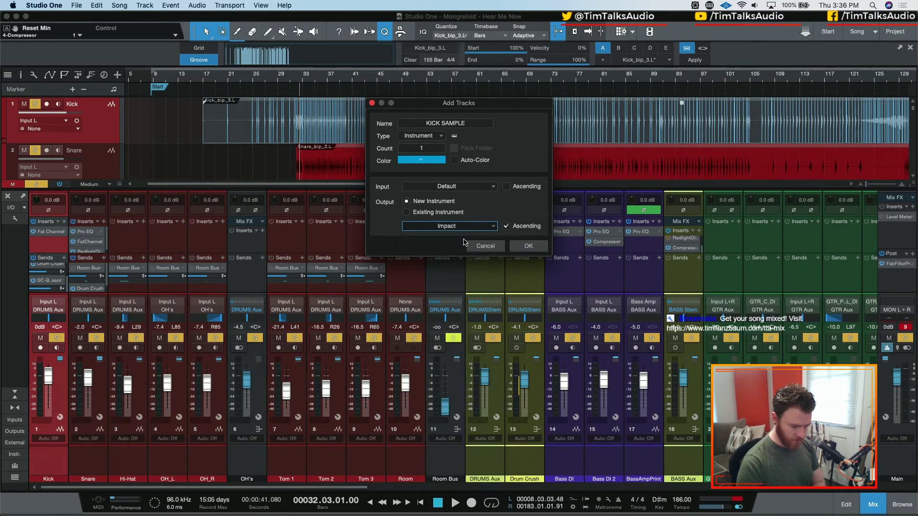
left_click(442, 213)
left_click(487, 228)
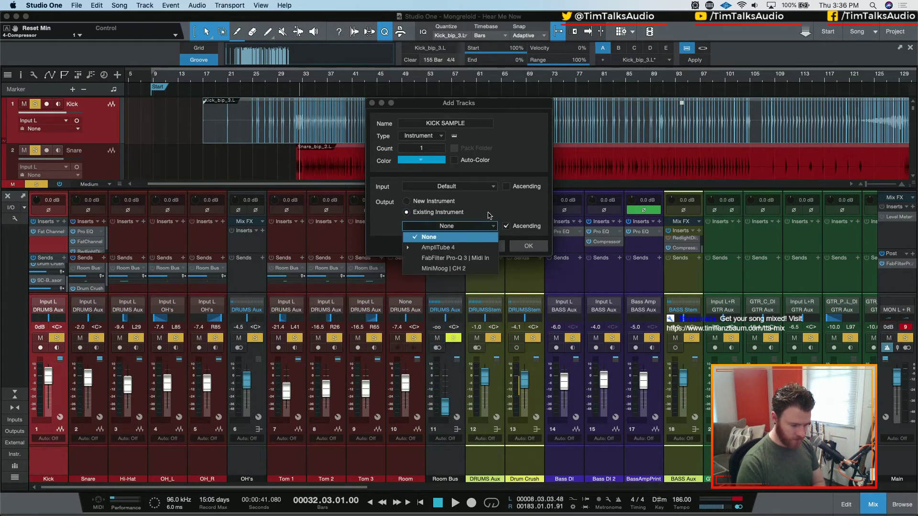
left_click(489, 216)
Step: Assign a new Impact instrument as the KICK SAMPLE track's output and create the track
left_click(434, 203)
left_click(445, 226)
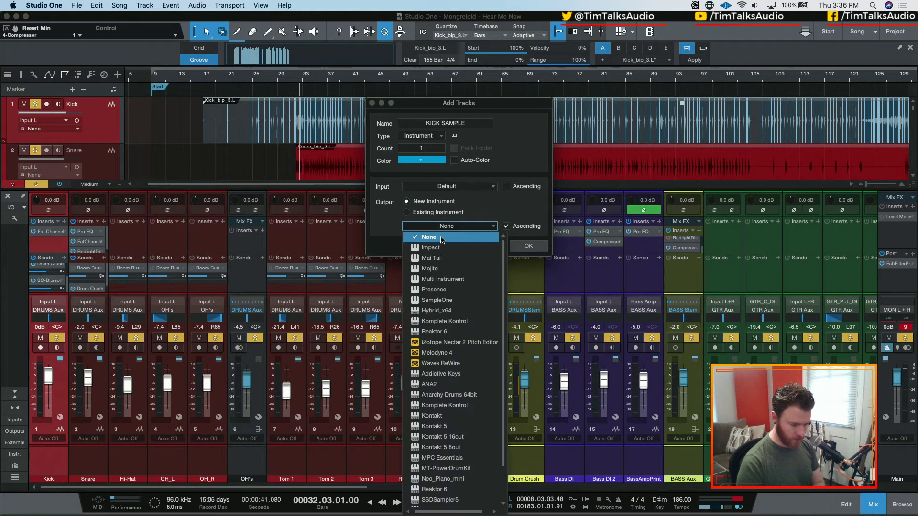
left_click(432, 238)
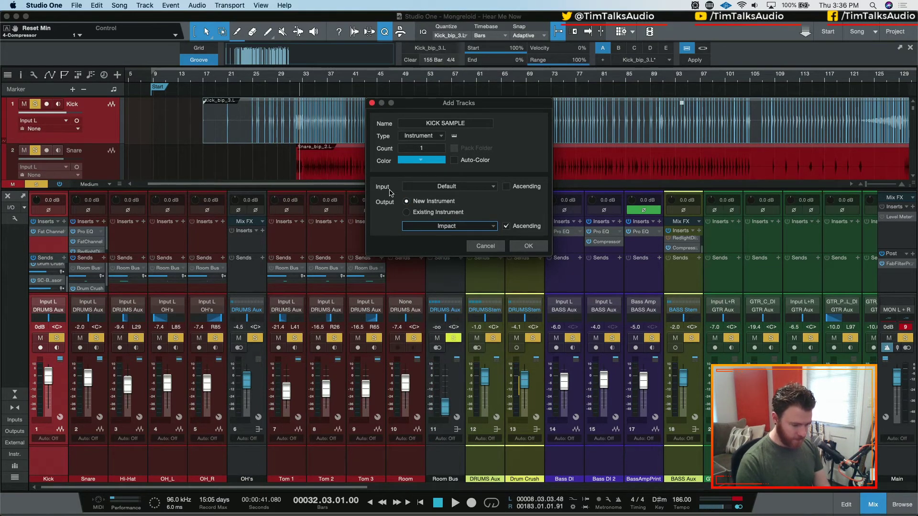
left_click(528, 246)
scroll(91, 118, "up", 1)
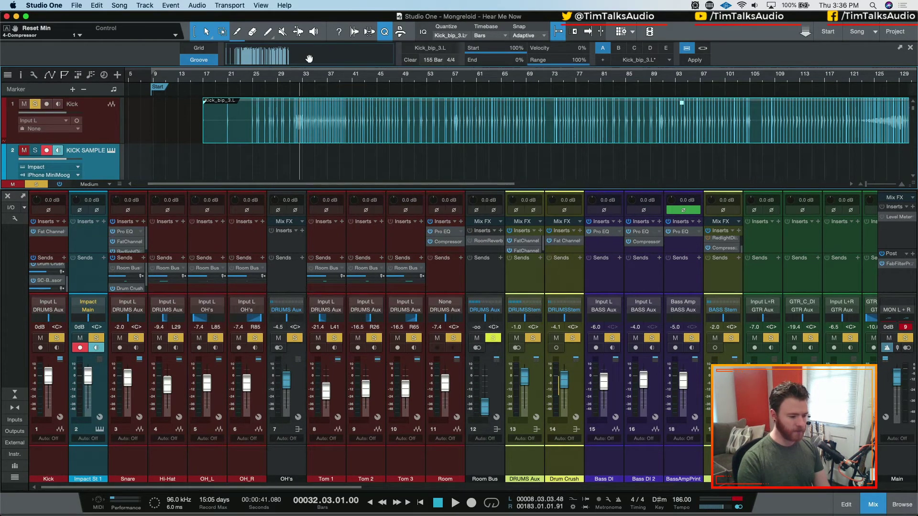
Step: Place the extracted kick groove on the KICK SAMPLE track as an instrument part starting at bar 17, aligned with the Kick event
mouse_move(309, 59)
left_mouse_down()
mouse_move(307, 137)
mouse_move(291, 162)
mouse_move(221, 171)
left_mouse_up()
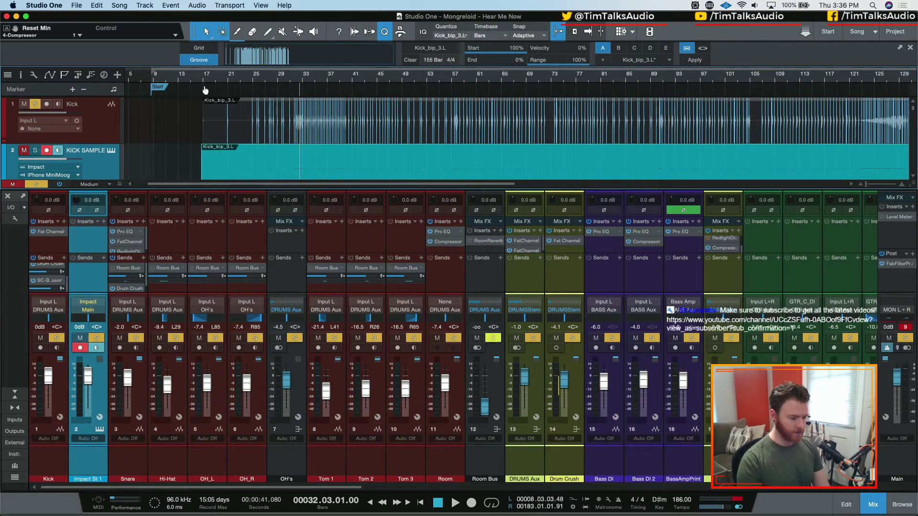
left_click_drag(205, 90, 221, 136)
left_click_drag(227, 177, 280, 173)
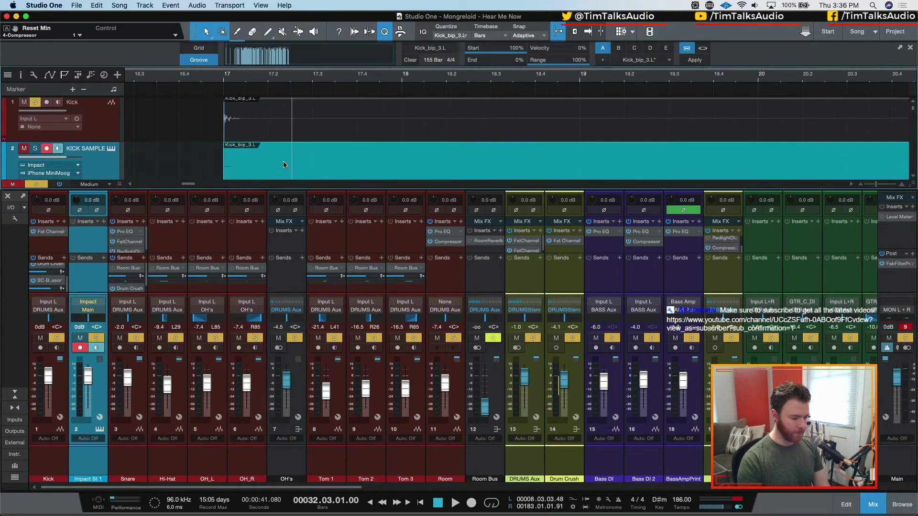
Step: Hide the mixer, enlarge the Kick and KICK SAMPLE tracks, and examine how the first note lines up with the first kick hit
key("e")
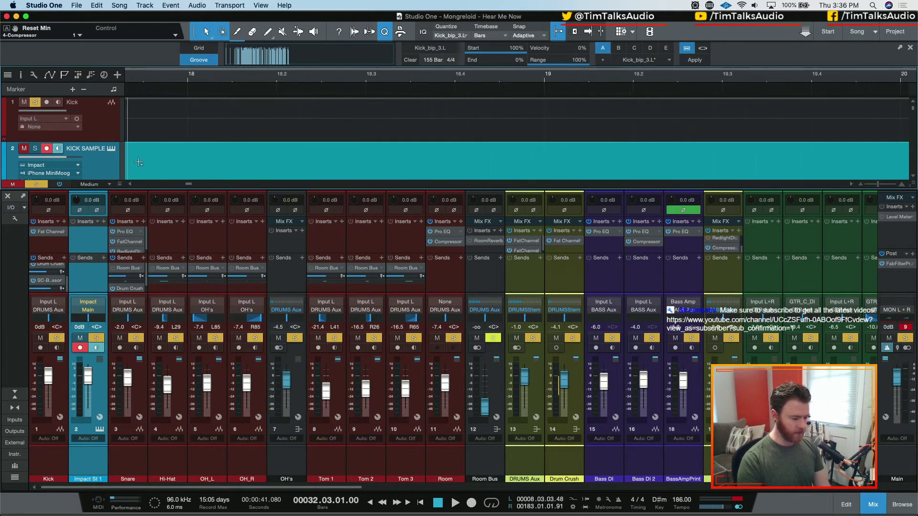
scroll(173, 162, "left", 10)
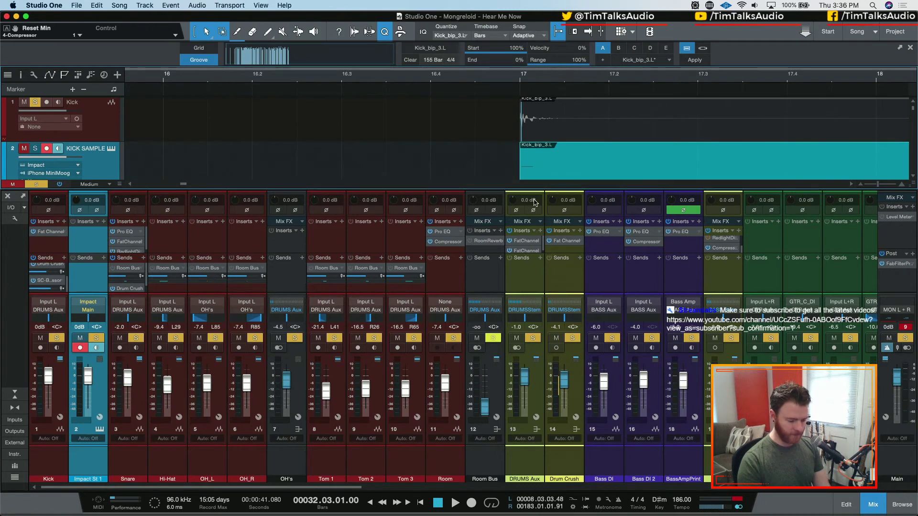
key("F3")
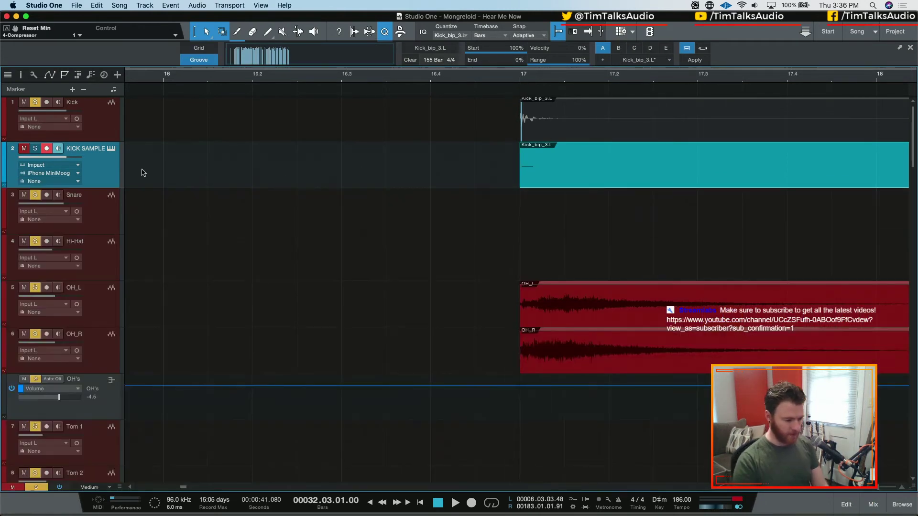
left_click(102, 130)
left_click(100, 174, "shift")
left_click_drag(103, 142, 103, 281)
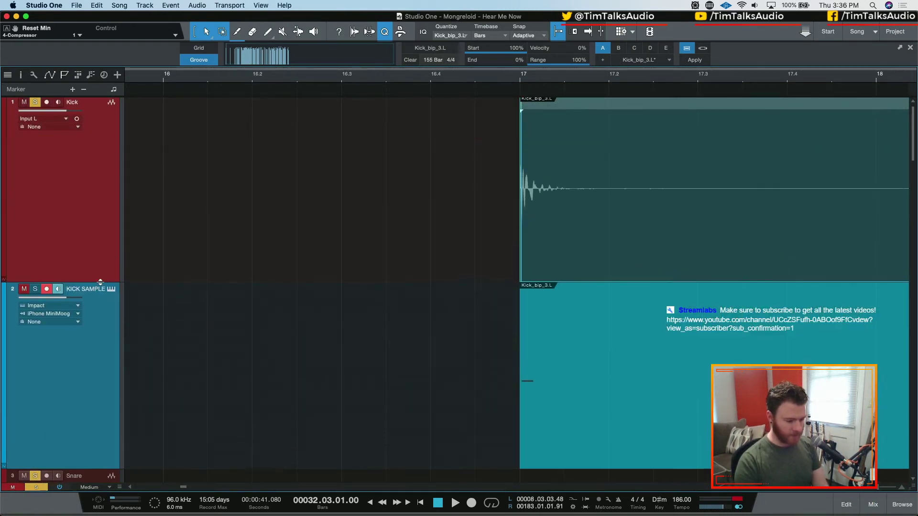
key("e")
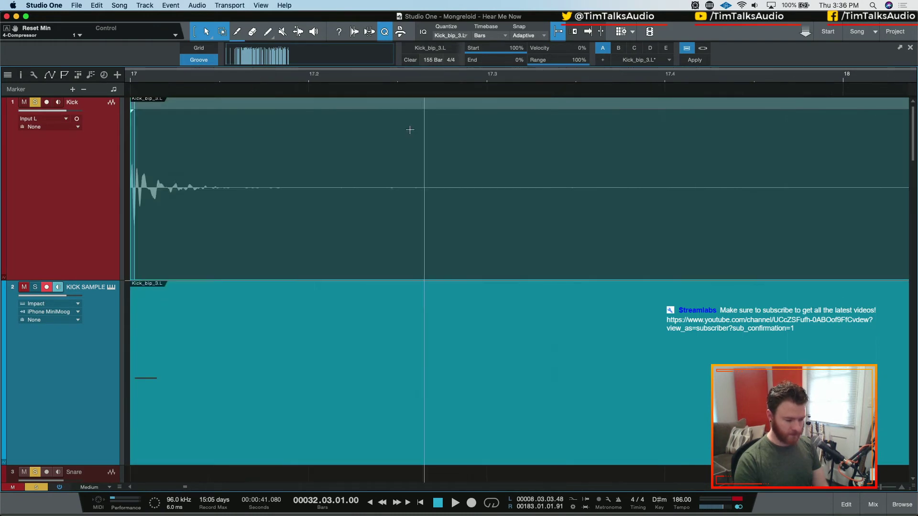
scroll(301, 196, "left", 5)
key("e")
scroll(316, 220, "left", 3)
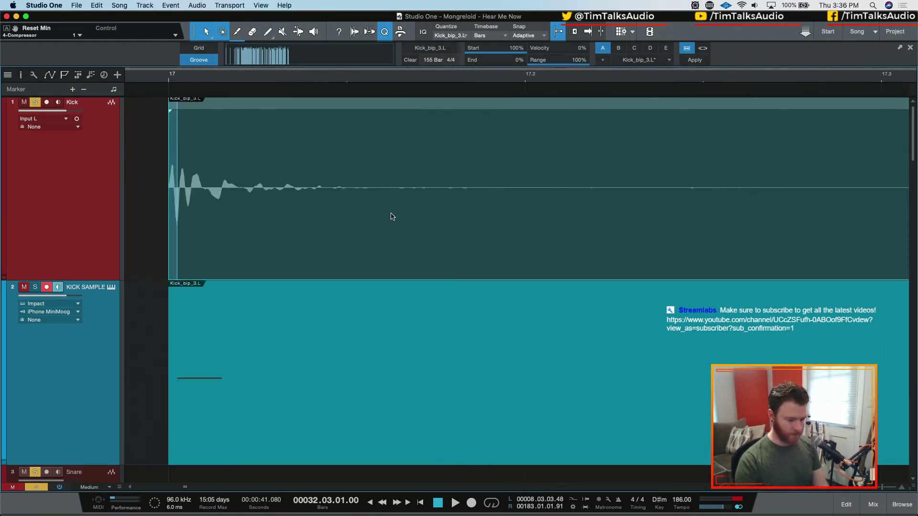
Step: Try shifting the KICK SAMPLE part earlier with the Kick event's bend markers temporarily turned off
right_click(391, 215)
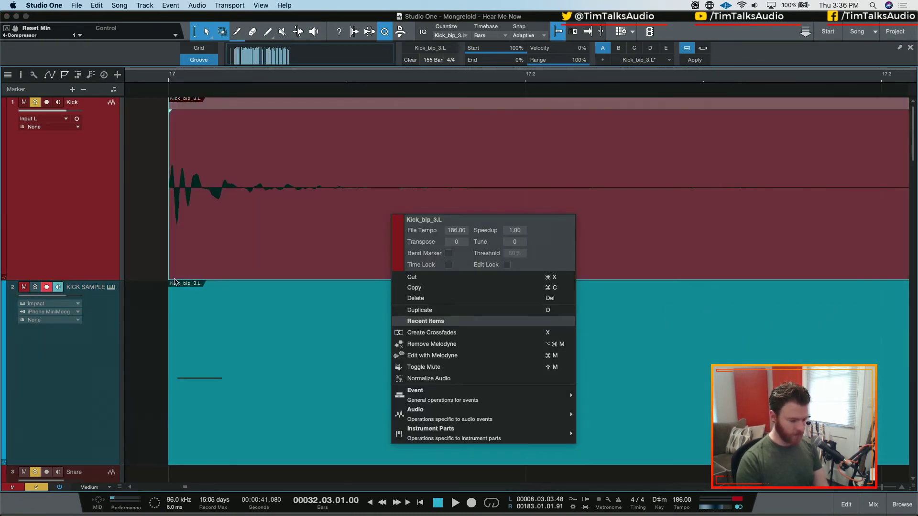
left_click(127, 236)
left_click_drag(168, 81, 166, 116)
left_click_drag(327, 442, 270, 439)
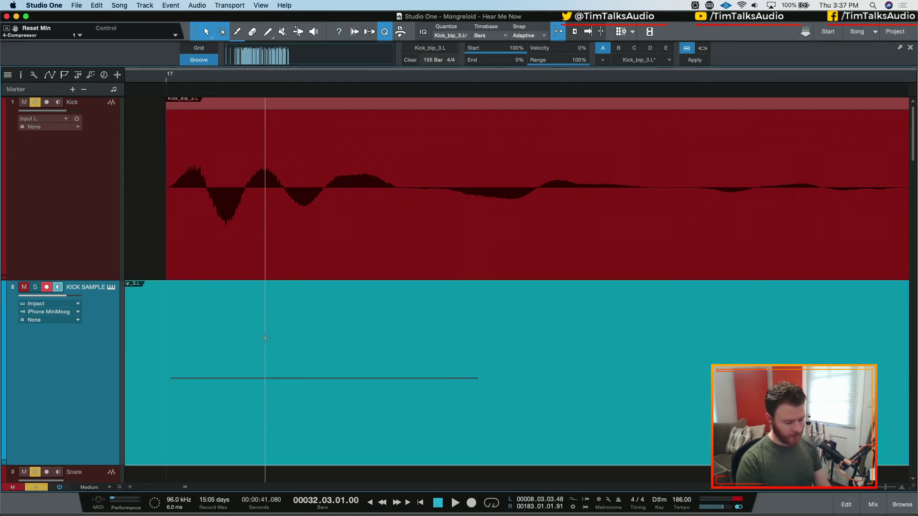
right_click(355, 222)
left_click(411, 261)
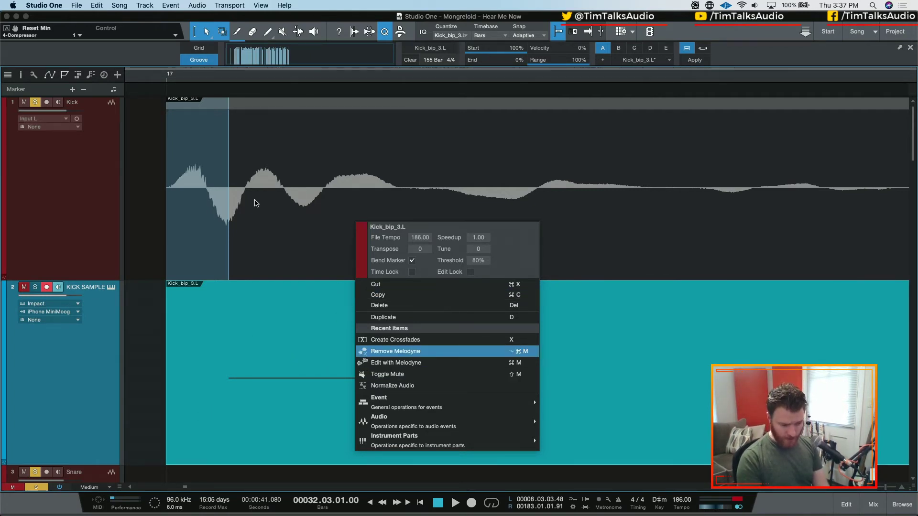
Step: Shift the KICK SAMPLE part earlier to about 16.04.04.90 so its first note starts with the first kick hit
left_click(281, 406)
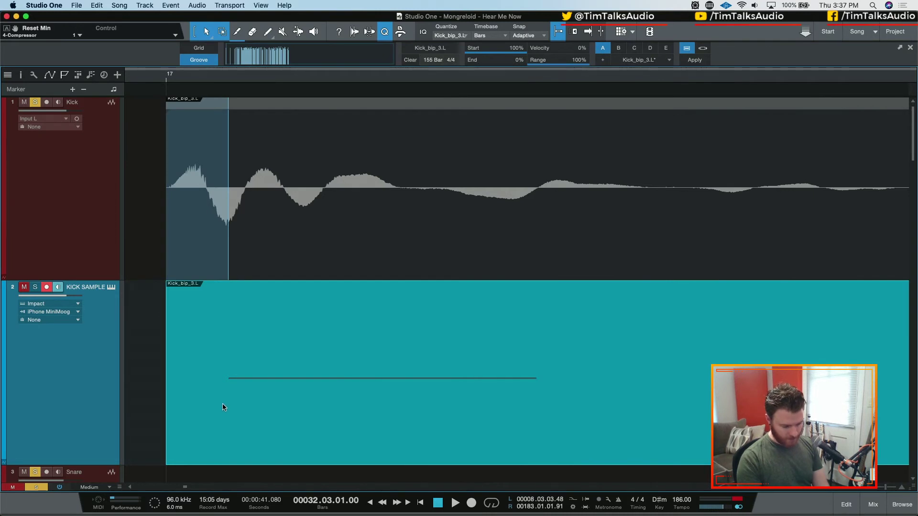
left_click_drag(276, 414, 215, 418)
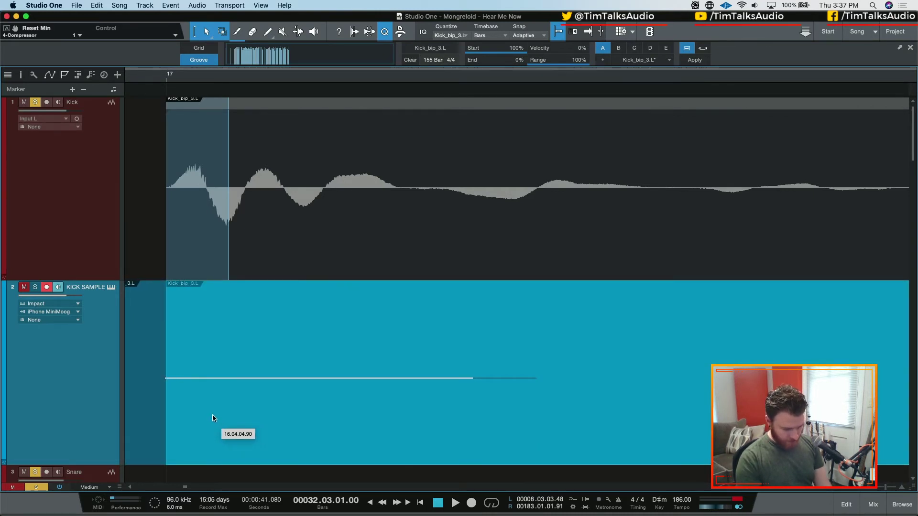
left_click_drag(214, 418, 214, 418)
Step: Open the Impact instrument assigned to the KICK SAMPLE track
key("w")
key("w")
key("w")
key("w")
key("w")
key("w")
key("w")
key("w")
key("w")
key("w")
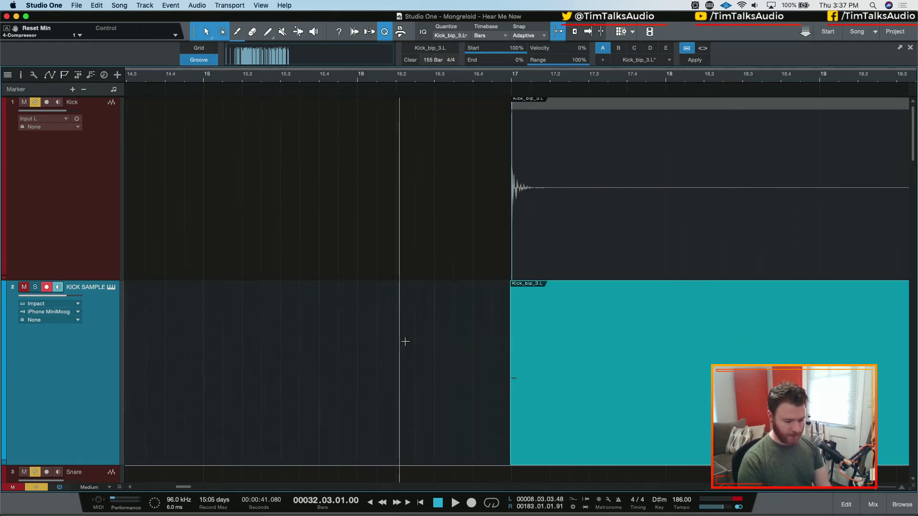
key("w")
key("w")
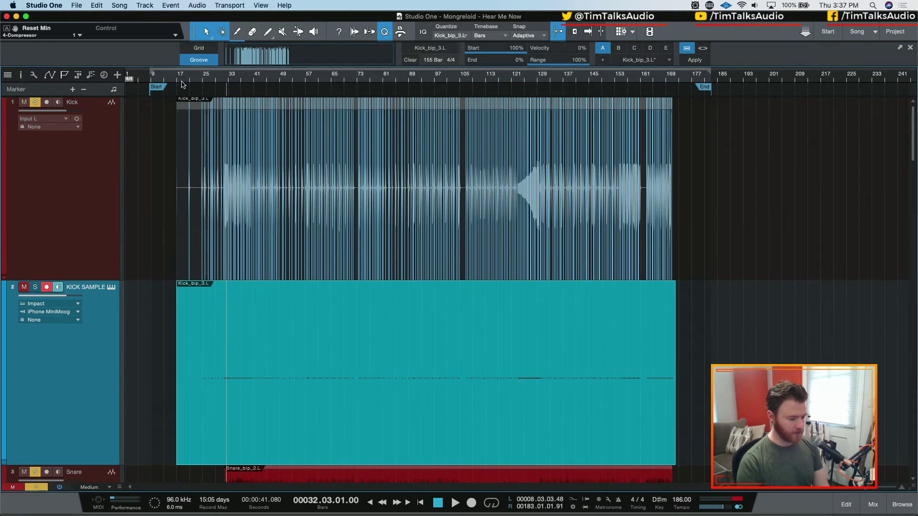
left_click(50, 304)
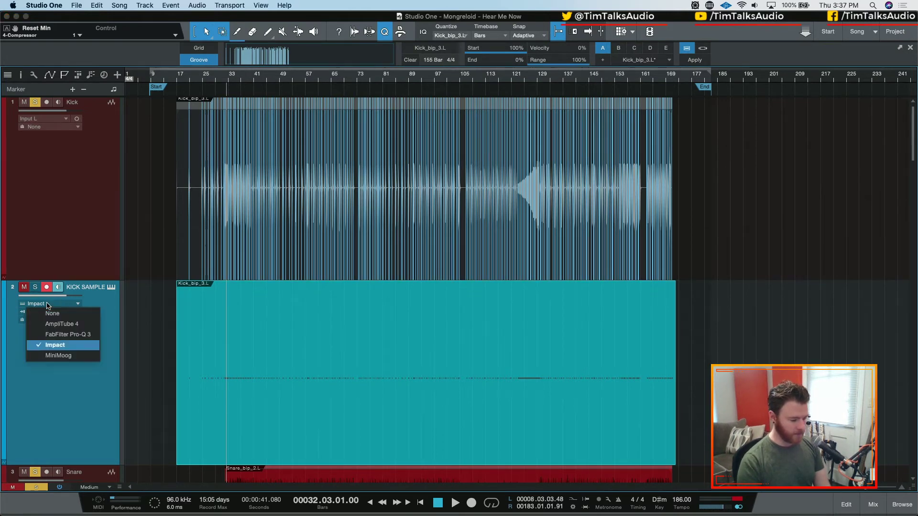
left_click(55, 395)
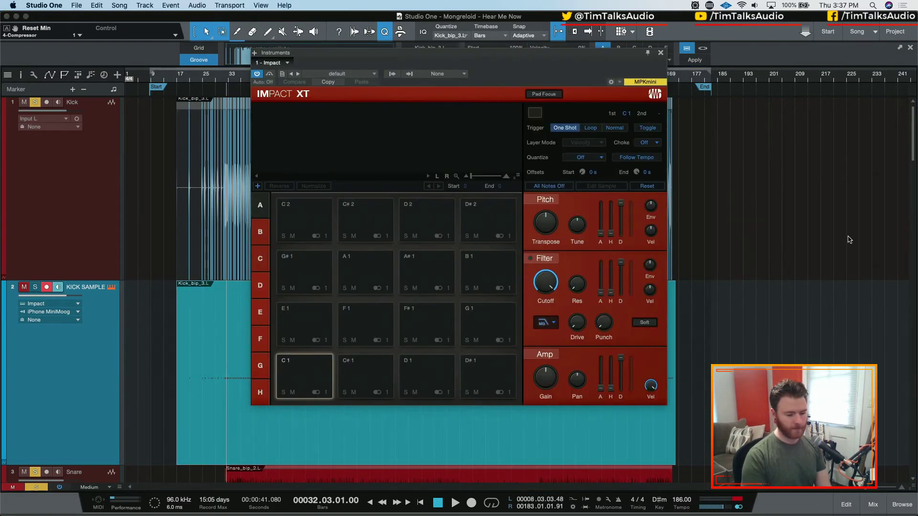
Step: Browse the sample files to the Orginal folder of Drumshotz - Joey Sturgis inside Samples > Drums
left_click(902, 505)
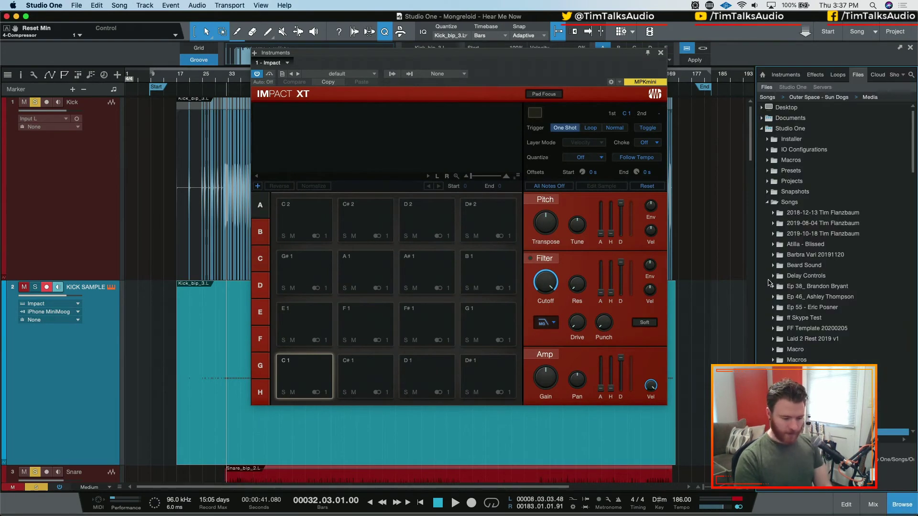
left_click(767, 204)
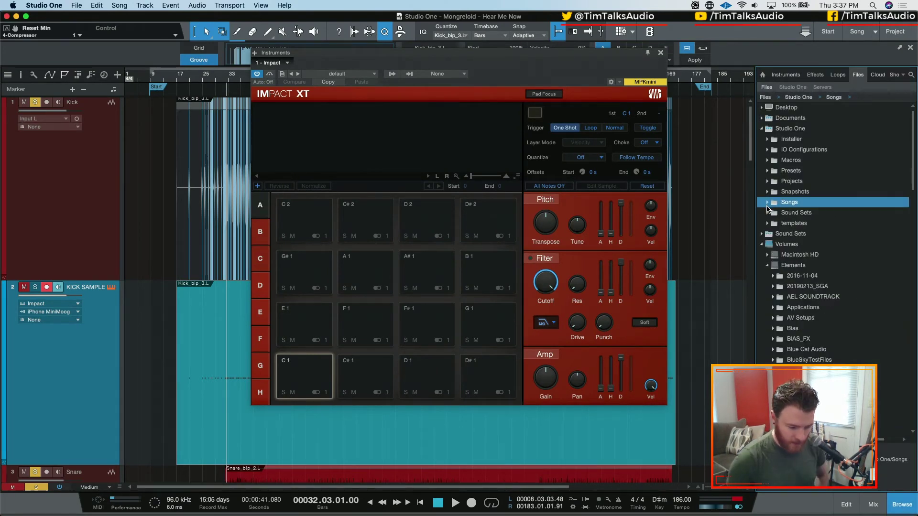
scroll(903, 393, "down", 15)
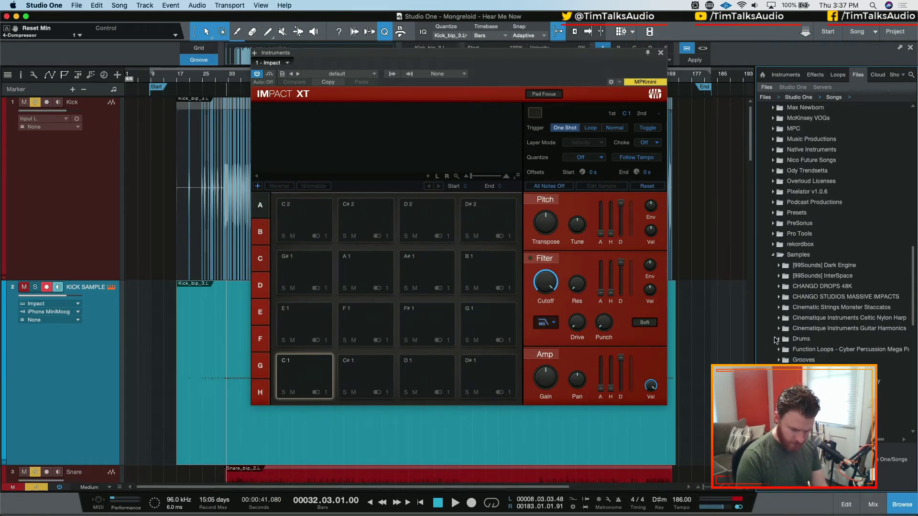
scroll(818, 286, "down", 2)
left_click(778, 307)
scroll(819, 283, "down", 5)
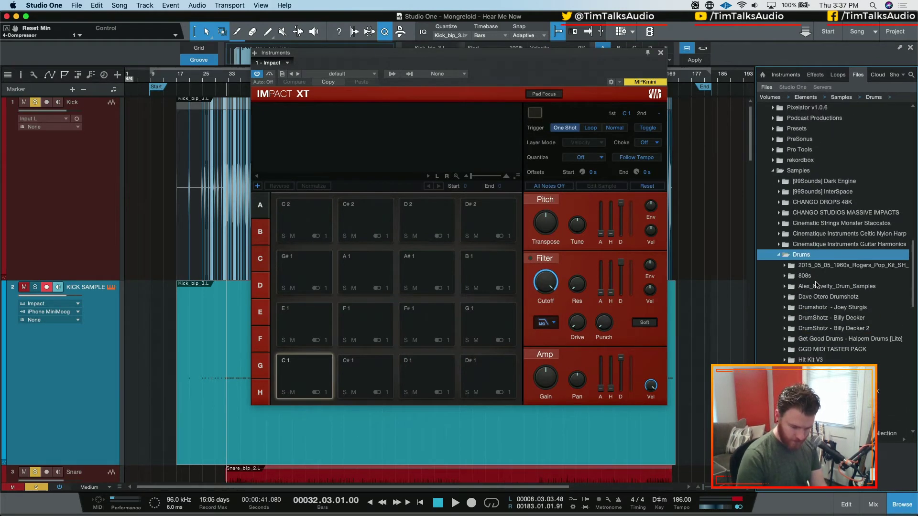
scroll(853, 268, "down", 5)
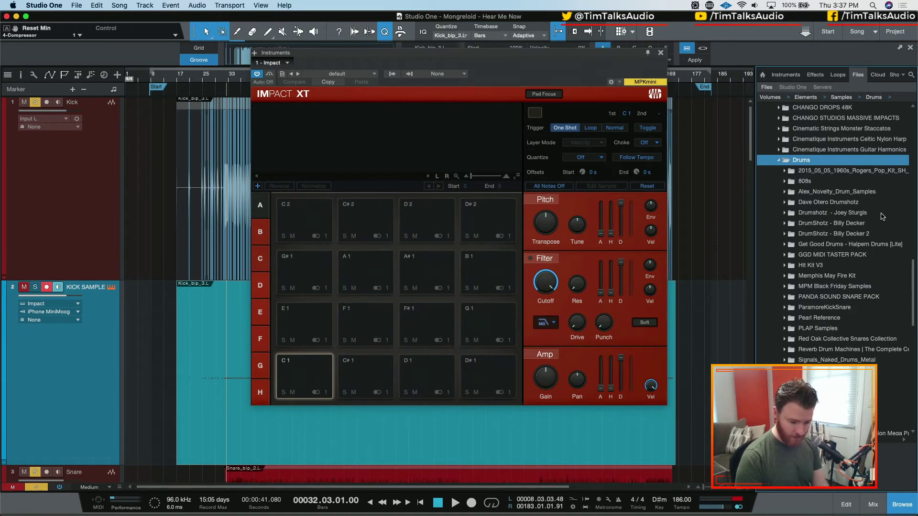
scroll(854, 221, "down", 4)
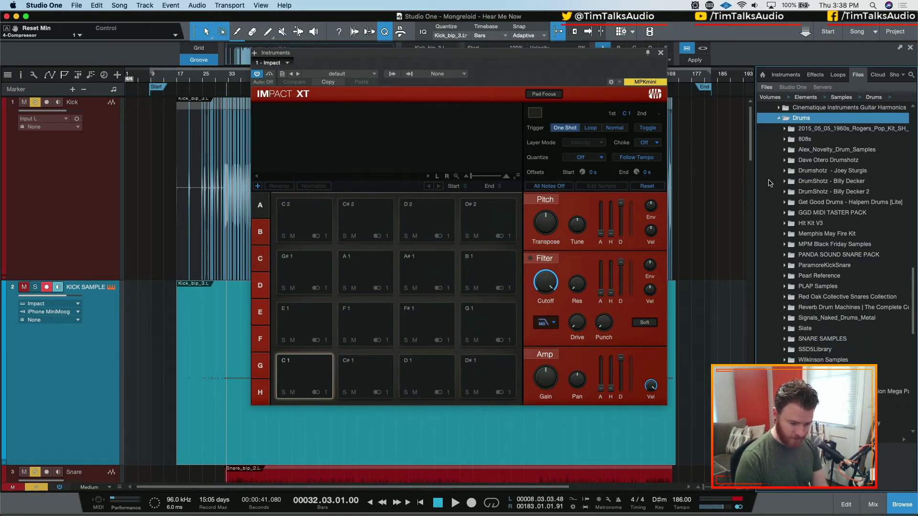
left_click(785, 171)
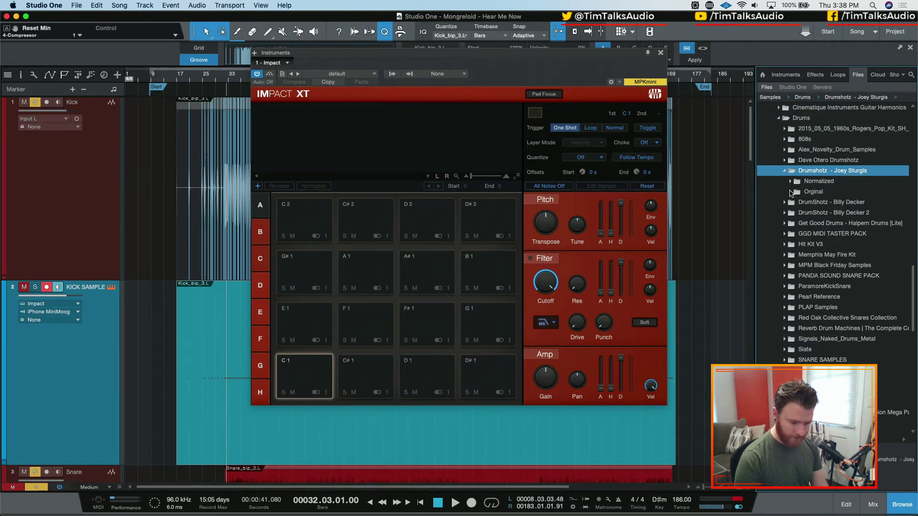
left_click(790, 192)
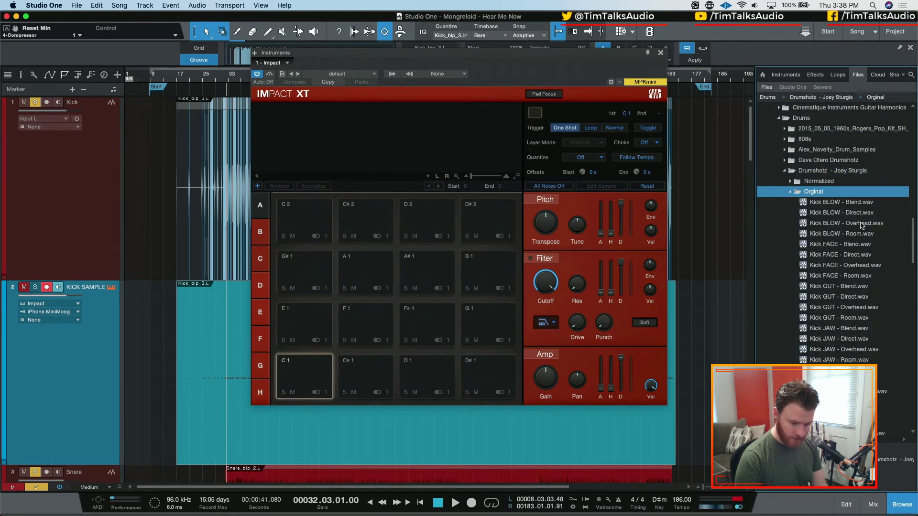
Step: Audition several kick samples, load Kick PUNCH - Direct onto Impact's C 1 pad, and close the instrument
left_click(853, 247)
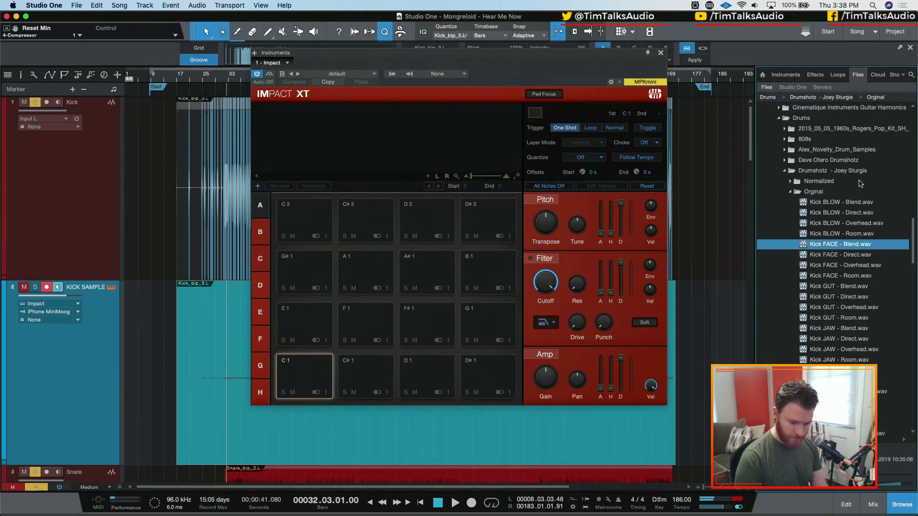
left_click(855, 257)
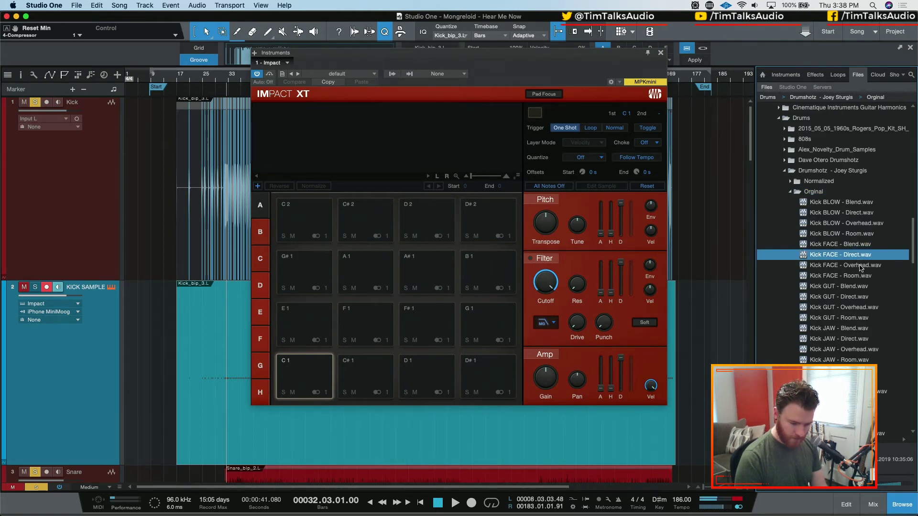
left_click(850, 297)
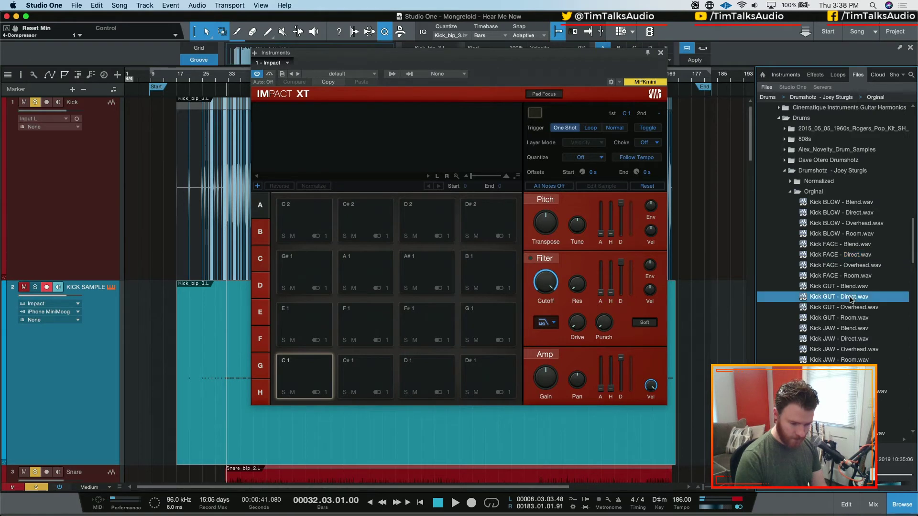
left_click(850, 339)
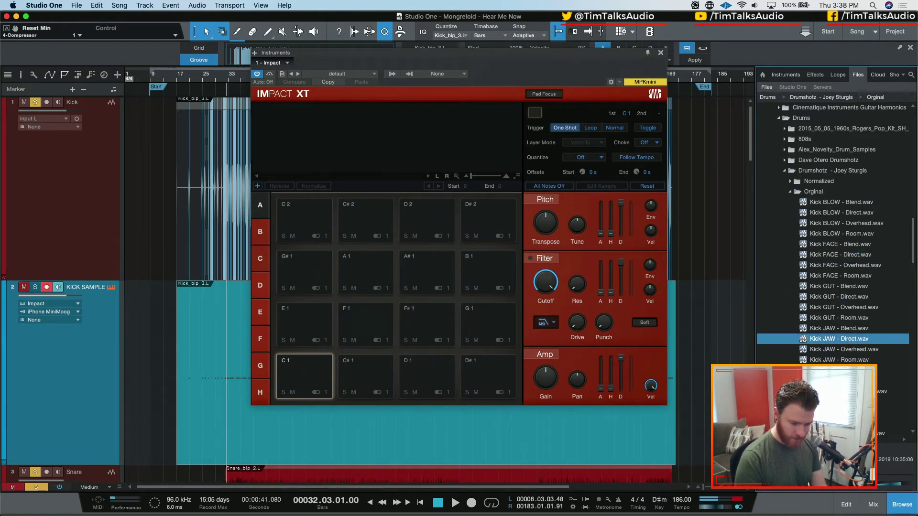
left_click(849, 381)
left_click_drag(586, 359, 306, 377)
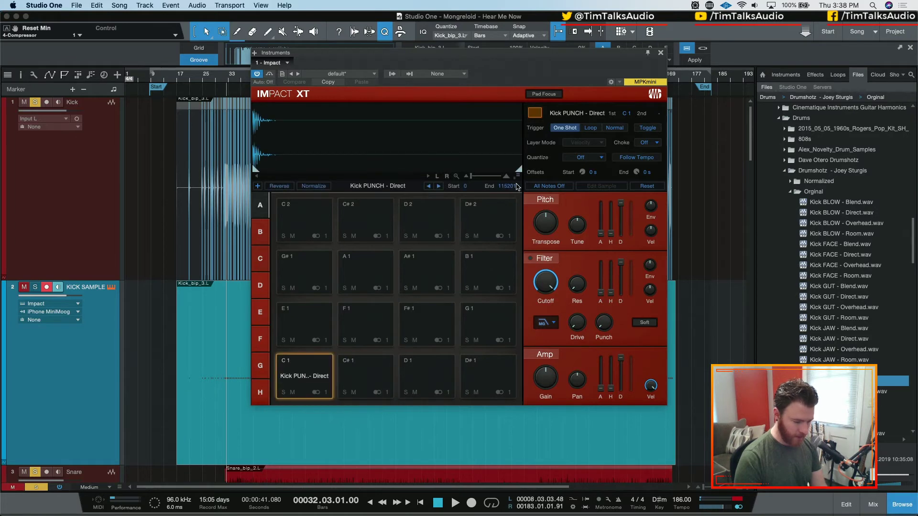
left_click(661, 54)
Step: Open the KICK SAMPLE part for note editing and move all its C 3 notes to C 1, Kick PUNCH - Direct
double_click(363, 383)
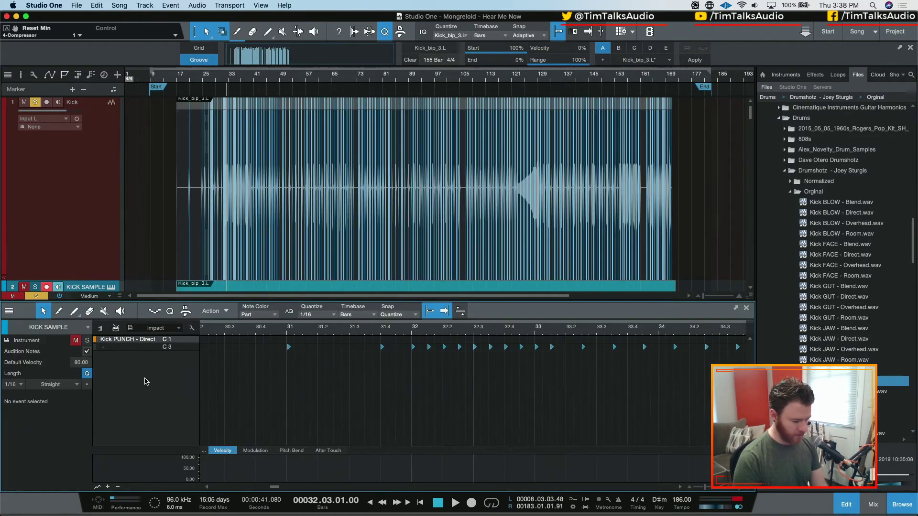
left_click(184, 352)
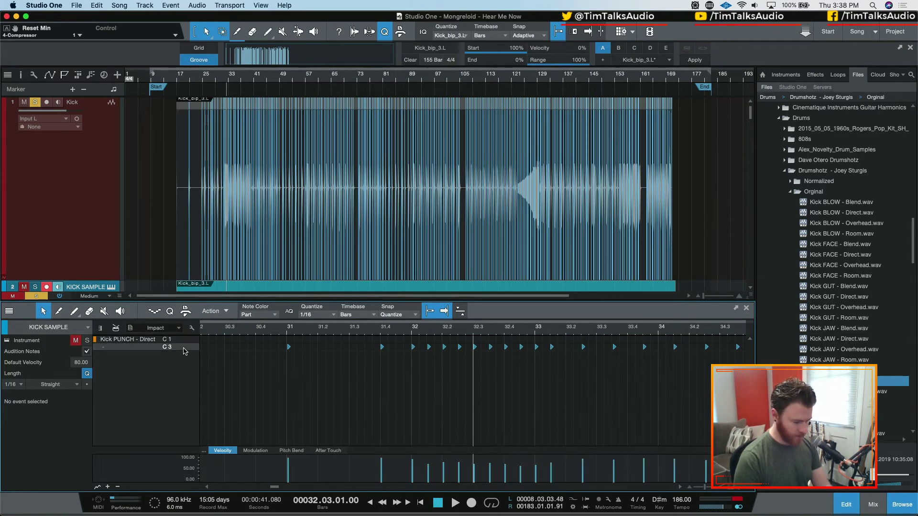
left_click(185, 352)
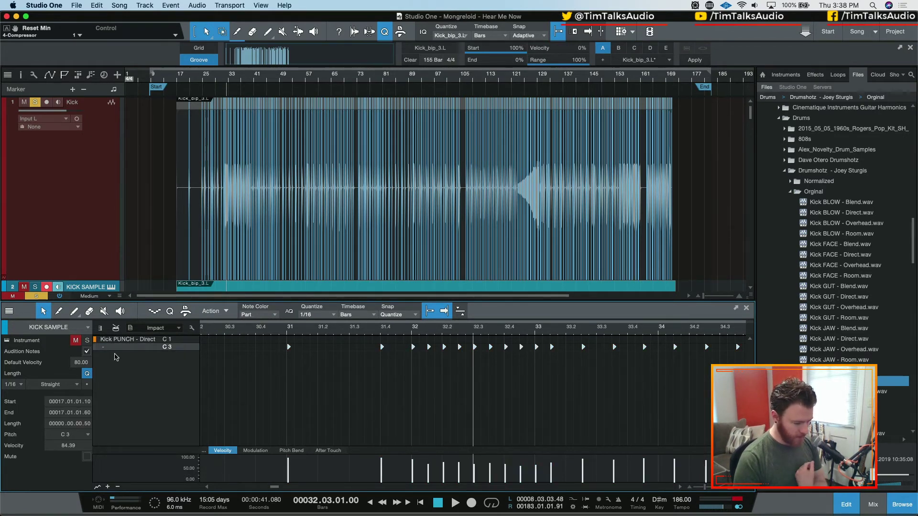
key("Up")
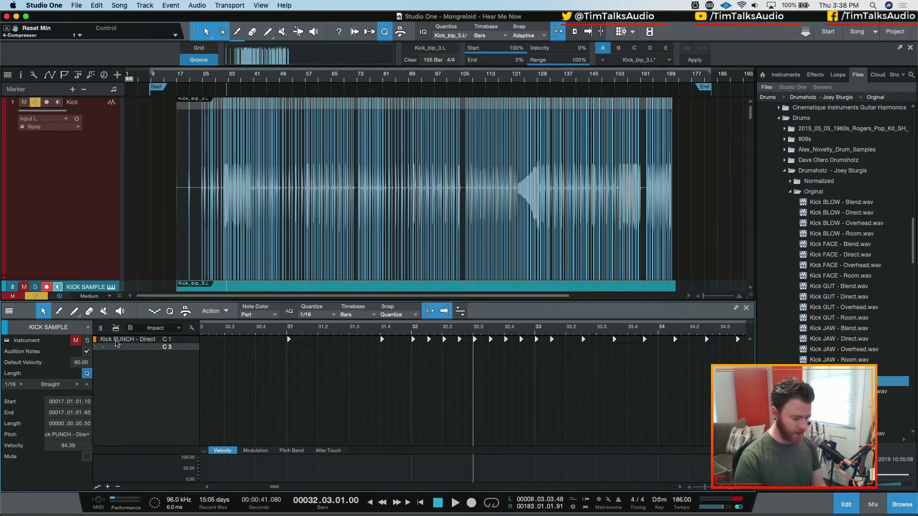
Step: Show the KICK SAMPLE notes in piano view and select every note on C 1
left_click(101, 329)
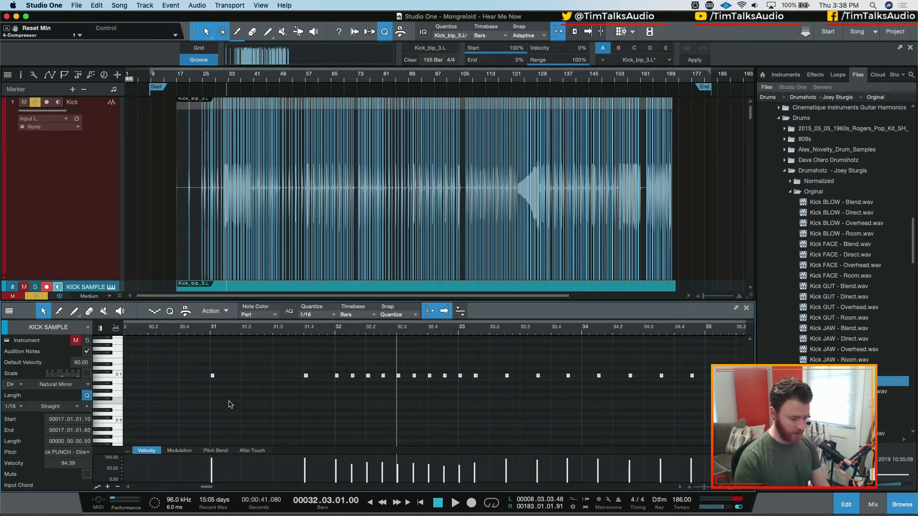
left_click(203, 353)
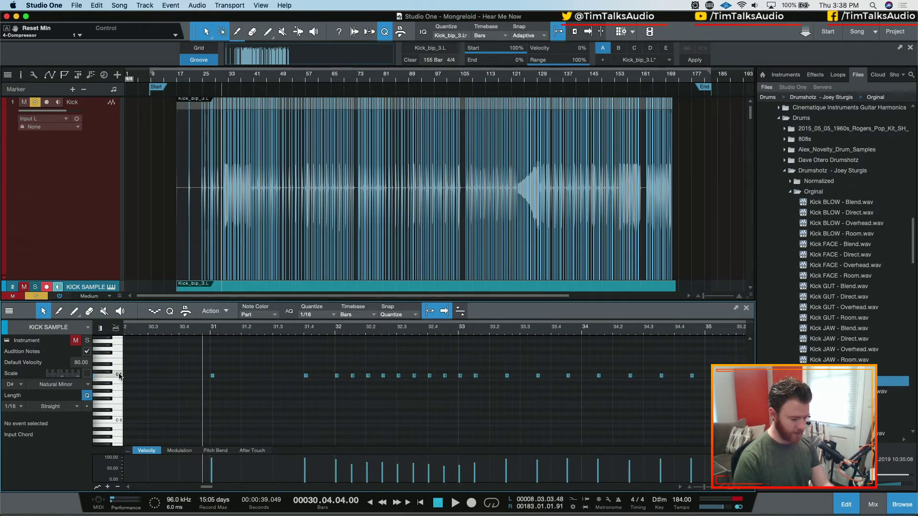
left_click(120, 376)
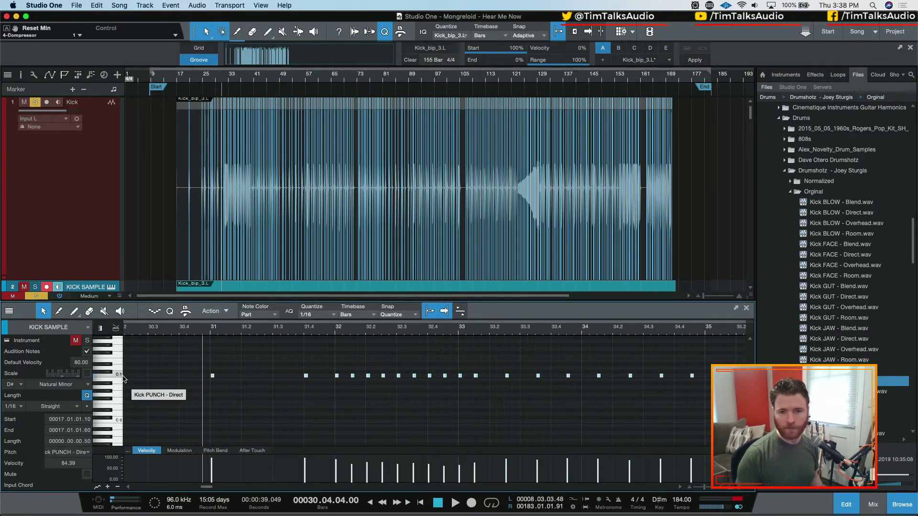
Step: Disarm and solo the KICK SAMPLE track, and route its Impact channel's output to DRUMS Aux
left_click(47, 288)
left_click(36, 288)
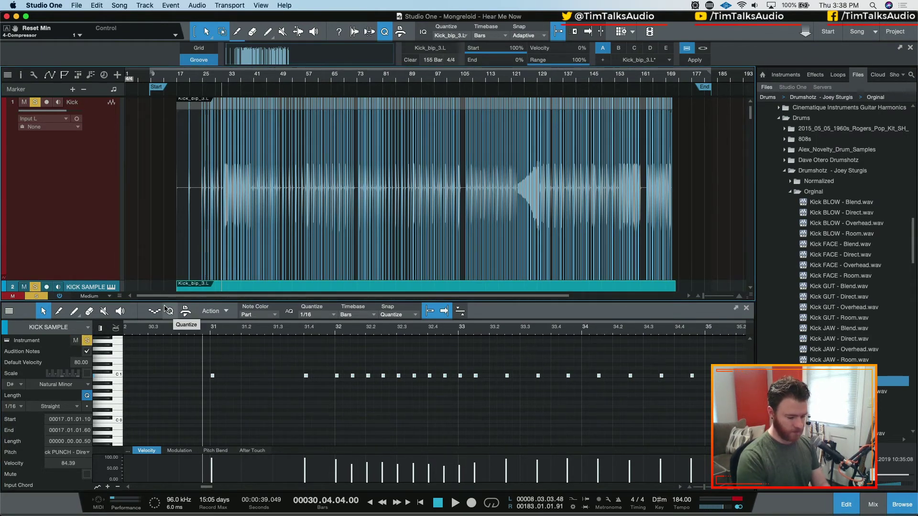
key("F3")
left_click(92, 305)
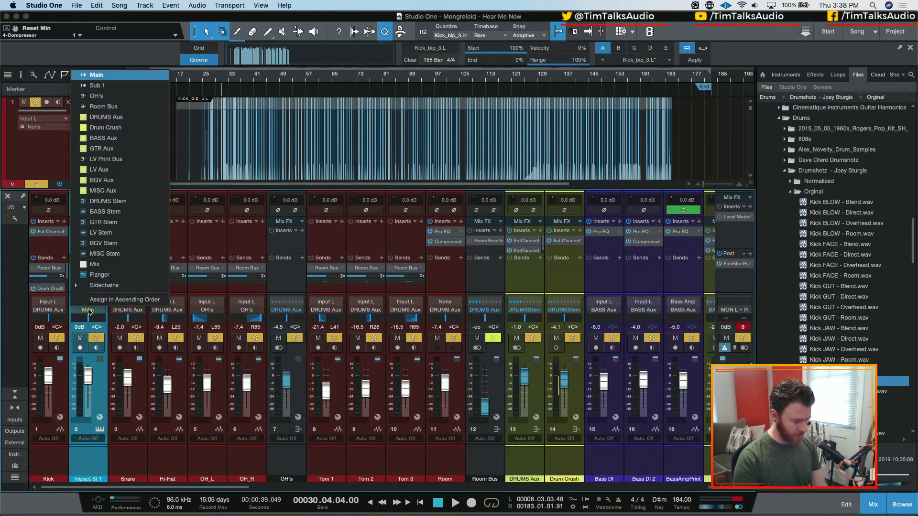
left_click(143, 117)
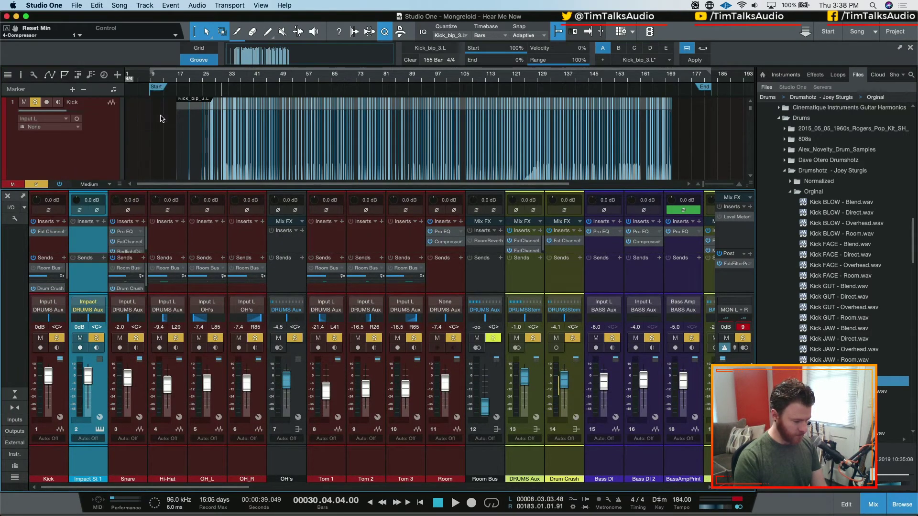
Step: During playback, bring the Impact channel up from silence to about -7.4 dB and compare its inverted and normal polarity
left_click_drag(85, 379, 86, 421)
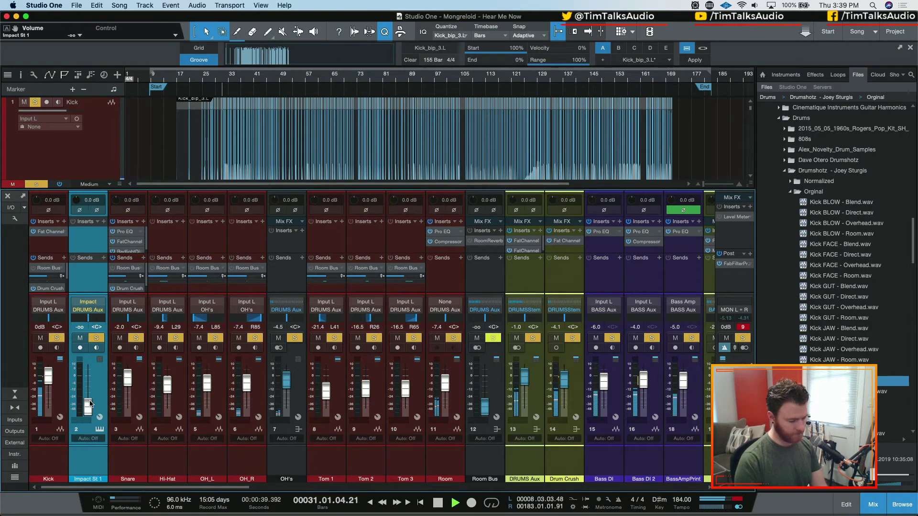
left_click_drag(88, 407, 89, 383)
left_click(97, 212)
left_click(80, 210)
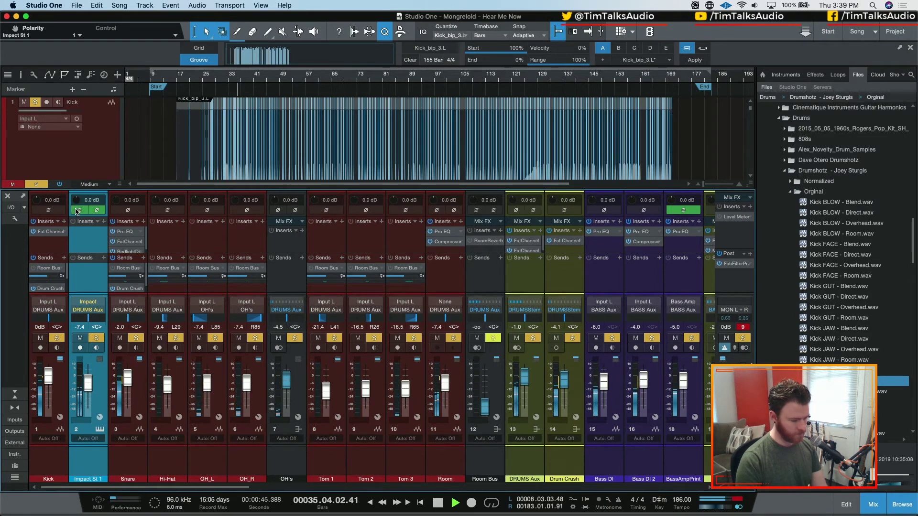
left_click(79, 211)
left_click(97, 211)
key("space")
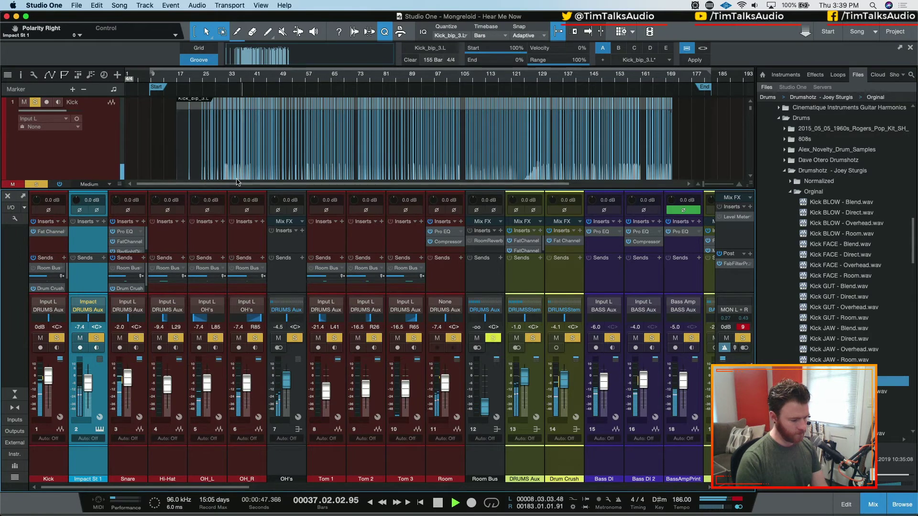
Step: Shift the KICK SAMPLE part slightly earlier so its note at bar 21 lines up with the start of the kick transient
scroll(204, 128, "down", 3)
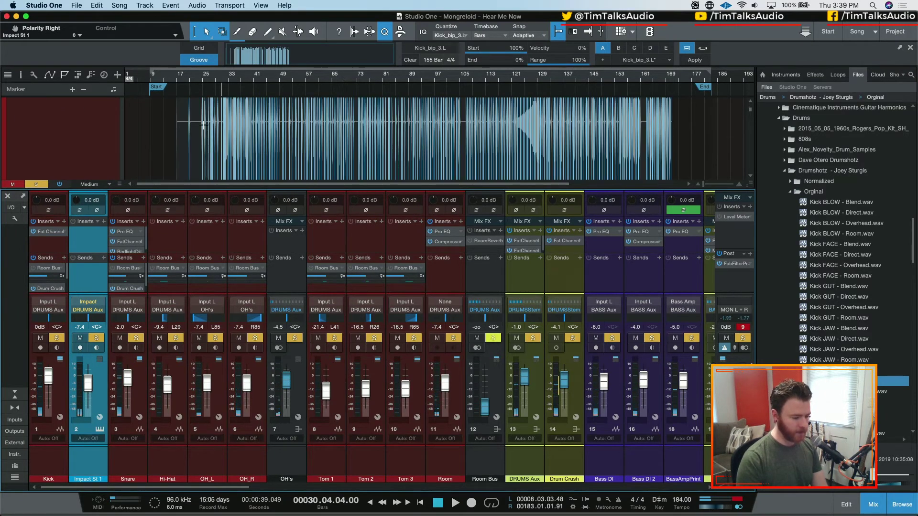
key("e")
key("e")
scroll(204, 129, "down", 4)
scroll(211, 131, "left", 5)
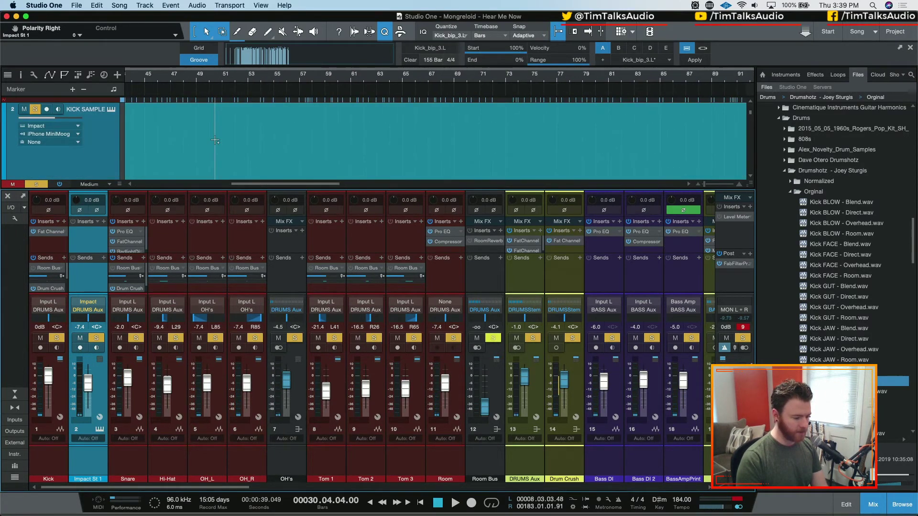
left_click_drag(291, 78, 286, 102)
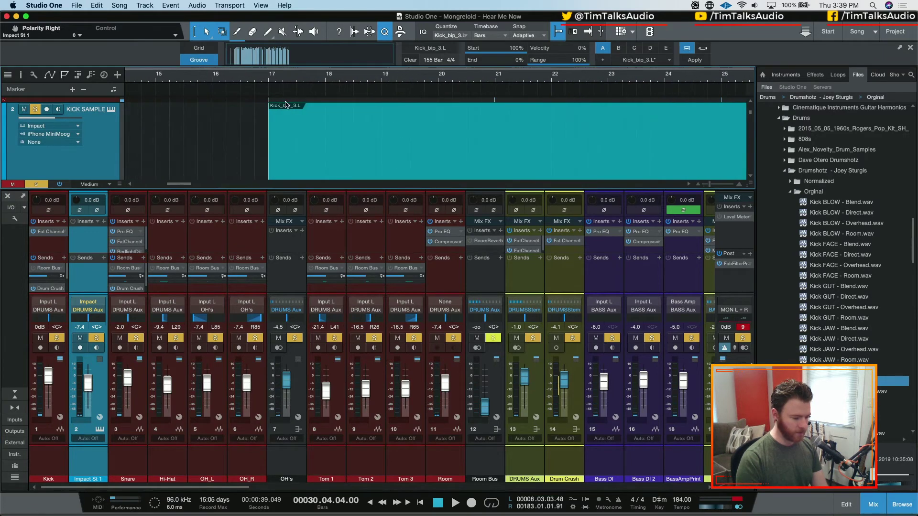
key("F3")
scroll(276, 244, "up", 4)
key("e")
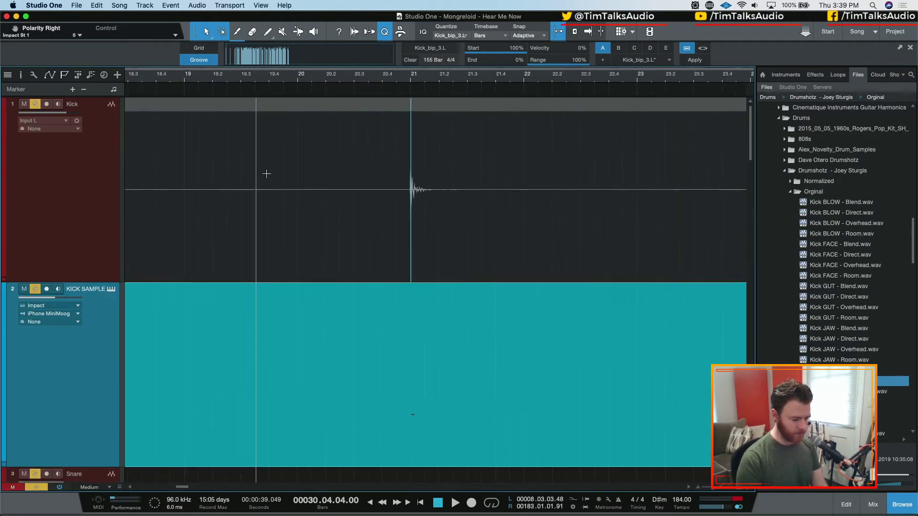
left_click(414, 76)
key("e")
key("e")
key("e")
key("e")
key("e")
key("e")
key("e")
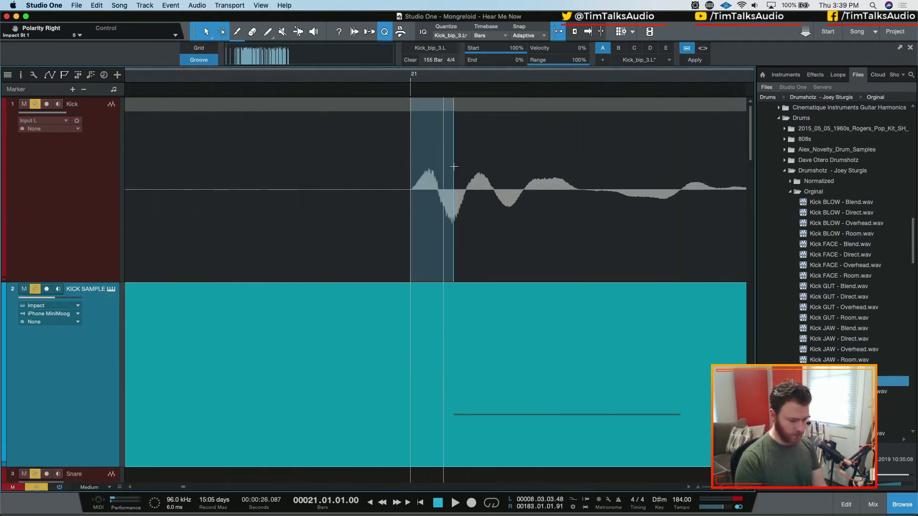
left_click_drag(539, 441, 452, 440)
key("w")
key("w")
key("w")
key("w")
key("w")
key("w")
key("w")
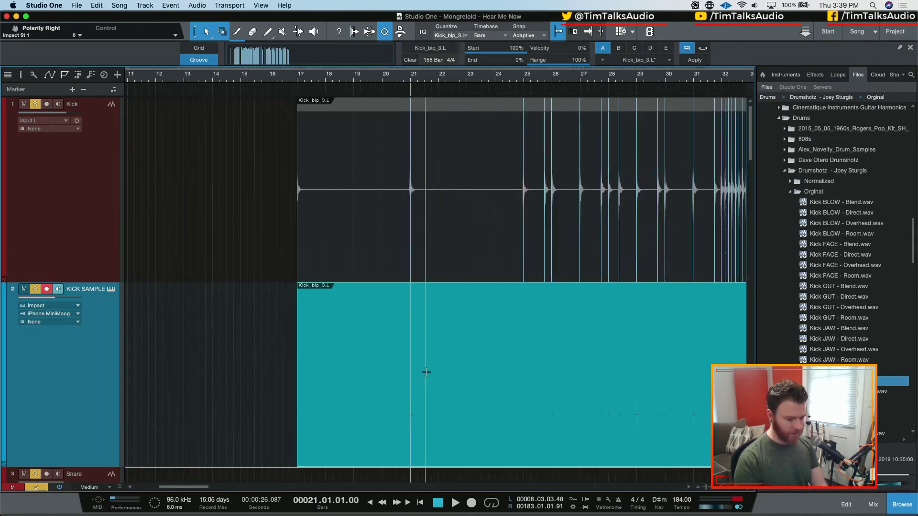
Step: Play from bar 31, compare with the KICK SAMPLE track muted, and lower its volume to about -9.2 dB
left_click(335, 78)
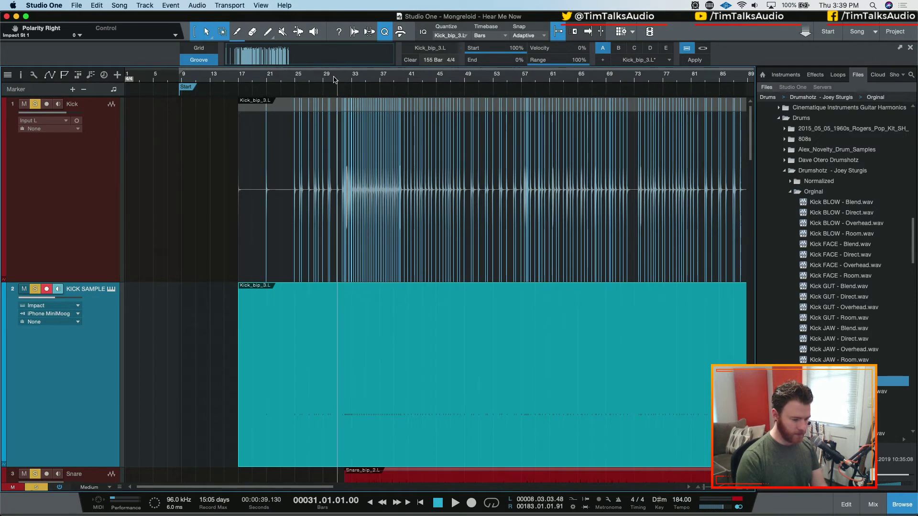
key("space")
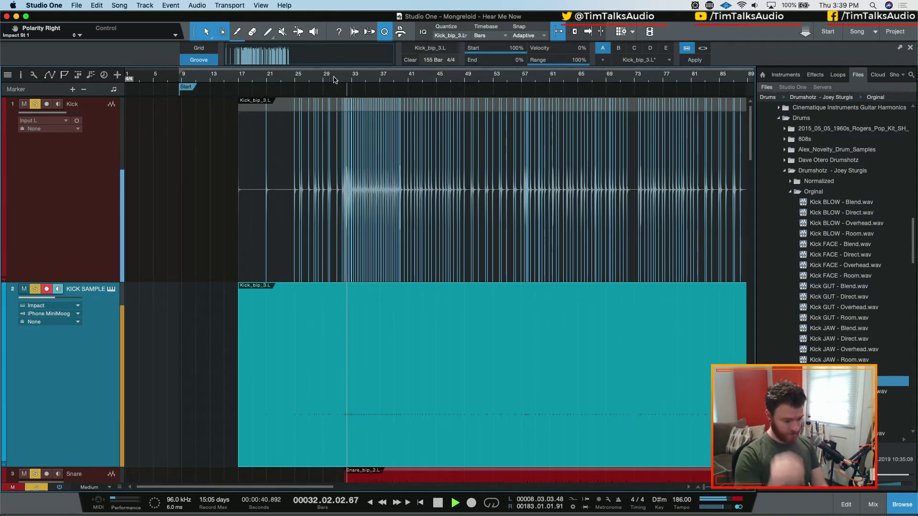
left_click(24, 290)
left_click(36, 290)
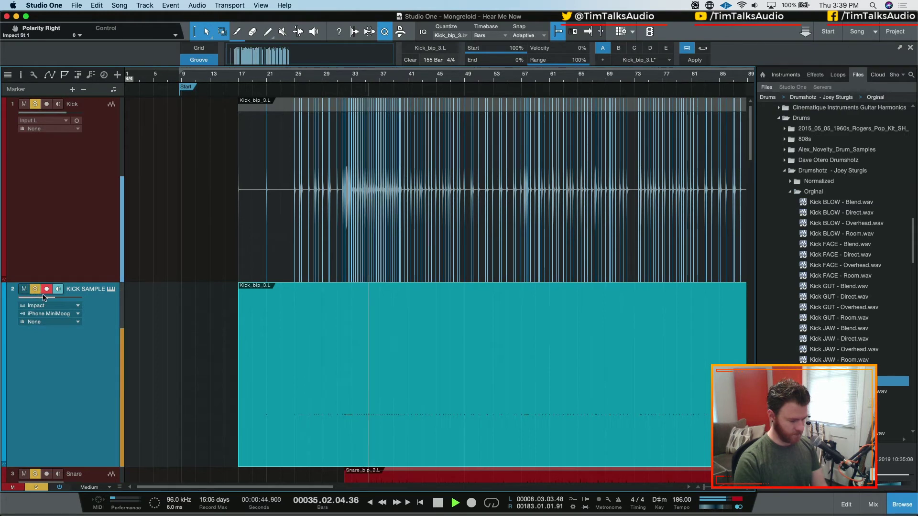
left_click_drag(61, 302, 55, 302)
scroll(54, 299, "up", 3)
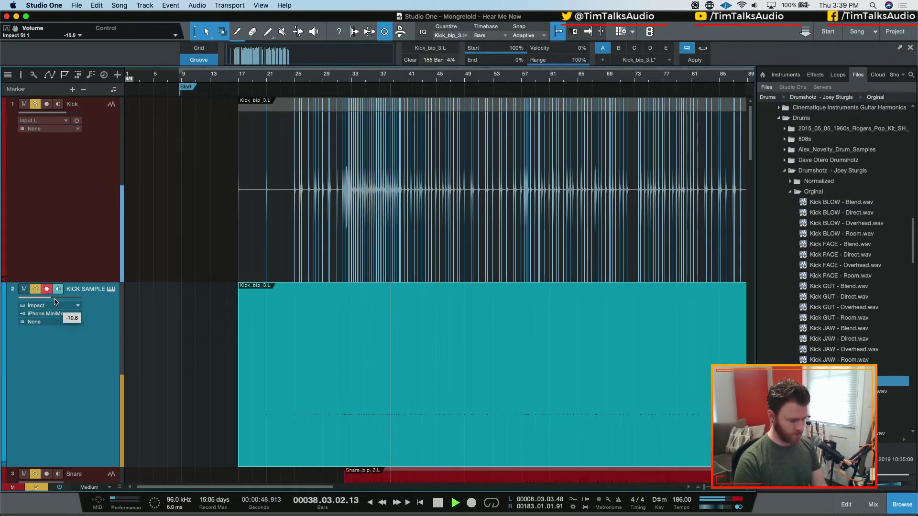
Step: Compare inverted and normal polarity on the Impact channel and on the Kick channel during playback
key("F3")
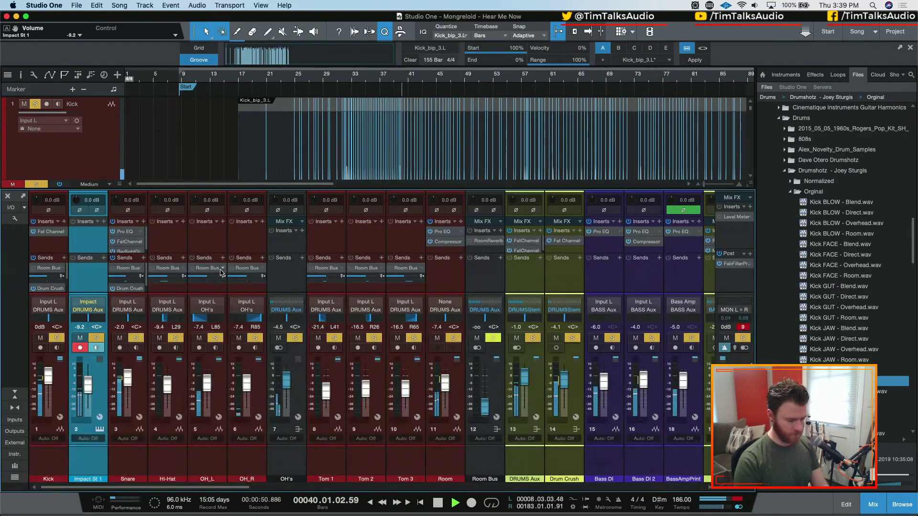
left_click(97, 210)
left_click(80, 210)
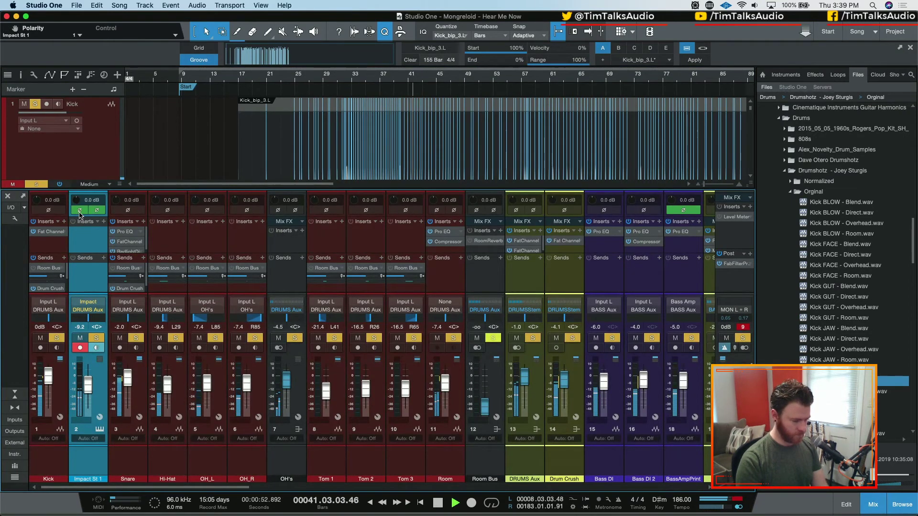
left_click(79, 212)
left_click(97, 211)
left_click(48, 212)
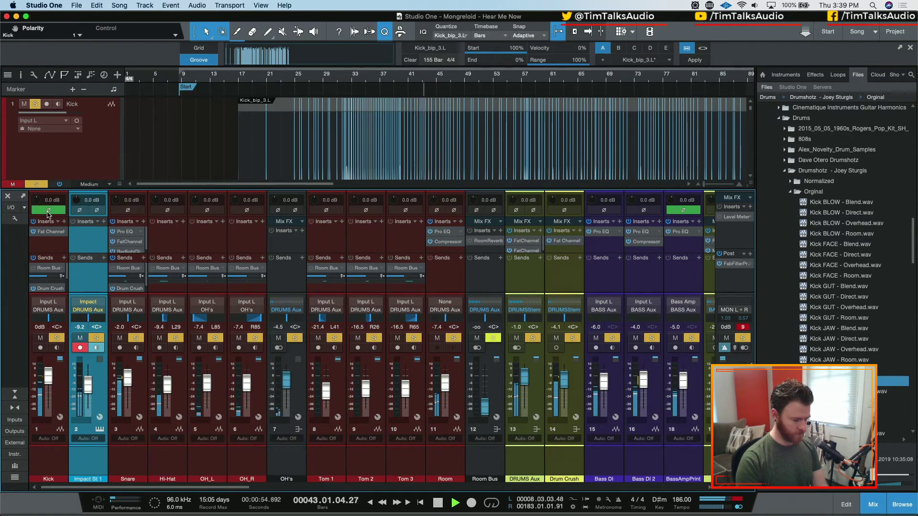
left_click(48, 212)
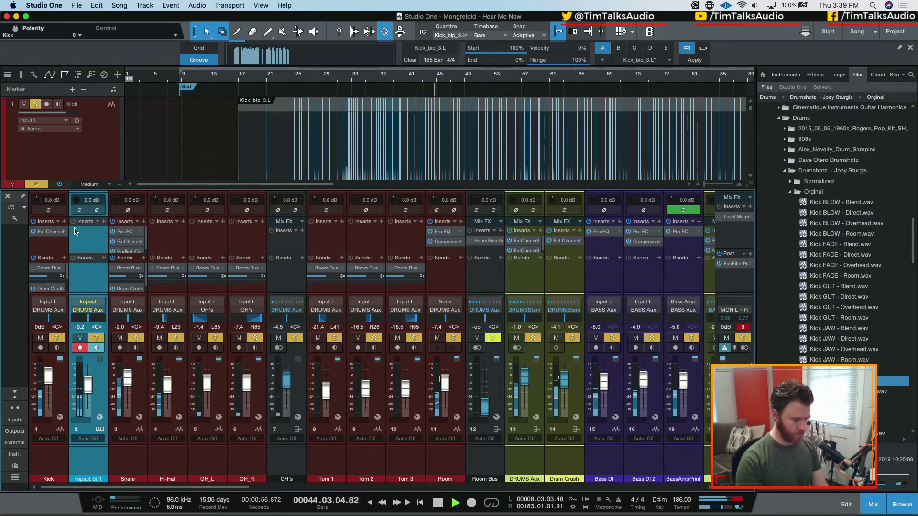
Step: Compare the mix with the Impact channel muted and unmuted, and stop playback
left_click(80, 339)
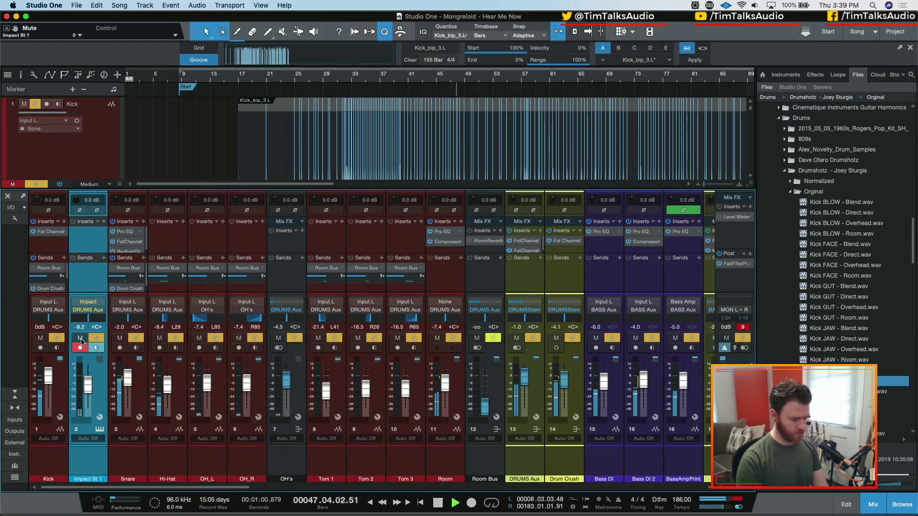
left_click(80, 338)
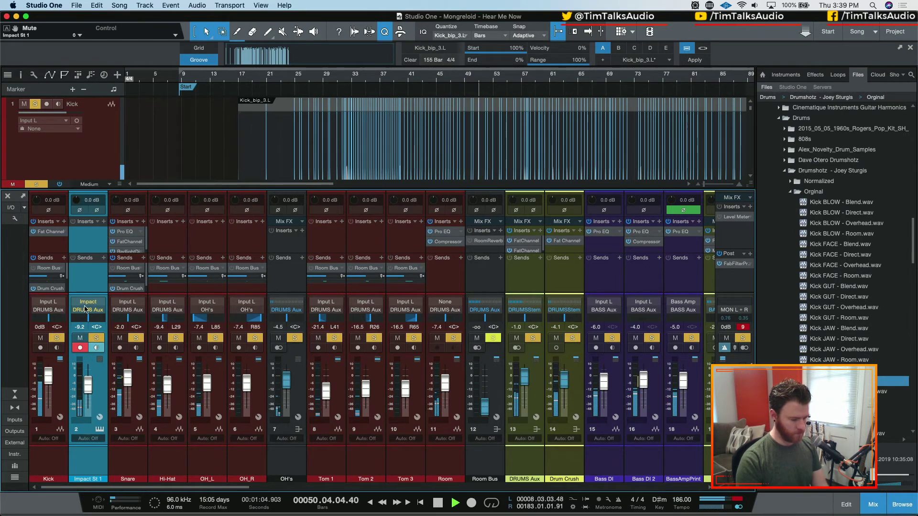
key("space")
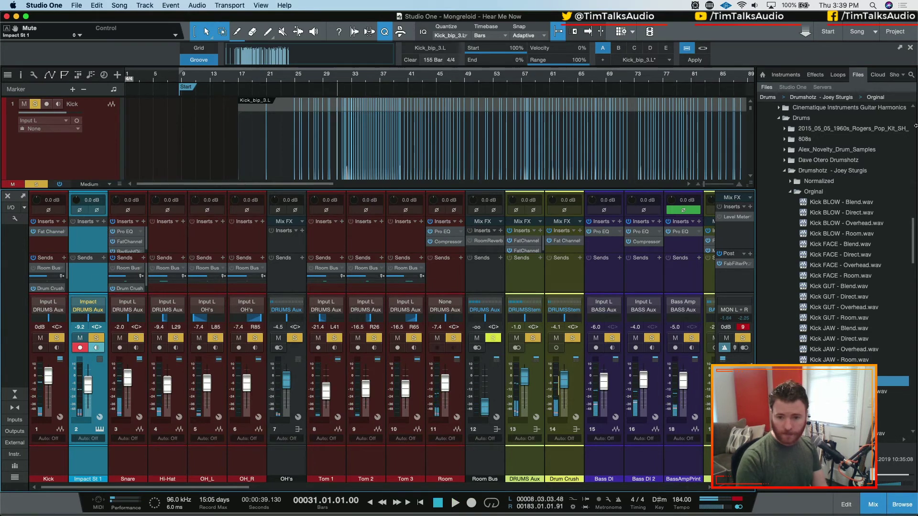
Step: Insert a Pro EQ on the Impact channel and enable its high cut at about 1.33 kHz during playback
left_click(103, 221)
type("pro")
key("Return")
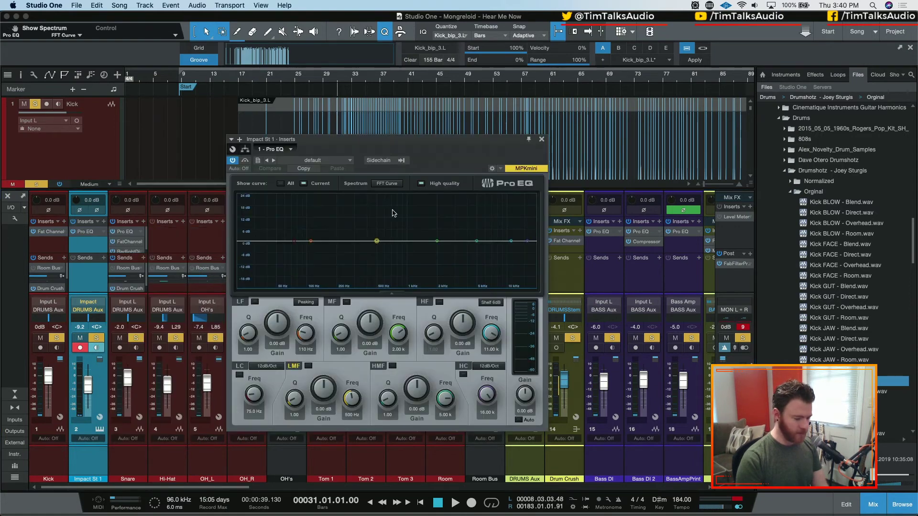
left_click(462, 374)
key("space")
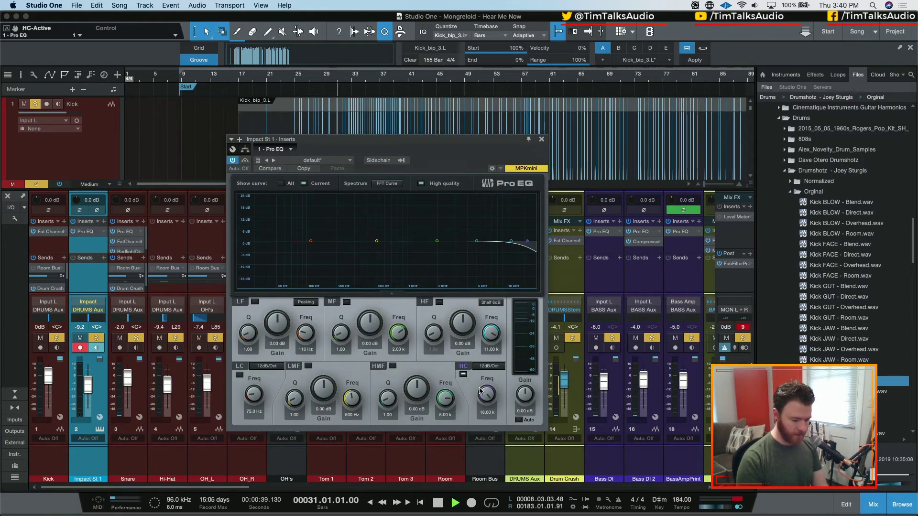
left_click_drag(487, 395, 486, 433)
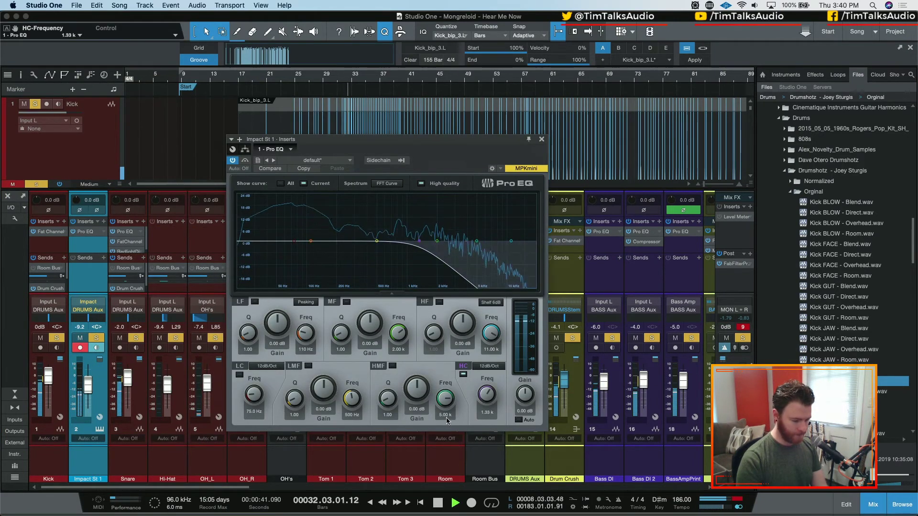
Step: Raise the Impact channel to about -4.1 dB and lower its Pro EQ high cut to about 849 Hz
left_click_drag(87, 391, 88, 386)
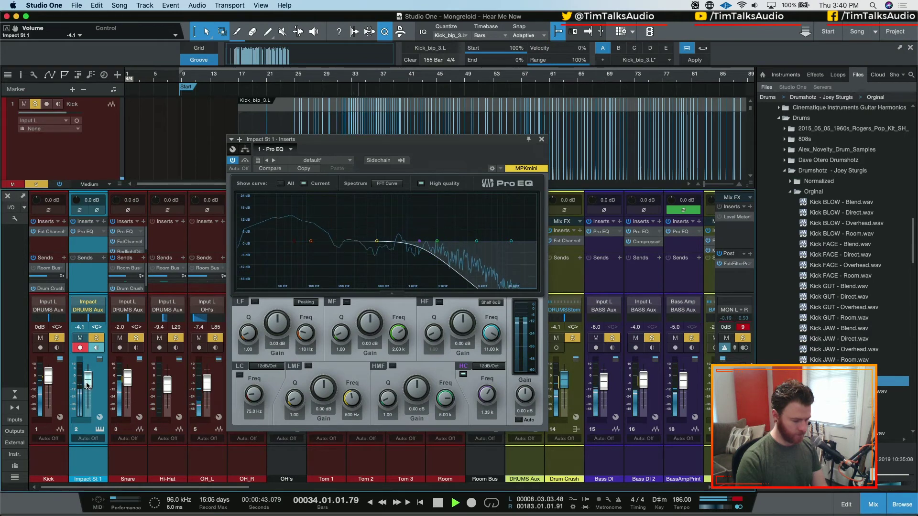
left_click_drag(490, 395, 485, 401)
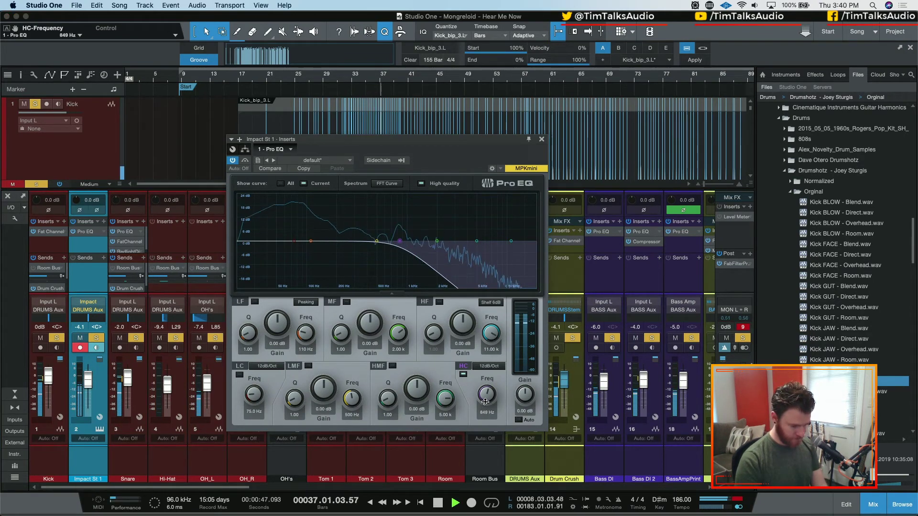
Step: Compare the soloed kick with the Impact channel muted and unmuted during playback, undoing the accidental solo changes
left_click(99, 374)
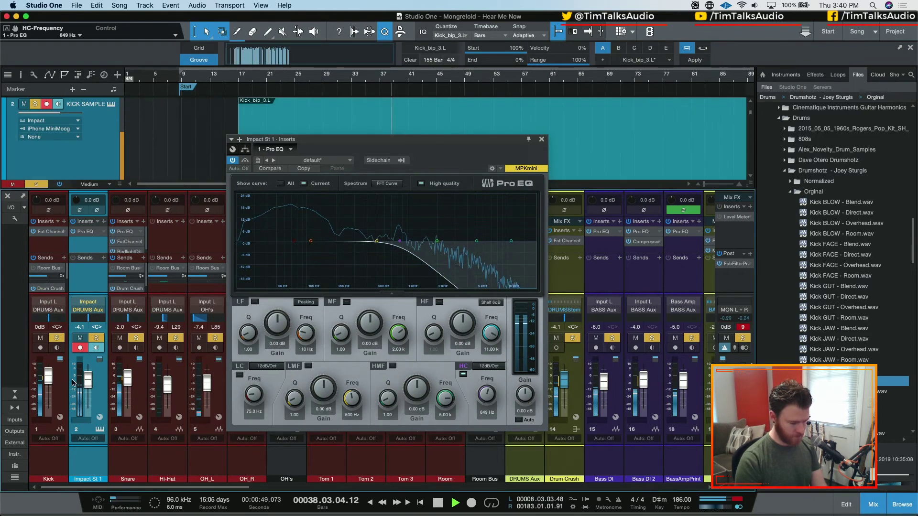
left_click(67, 381)
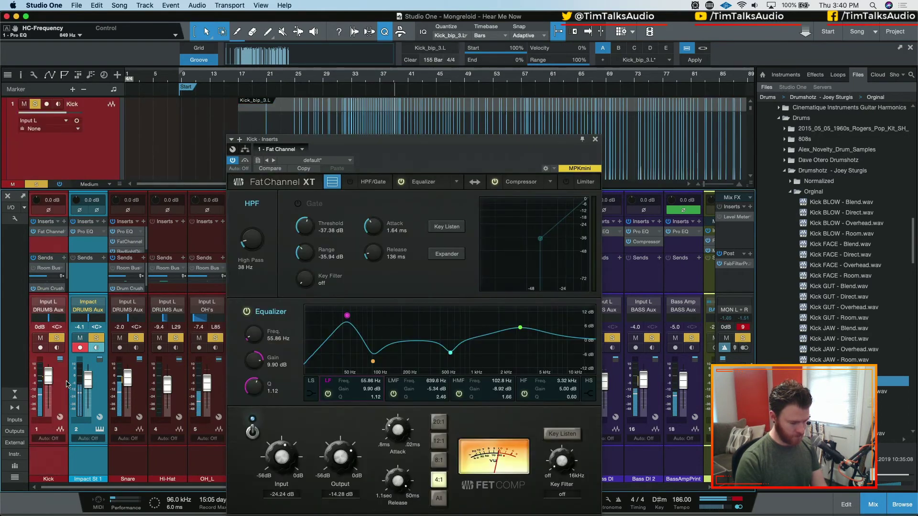
left_click(58, 339, "super")
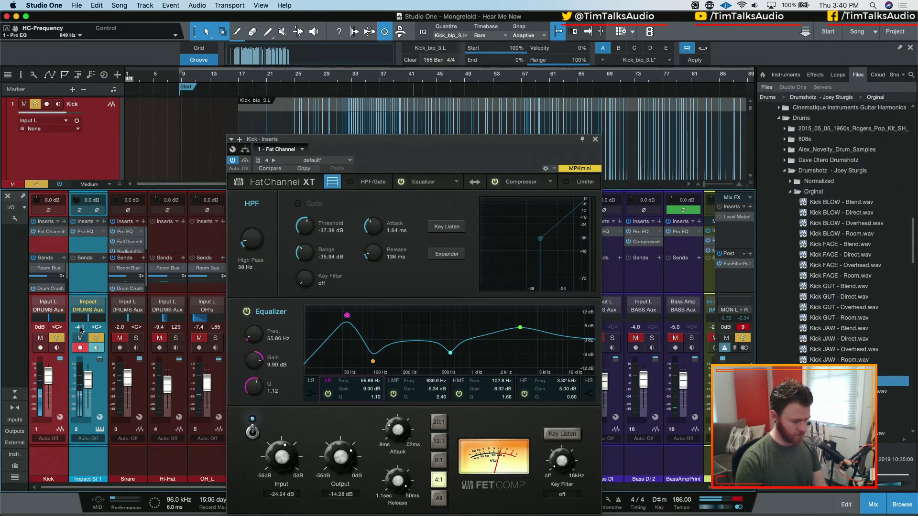
left_click(84, 340)
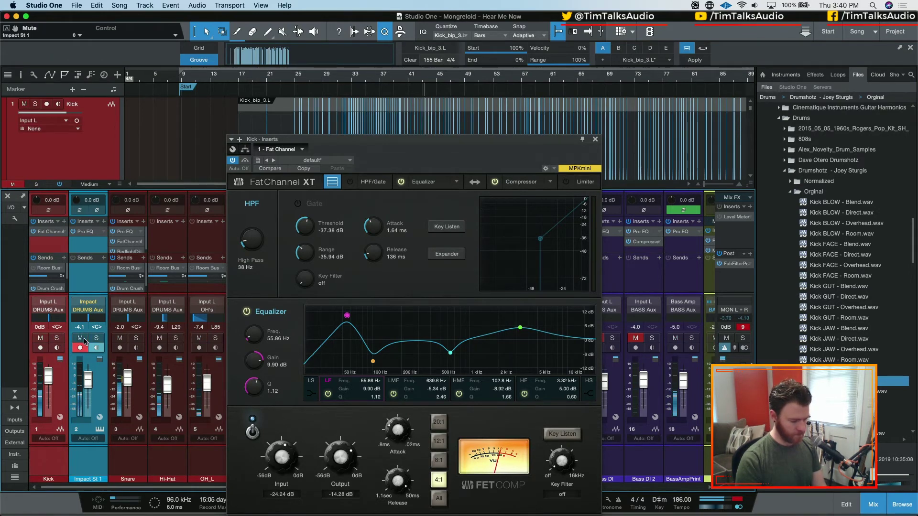
left_click(84, 341)
key("super+z")
key("super+z")
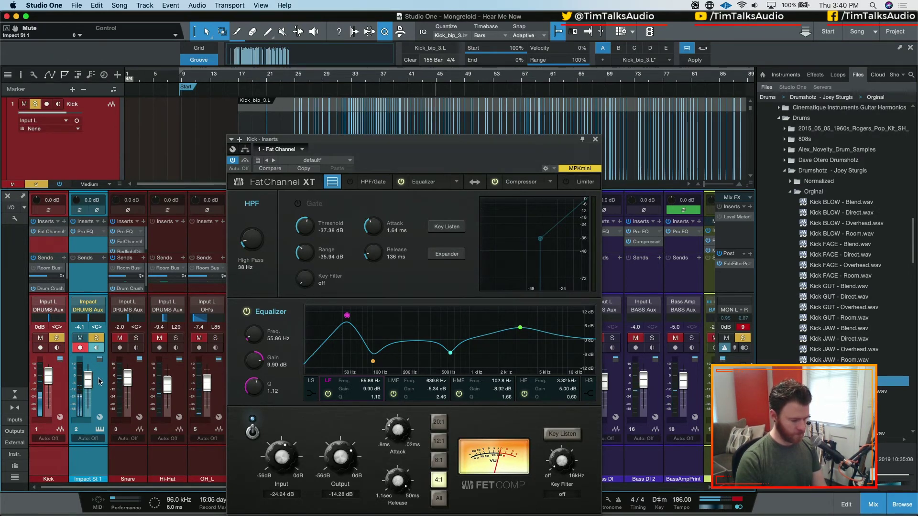
left_click(81, 338)
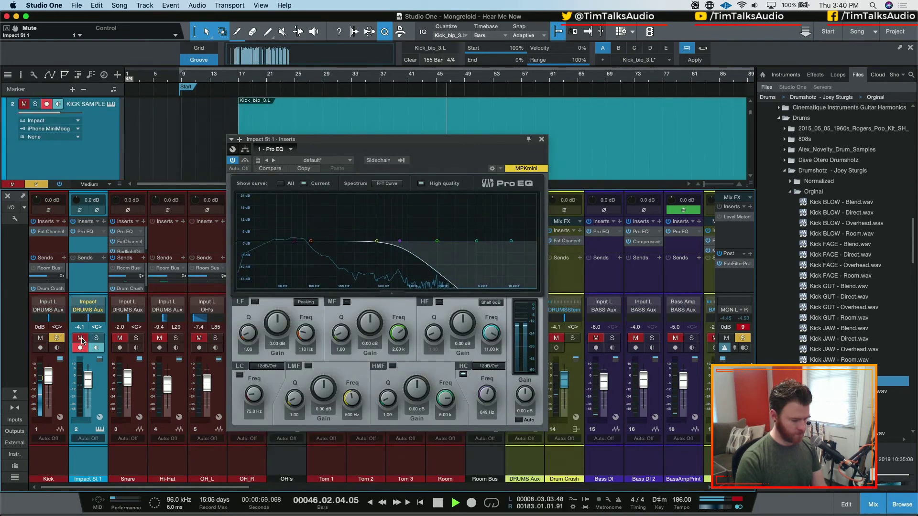
left_click(81, 338)
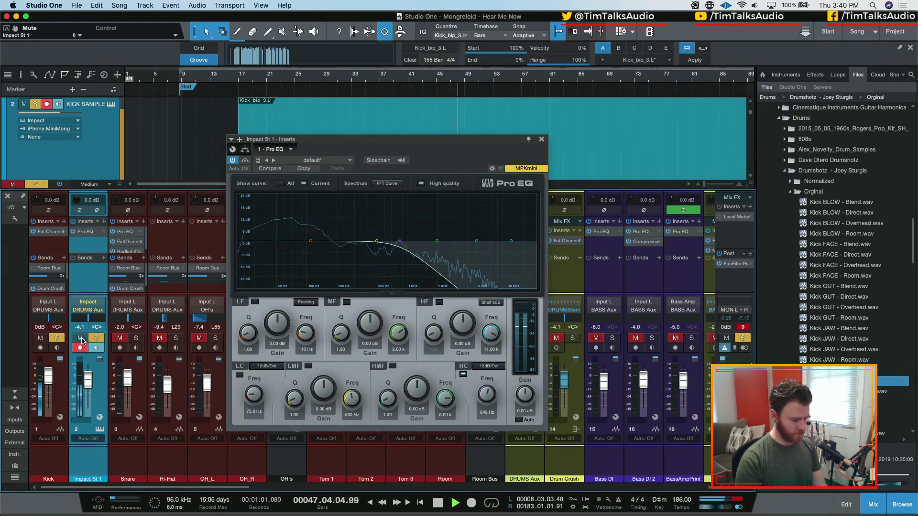
Step: Compare inverted and normal polarity on the Kick and Impact channels against each other, and stop playback
left_click(59, 212)
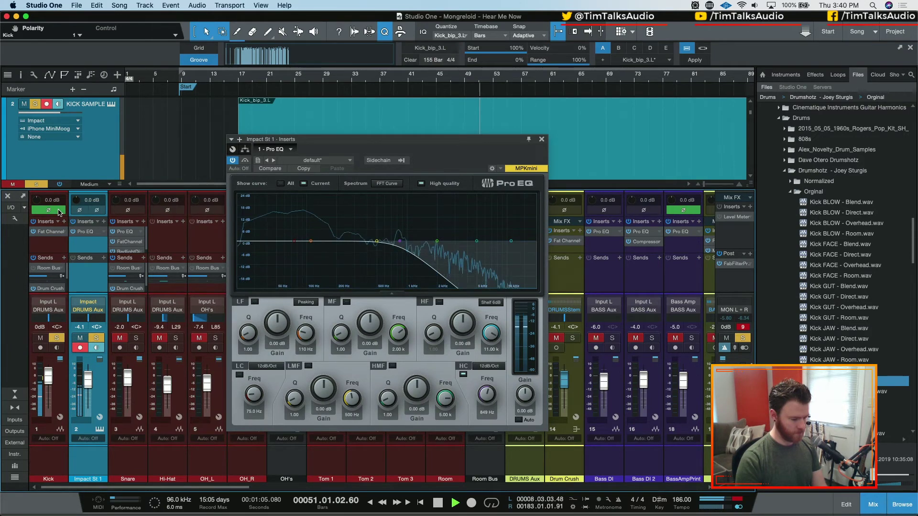
left_click(60, 212)
left_click(59, 212)
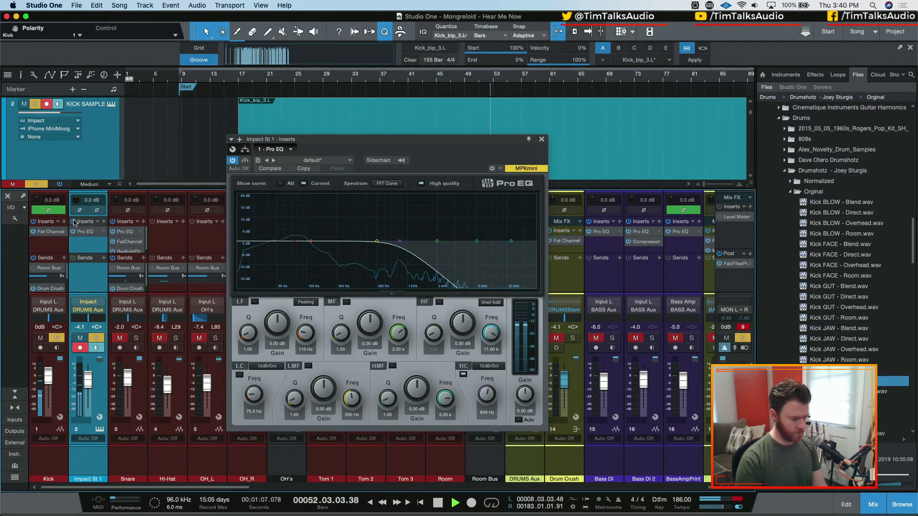
left_click(77, 213)
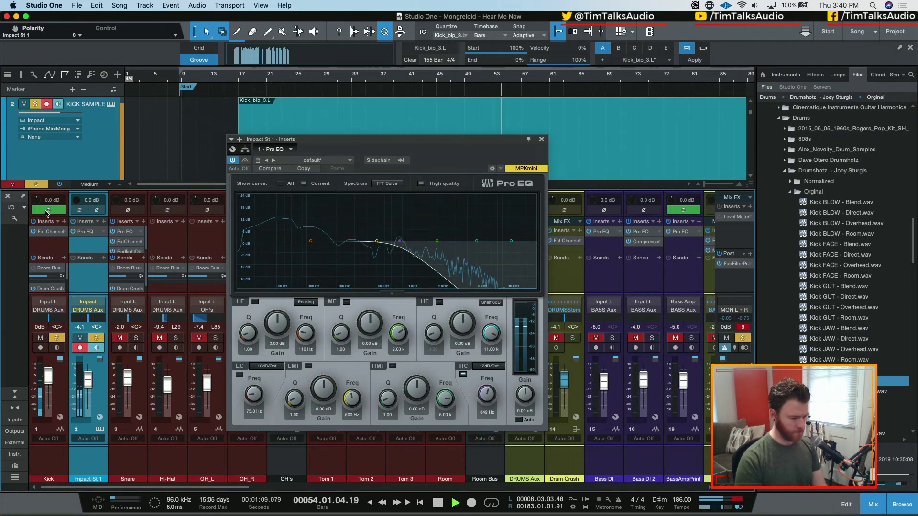
left_click(51, 211)
key("space")
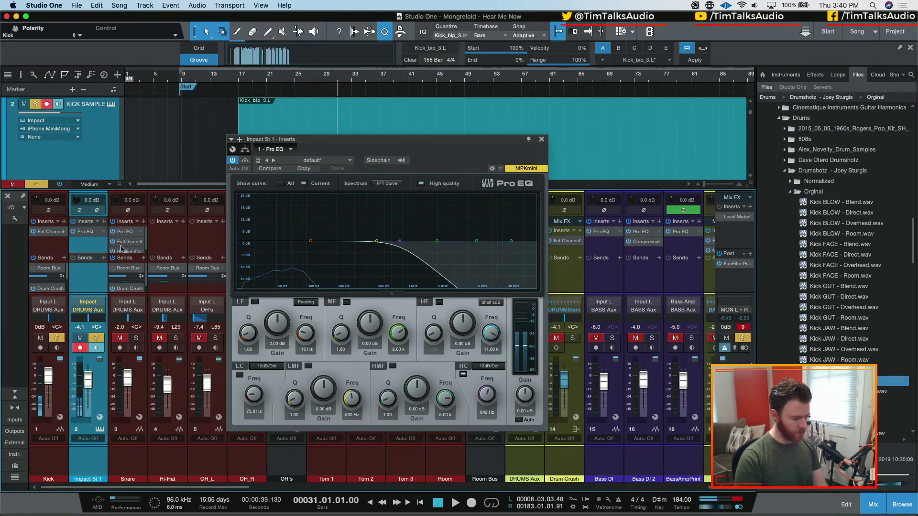
Step: Try routing the kick sample pad to output Mono 1, restore it to Stereo 1 and hide the extra mono channel
left_click(99, 429)
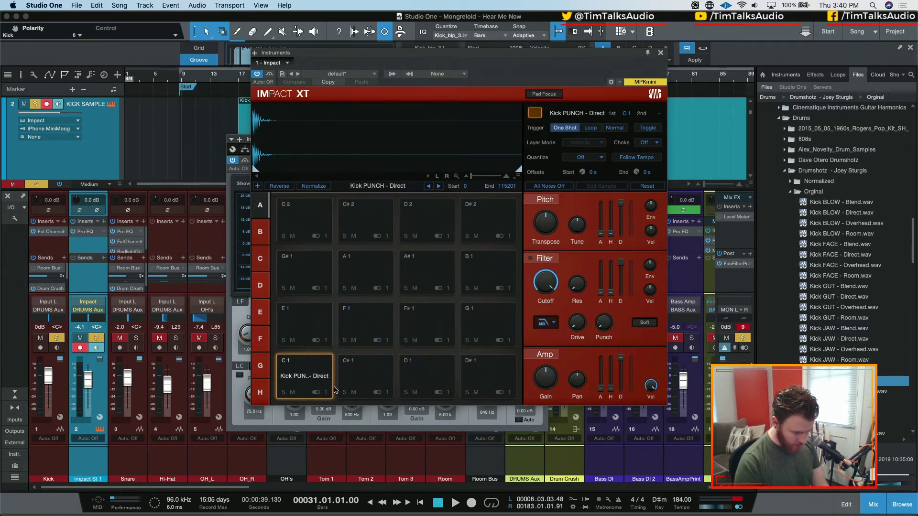
left_click(315, 393)
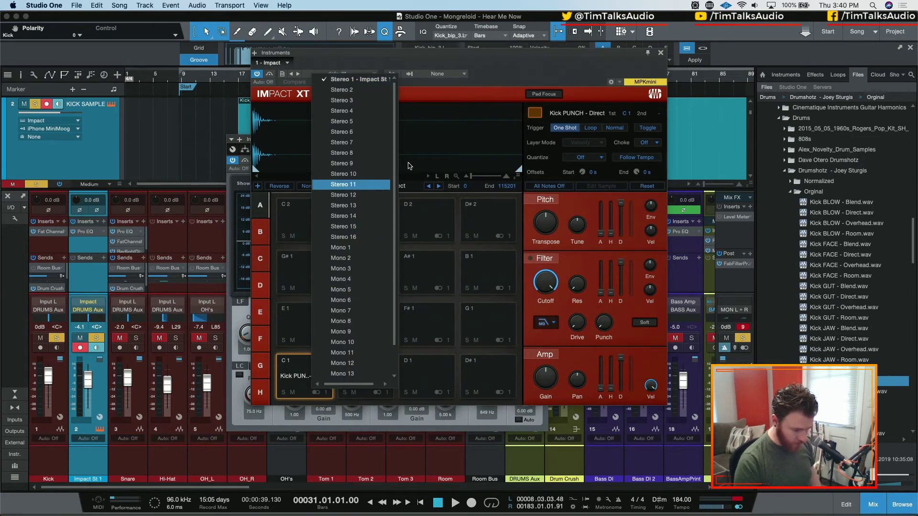
left_click(368, 252)
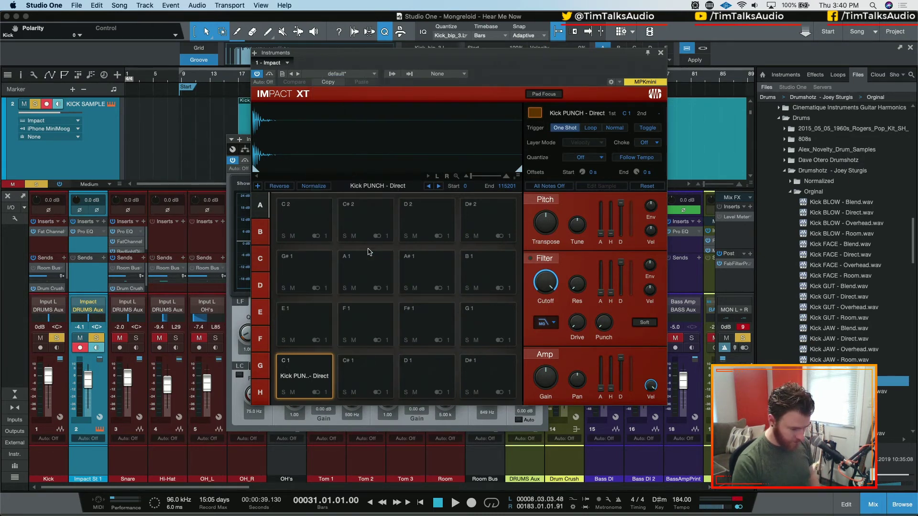
left_click(320, 392)
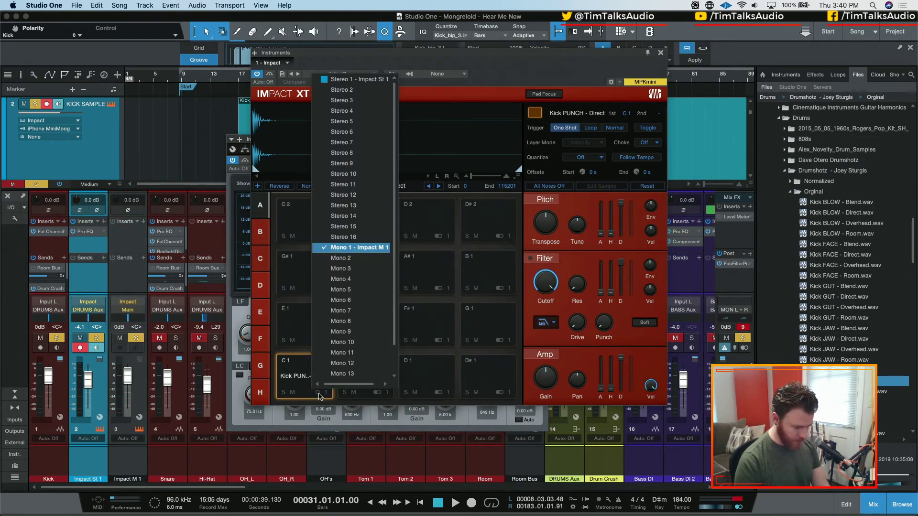
left_click(360, 80)
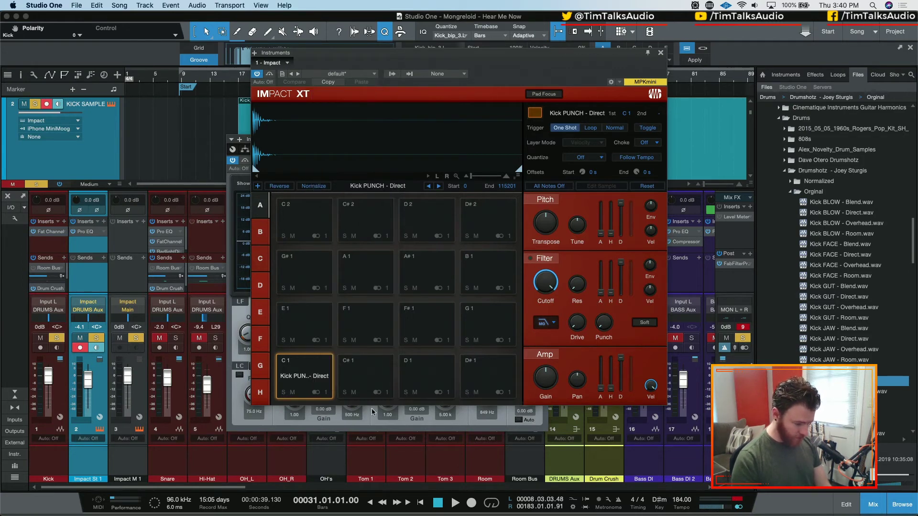
right_click(132, 463)
left_click(152, 339)
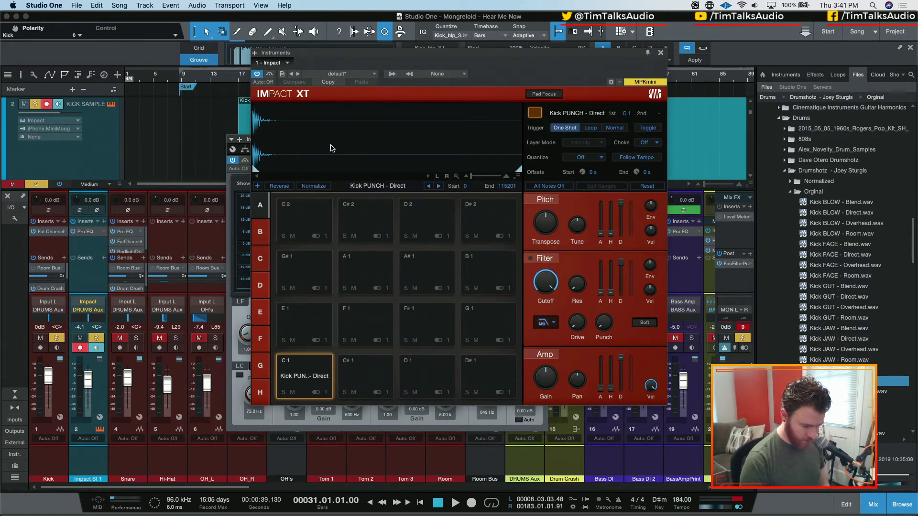
Step: Keep the Kick channel at normal polarity and invert both sides of the Impact channel
left_click(48, 210)
left_click(37, 211)
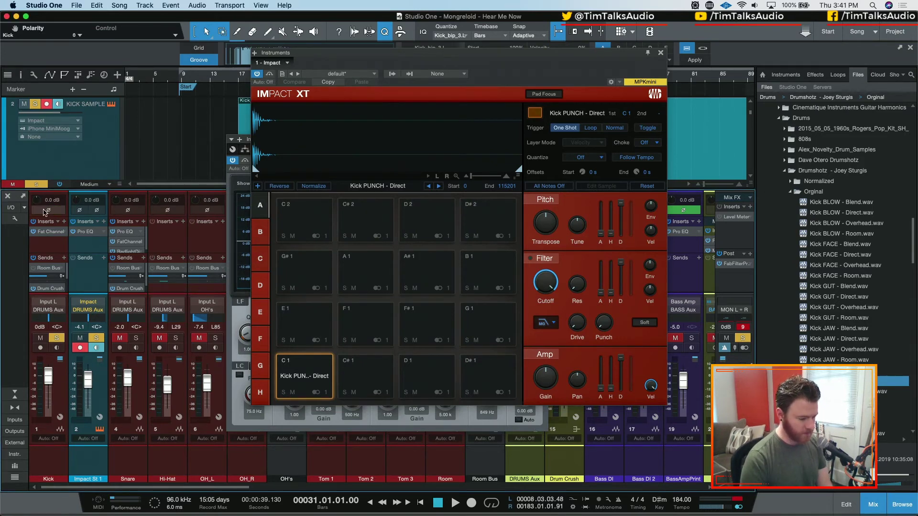
left_click(79, 210)
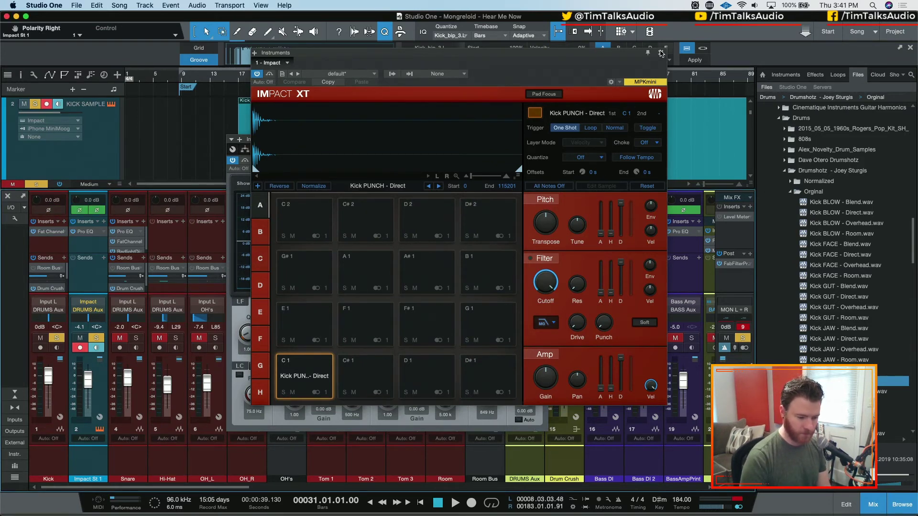
left_click(661, 53)
Step: Play the mix with all solos cleared and compare it with the Impact channel muted and unmuted
key("space")
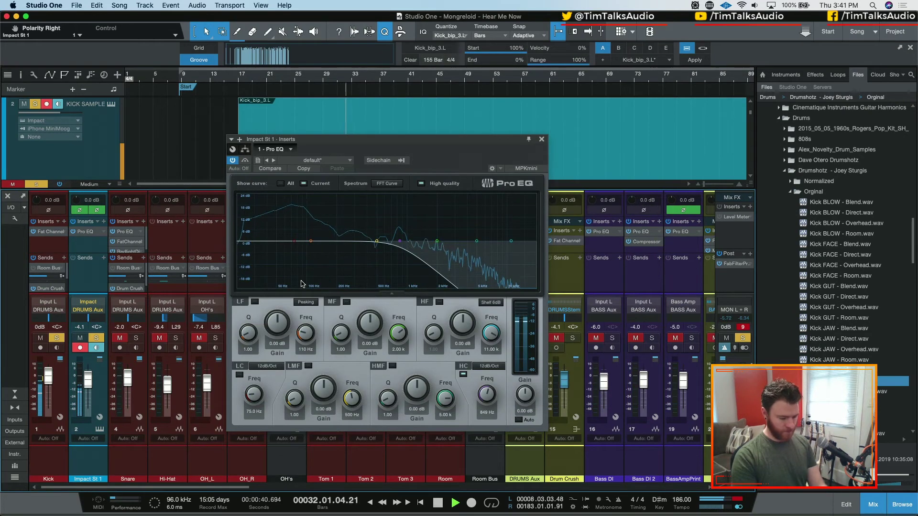
key("shift+s")
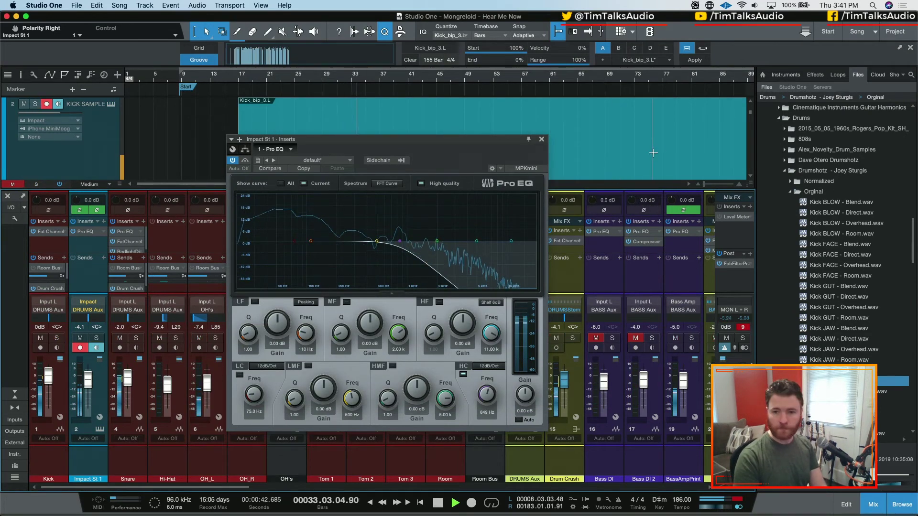
left_click(542, 139)
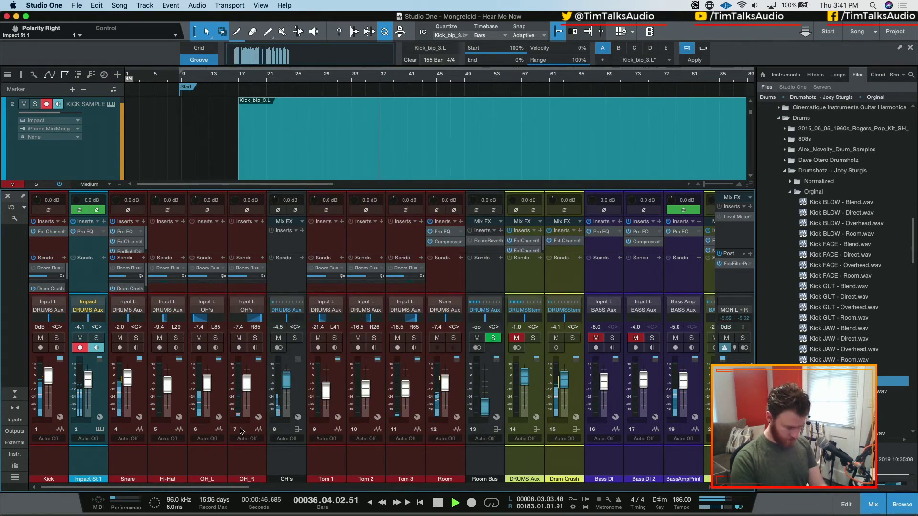
left_click(84, 339)
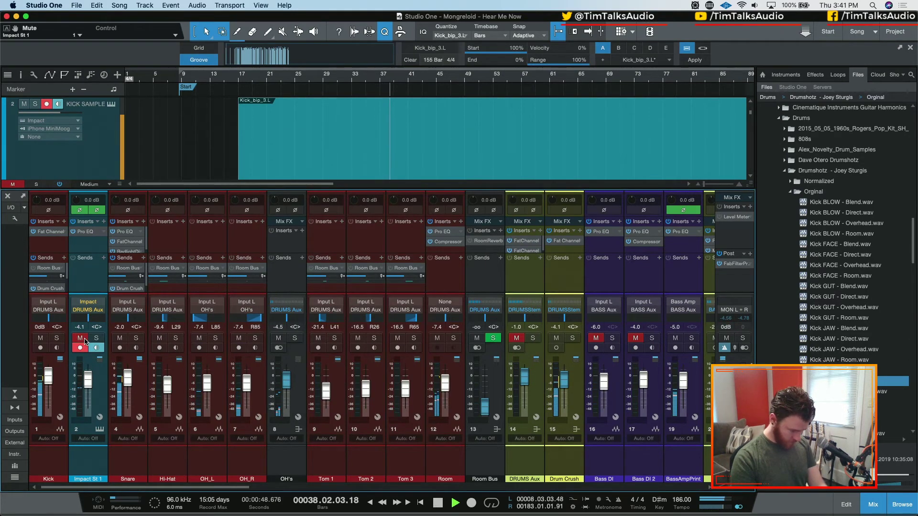
left_click(79, 338)
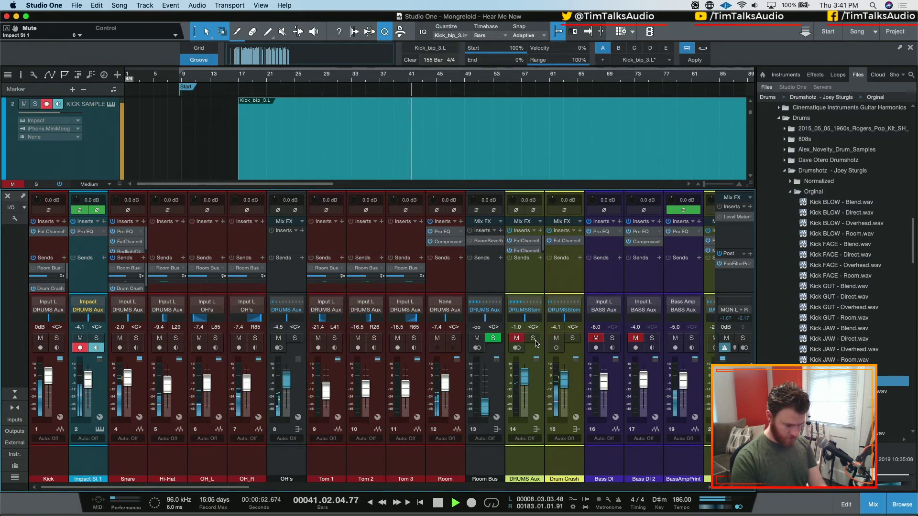
Step: Unmute DRUMS Aux, lower the Impact channel to about -7.4 dB during playback, and stop playback
left_click(516, 338)
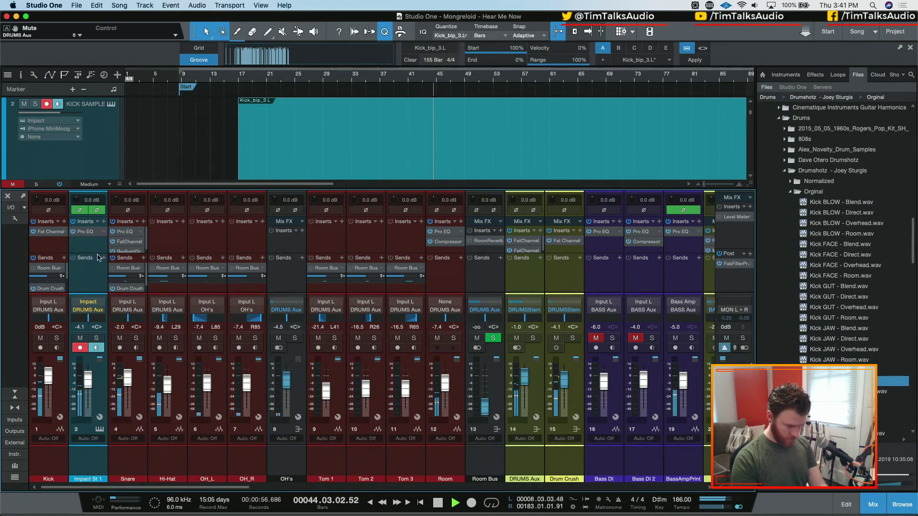
mouse_move(88, 380)
left_mouse_down()
mouse_move(91, 390)
mouse_move(91, 382)
left_mouse_up()
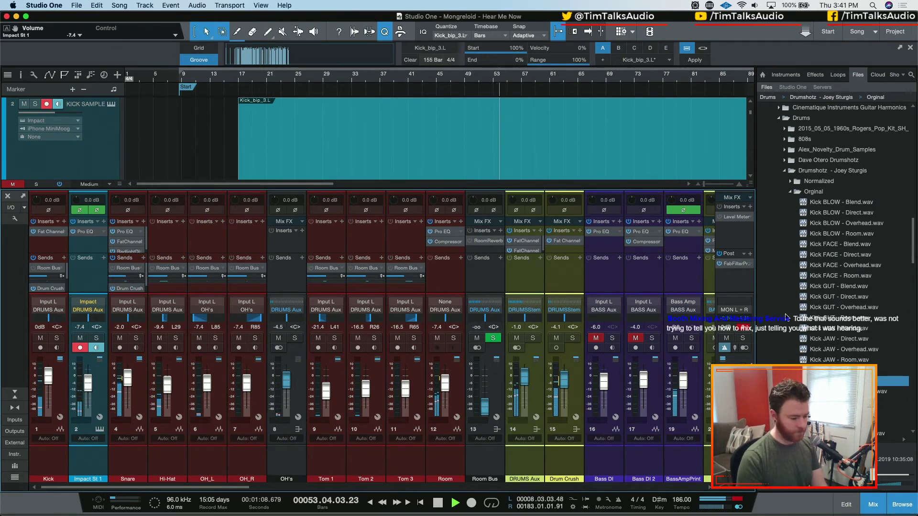
key("space")
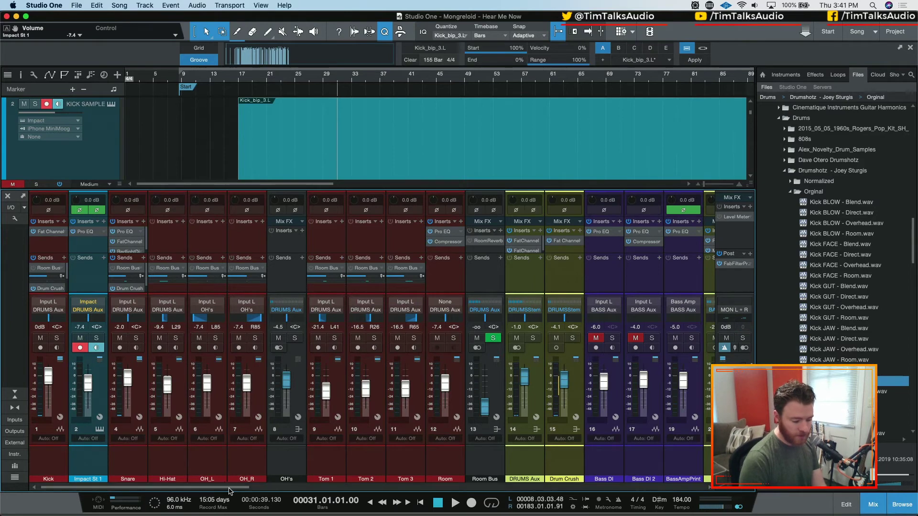
Step: Unmute the Bass DI and Bass DI 2 channels
left_click_drag(221, 487, 247, 490)
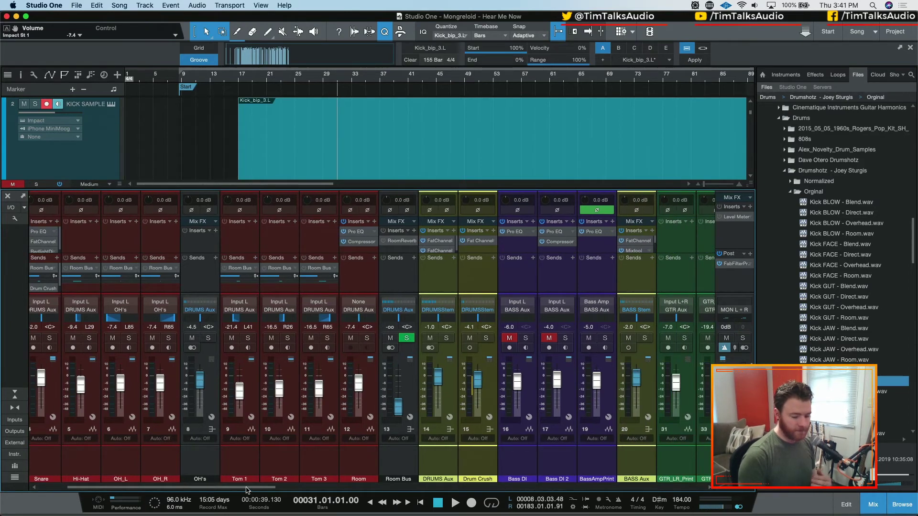
left_click(545, 339)
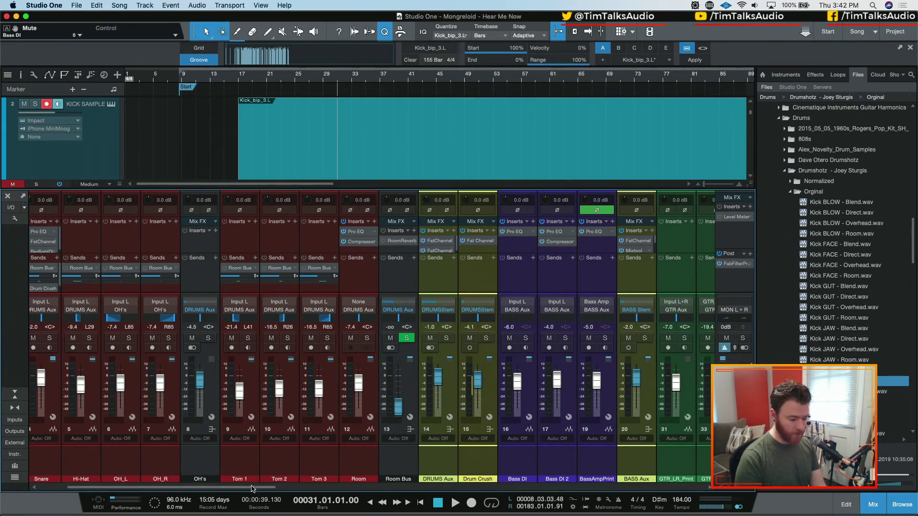
Step: Cut the low-mid band of the Impact channel's Pro EQ by about 3.76 dB at about 232 Hz
scroll(177, 230, "left", 3)
left_click(88, 231)
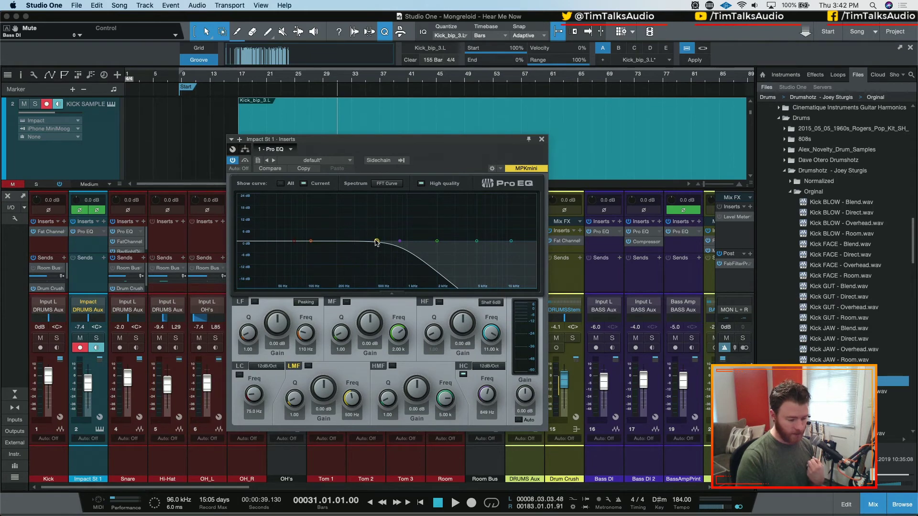
left_click_drag(377, 242, 343, 248)
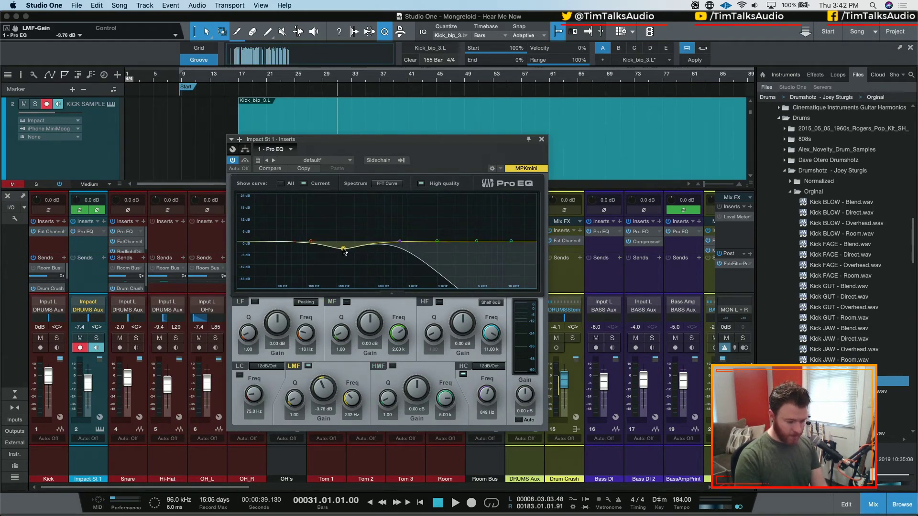
left_click(542, 140)
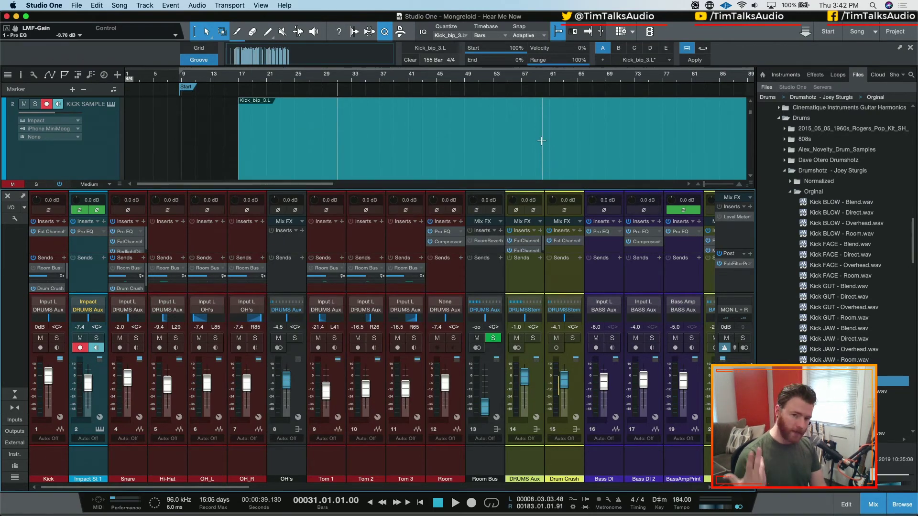
Step: Play the mix from bar 31 while looking through the drum tracks and the vocal channels
key("space")
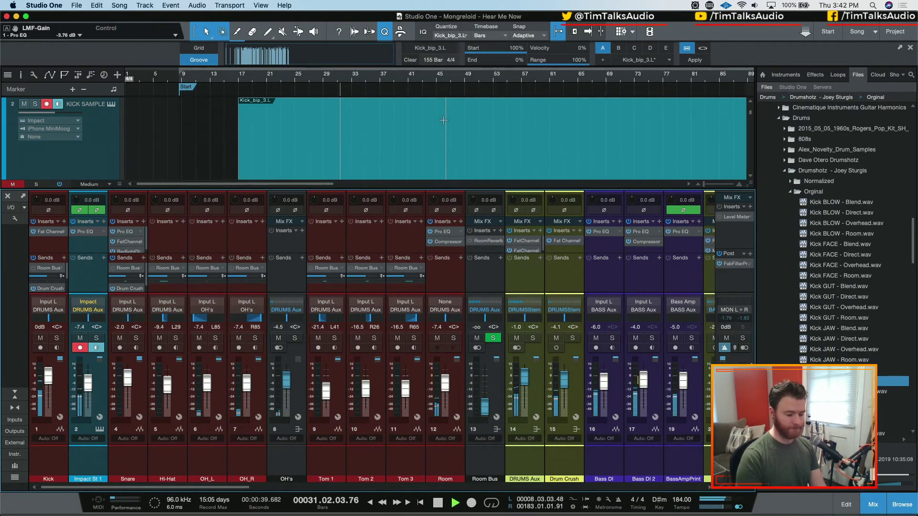
key("w")
key("w")
key("w")
scroll(420, 124, "down", 4)
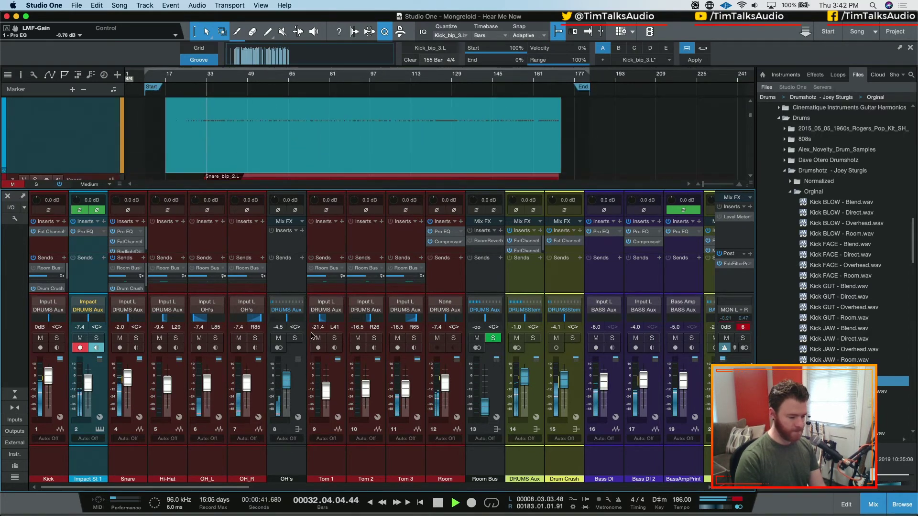
left_click(91, 184)
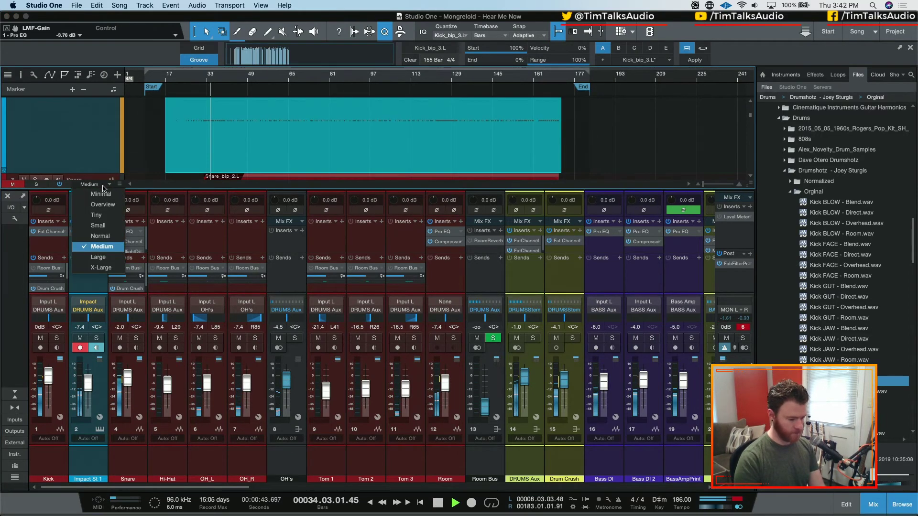
left_click(106, 245)
scroll(599, 167, "down", 3)
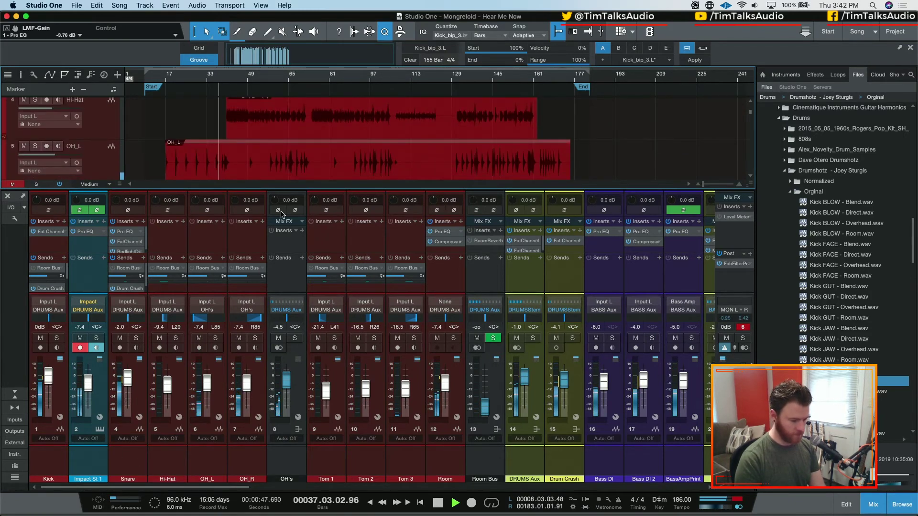
key("e")
key("e")
key("e")
key("e")
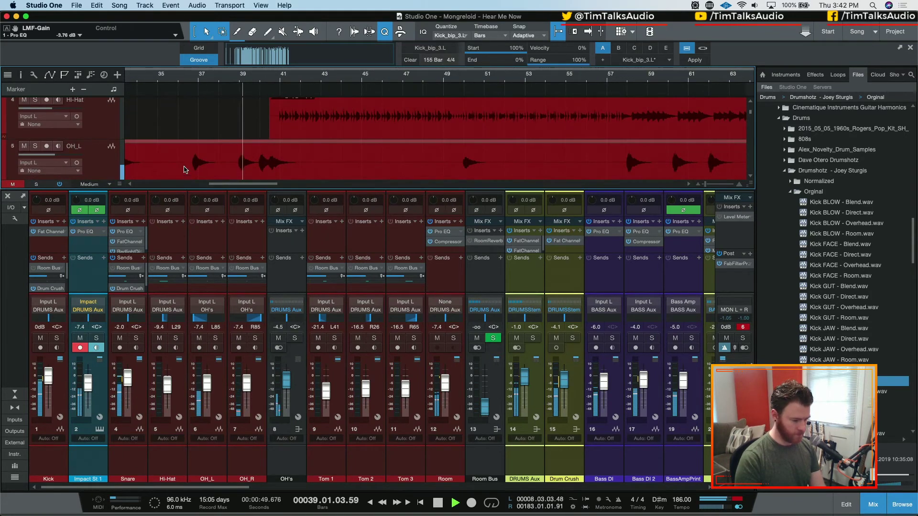
scroll(185, 169, "up", 1)
scroll(185, 165, "down", 2)
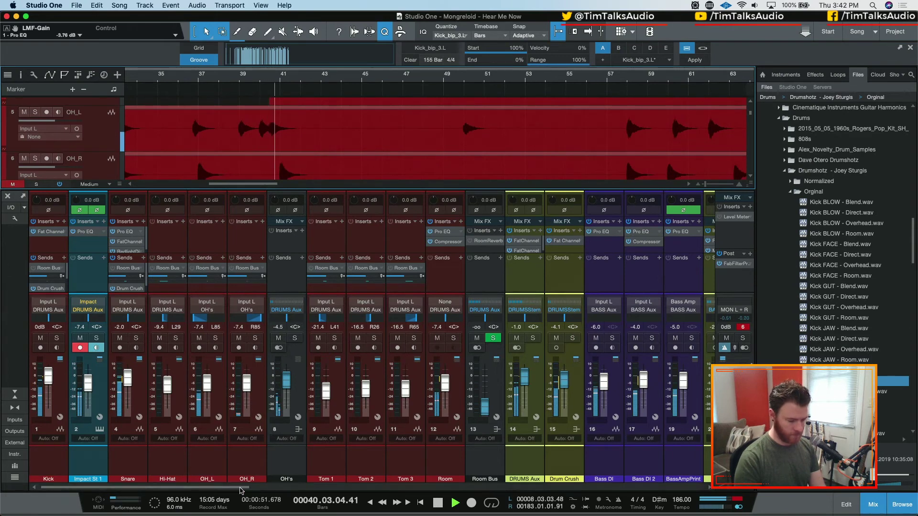
left_click_drag(240, 488, 587, 486)
key("space")
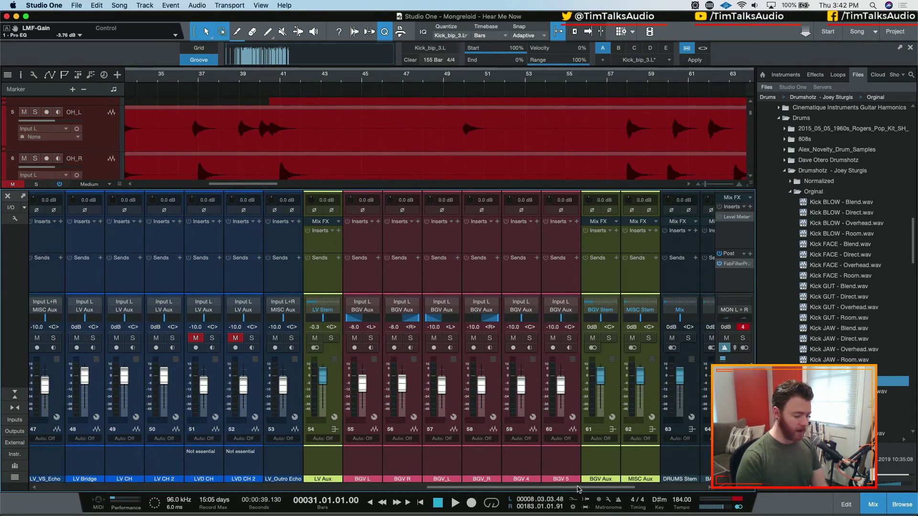
Step: Play the mix from about bar 39 and reset the LV_VS channel's level to 0 dB
left_click_drag(542, 488, 513, 500)
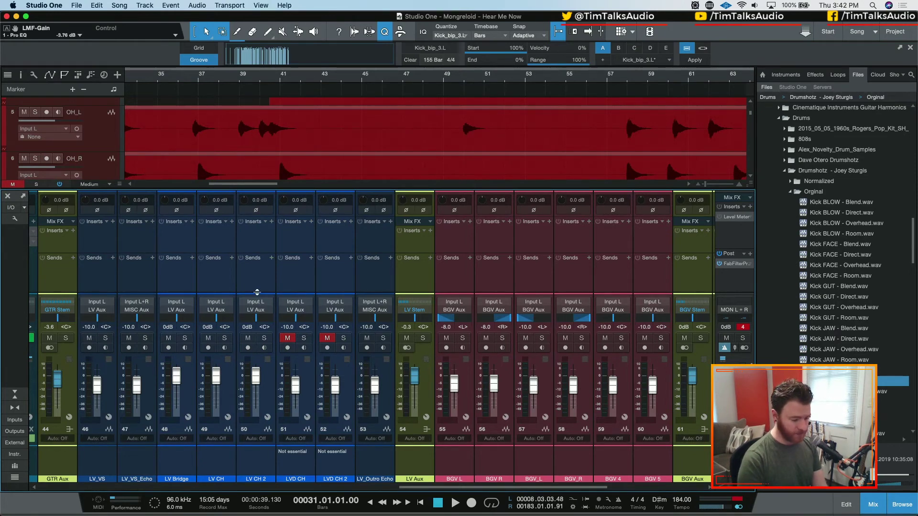
scroll(287, 373, "left", 1)
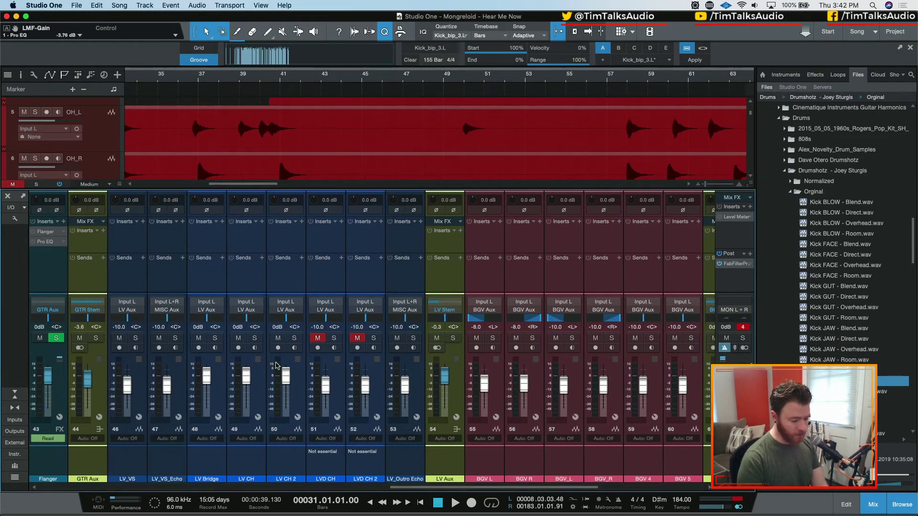
key("w")
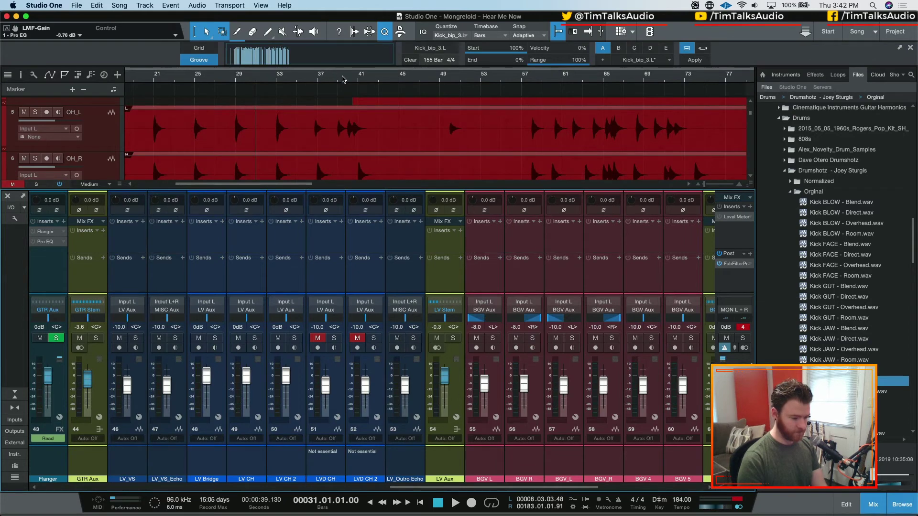
left_click(343, 79)
key("space")
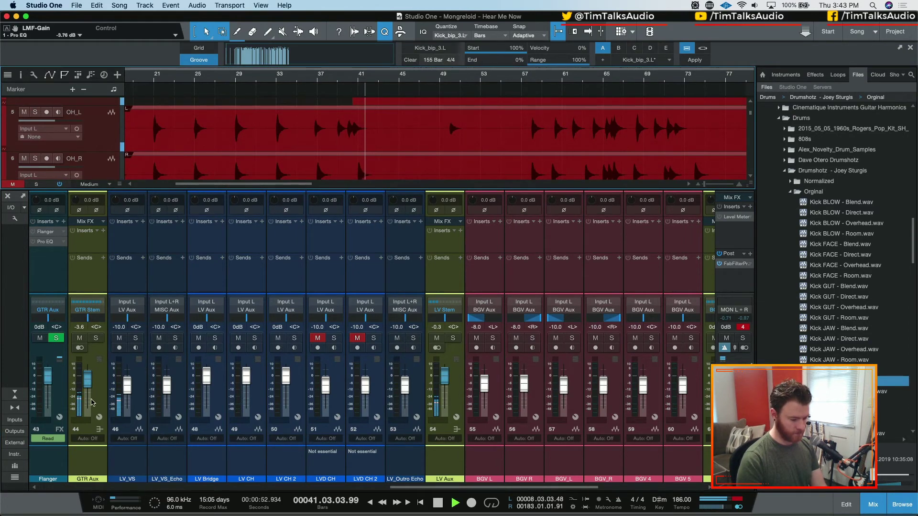
left_click(128, 384, "super")
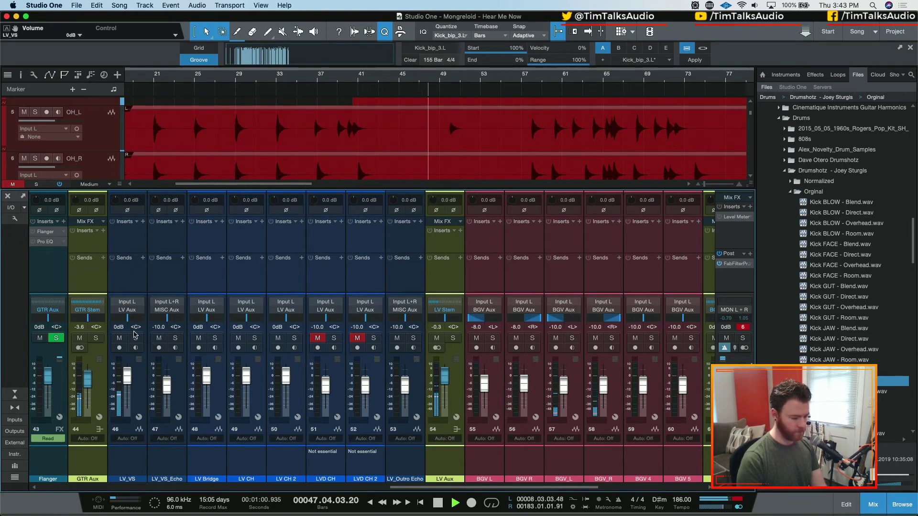
left_click(144, 376)
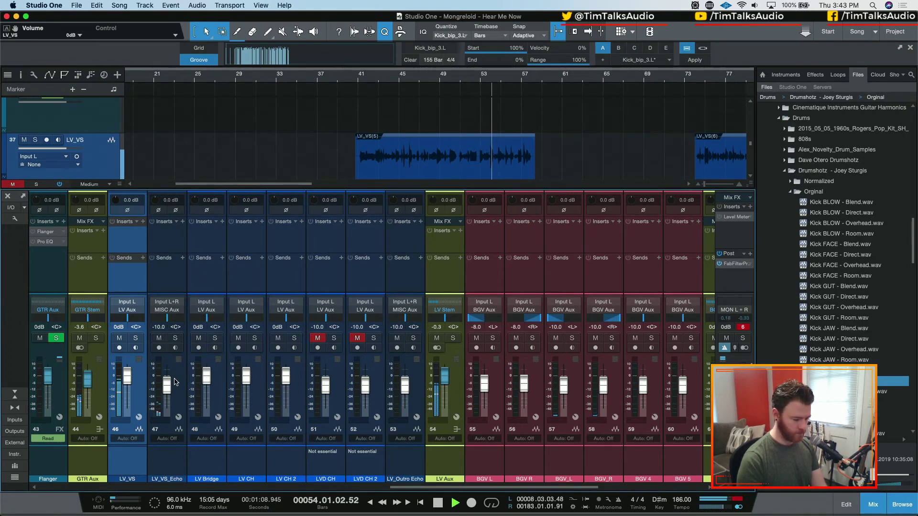
Step: Reset the LV_VS_Echo channel's level to 0 dB and audition it from about bar 49
scroll(297, 162, "down", 2)
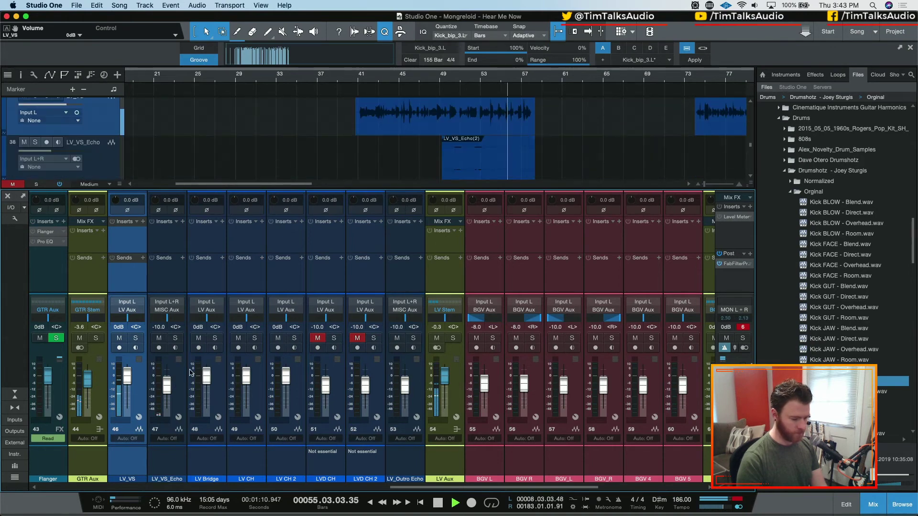
key("space")
left_click(448, 78)
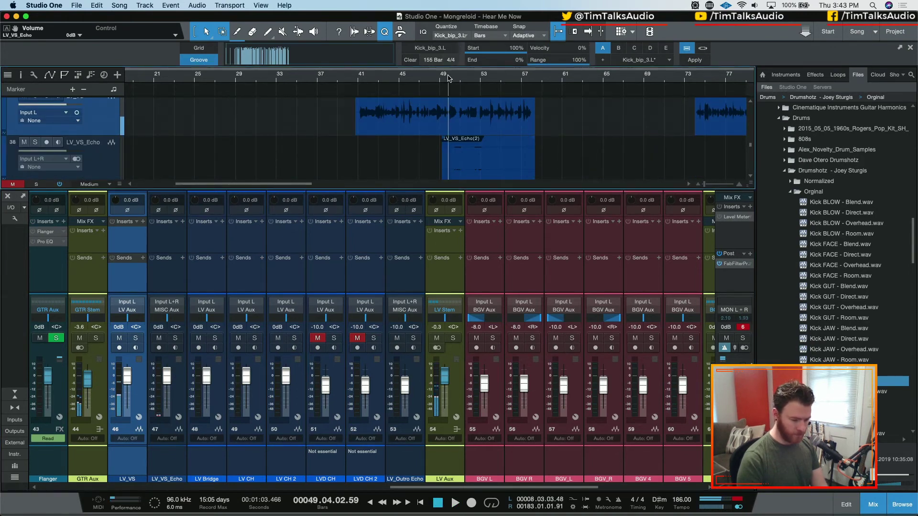
key("space")
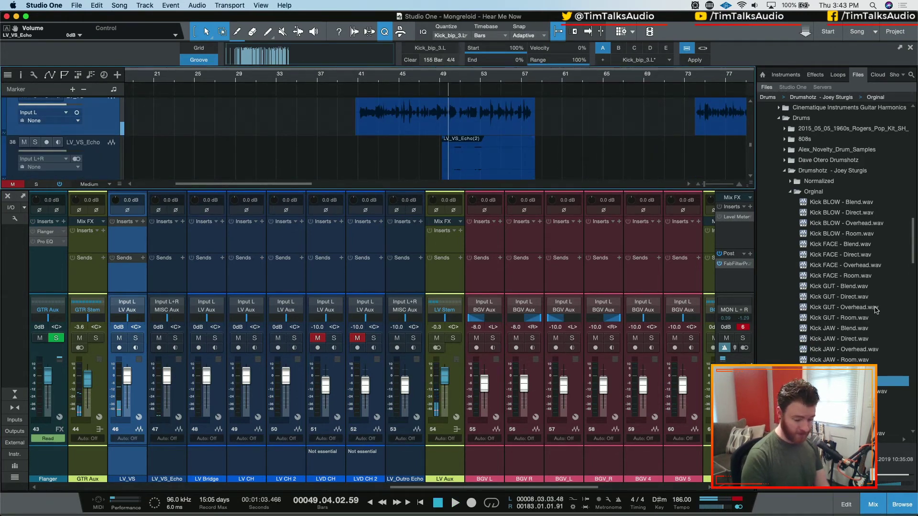
key("space")
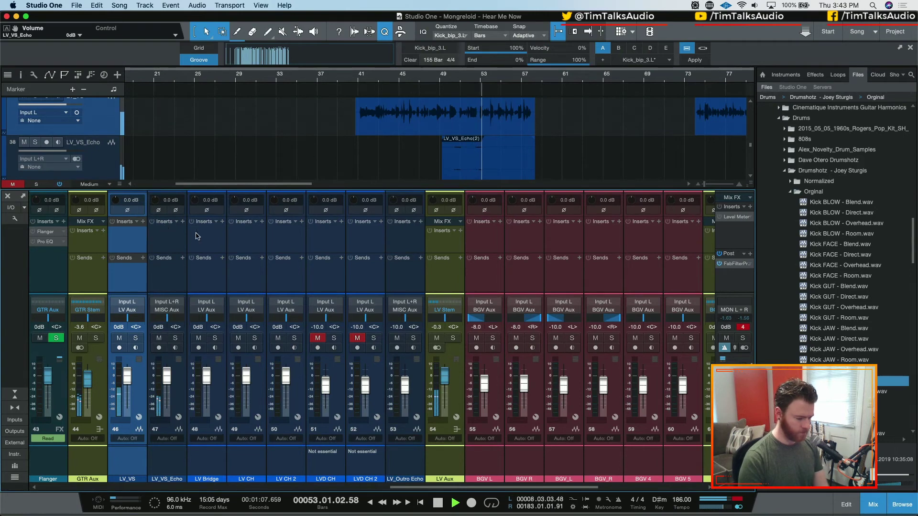
key("space")
Step: Insert a Pro EQ on the LV_VS_Echo channel
left_click(183, 221)
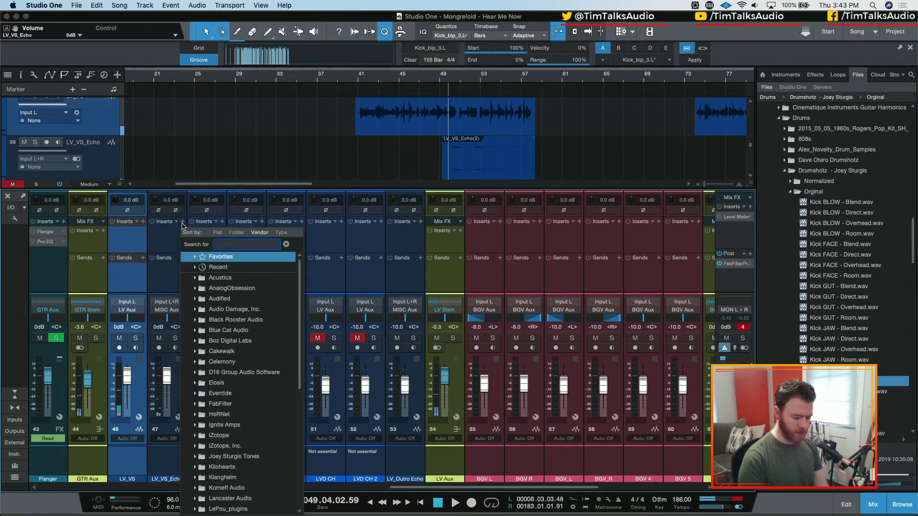
type("pro")
key("Return")
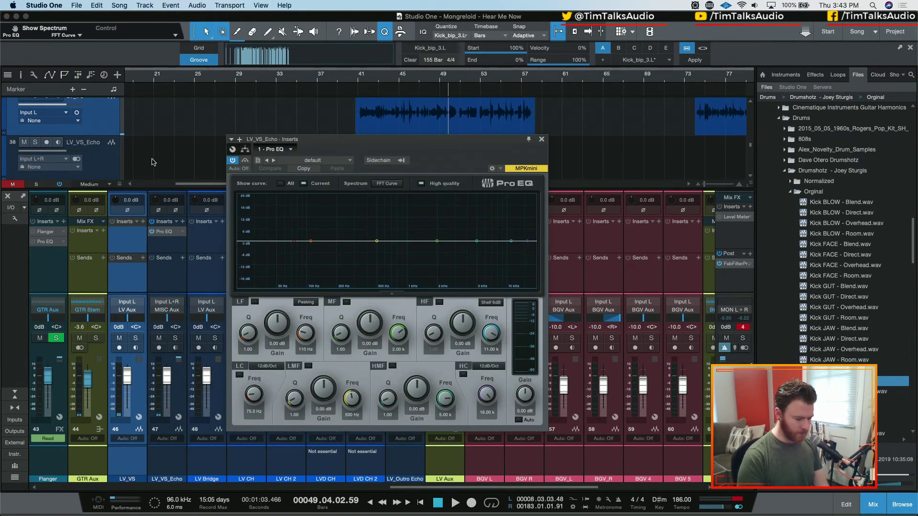
Step: Load the Telephone preset from the Misc presets into the LV_VS_Echo channel's Pro EQ and close the plug-in window
left_click(329, 162)
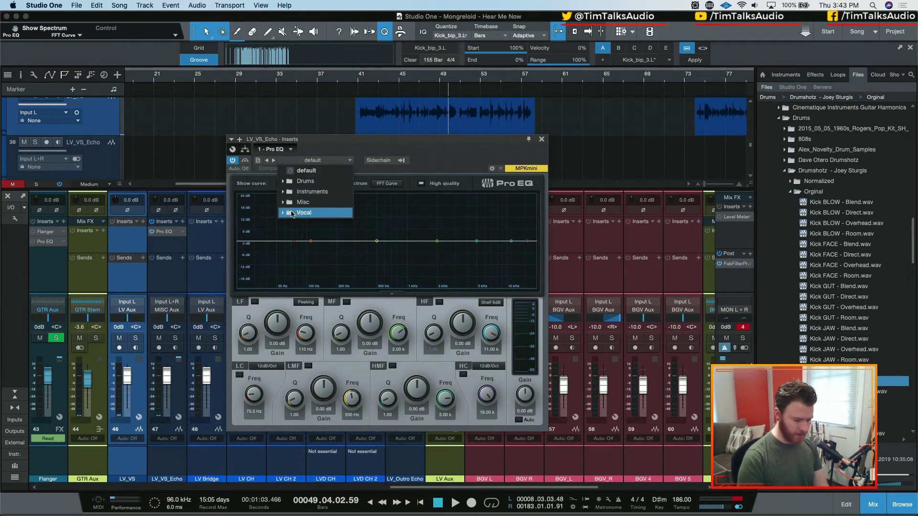
left_click(304, 213)
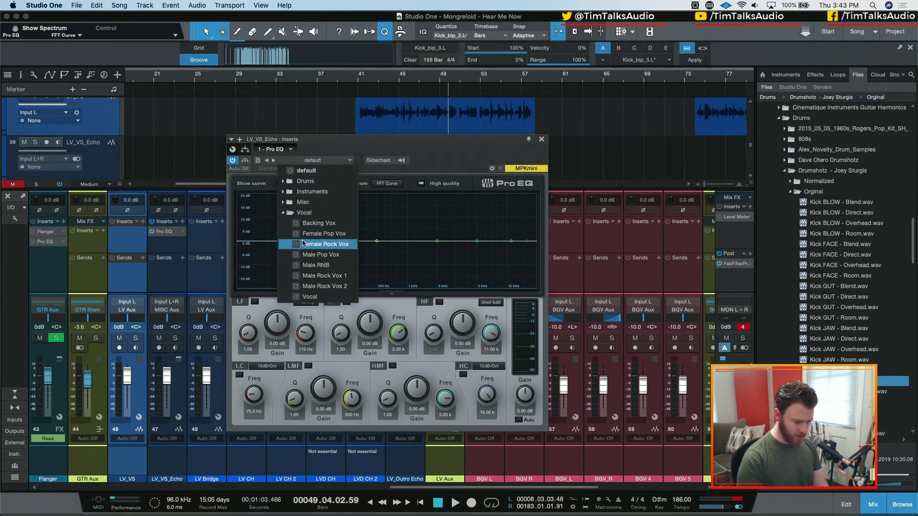
left_click(282, 214)
left_click(282, 203)
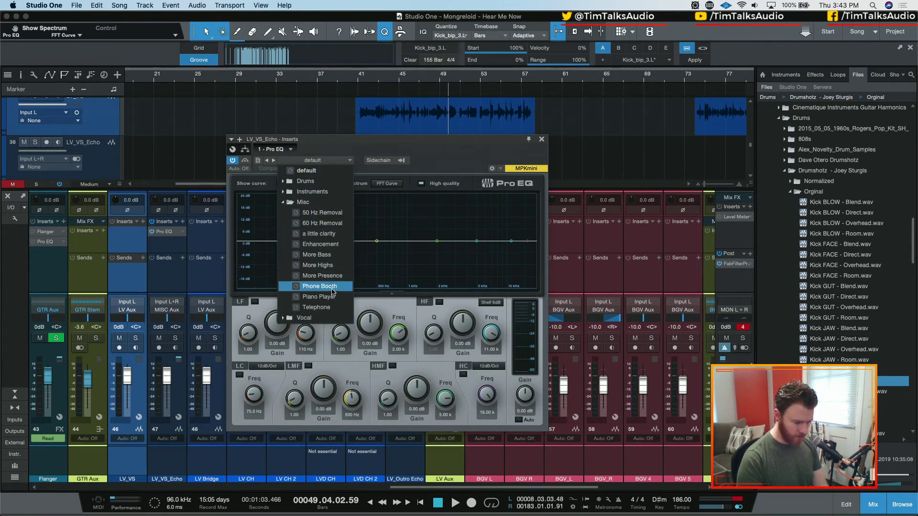
left_click(316, 308)
left_click(542, 139)
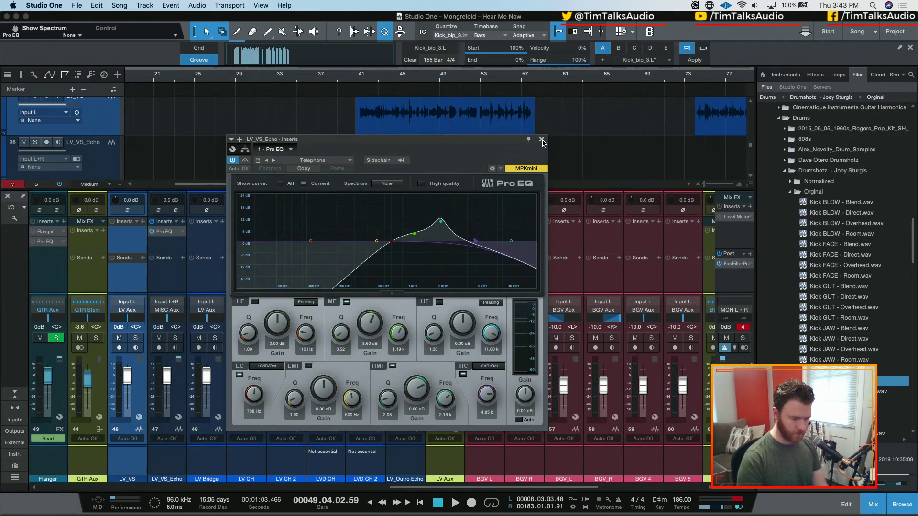
left_click(542, 139)
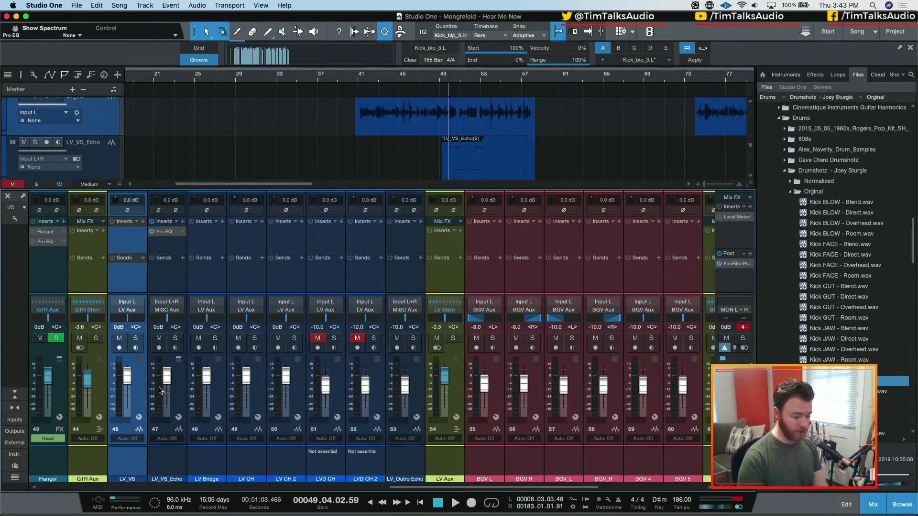
Step: Lower the LV_VS_Echo channel to about -4.5 dB during playback and refine its level to -4 dB
left_click(167, 450)
key("space")
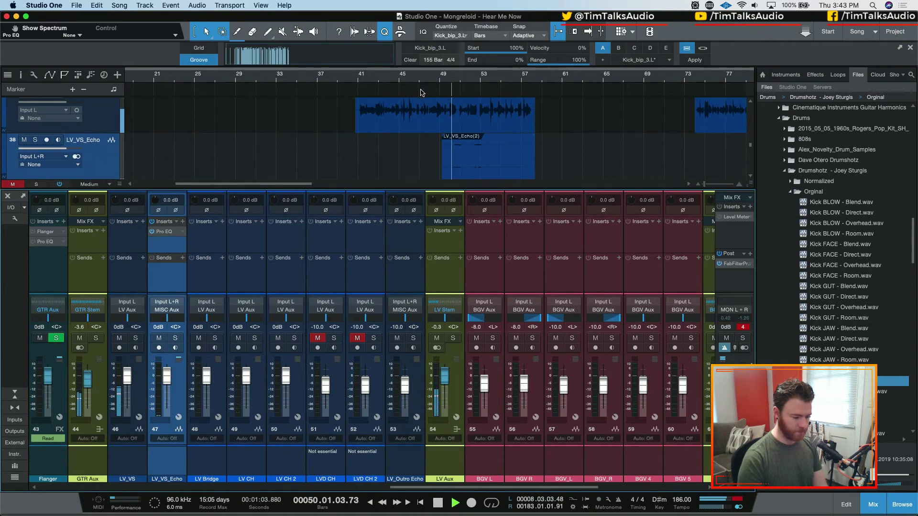
left_click_drag(166, 381, 170, 384)
key("space")
key("space")
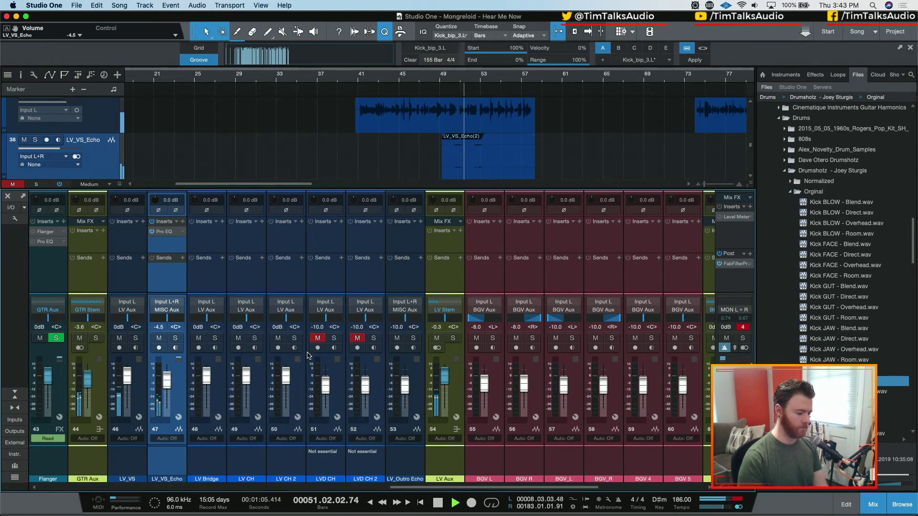
key("space")
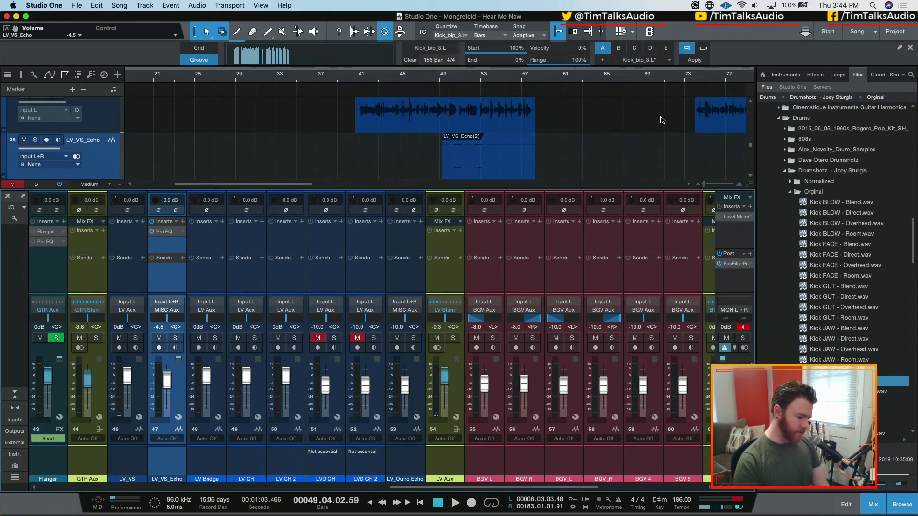
scroll(435, 107, "right", 3)
scroll(435, 108, "down", 2)
scroll(435, 107, "down", 1)
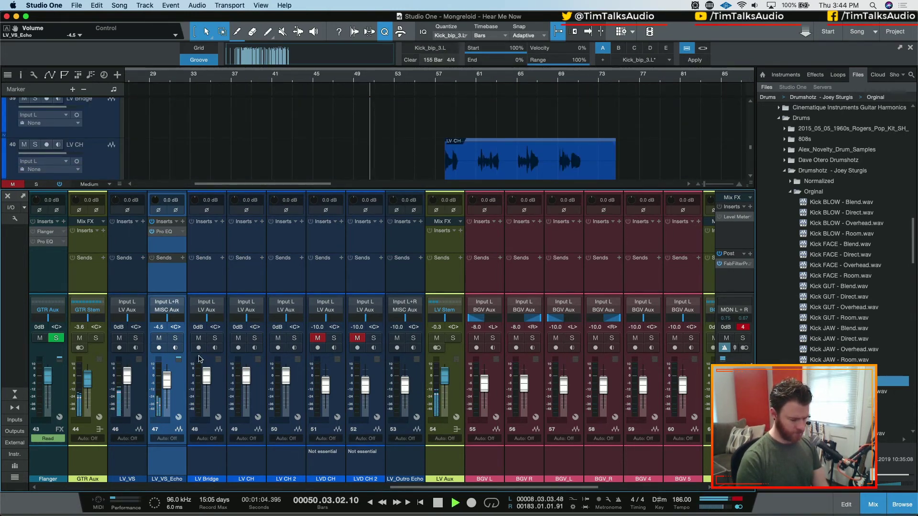
left_click(159, 328)
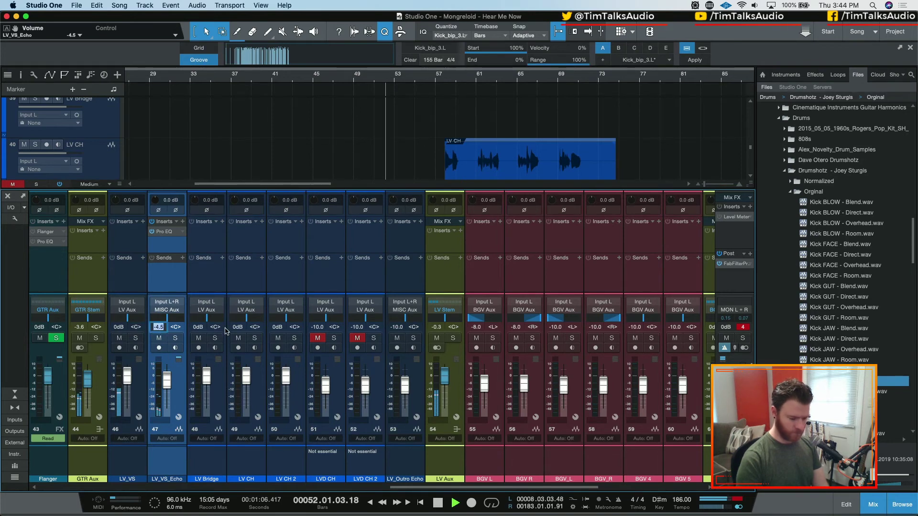
type("-4")
key("Return")
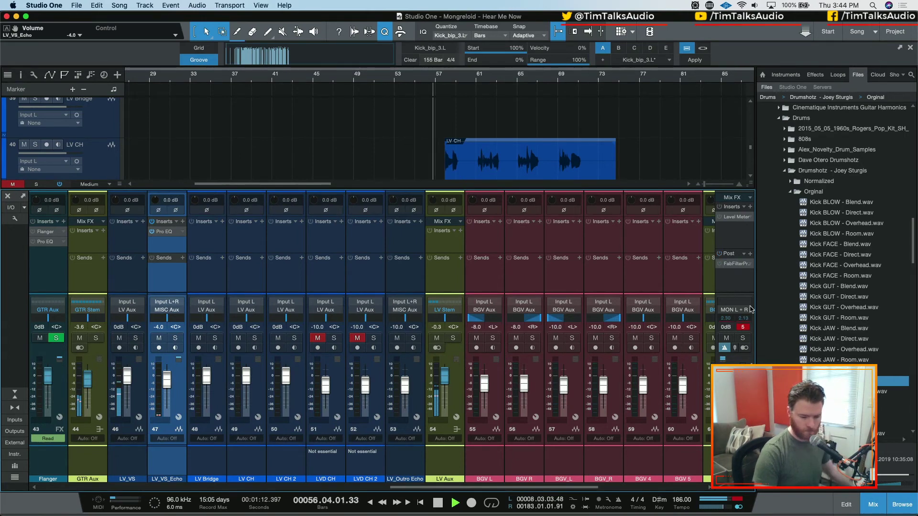
Step: Reset the clip indicator of the MON L + R output and set the Mix bus level to -2 dB
left_click(746, 327)
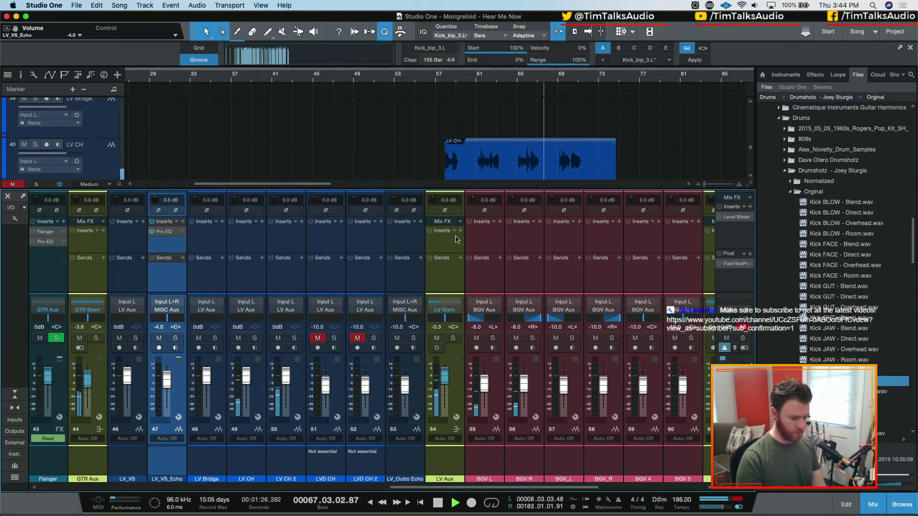
left_click(742, 327)
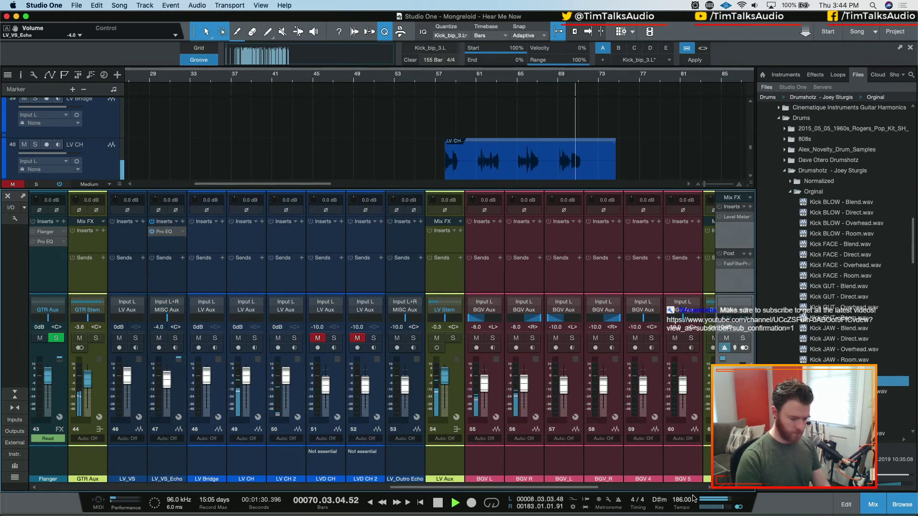
scroll(690, 491, "right", 5)
key("space")
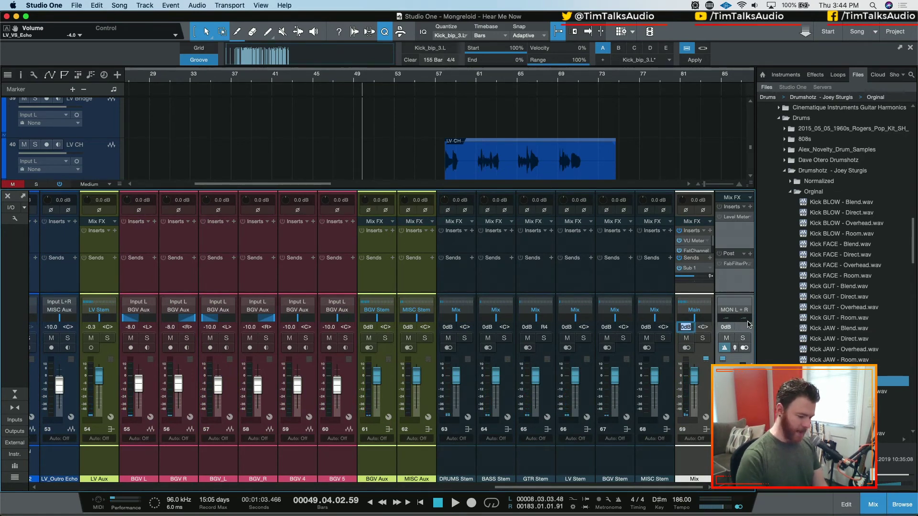
type("-2")
key("Return")
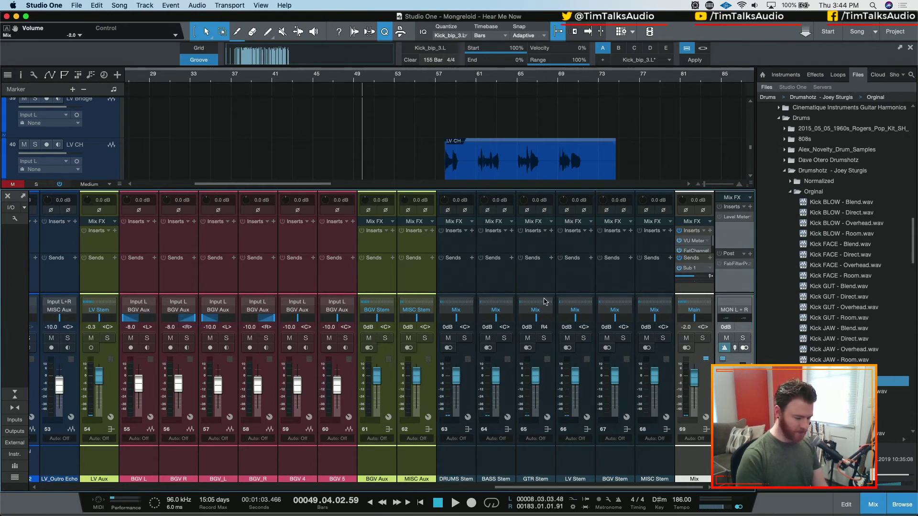
left_click_drag(601, 489, 496, 491)
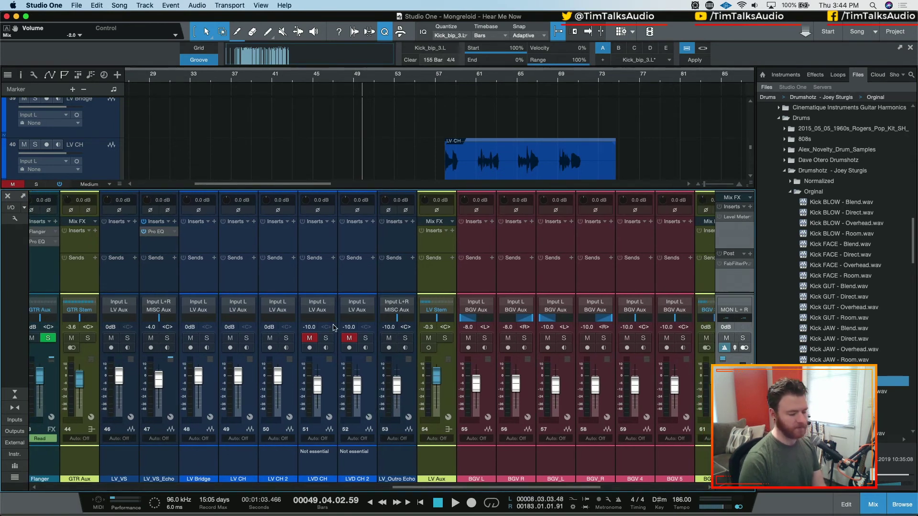
Step: Set the Mix bus level to -3 dB during playback and reset the clip indicator of the MON L + R output
key("space")
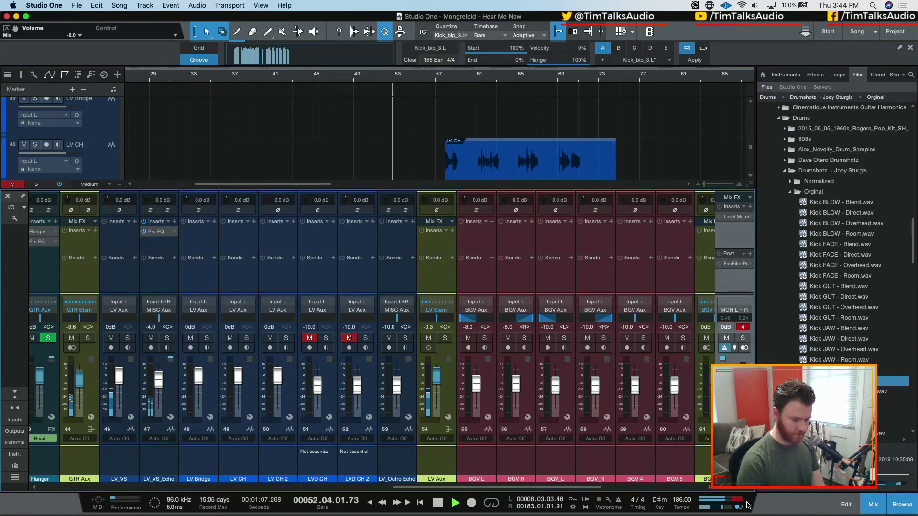
left_click(692, 489)
left_click(686, 327)
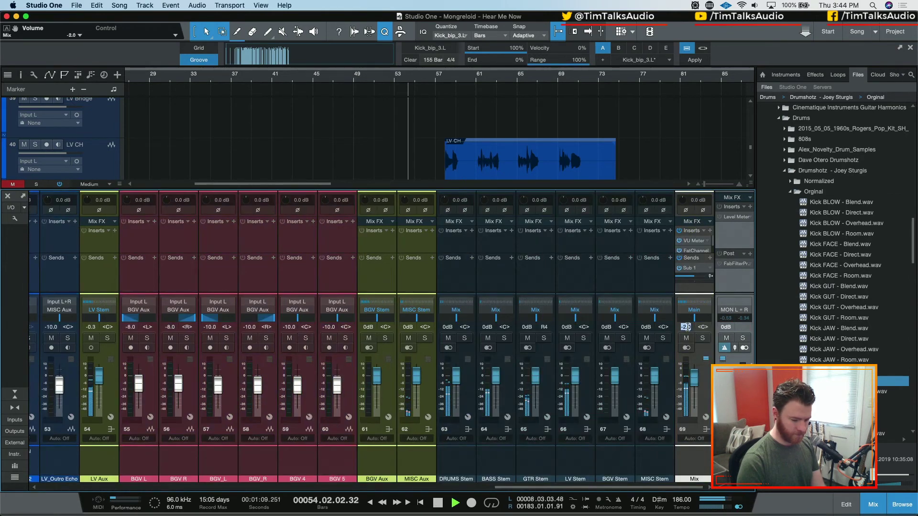
type("-3")
key("Return")
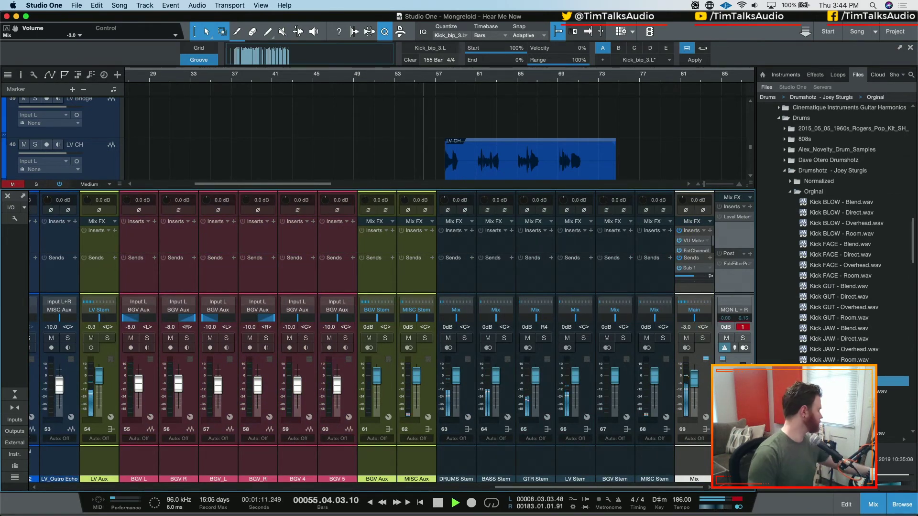
left_click(743, 327)
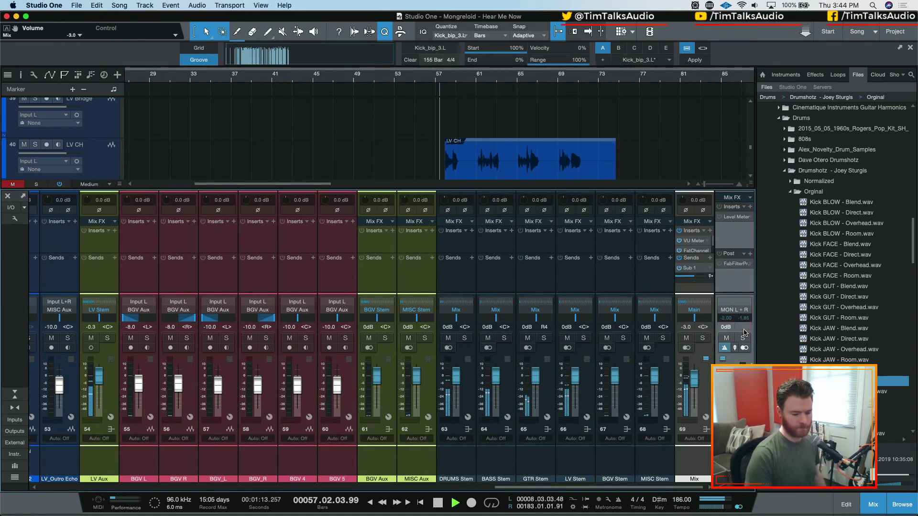
Step: Lower the GTR Aux, BASS Aux, DRUMS Aux and Drum Crush channels together by setting the DRUMS Aux level to -3 dB
scroll(514, 432, "left", 10)
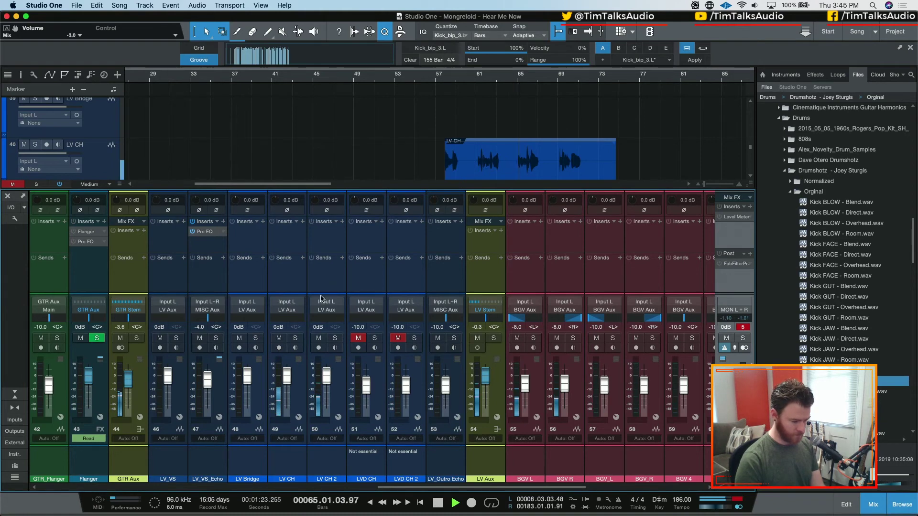
left_click(374, 487)
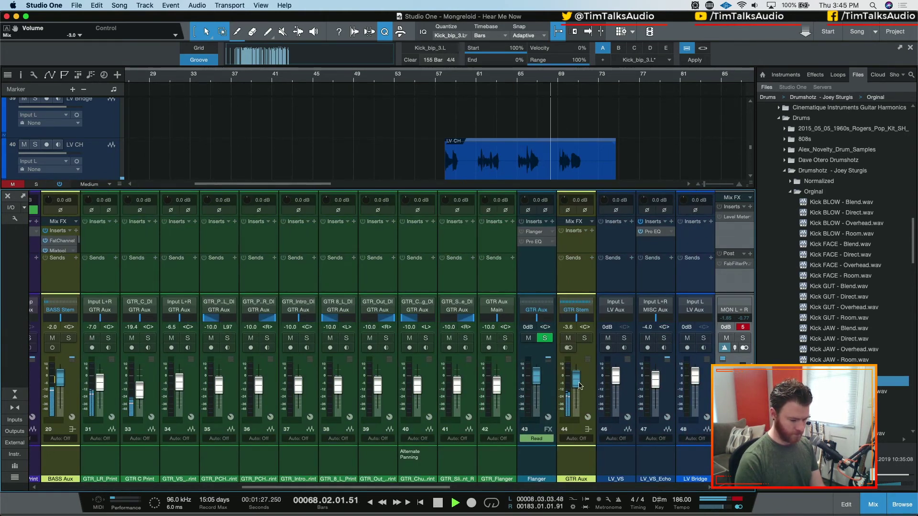
left_click(580, 386)
left_click(63, 387, "super")
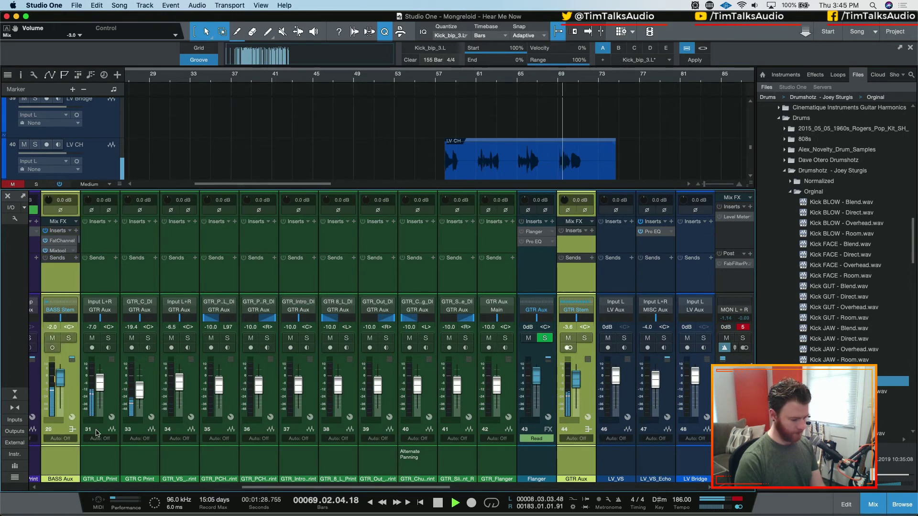
left_click(204, 488)
left_click(348, 402, "super")
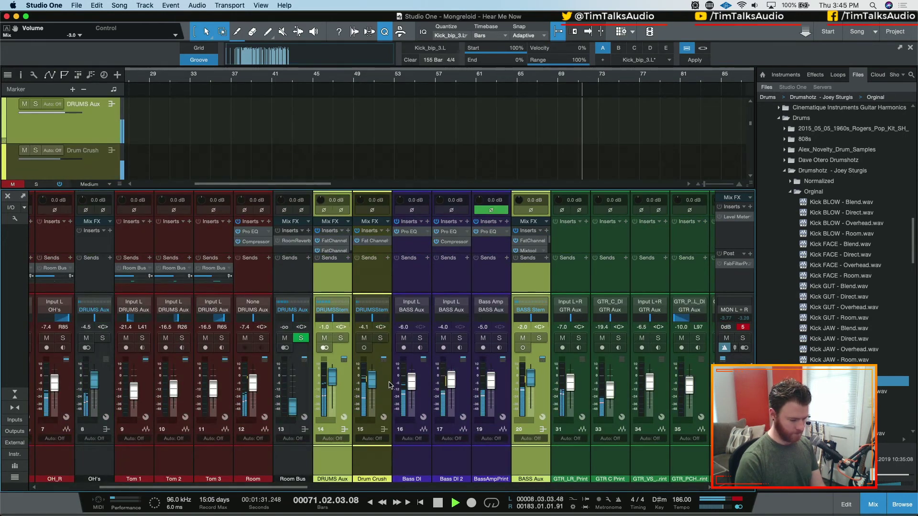
left_click(388, 392, "super")
left_click(324, 327)
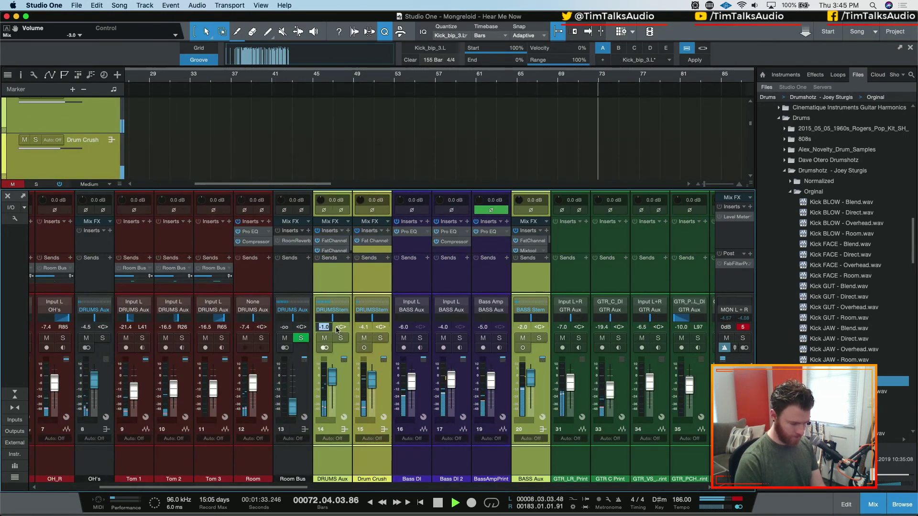
type("-3")
key("Return")
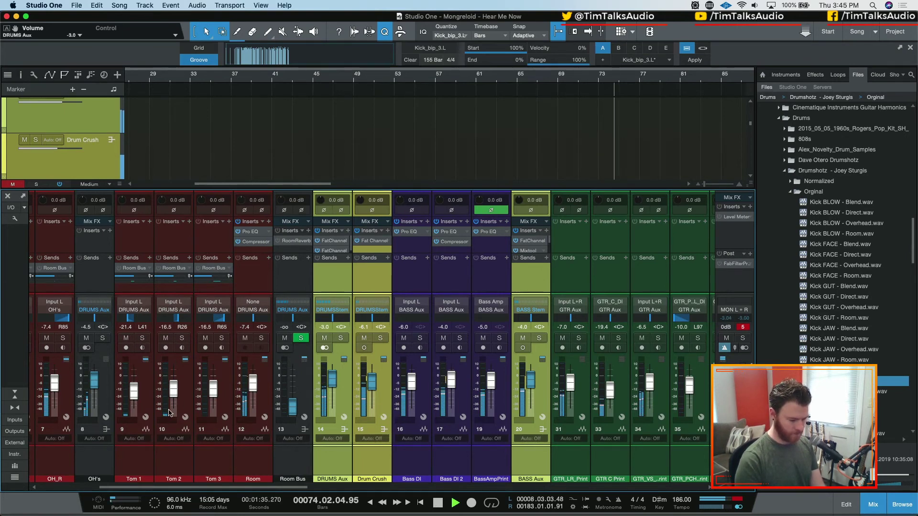
Step: Clear the group selection of the bus channels by selecting only the LV_VS channel
left_click_drag(305, 488, 448, 487)
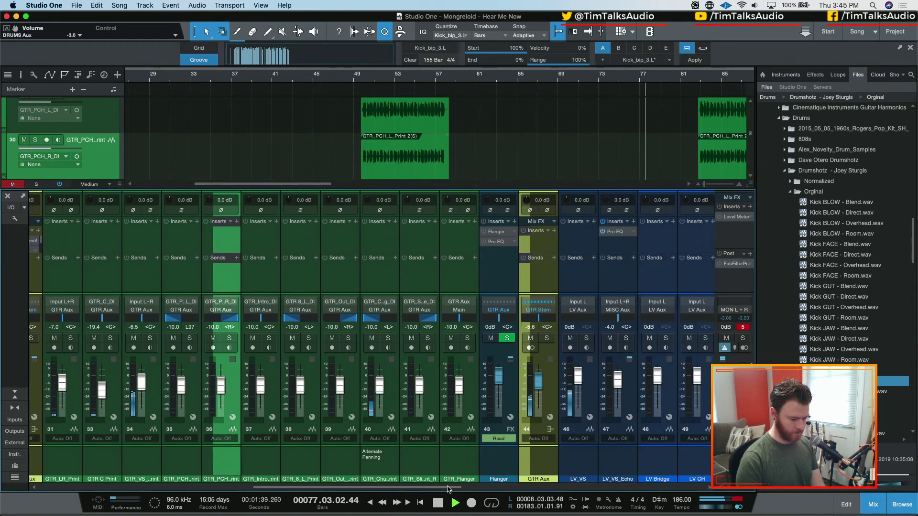
left_click(261, 467)
left_click(221, 467)
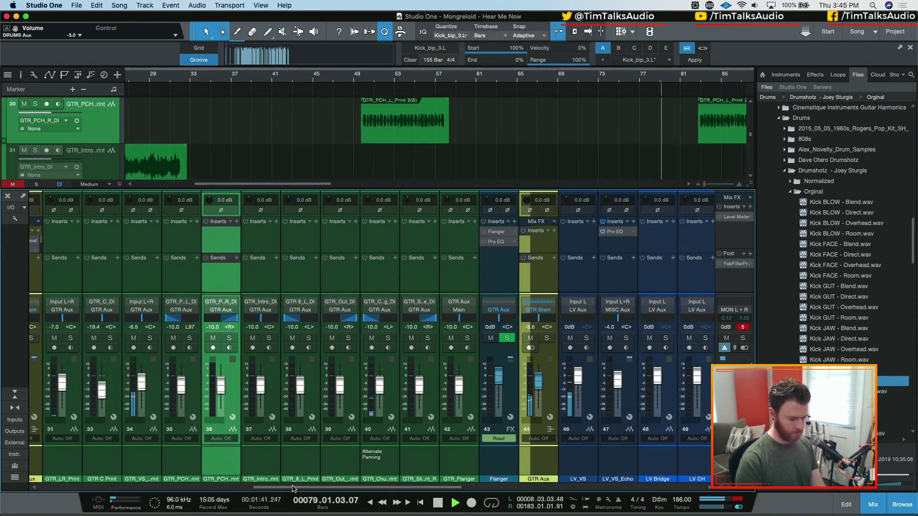
left_click_drag(293, 488, 391, 487)
left_click(263, 400)
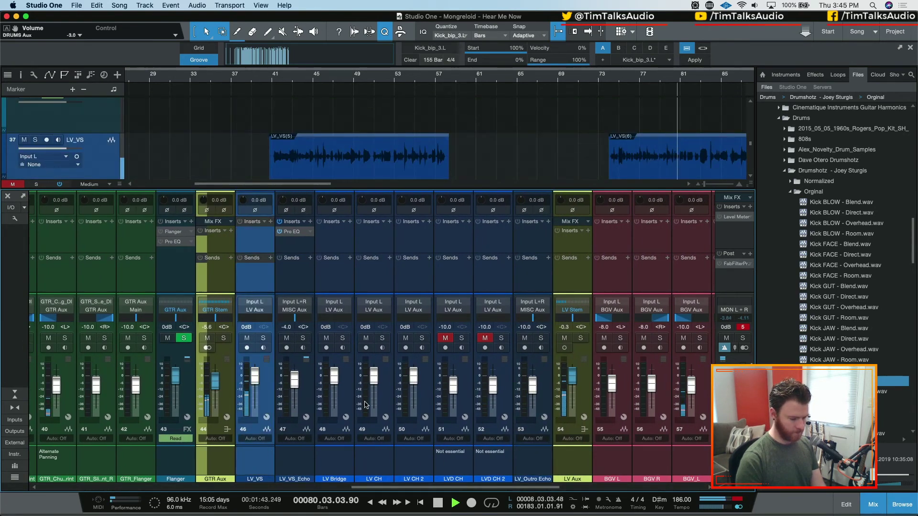
left_click(221, 276)
left_click(260, 279)
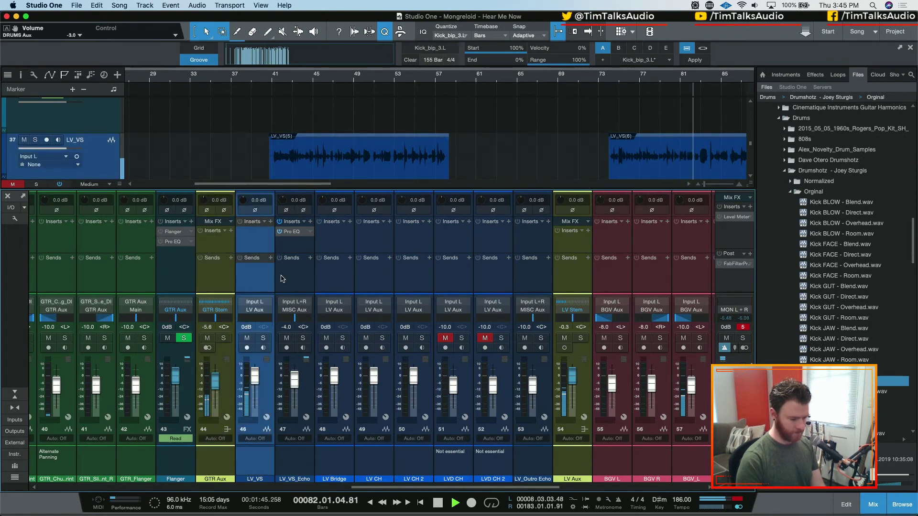
left_click(282, 278)
left_click(261, 279)
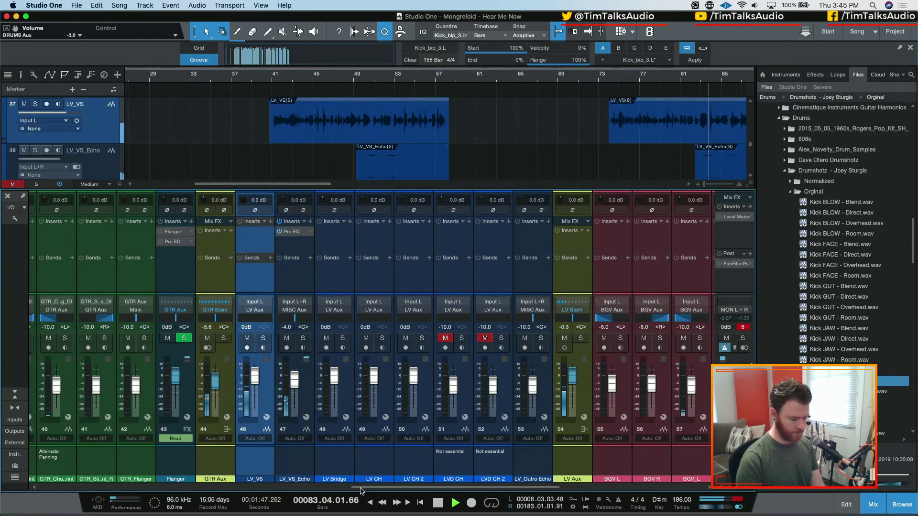
Step: Stop playback and reset the clip indicator of the MON L + R output
left_click_drag(361, 489, 381, 488)
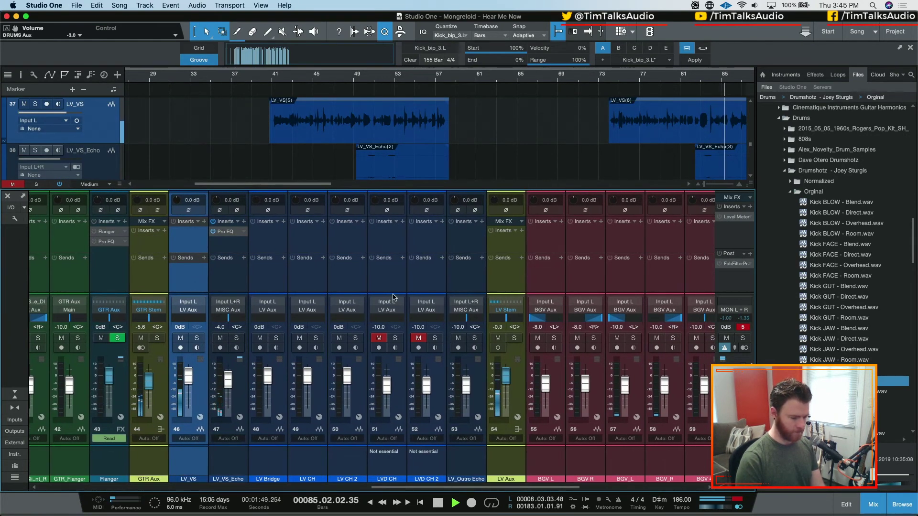
key("space")
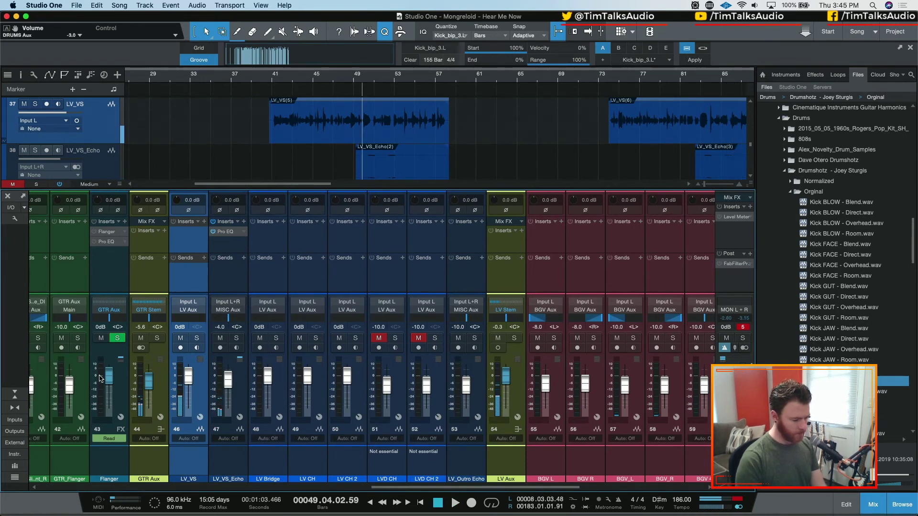
left_click(748, 331)
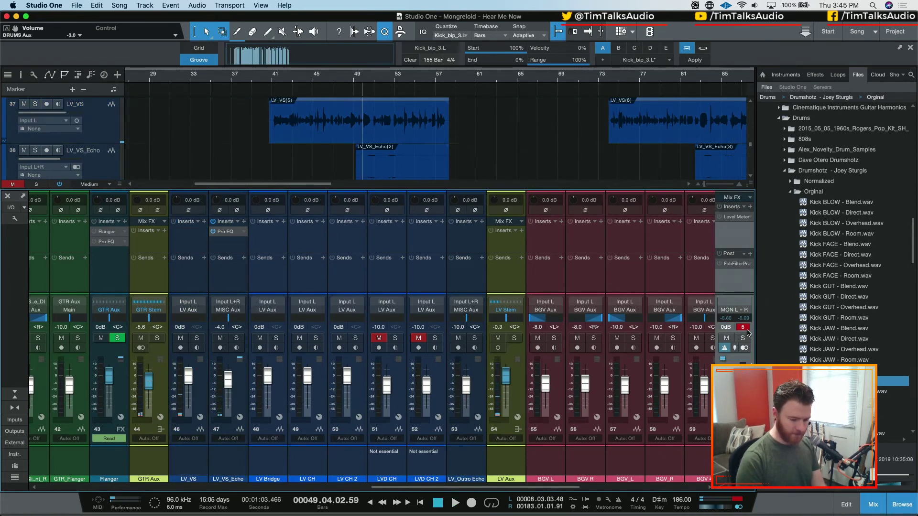
Step: Open the Mix bus's Fat Channel, start playback and display all of the plug-in's processing sections
left_click_drag(569, 488, 691, 488)
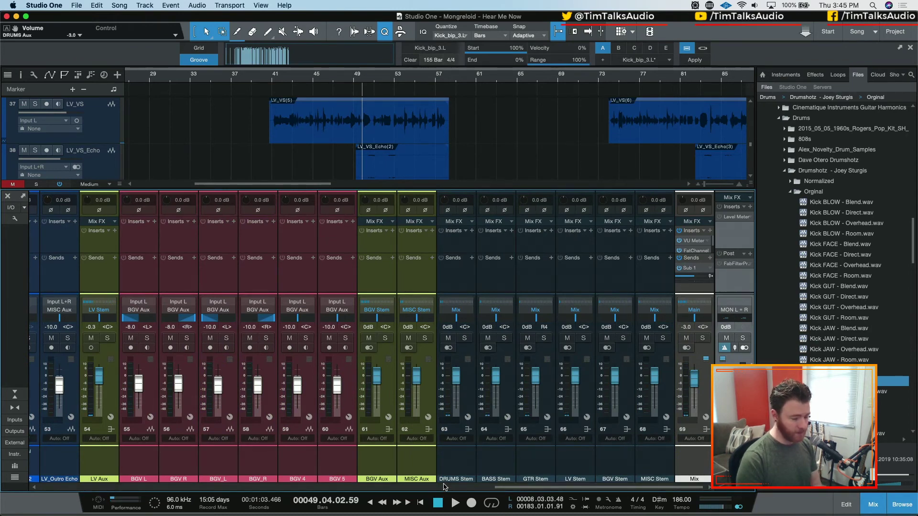
left_click(695, 251)
key("space")
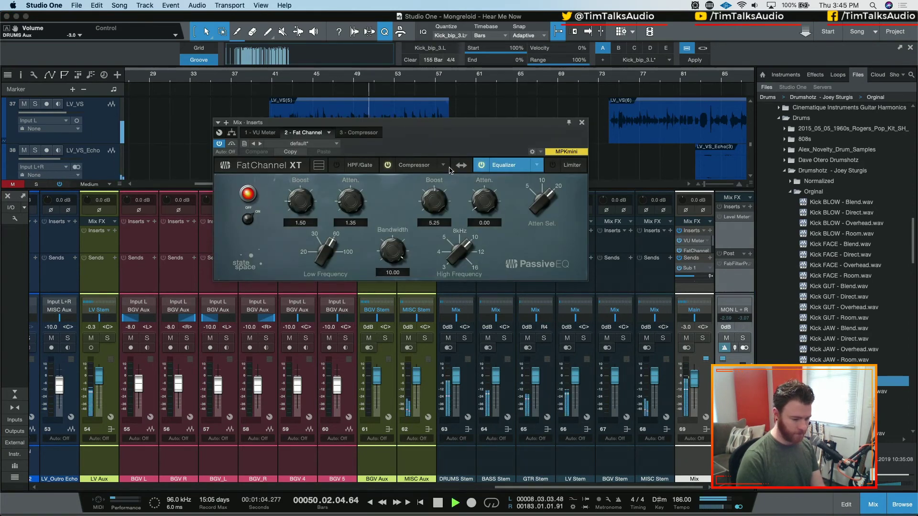
left_click(318, 164)
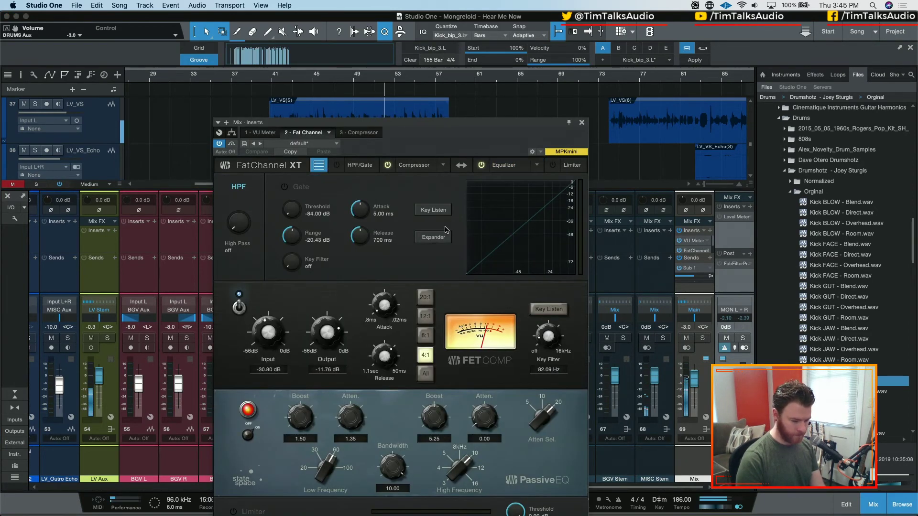
Step: Set the Fat Channel compressor's input to -27.44 dB and output to -16.24 dB, comparing the mix with the inserts bypassed
scroll(271, 340, "up", 2)
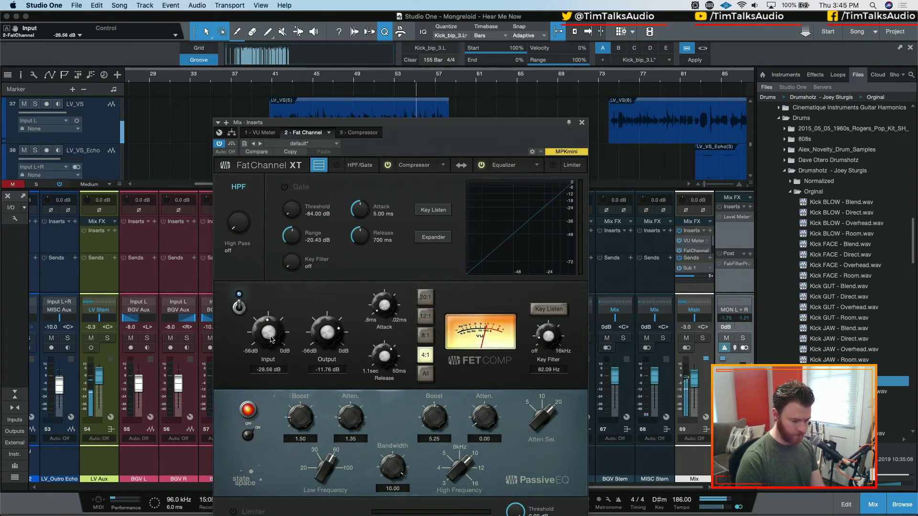
scroll(271, 339, "up", 1)
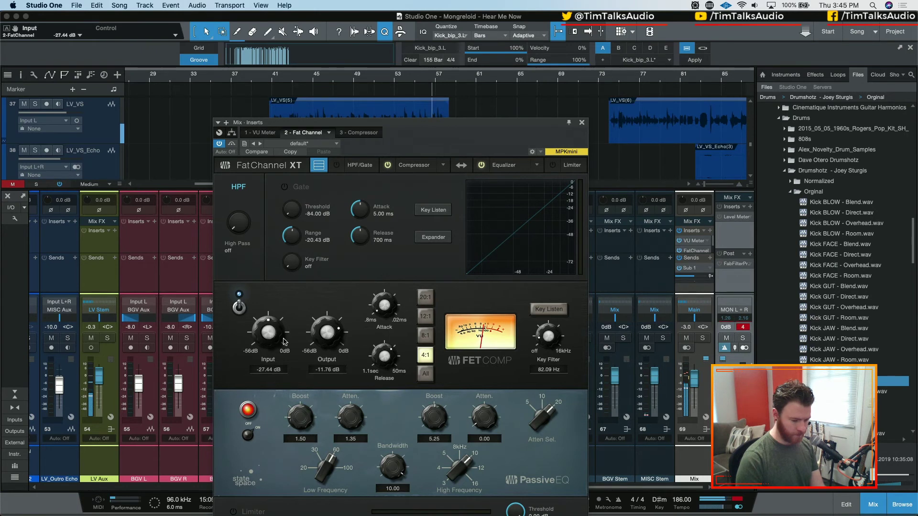
scroll(329, 333, "down", 1)
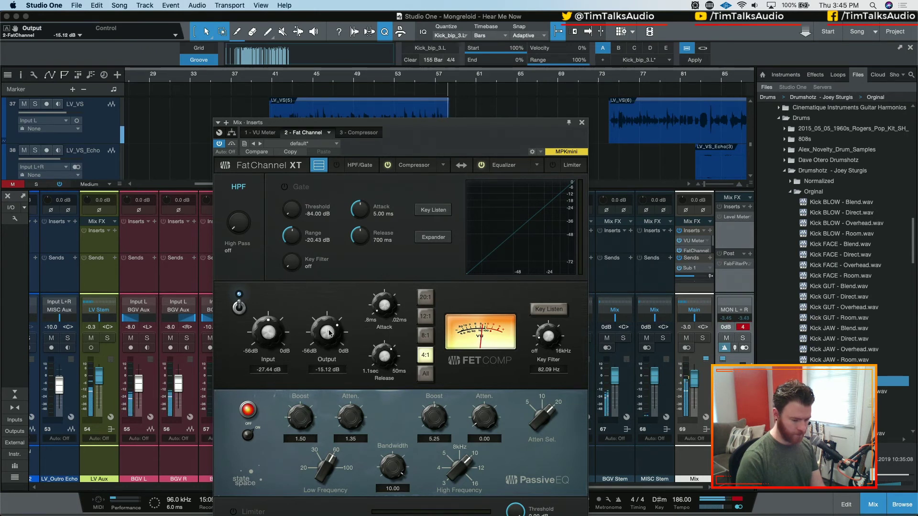
left_click(680, 231)
left_click(679, 231)
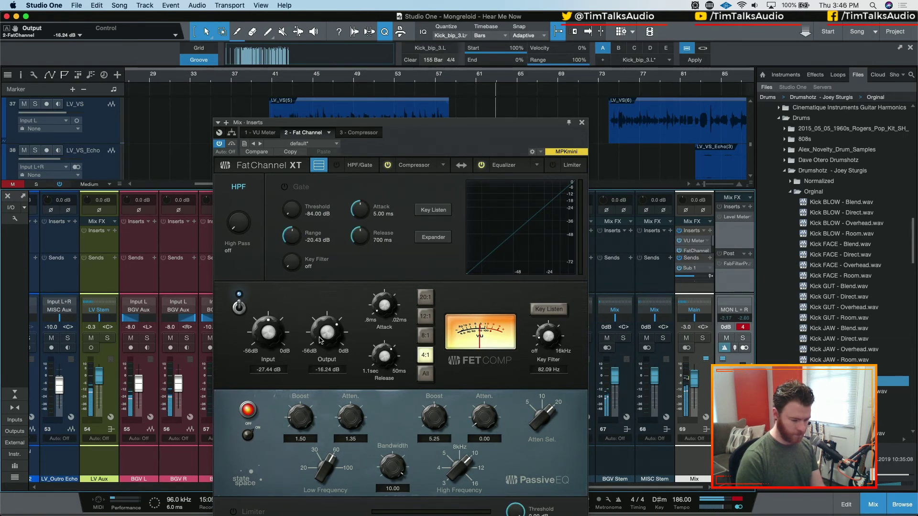
left_click(679, 232)
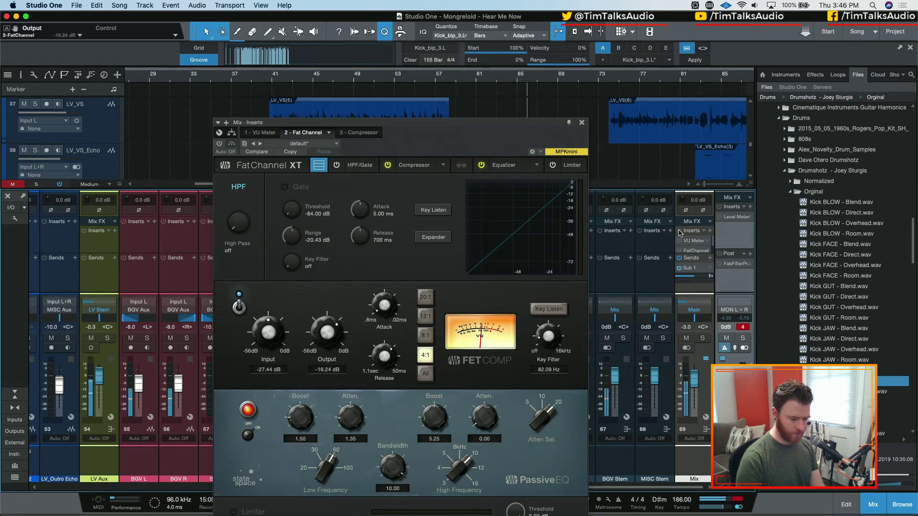
left_click(680, 231)
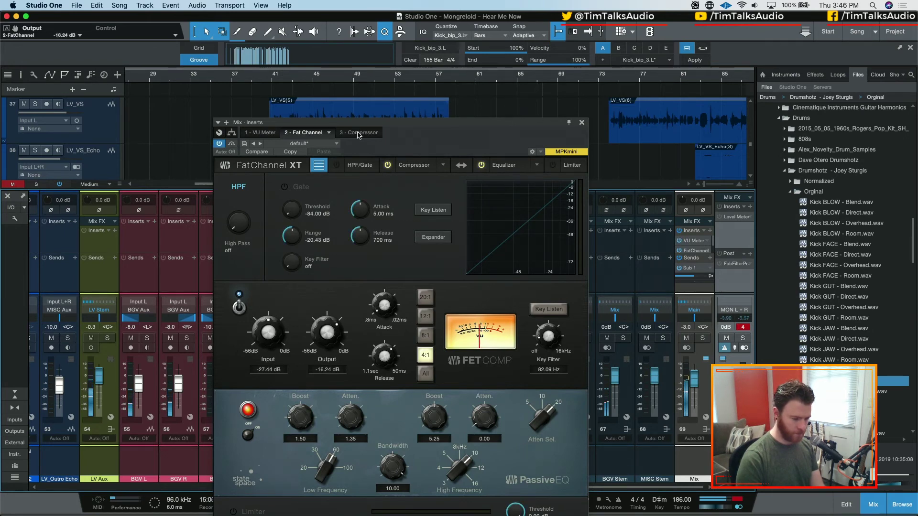
Step: Set the threshold of the Mix bus's Compressor to -14.40 dB, close the plug-in window and stop playback
left_click(361, 133)
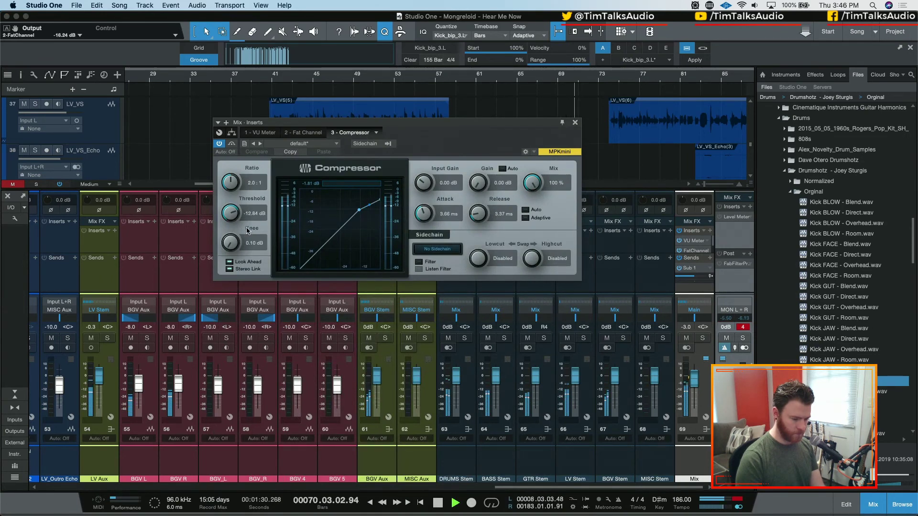
left_click_drag(231, 213, 230, 217)
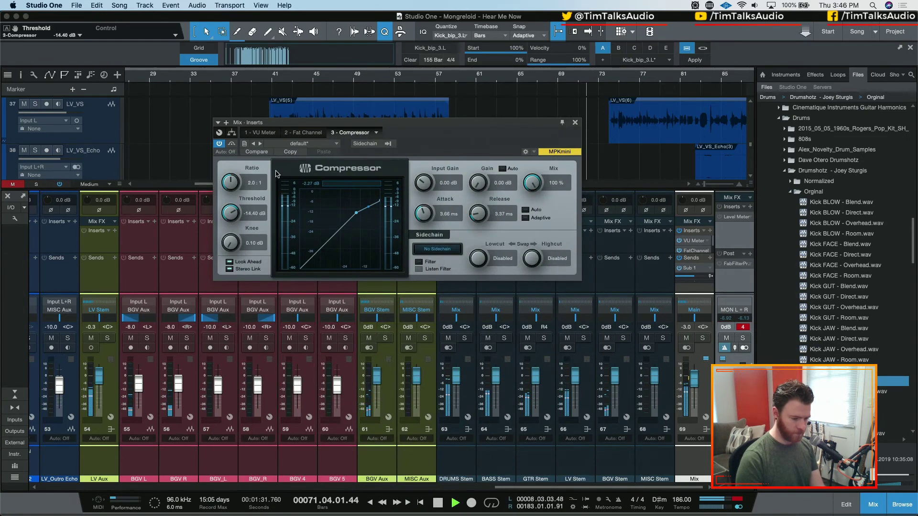
left_click(306, 133)
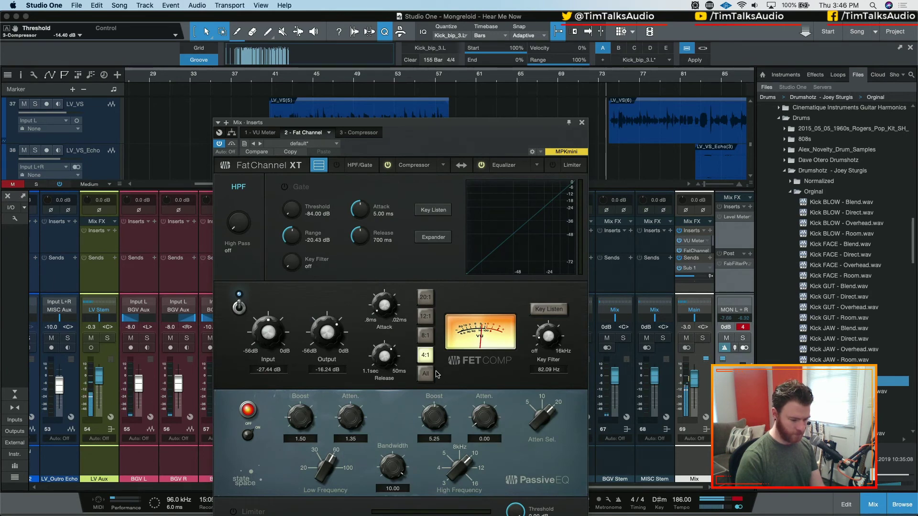
left_click(582, 123)
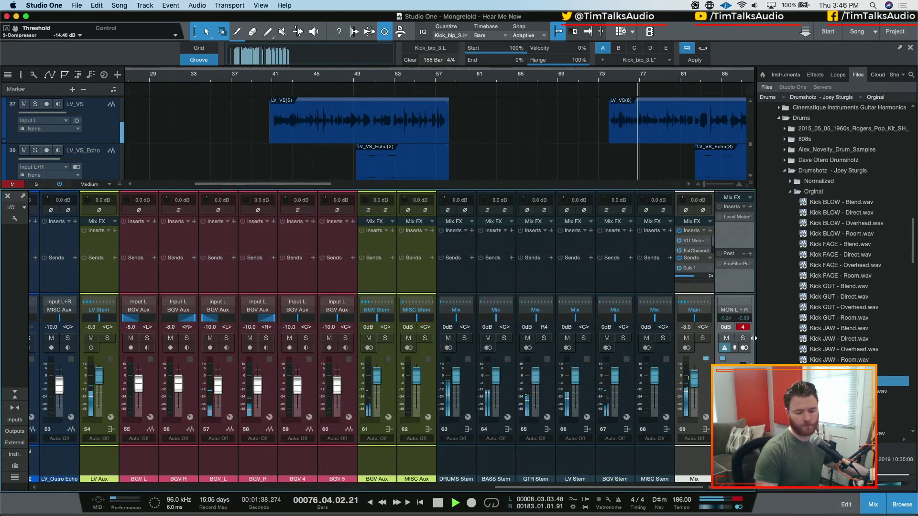
key("space")
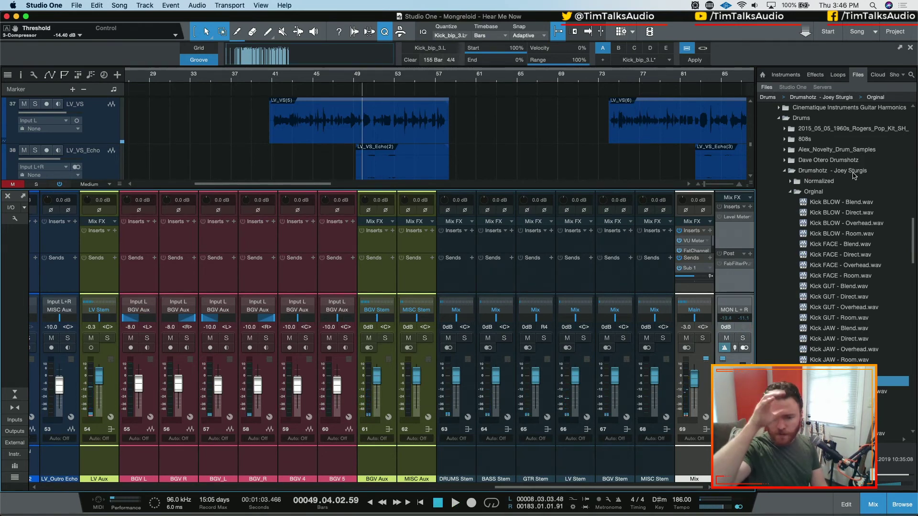
Step: Insert a marker named "verse 1" at the start of the first LV_VS clip
scroll(209, 241, "left", 10)
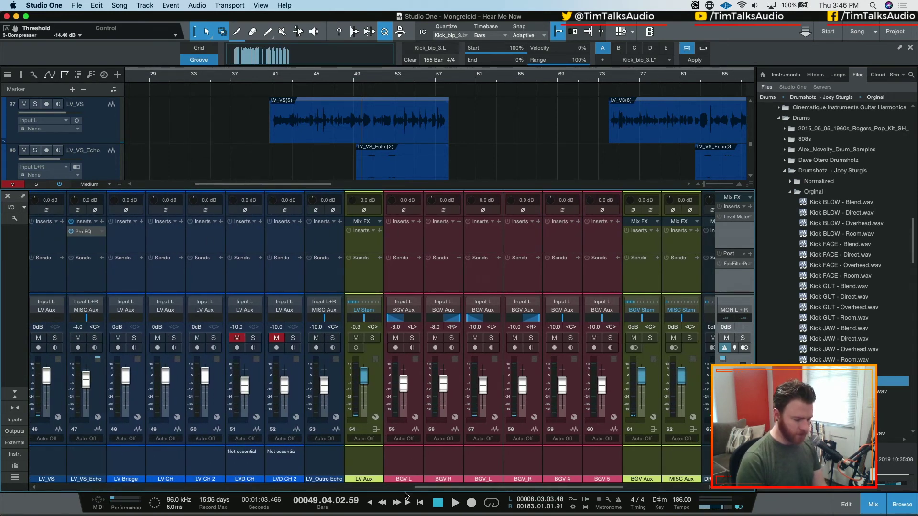
scroll(404, 495, "left", 8)
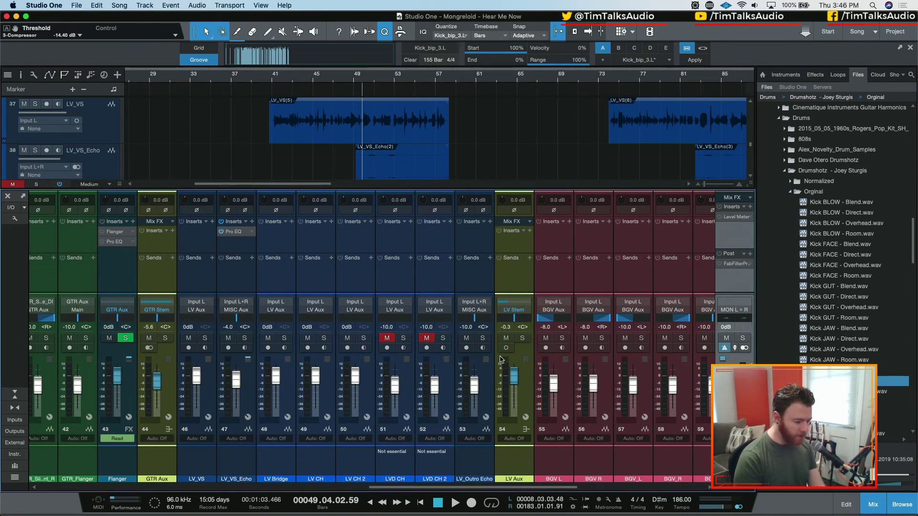
left_click(369, 135)
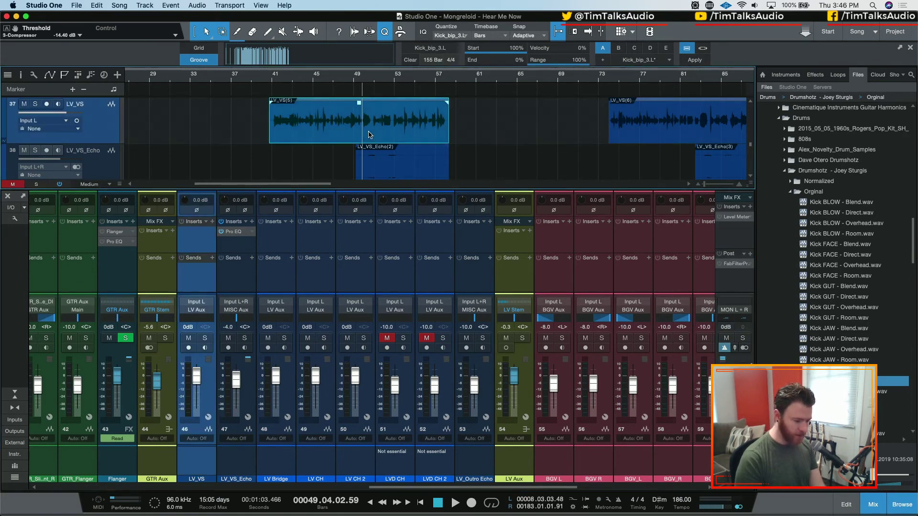
key("shift+Insert")
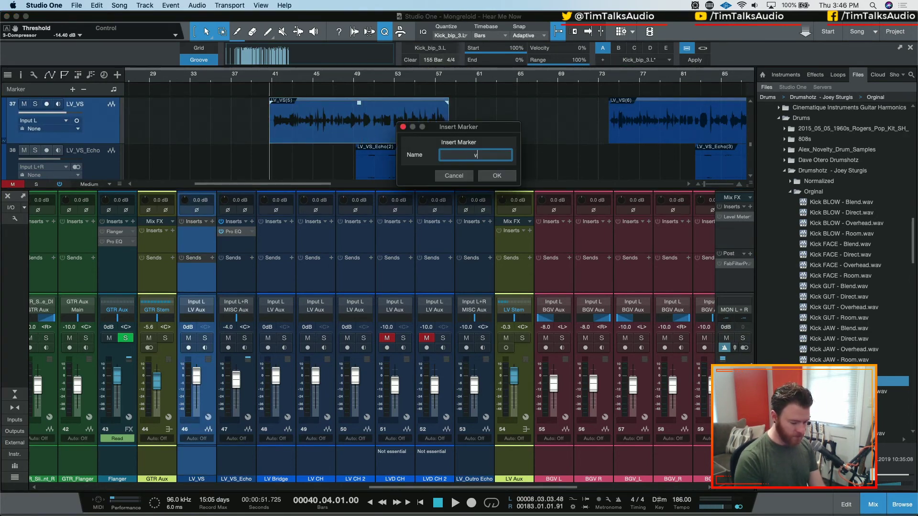
key("Return")
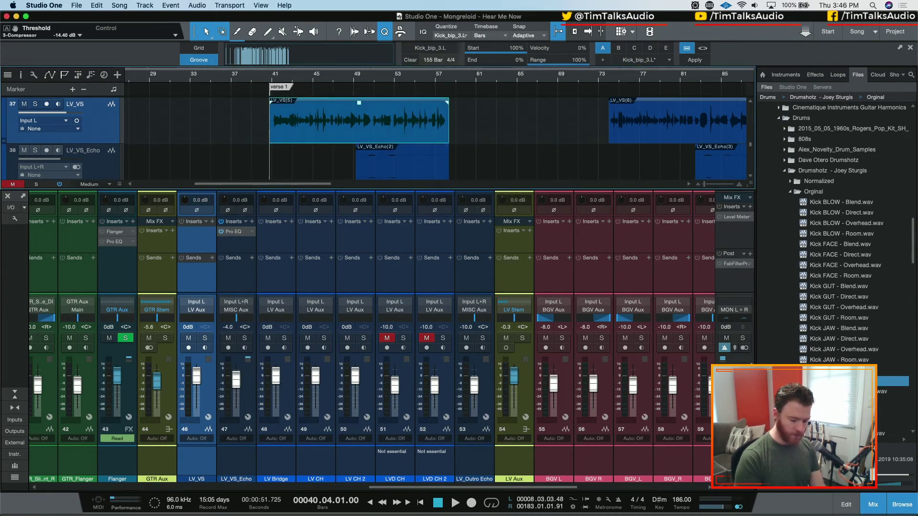
Step: Audition the end of the first verse vocal clip and insert a marker named "ch 1" there
key("alt+l")
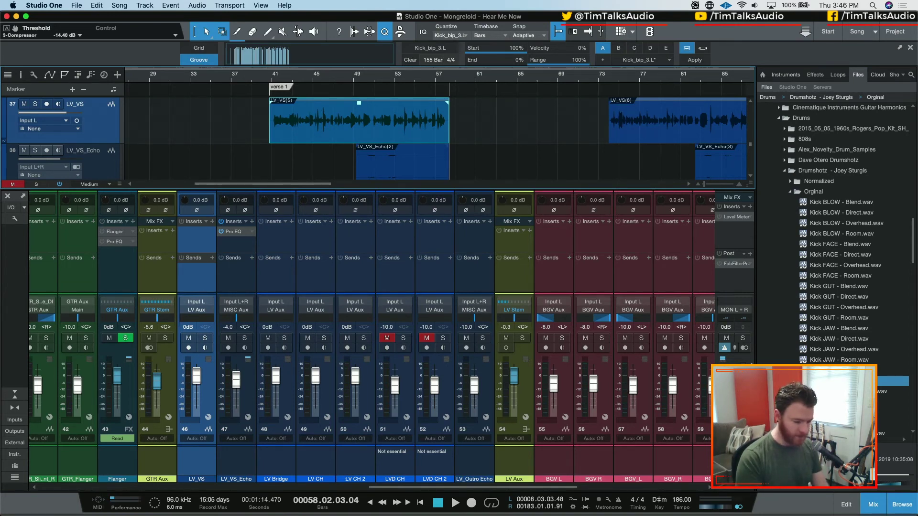
key("space")
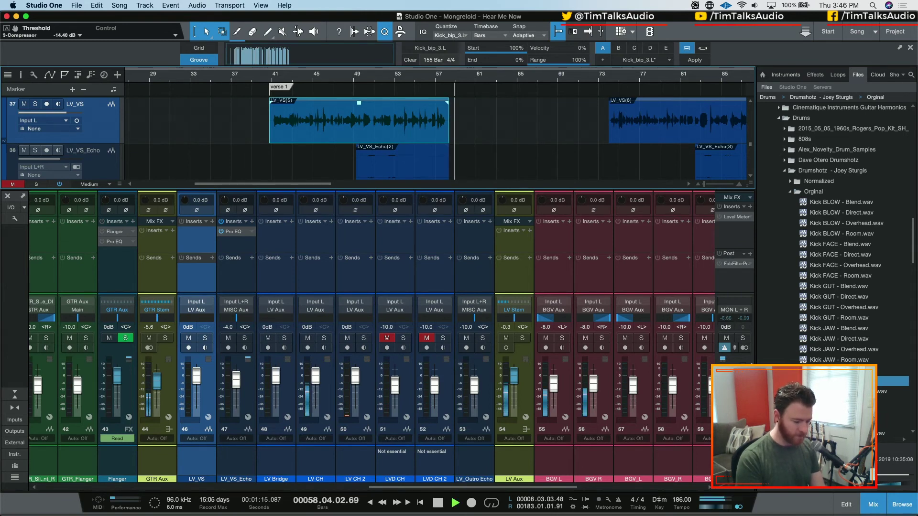
key("space")
key("shift+y")
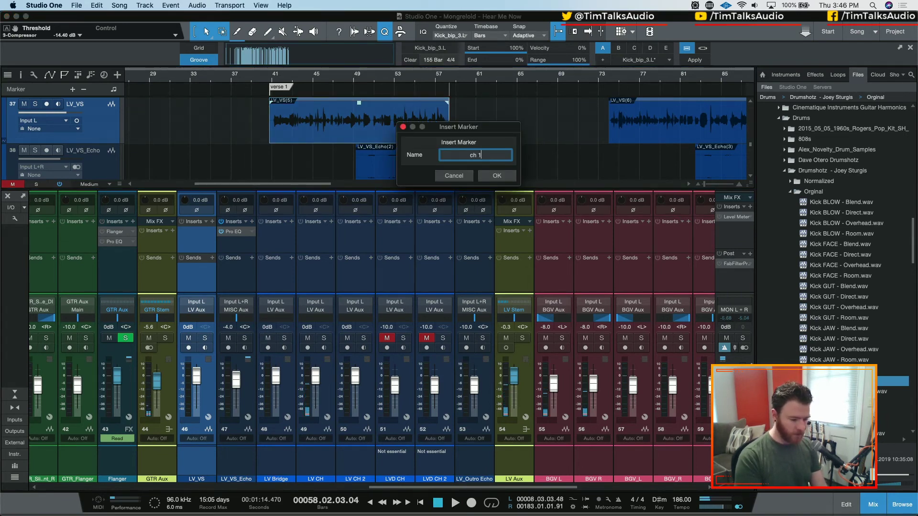
key("Return")
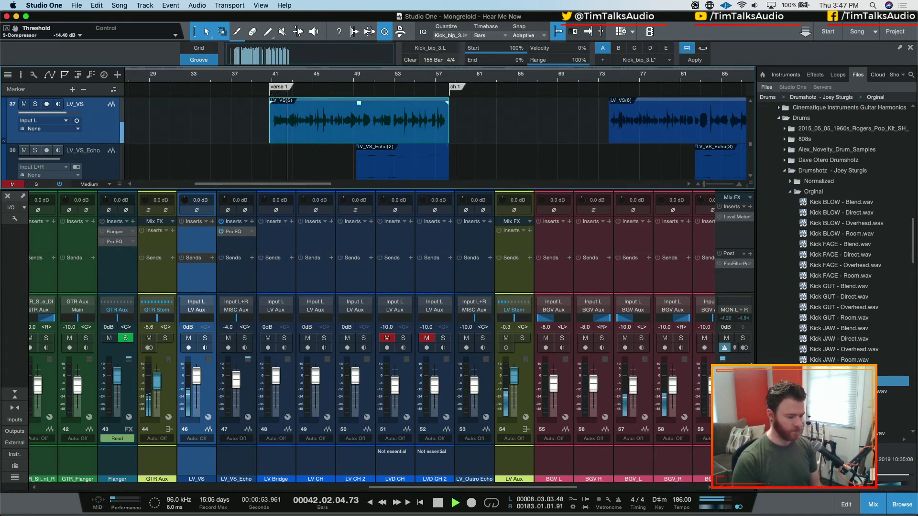
Step: Try to select the lead vocal channels together and regroup them in the mixer
left_click(212, 222)
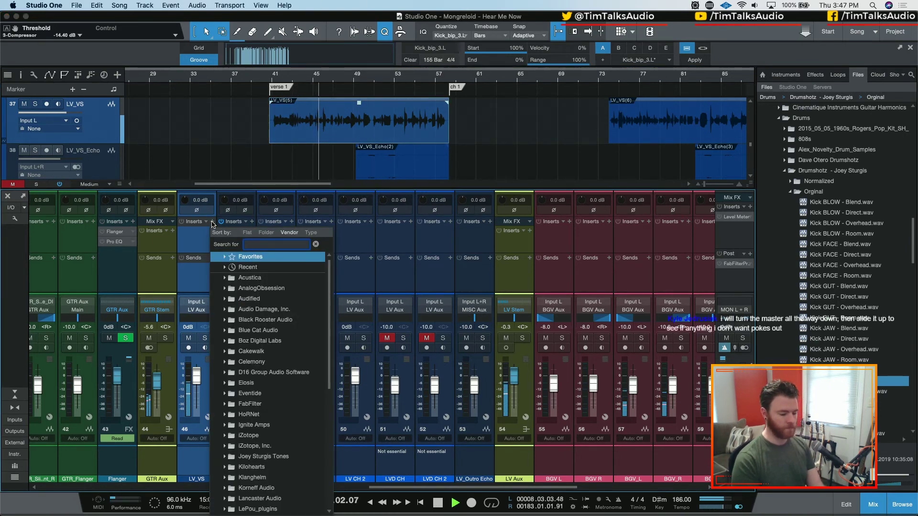
key("Escape")
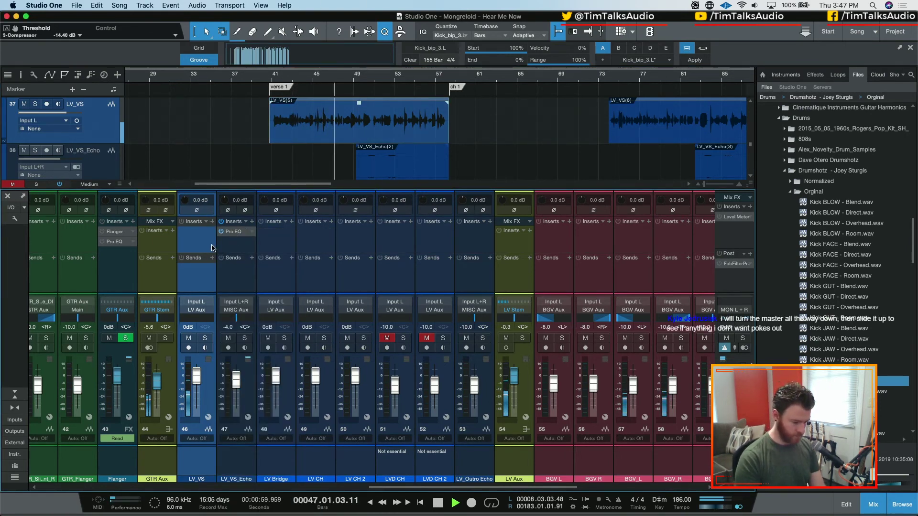
left_click(282, 244, "super")
left_click(318, 242, "super")
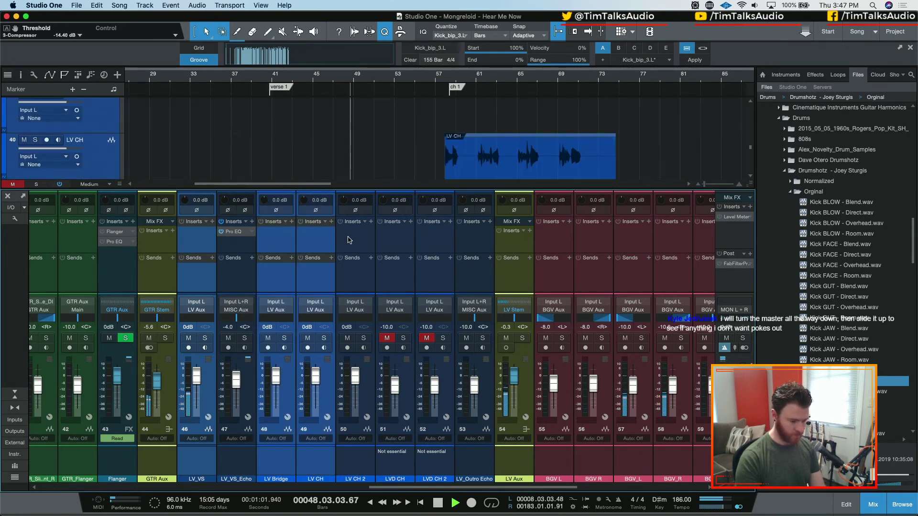
left_click(396, 241, "super")
left_click_drag(430, 242, 378, 243)
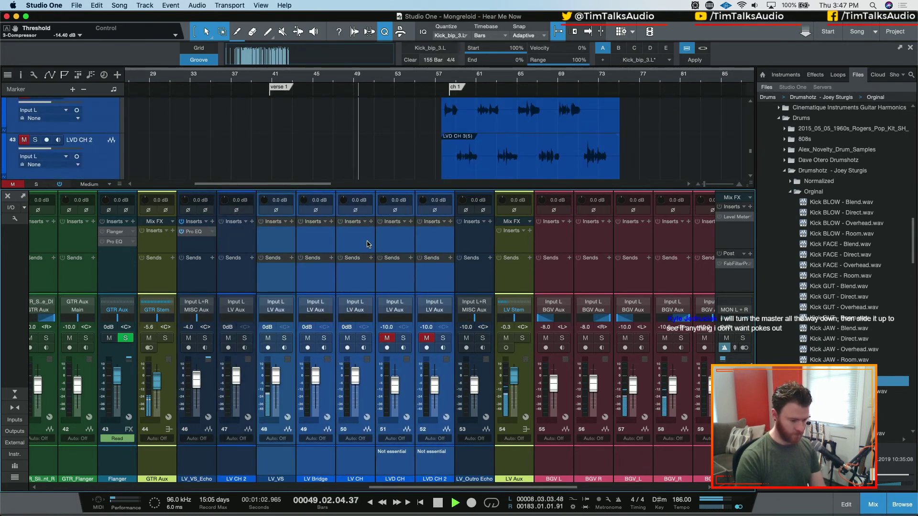
left_click(208, 248, "super")
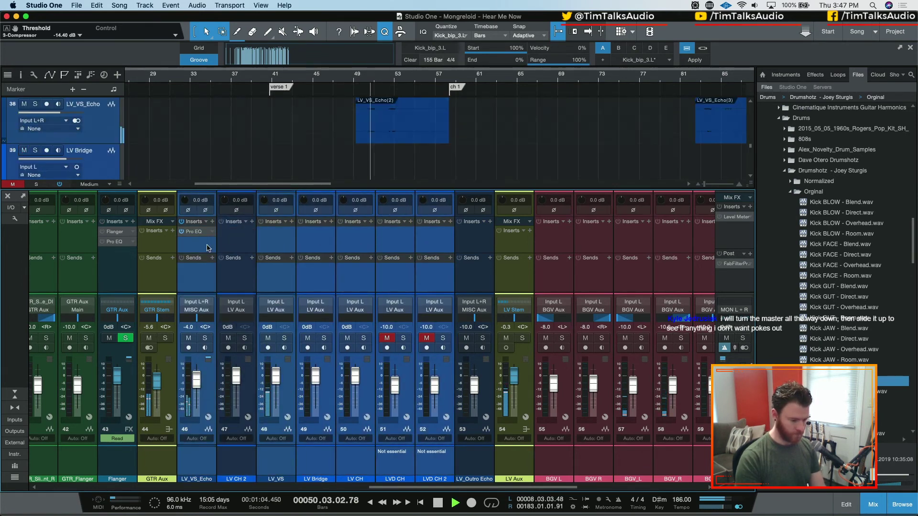
left_click(235, 279, "super")
left_click_drag(235, 279, 196, 279)
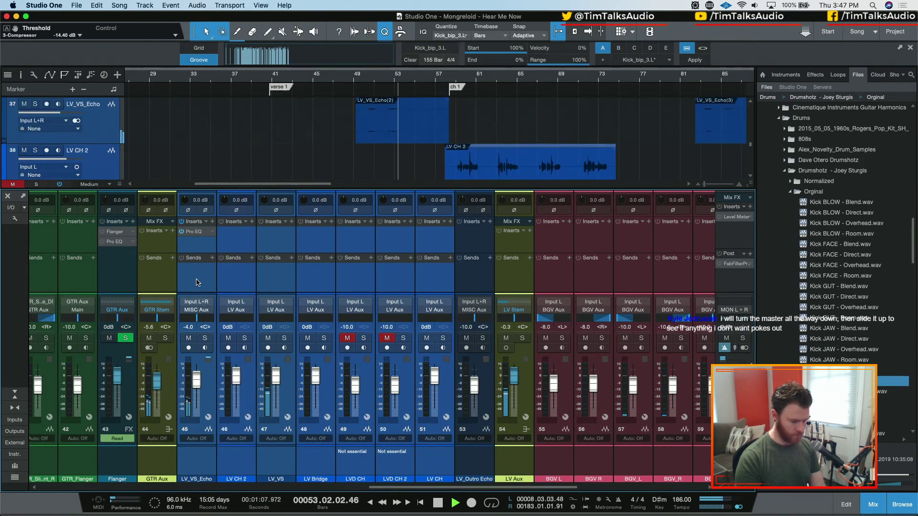
left_click(200, 282)
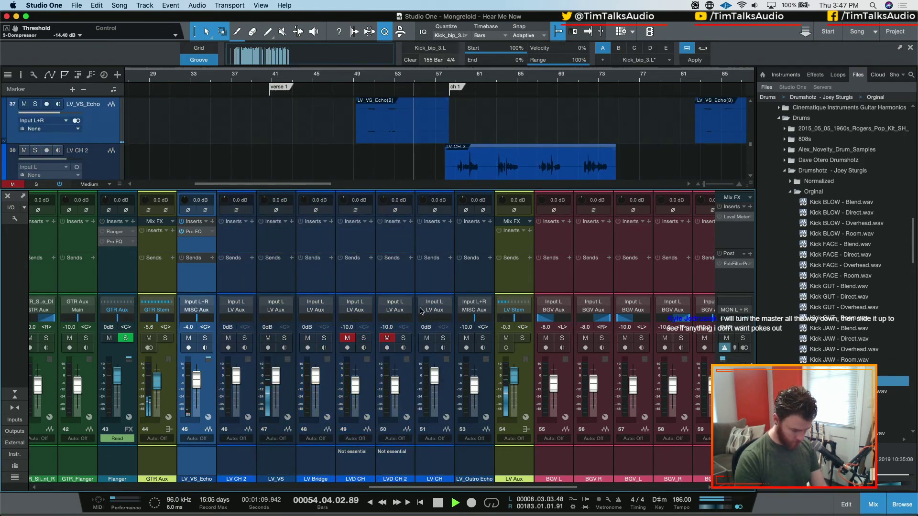
Step: Stop playback and move the muted LVD CH and LVD CH 2 channels to just after LV_Outro Echo
key("space")
left_click(384, 287)
left_click(355, 286, "super")
left_click_drag(356, 286, 497, 282)
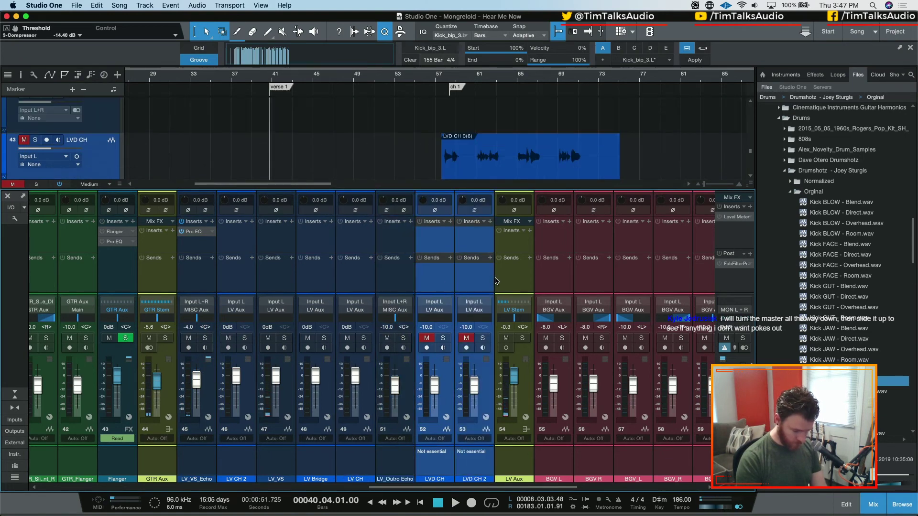
Step: Move the LV_VS channel to the front of the lead vocal channels, ahead of LV_VS_Echo
left_click(376, 464)
left_click(193, 460, "shift")
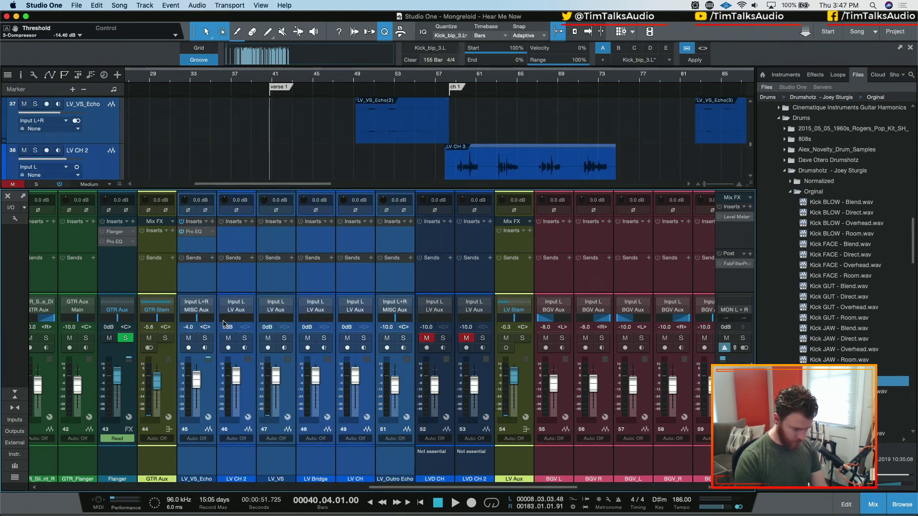
left_click(245, 272, "super")
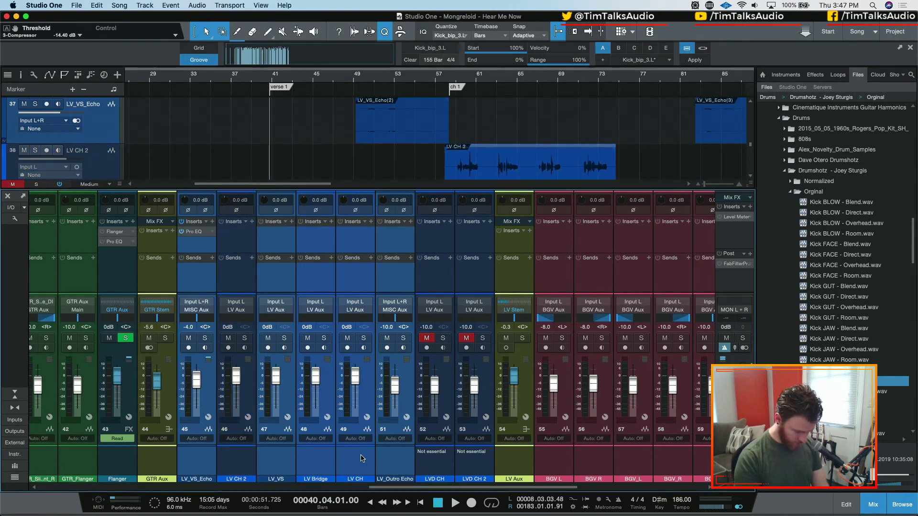
left_click(360, 460)
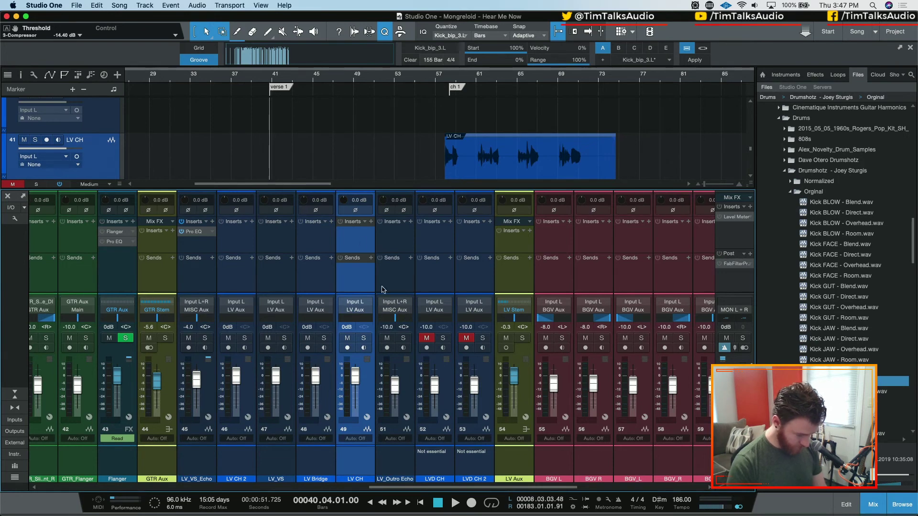
scroll(307, 136, "up", 4)
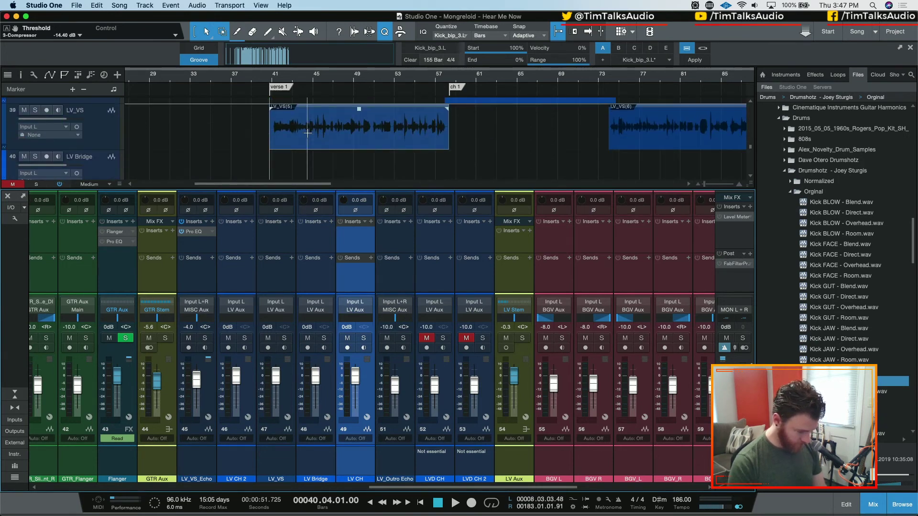
left_click(95, 127)
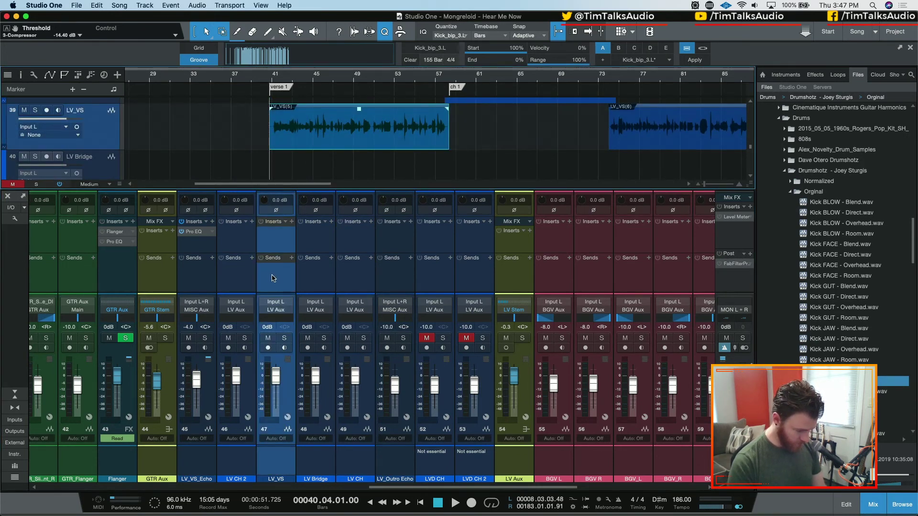
left_click_drag(273, 279, 186, 274)
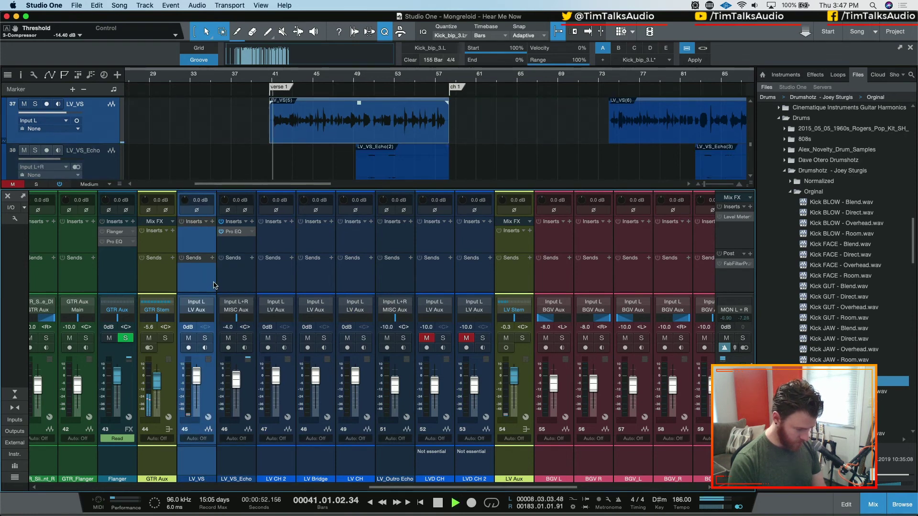
Step: Stop playback, insert a Pro EQ on the LV_VS channel and close its plug-in window
key("space")
left_click(212, 224)
type("pro")
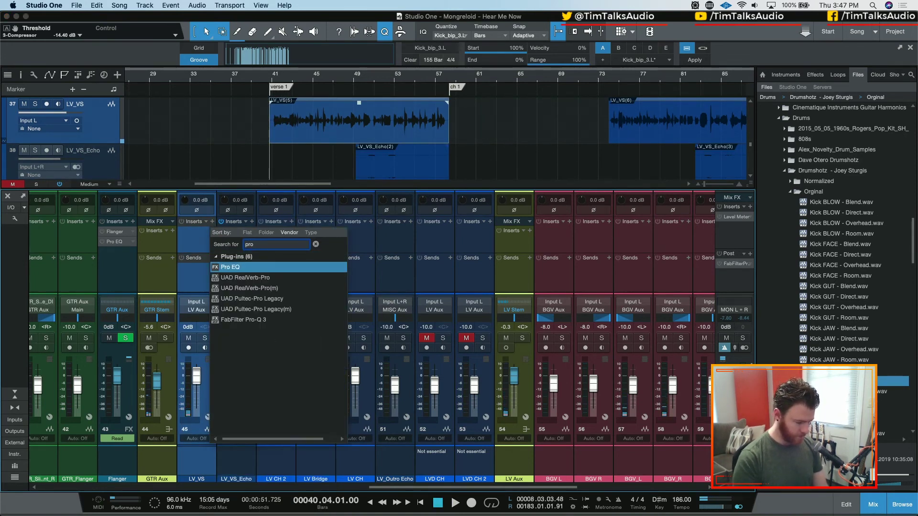
key("Return")
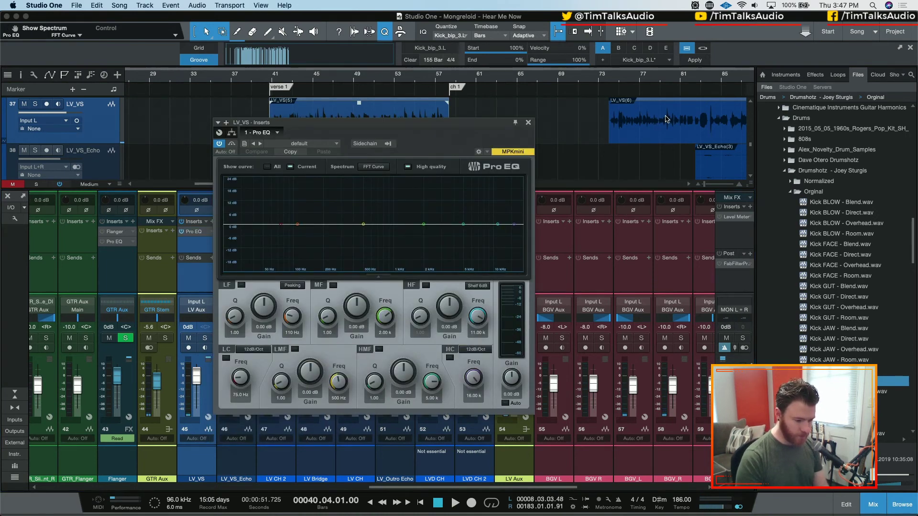
left_click(529, 123)
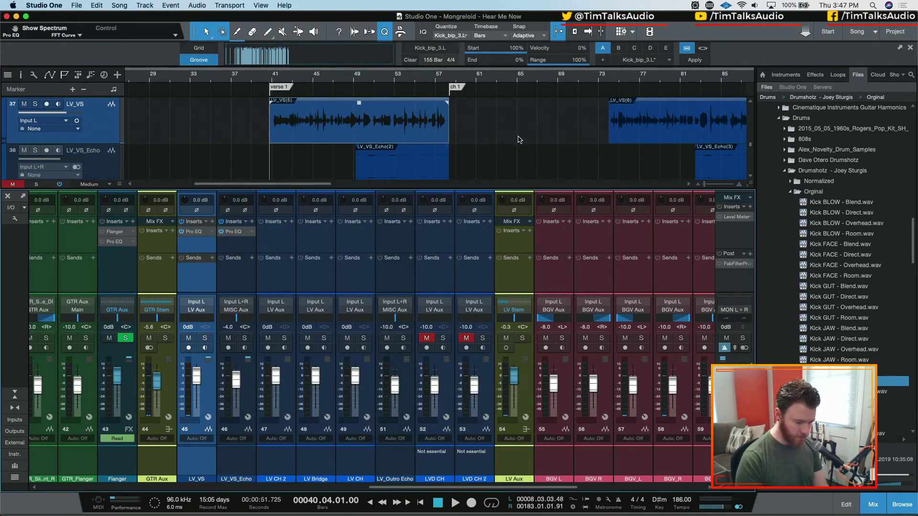
Step: Play the chorus and move the LV CH 2 channel between LV Bridge and LV CH, selecting it together with LV CH
key("space")
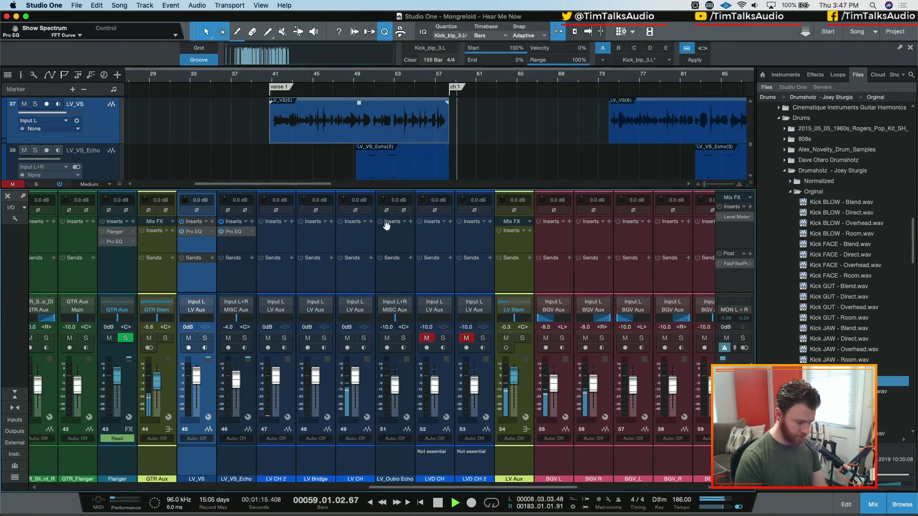
left_click(387, 223)
left_click(279, 247)
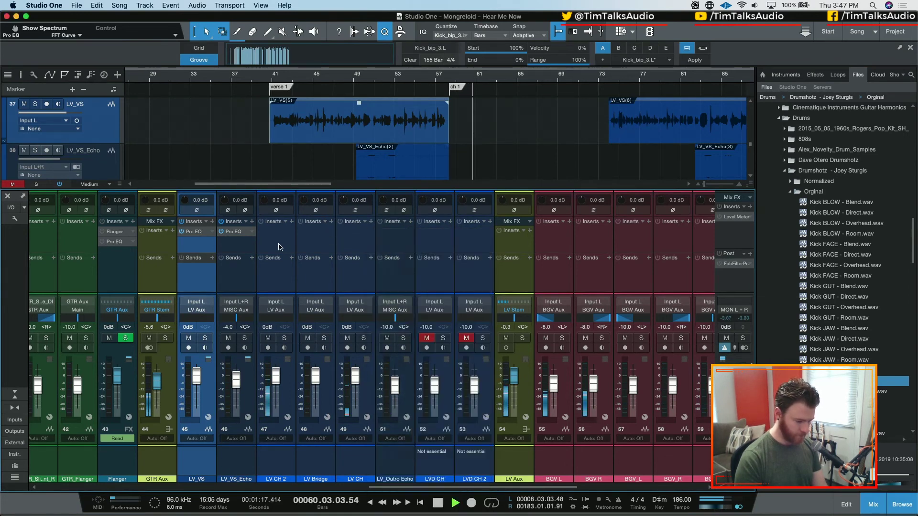
left_click_drag(279, 247, 337, 240)
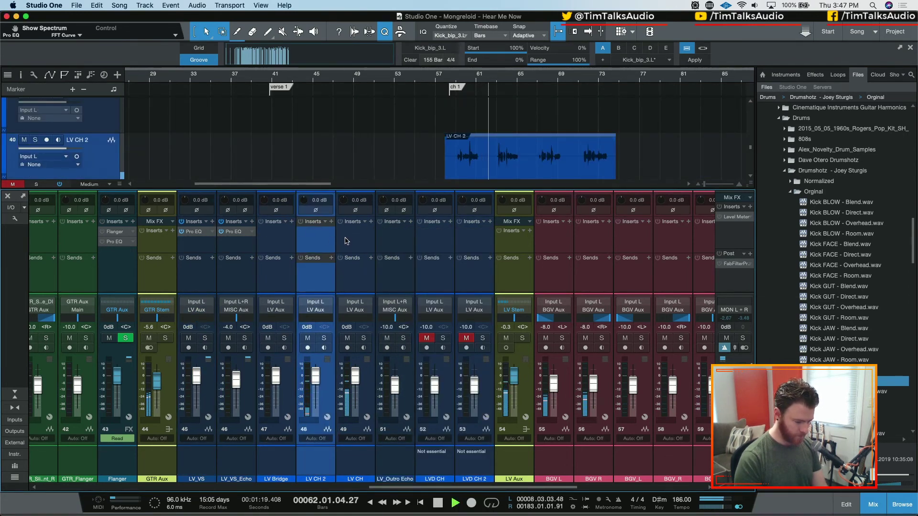
left_click(351, 249, "shift")
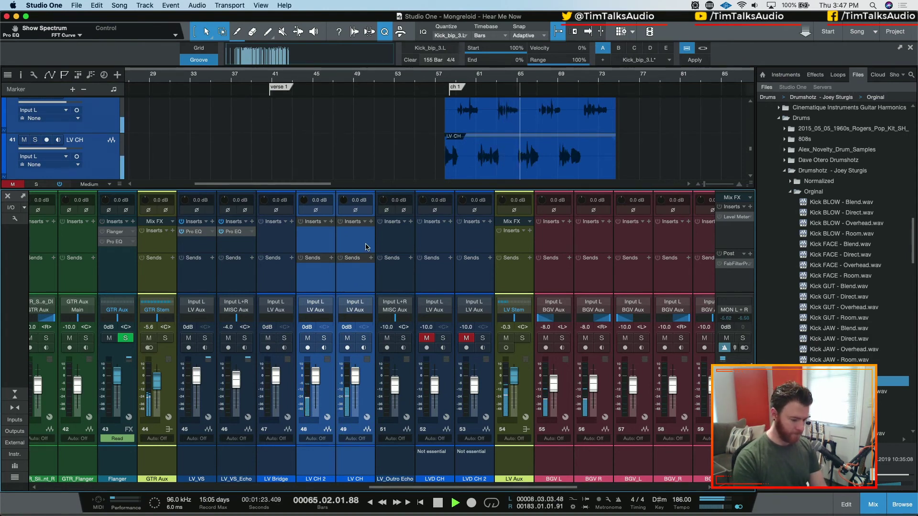
key("space")
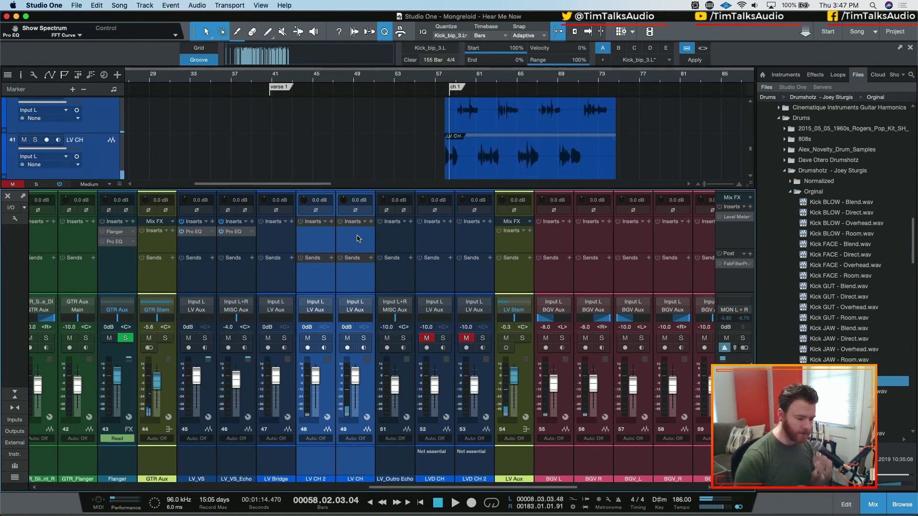
Step: Move the ch 1 marker to 57.04.04.00 at the start of the LV CH clip and audition from there
scroll(352, 99, "right", 5)
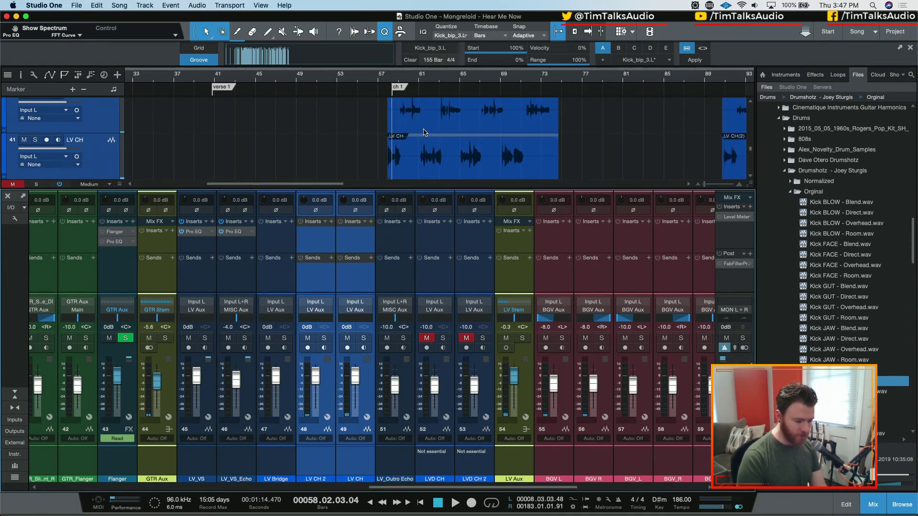
left_click(406, 173)
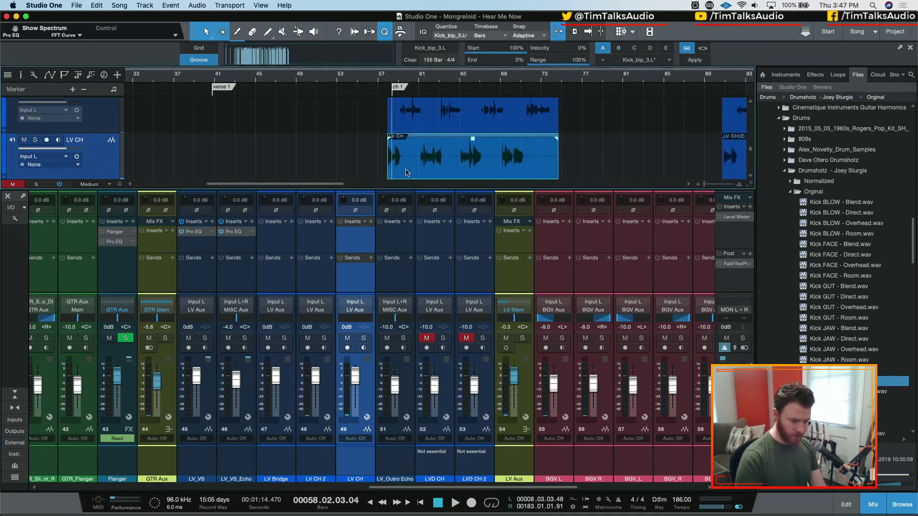
left_click(394, 90)
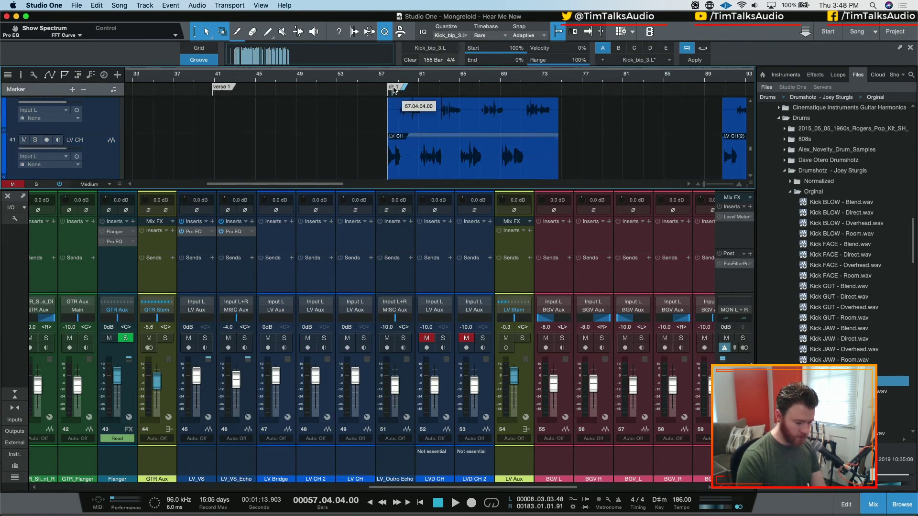
mouse_move(394, 90)
left_mouse_down()
mouse_move(410, 88)
mouse_move(398, 88)
left_mouse_up()
key("space")
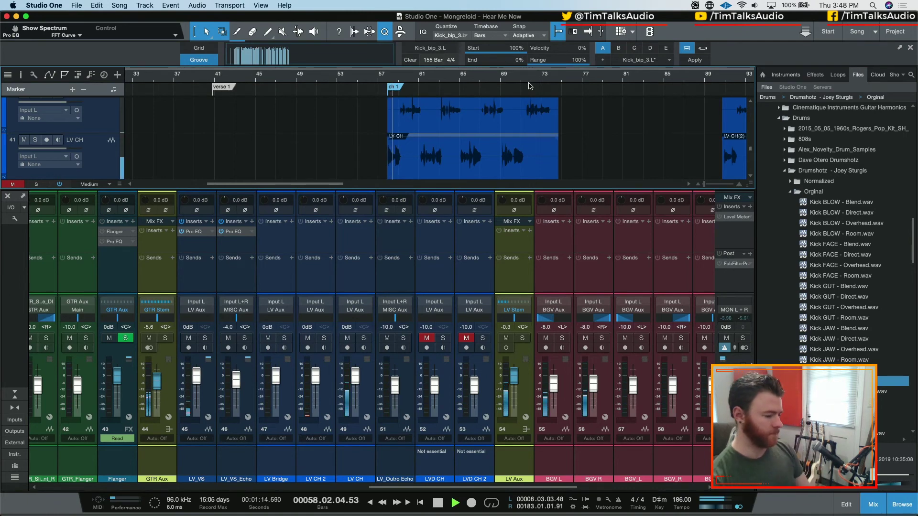
key("space")
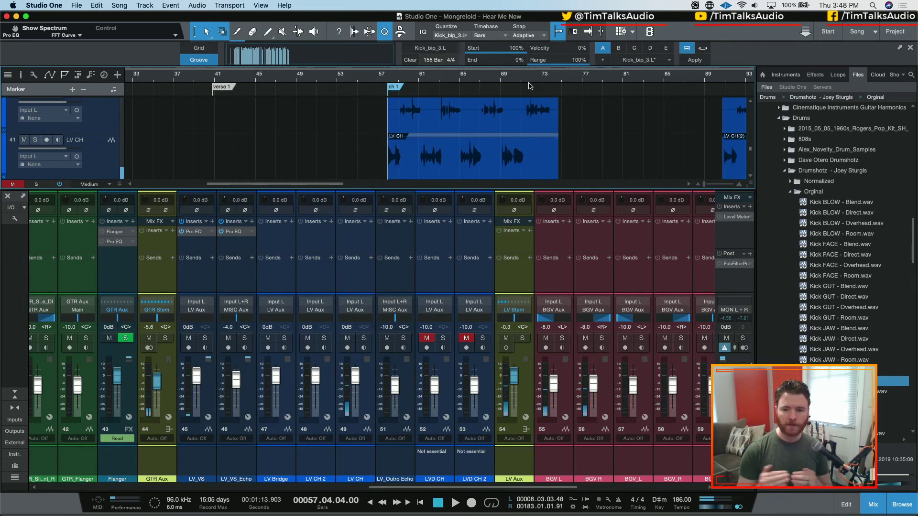